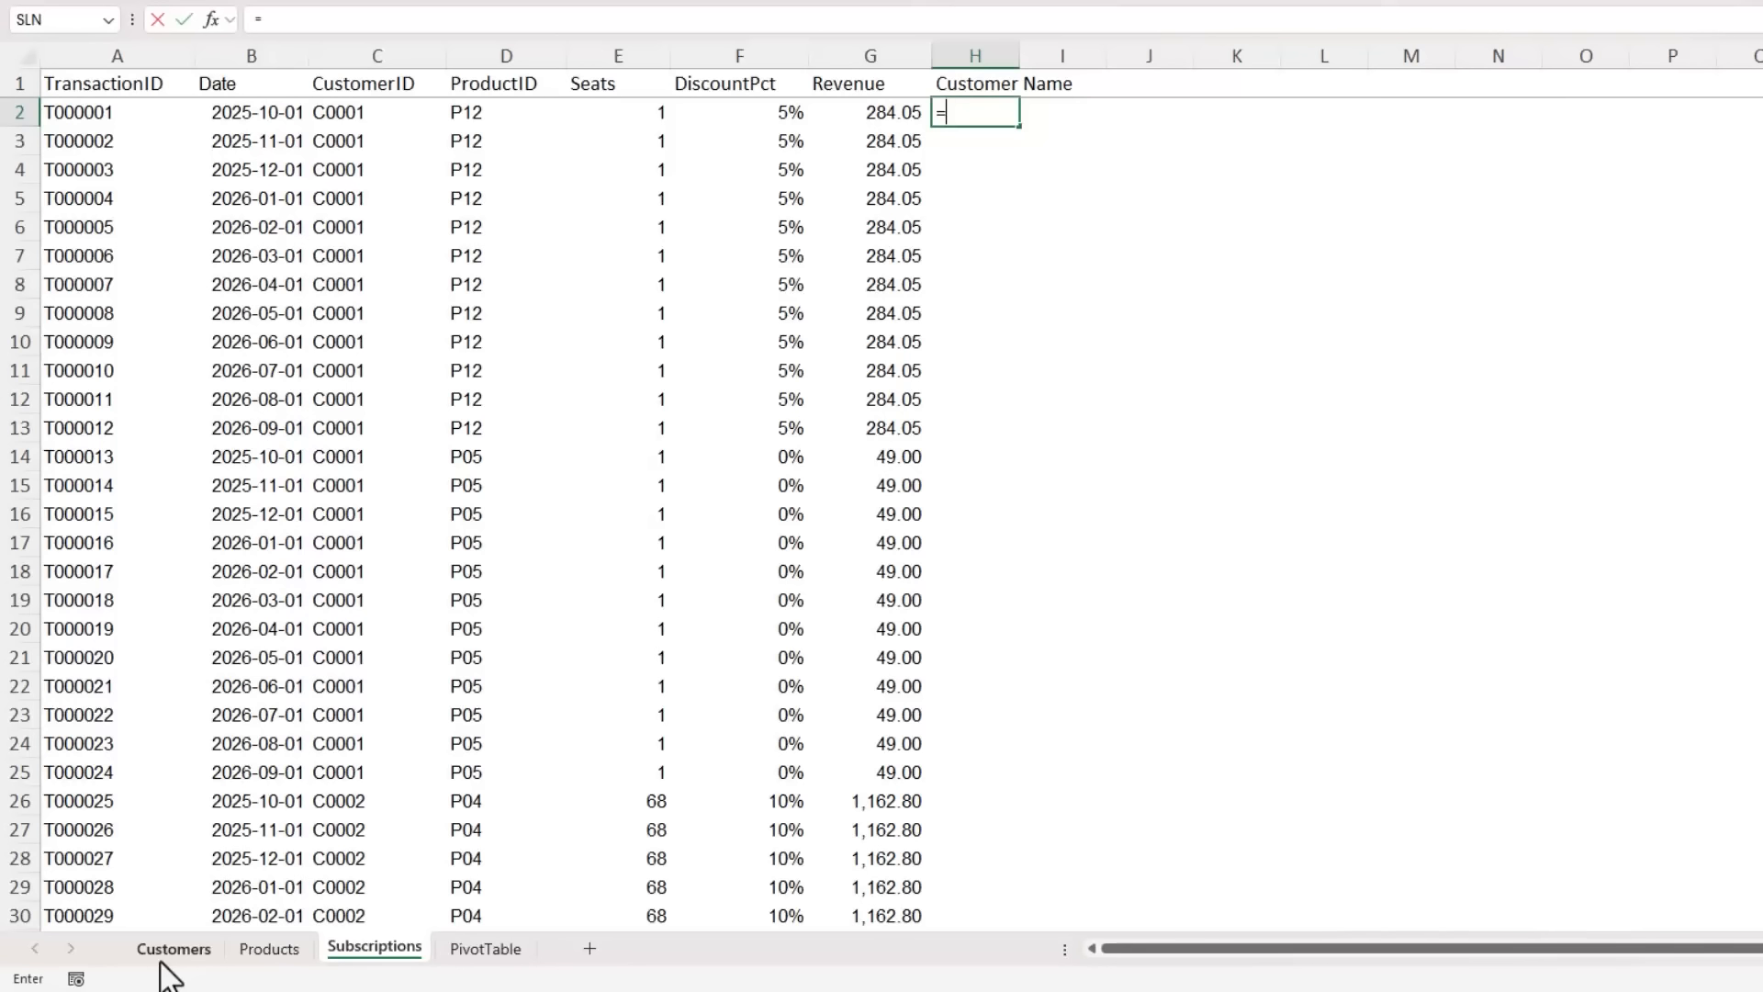
- Start an XLOOKUP formula in cell H2 of the Subscriptions sheet
type("XLOOKUP(")
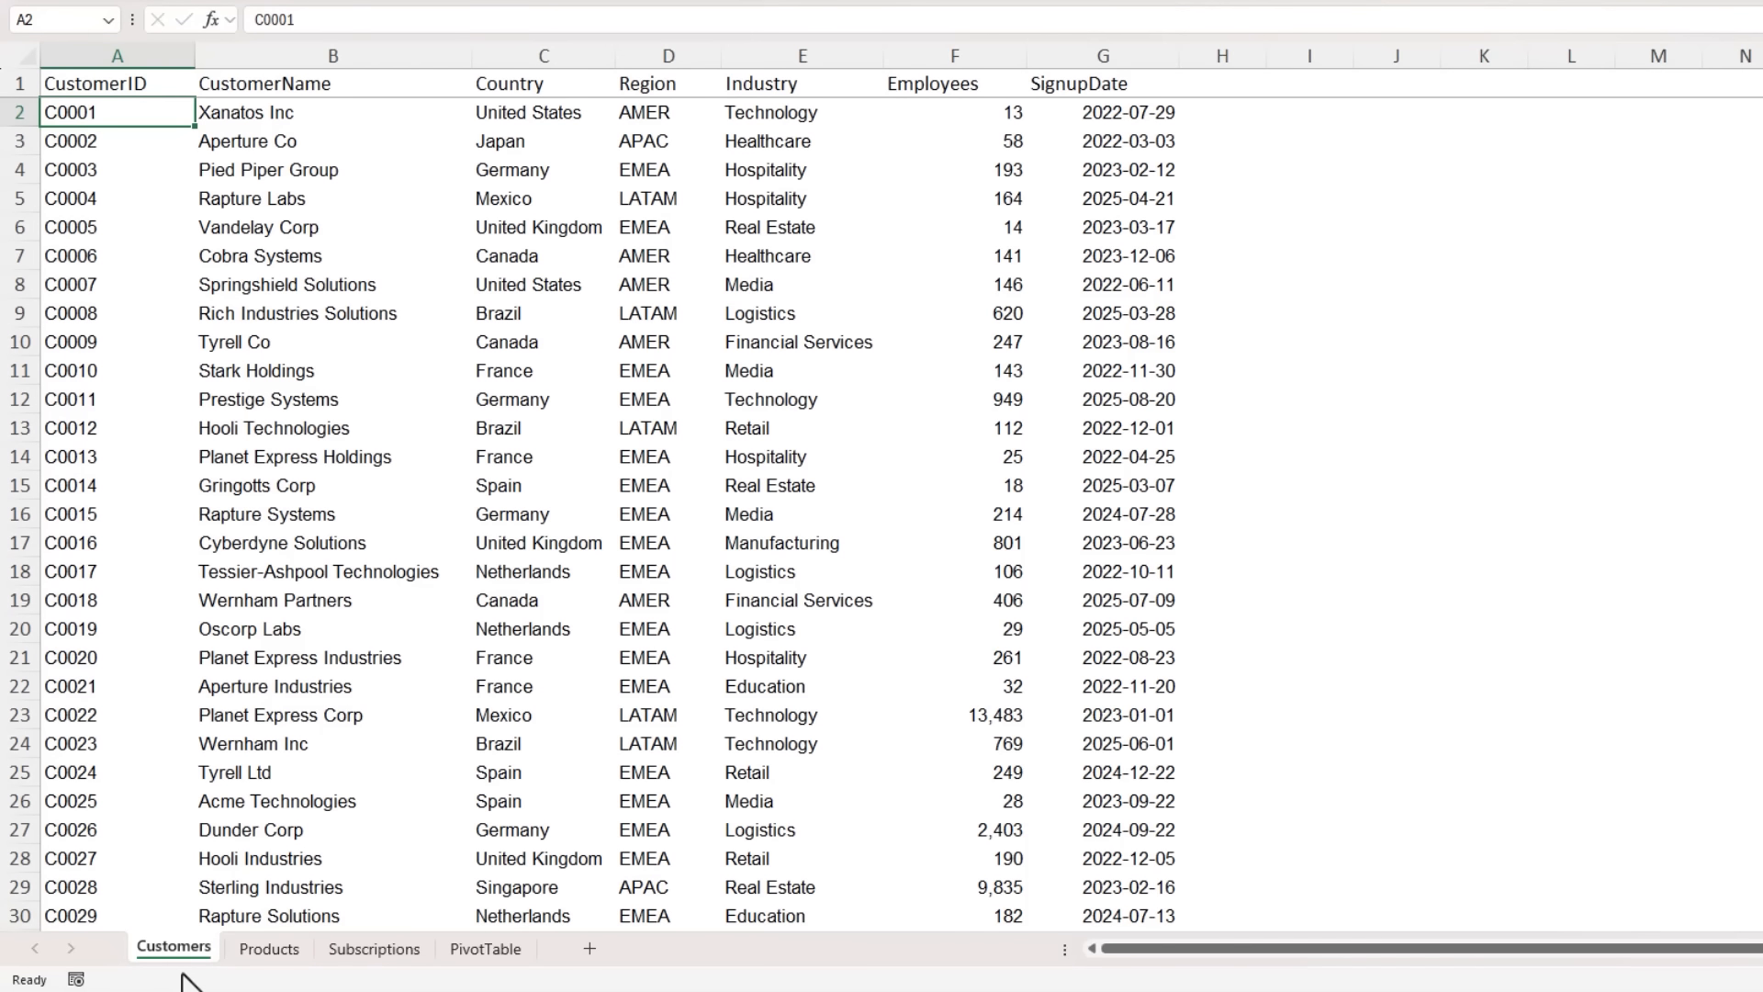
- Examine the columns and extent of the data on the Customers, Products and Subscriptions sheets
scroll(276, 652, "down", 16)
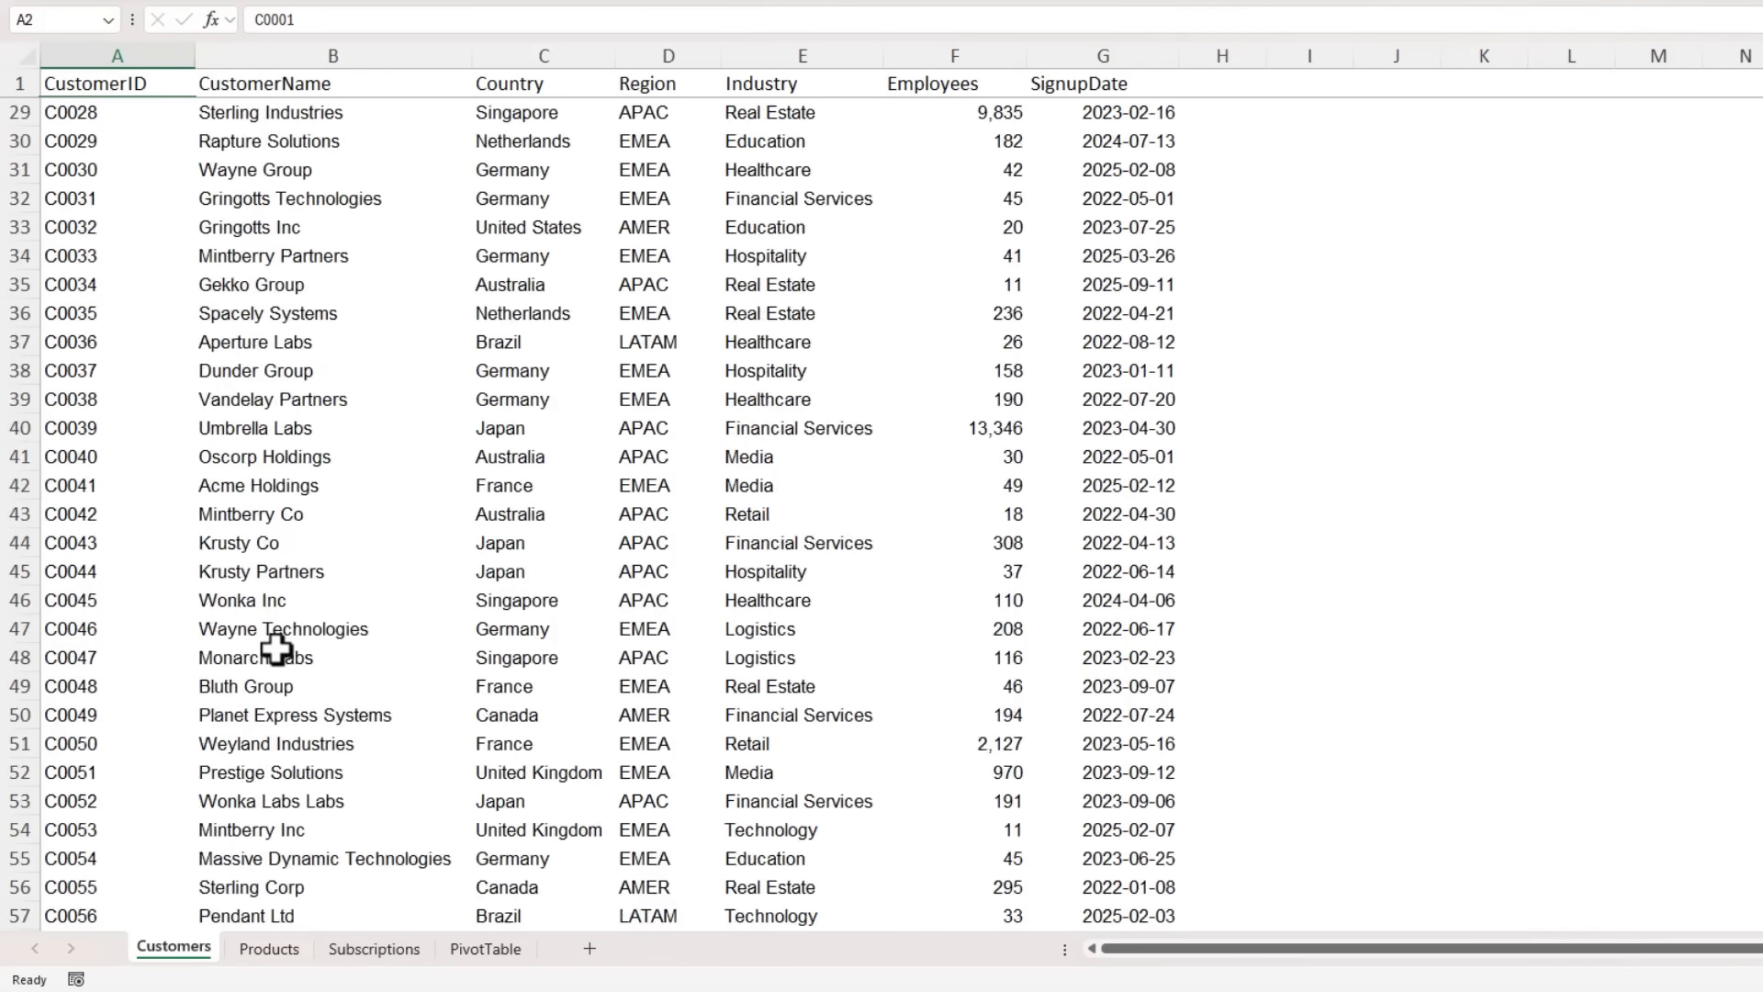
scroll(276, 650, "down", 1)
key("ctrl+Down")
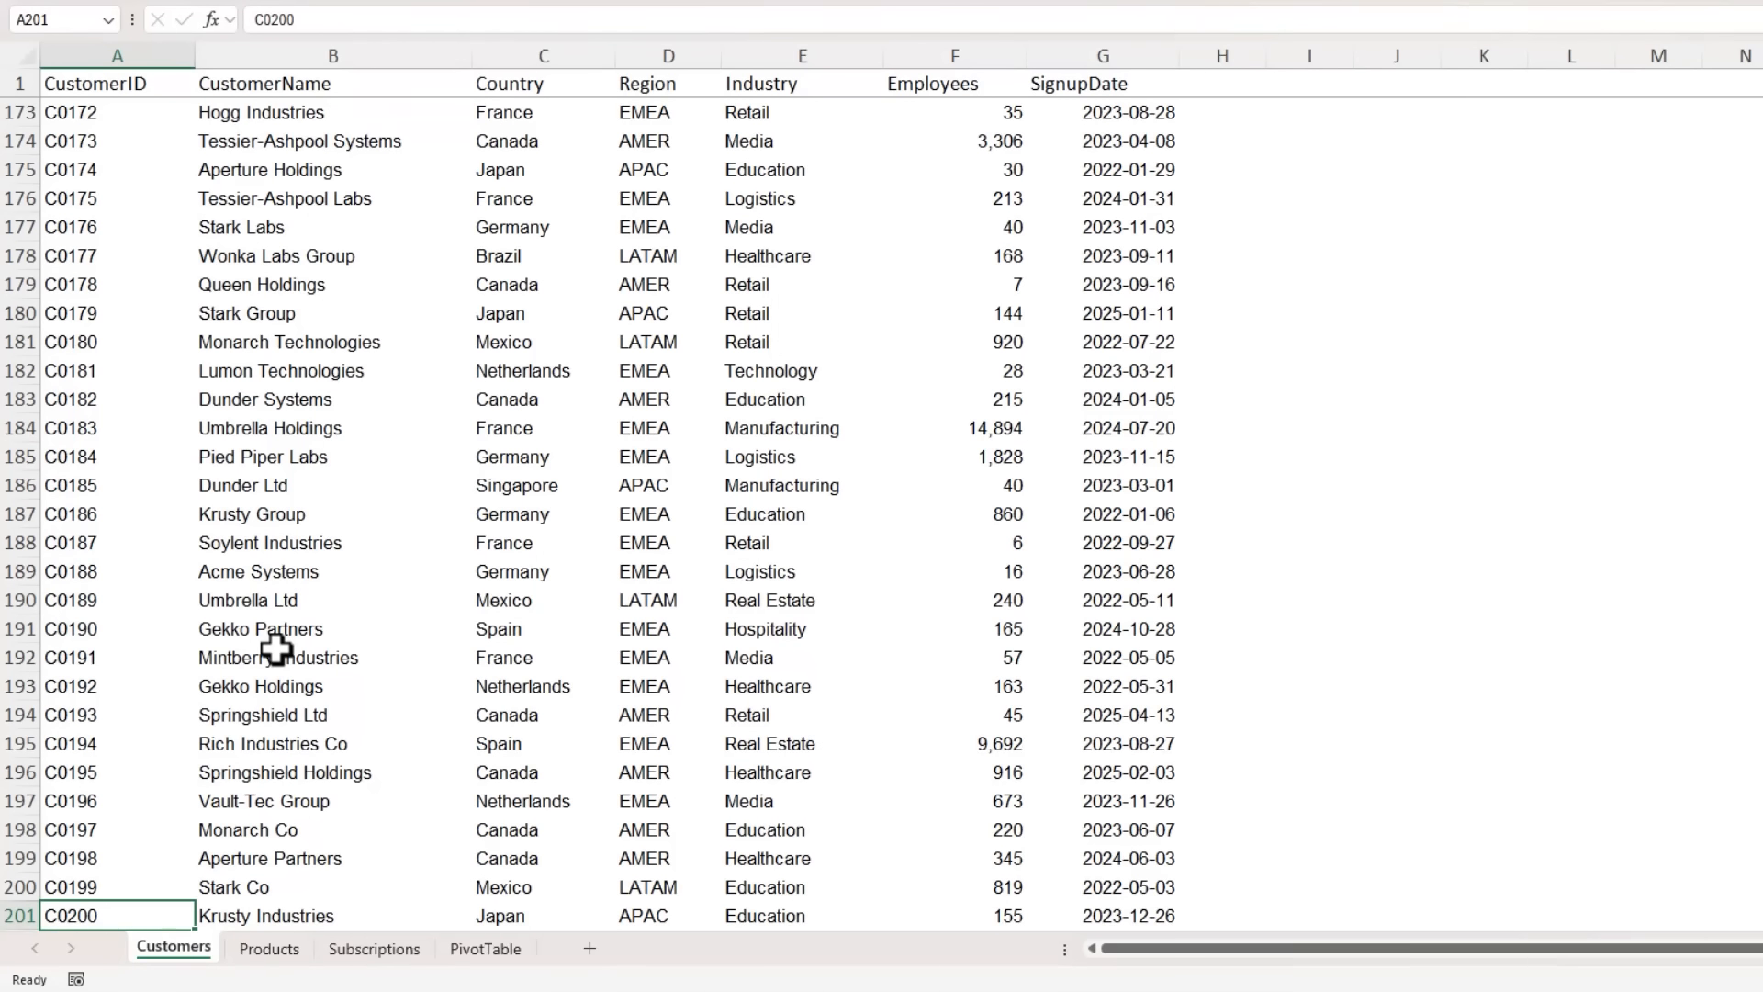
key("ctrl+shift+Right")
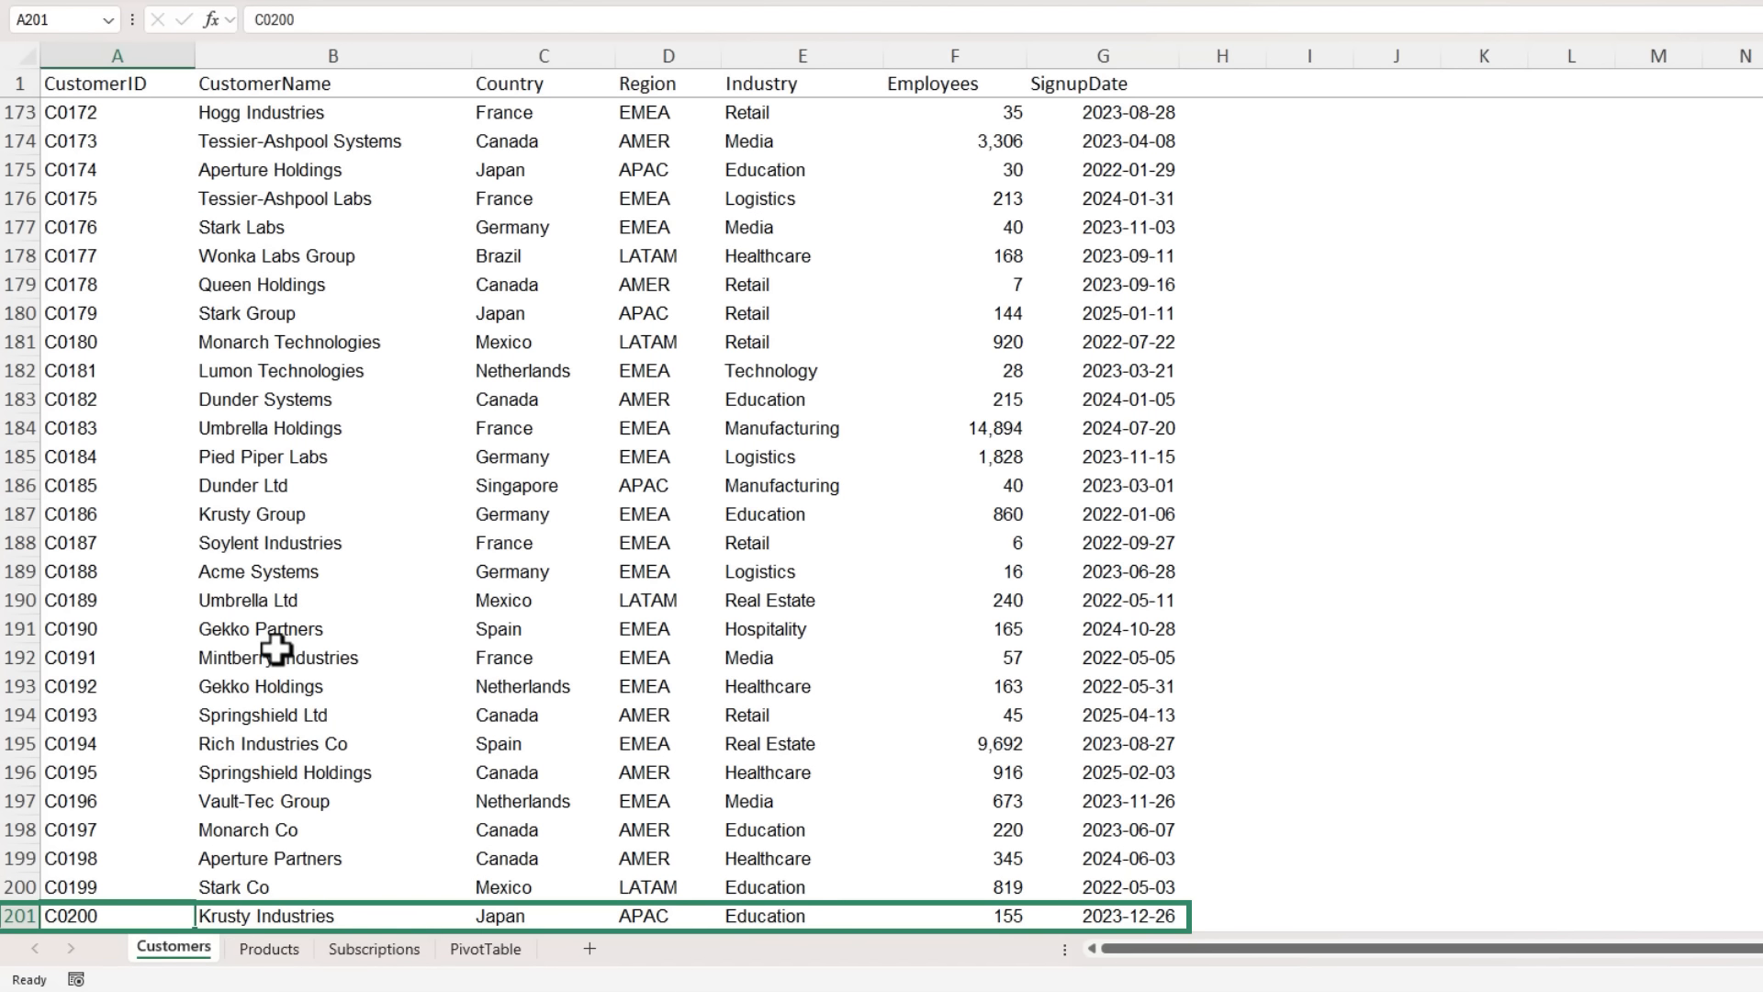
key("ctrl+Page_Down")
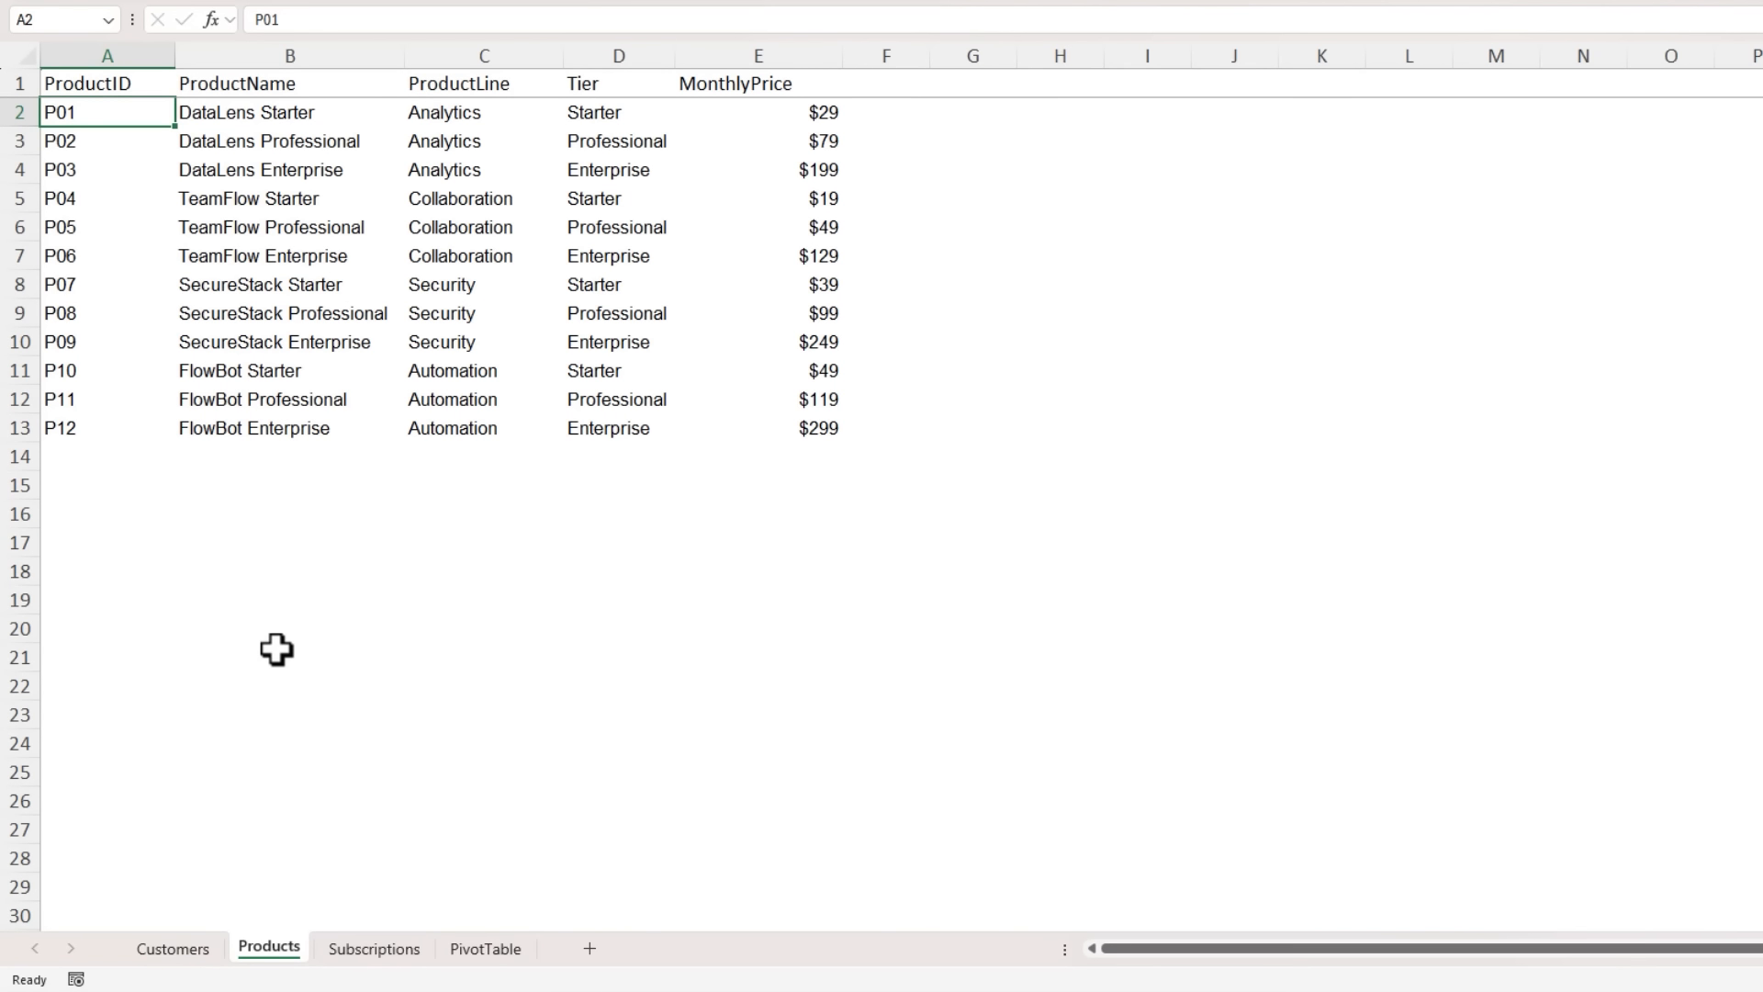
key("ctrl+Page_Down")
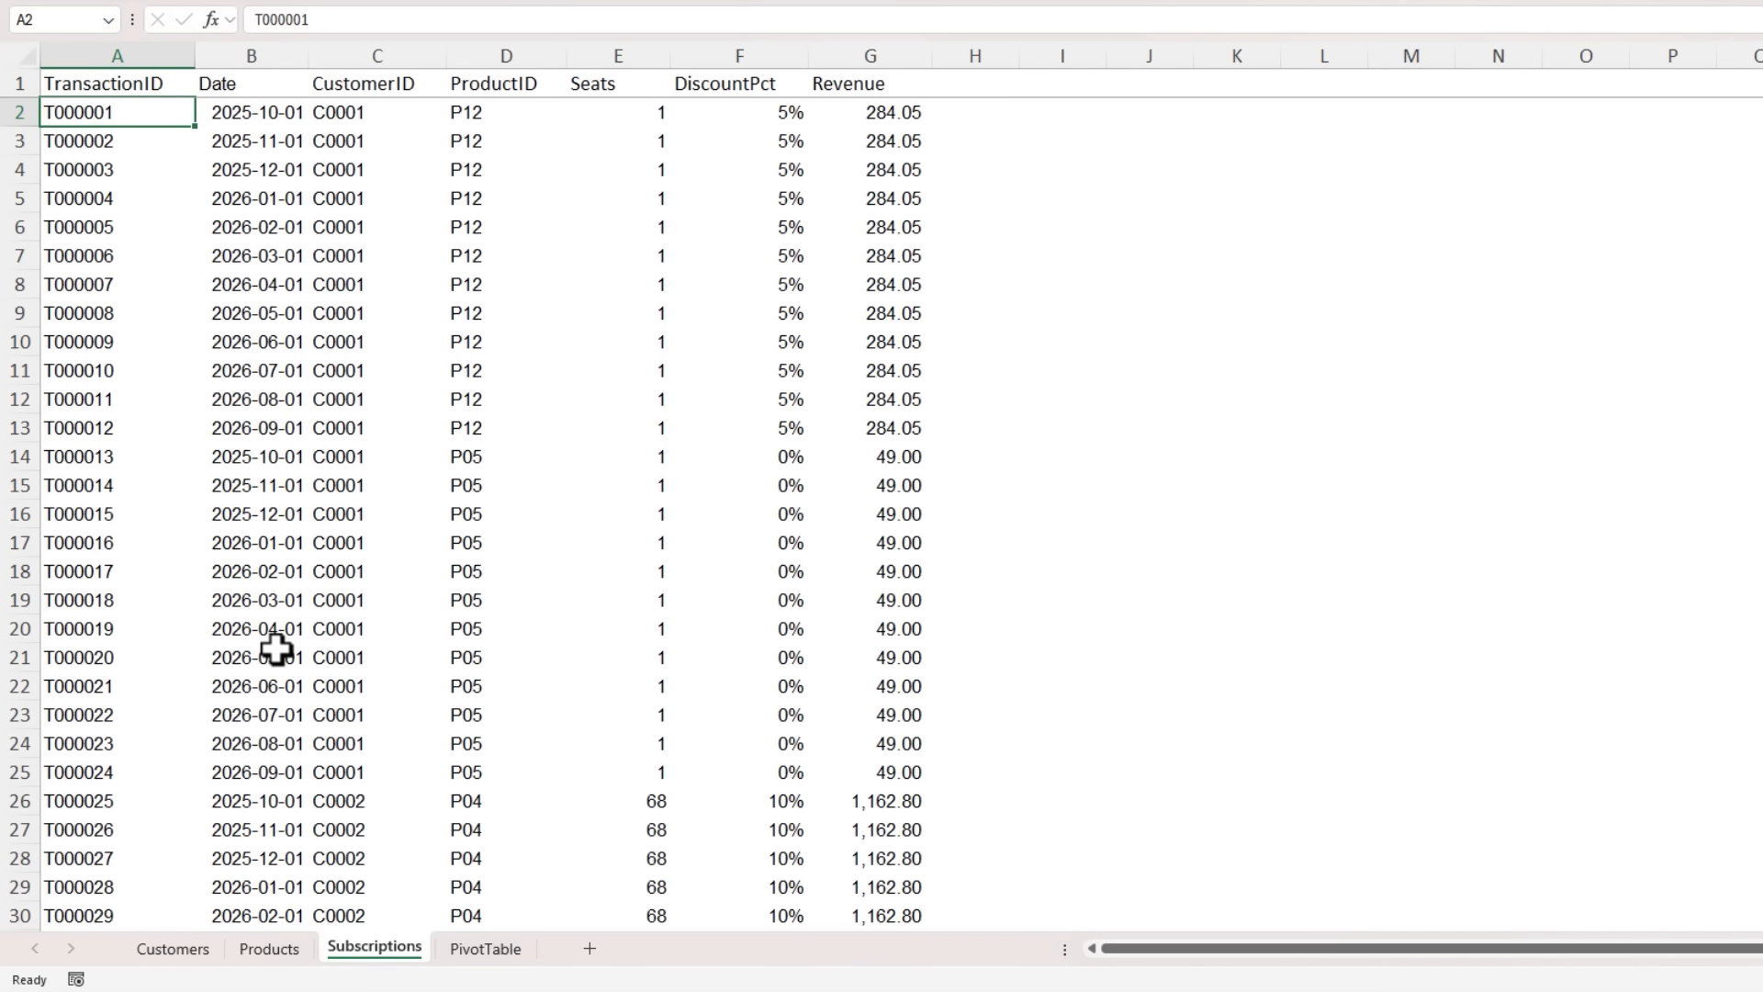
key("ctrl+Down")
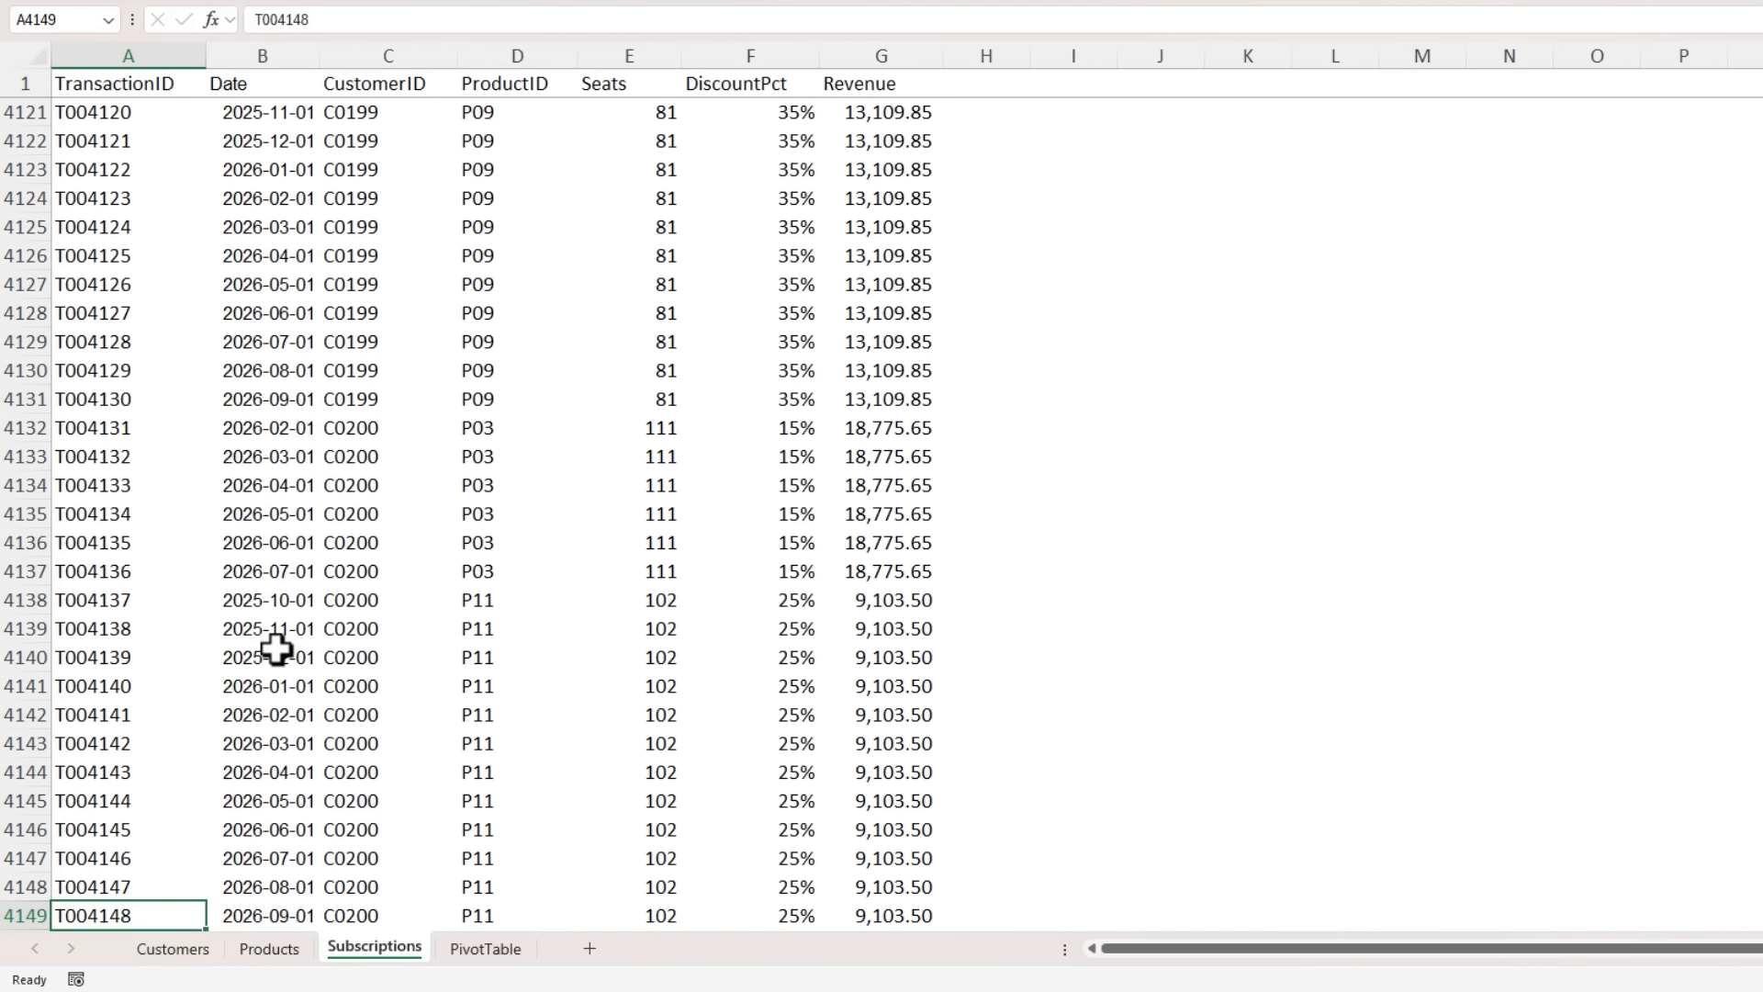
key("ctrl+Up")
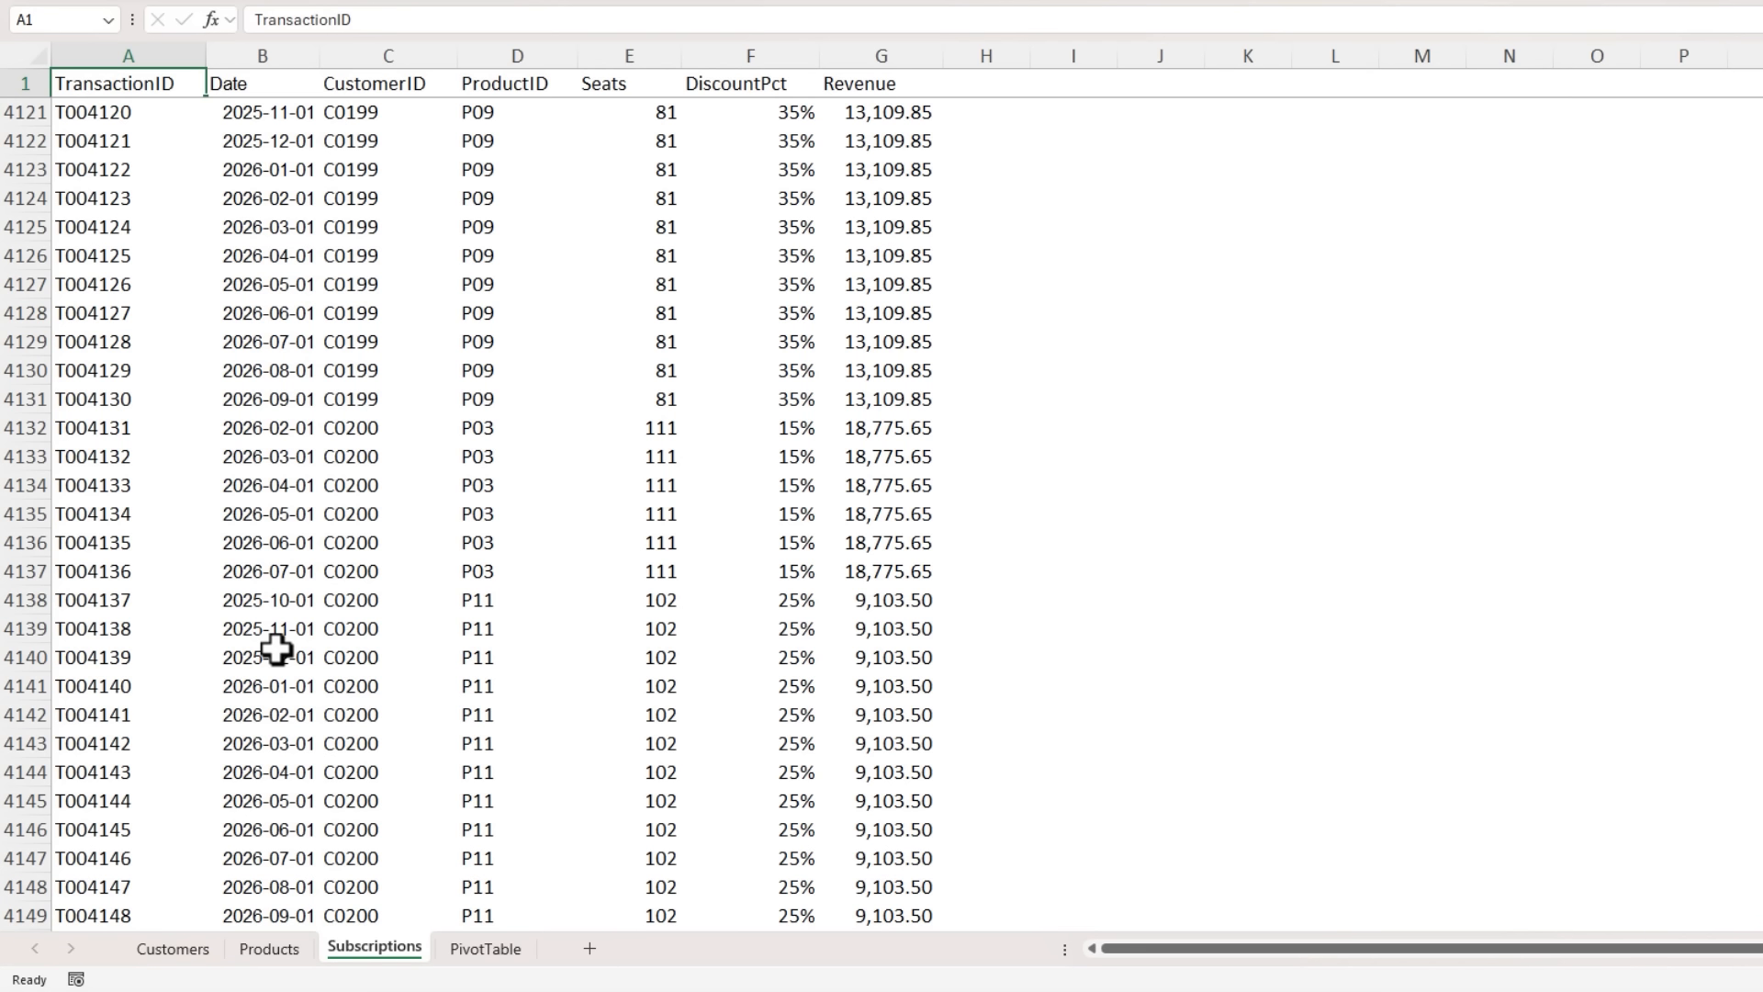
key("ctrl+Home")
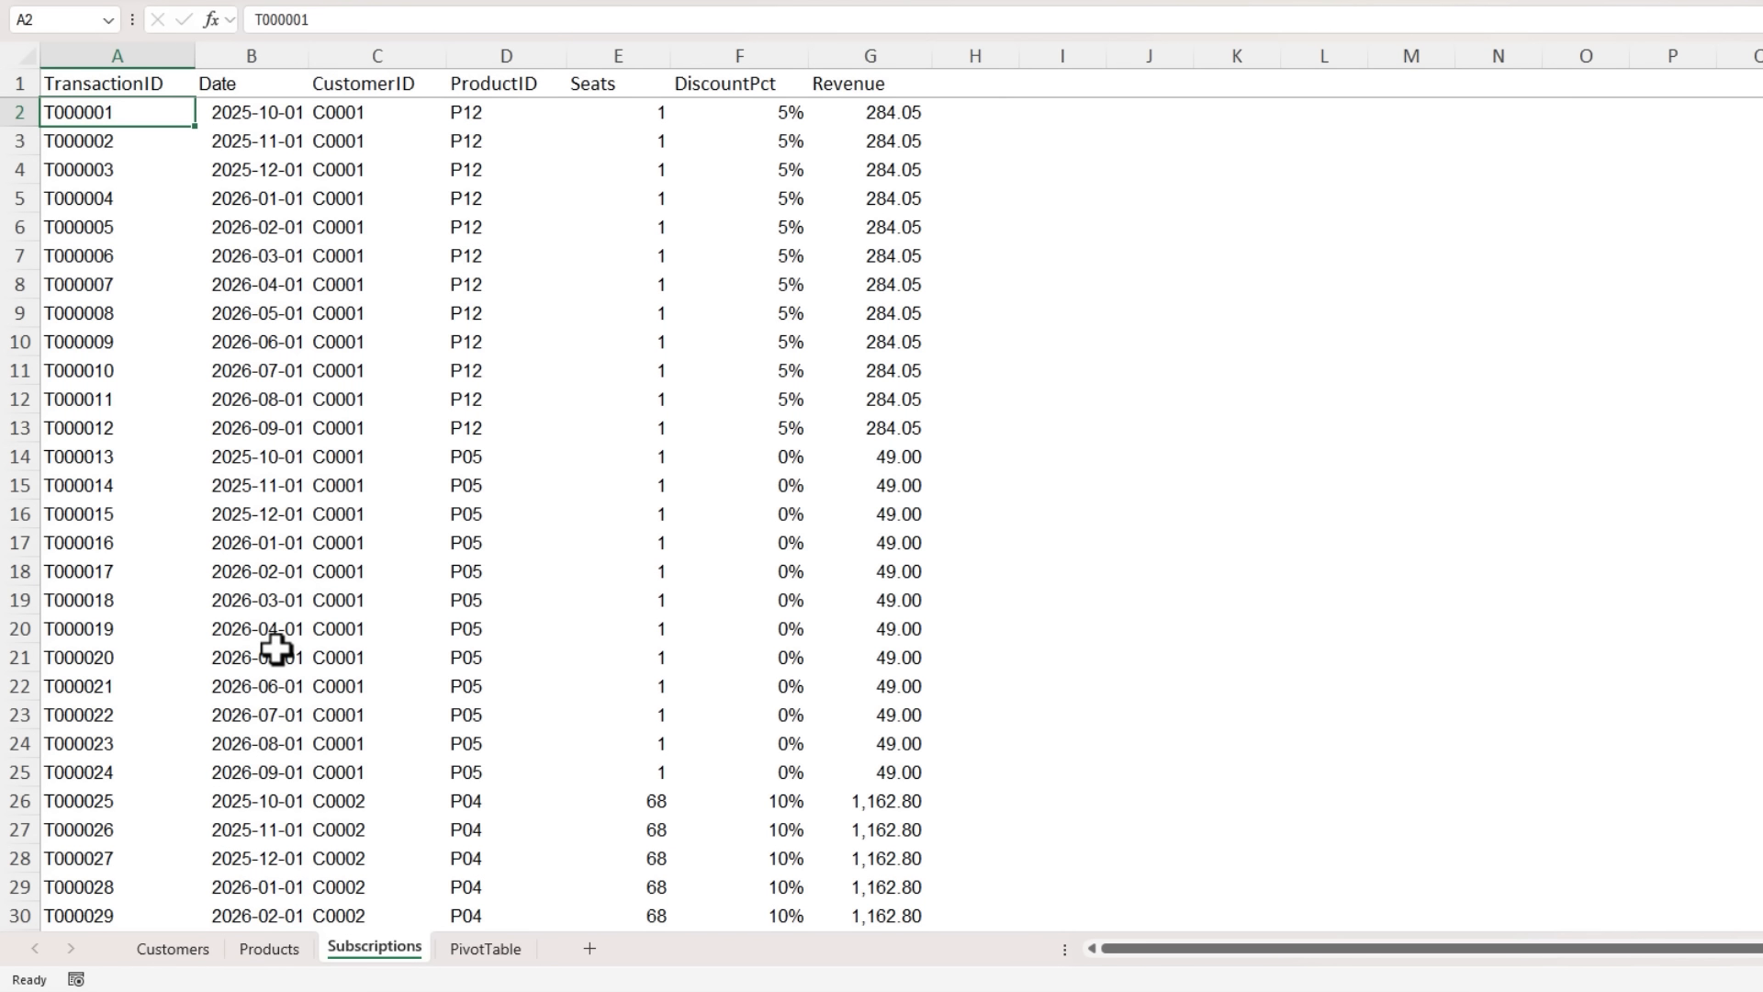
left_click(171, 951)
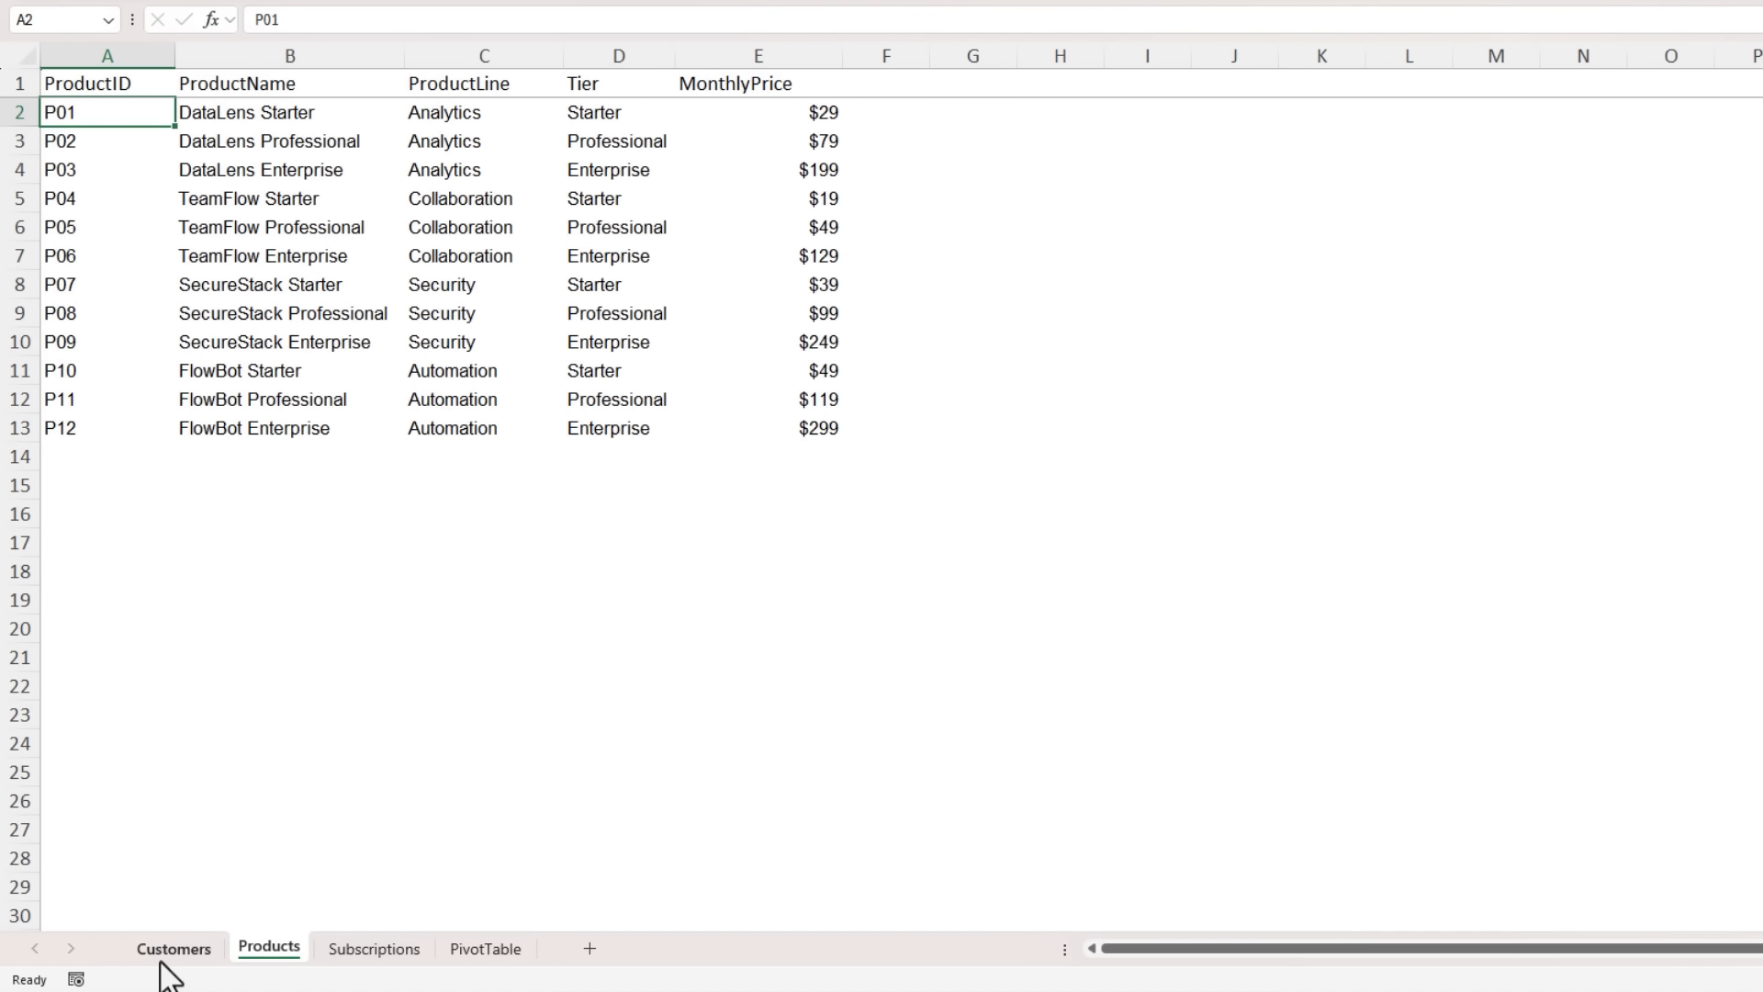
- Add the header "Customer Name" in cell H1 of the Subscriptions sheet, beside the Revenue column
key("ctrl+Page_Down")
key("ctrl+Right")
key("Right")
key("Up")
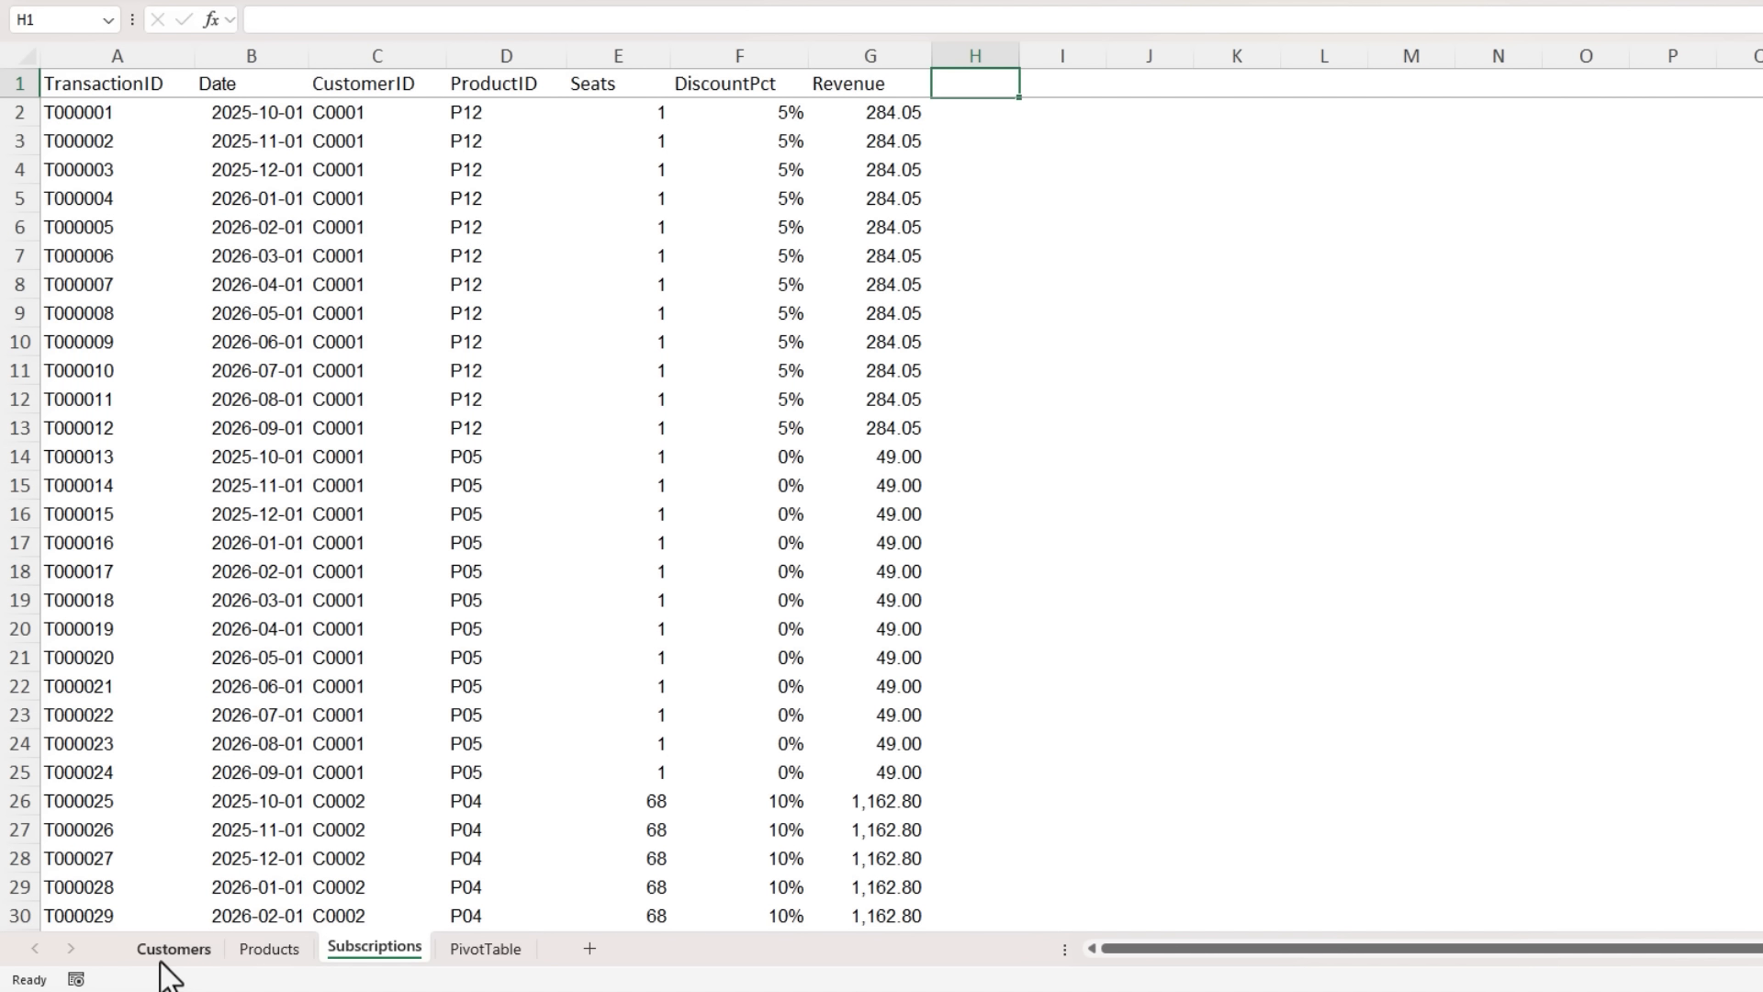
type("Custom")
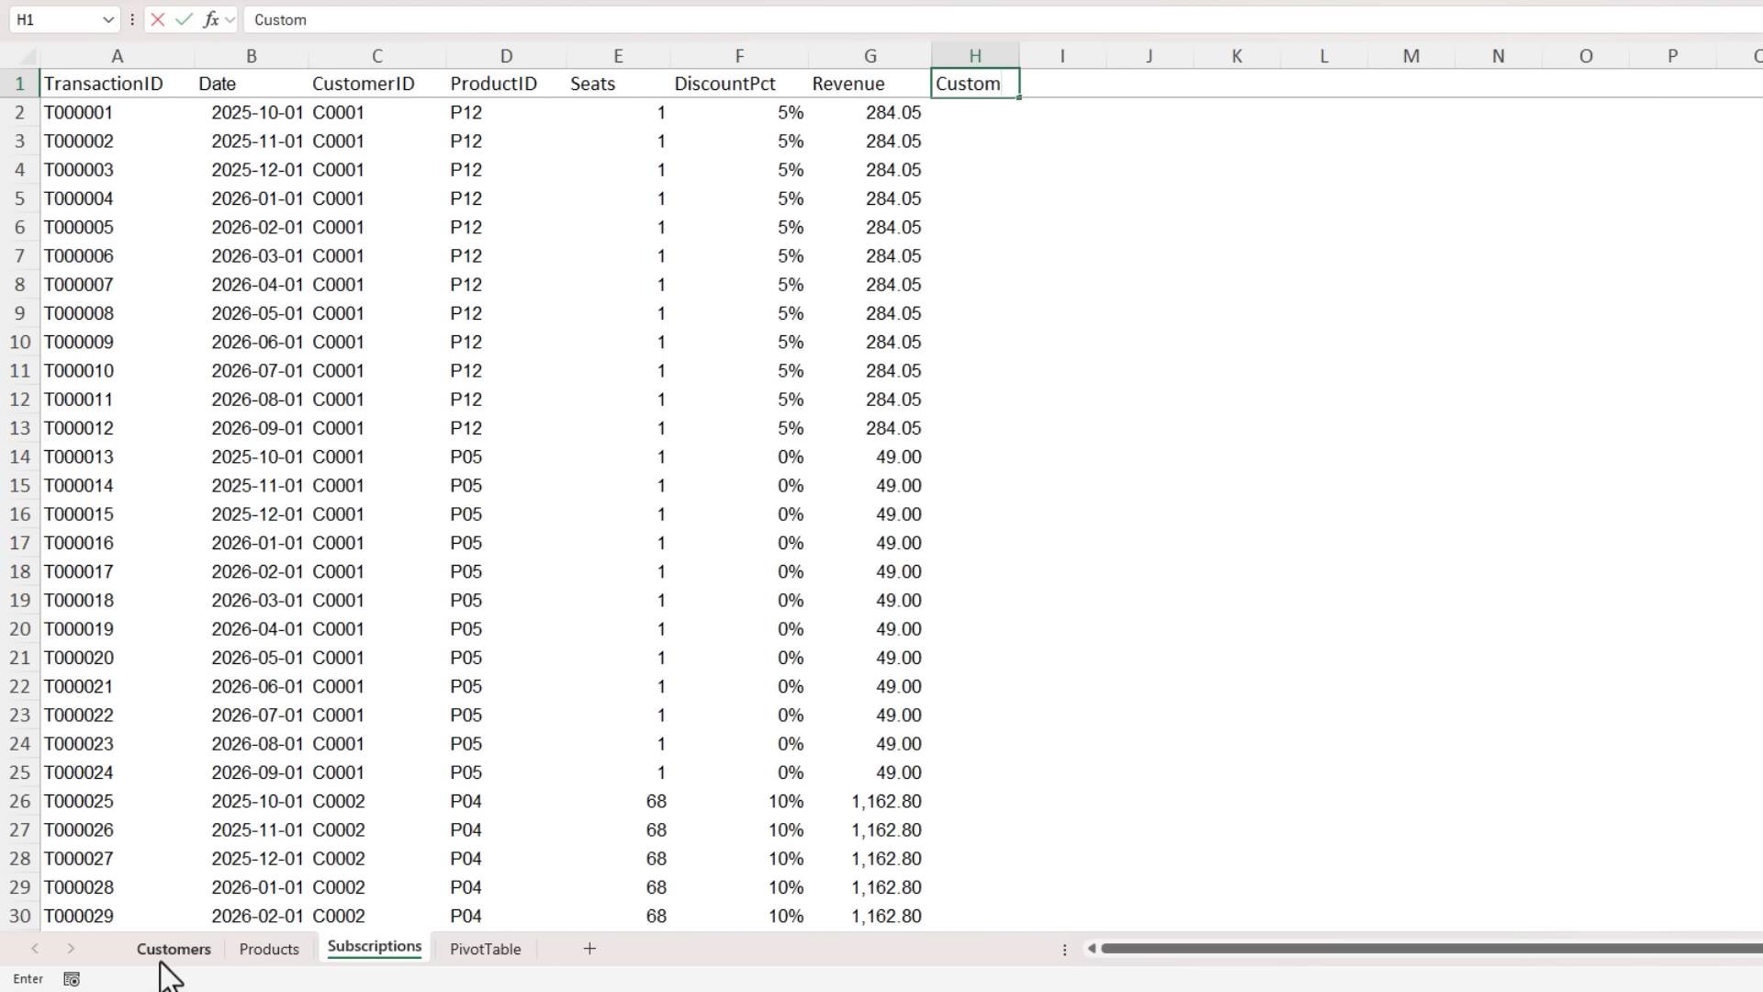
type("er Name")
key("Return")
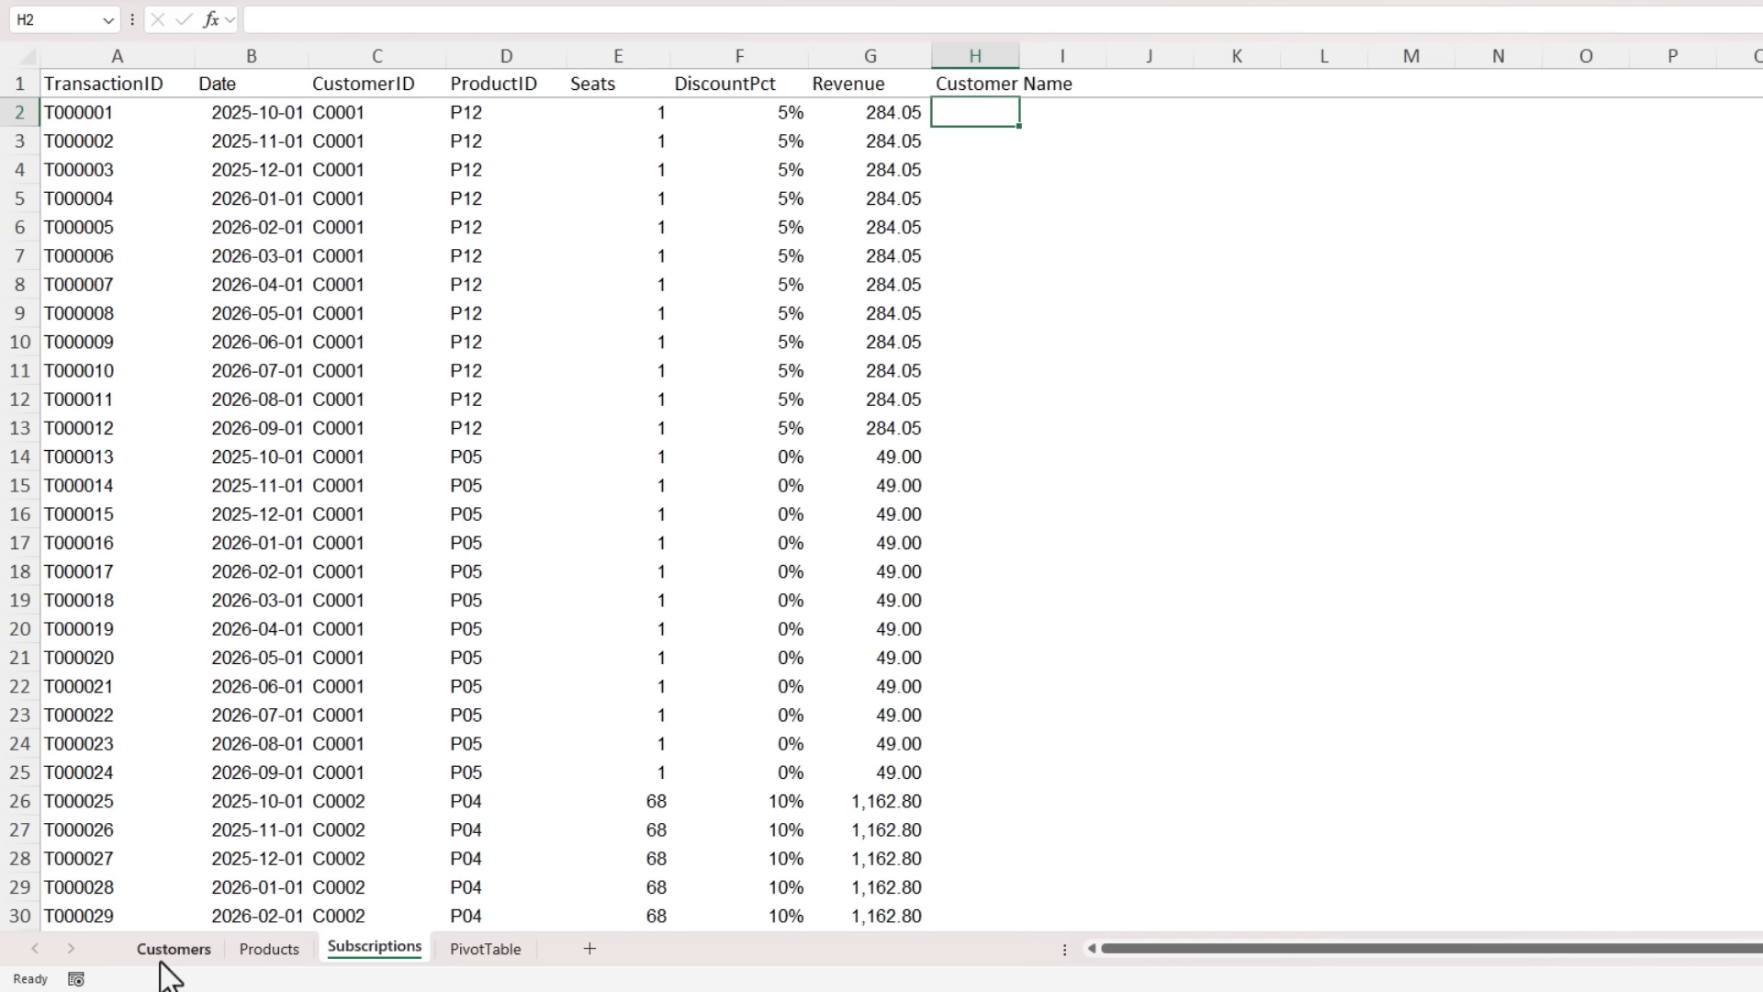
- Enter =XLOOKUP(C2,Customers!A2:A201,Customers!B2:B201) in H2 to return the customer name for the first transaction
type("=XLOOKUP(")
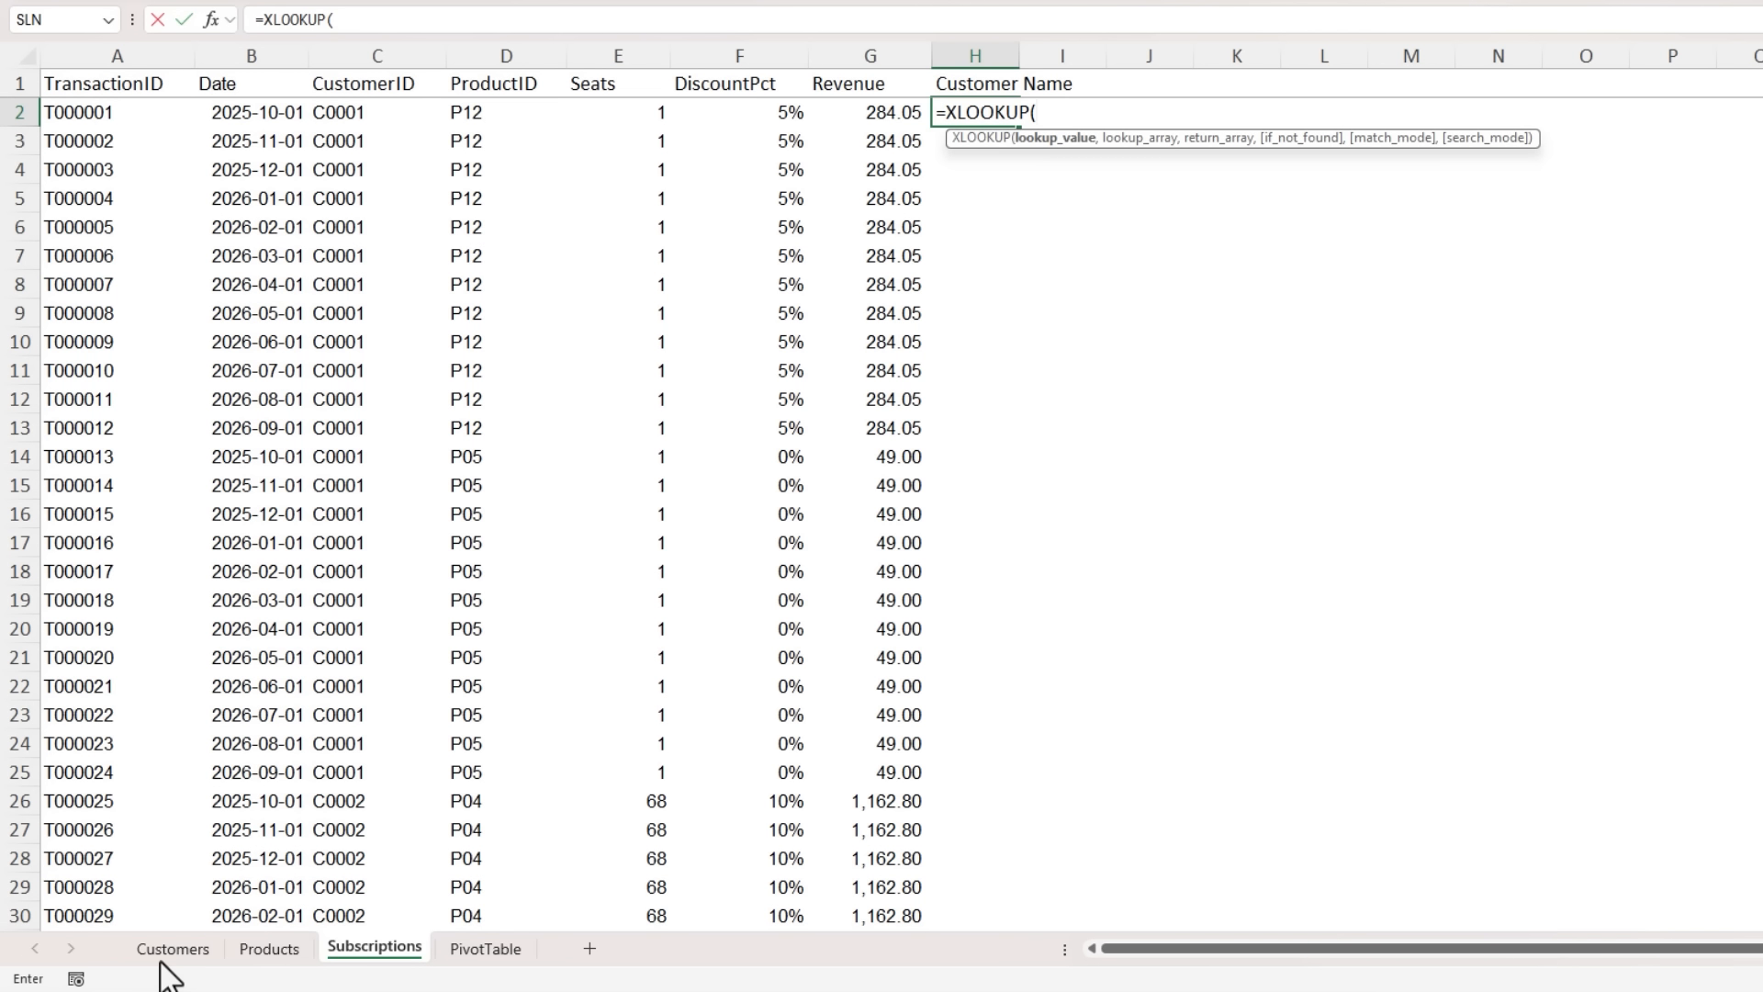
left_click(383, 120)
type(",")
left_click(188, 951)
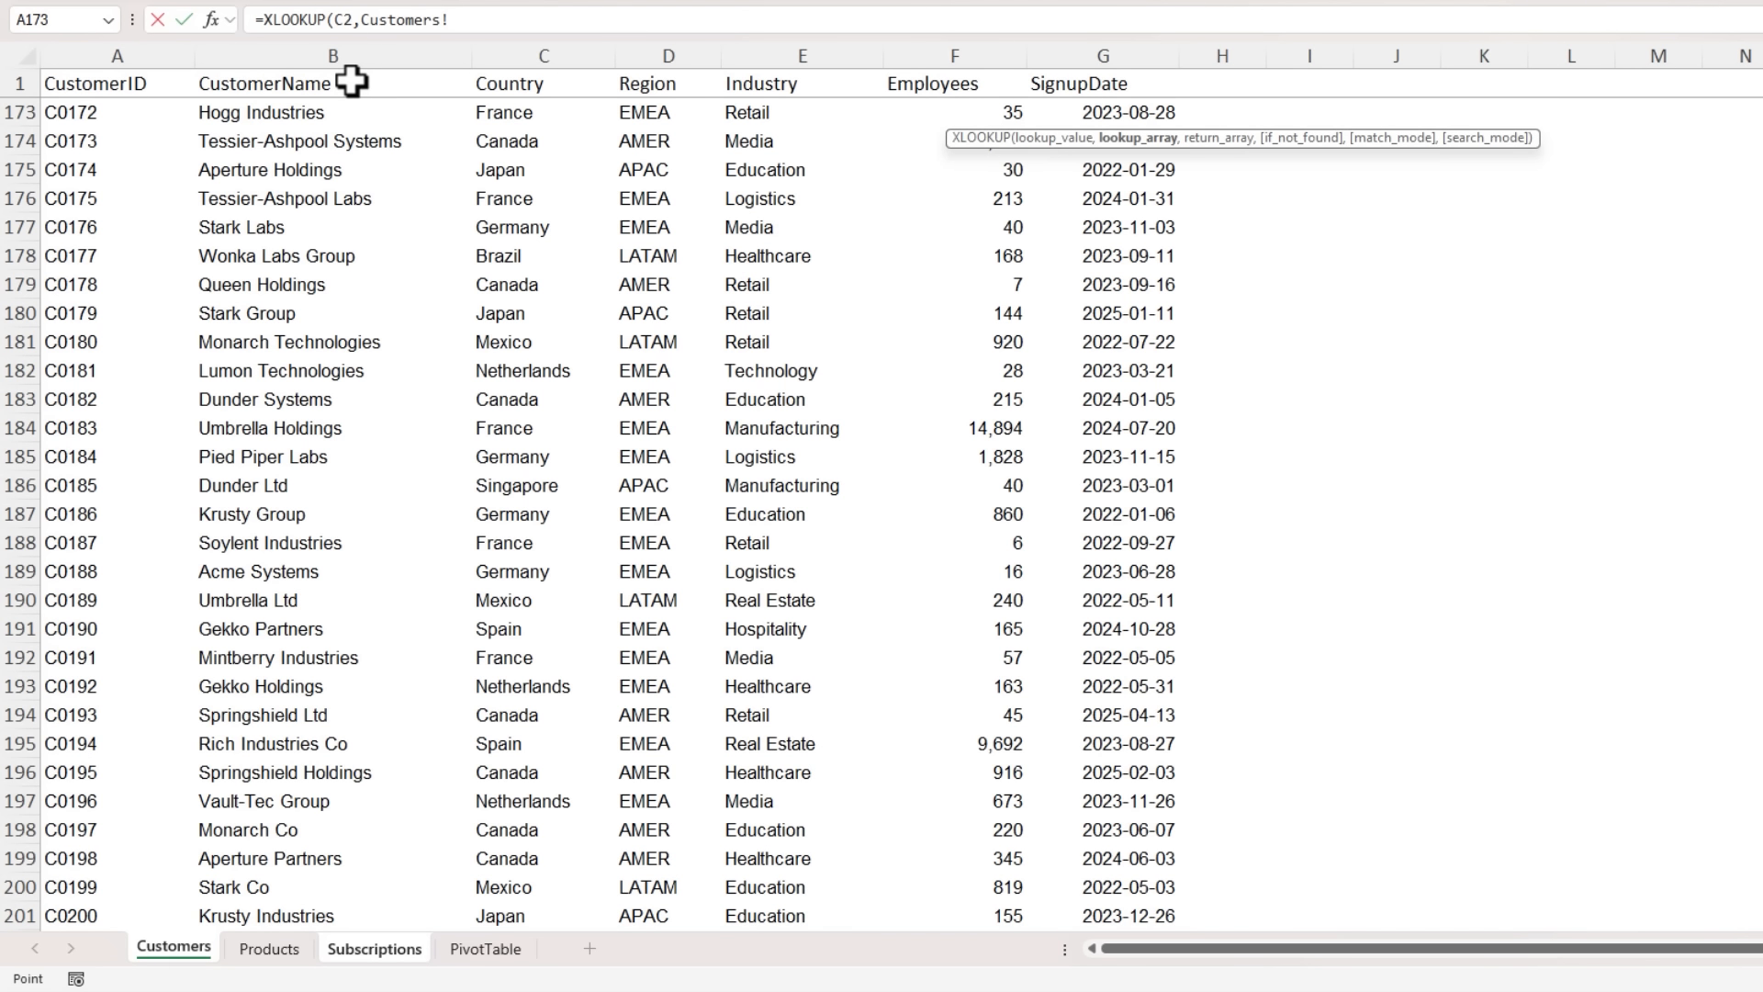
key("ctrl+shift+Down")
type(",")
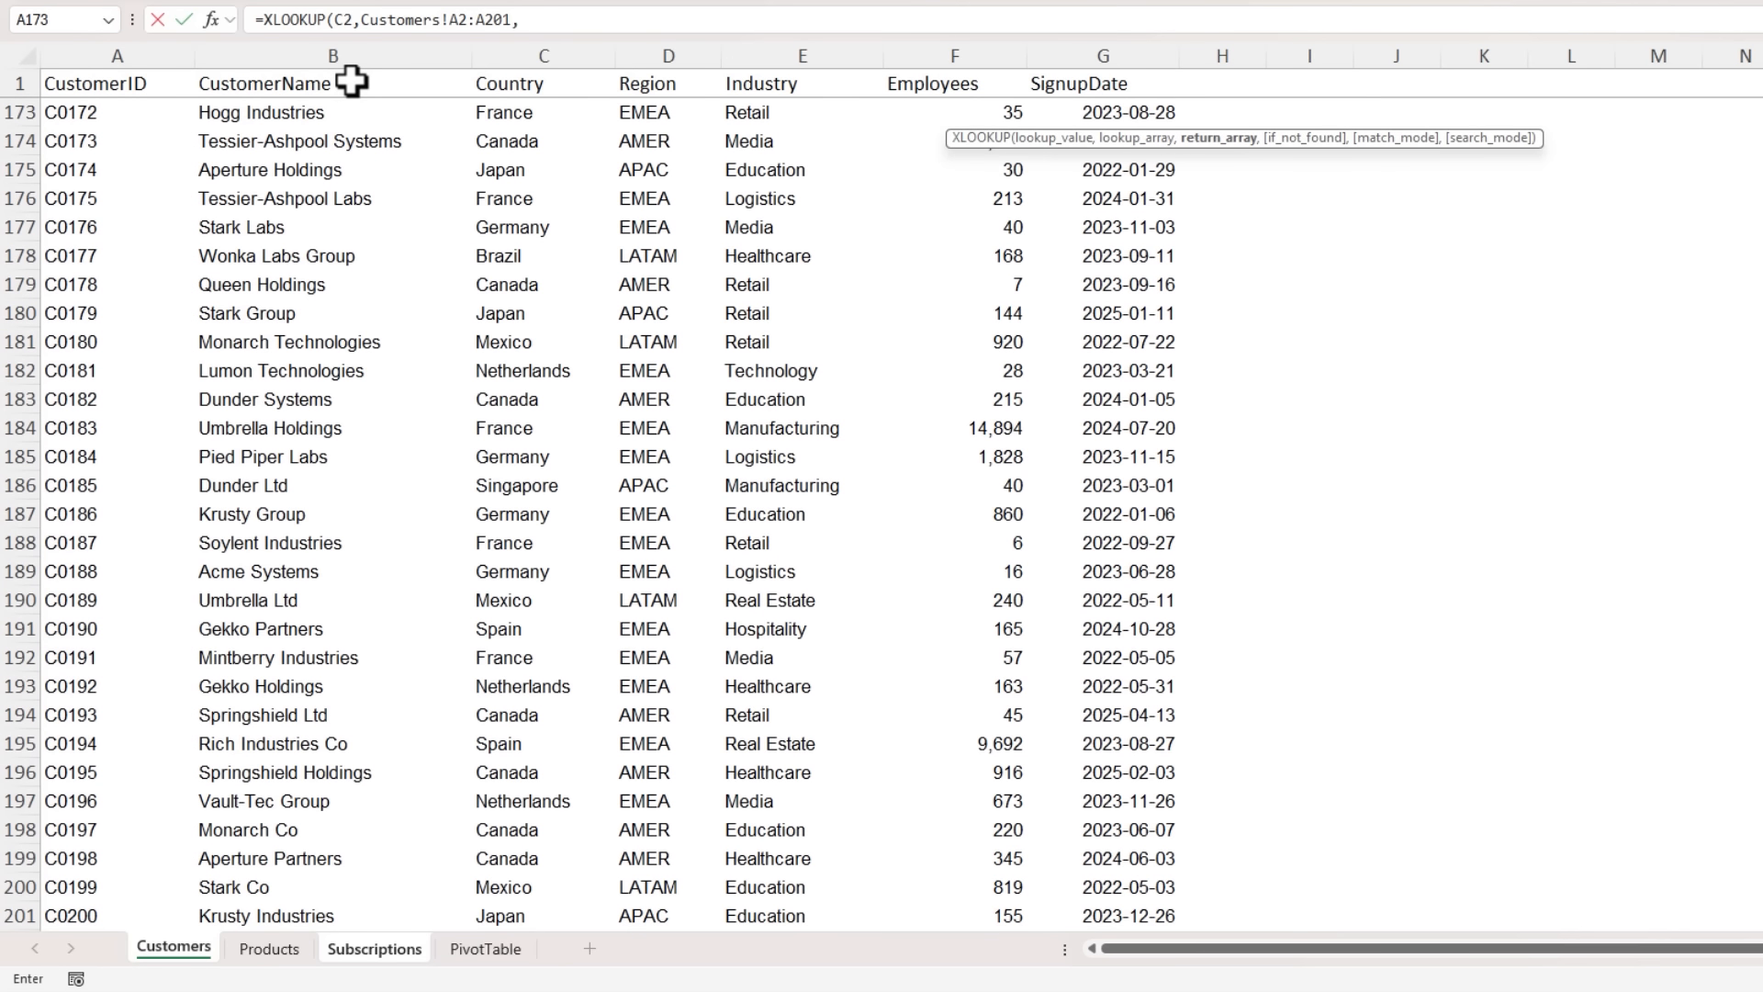
left_click(283, 114)
key("ctrl+Up")
key("Down")
key("ctrl+shift+Down")
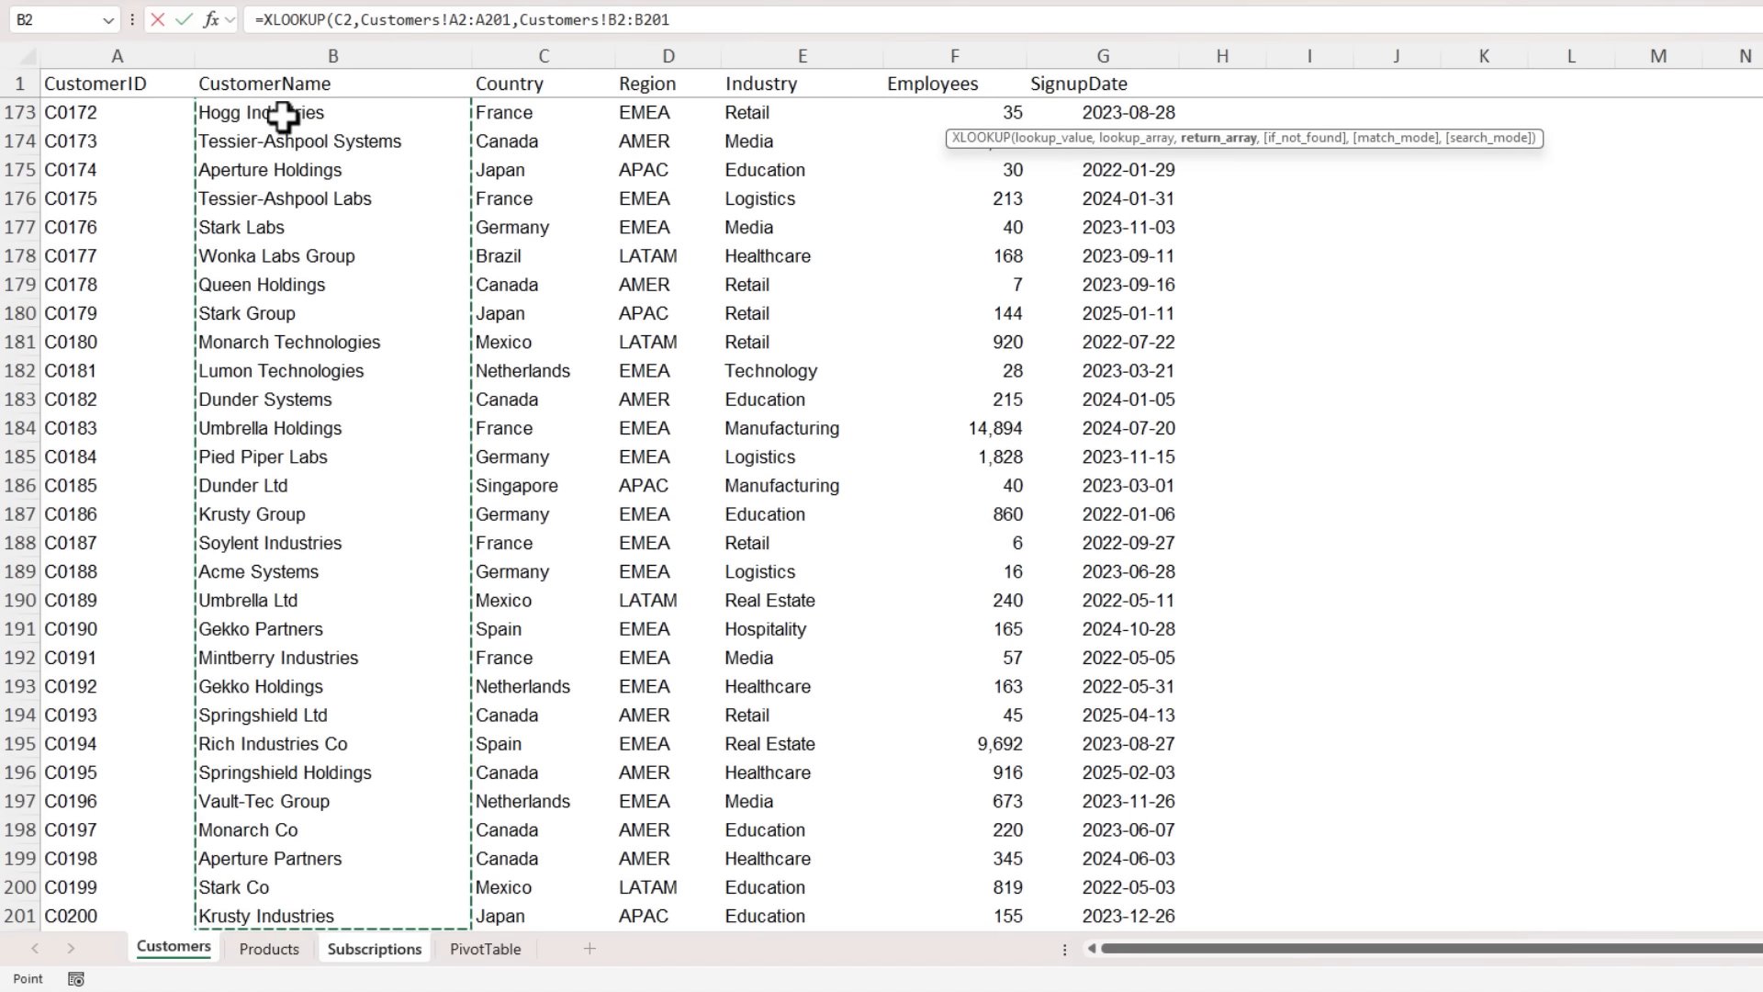
key("Return")
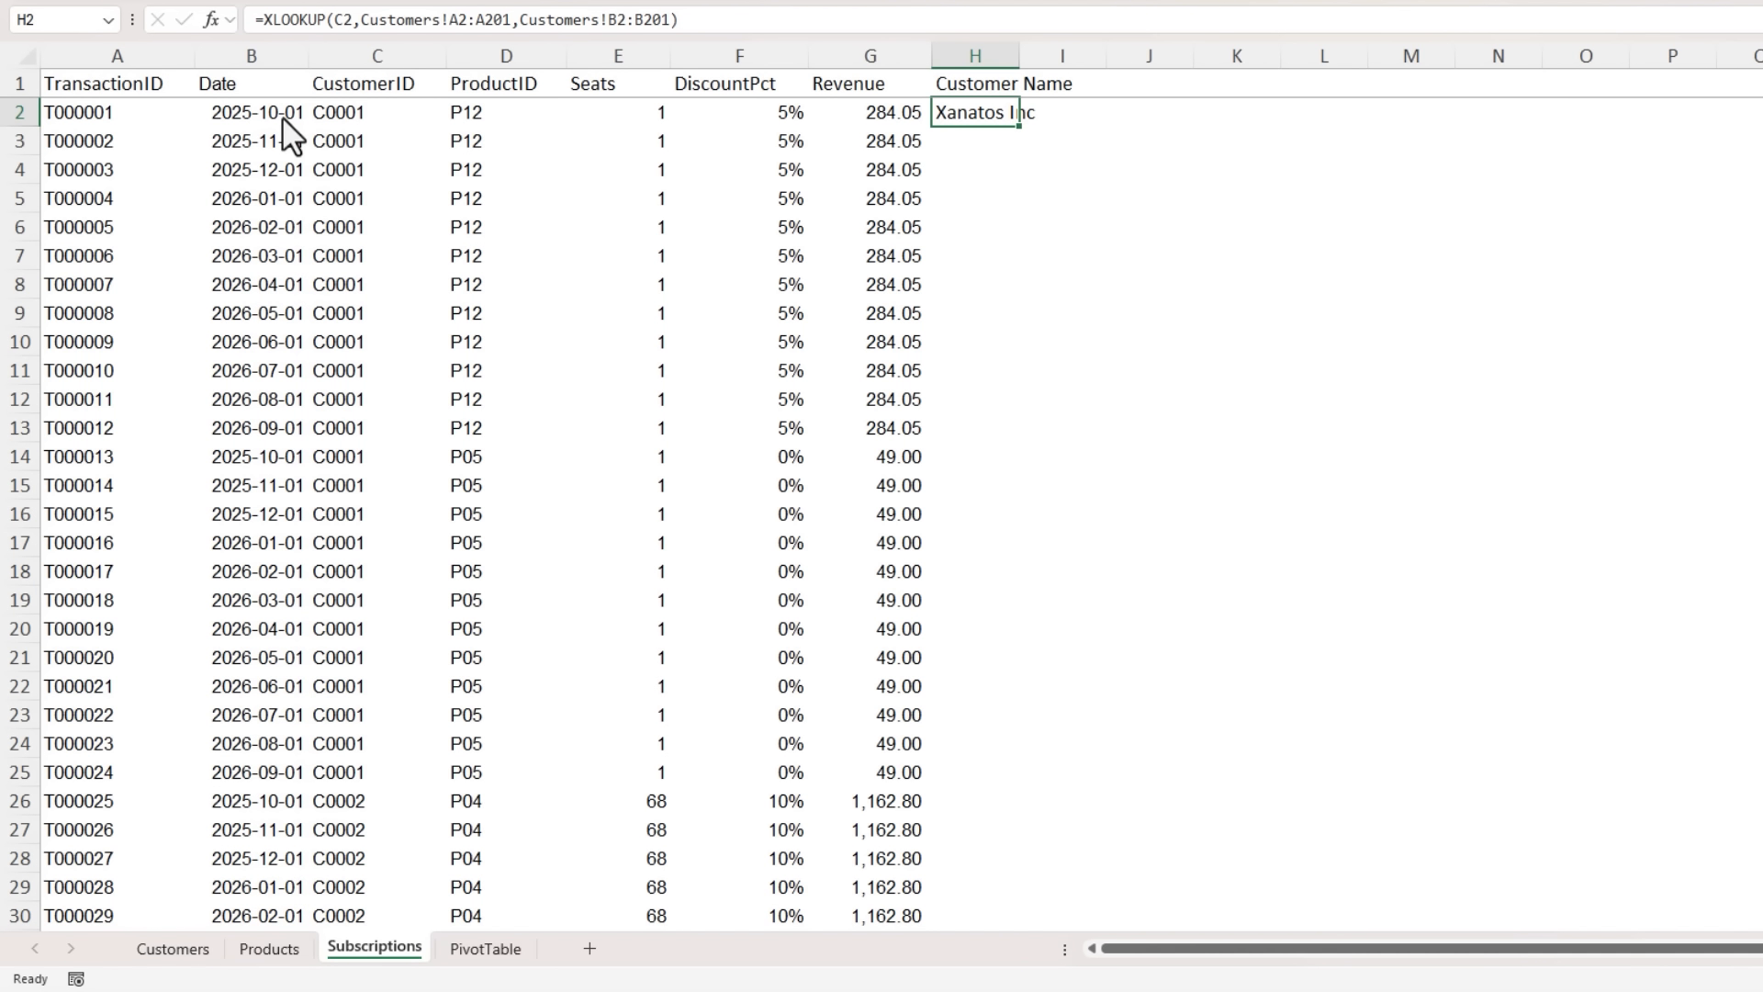
- Clear the Customer Name header and the lookup formula from H1:H2 of the Subscriptions sheet
key("shift+Up")
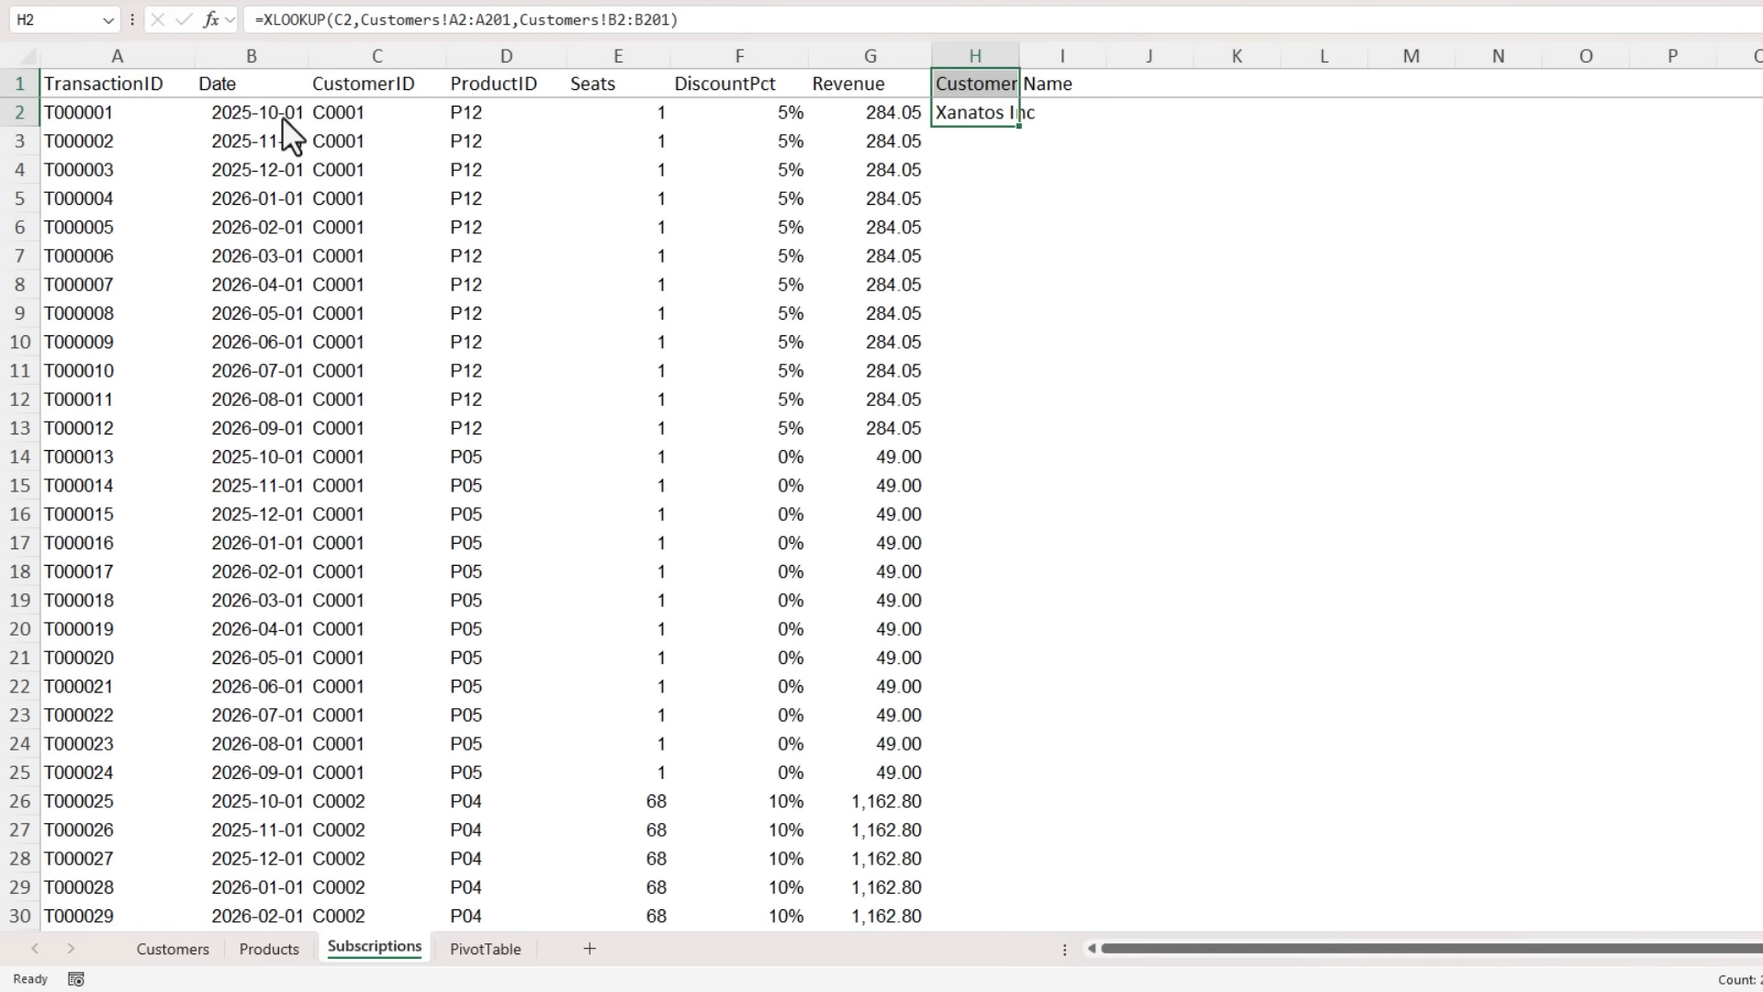
key("Delete")
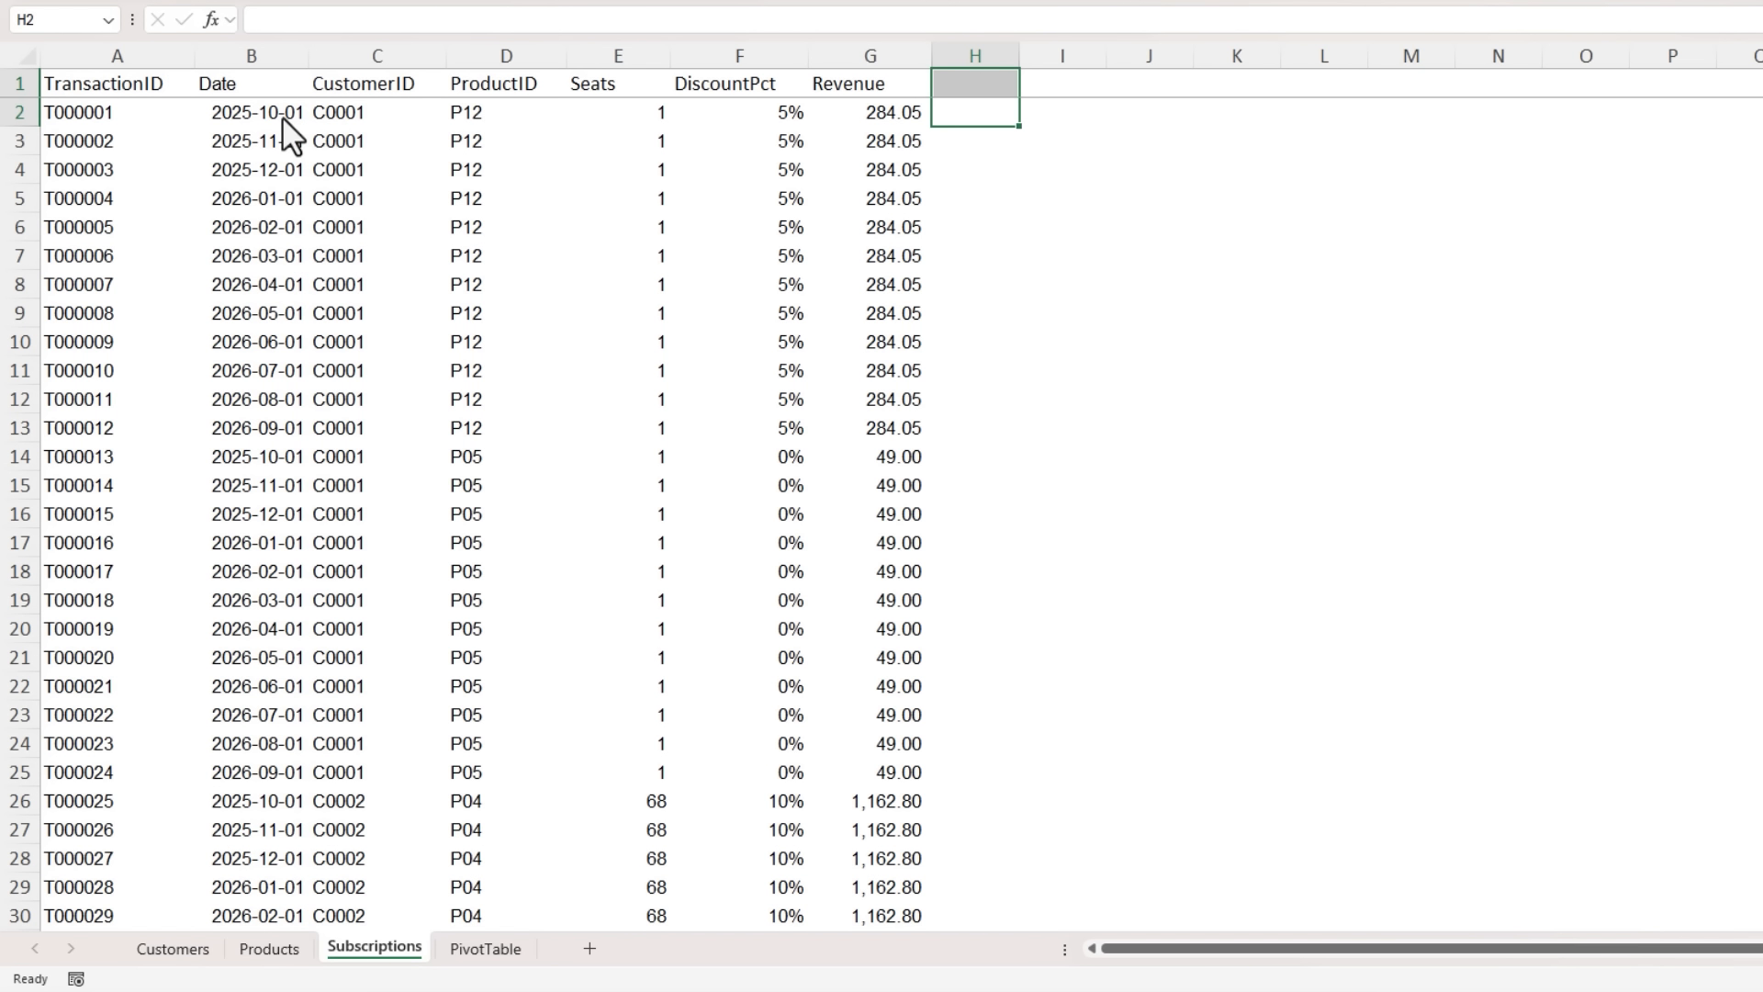
- From the Customers sheet, check in the COM add-ins list whether Microsoft Power Pivot for Excel is enabled, and accept the list
key("ctrl+Page_Up")
key("ctrl+Page_Up")
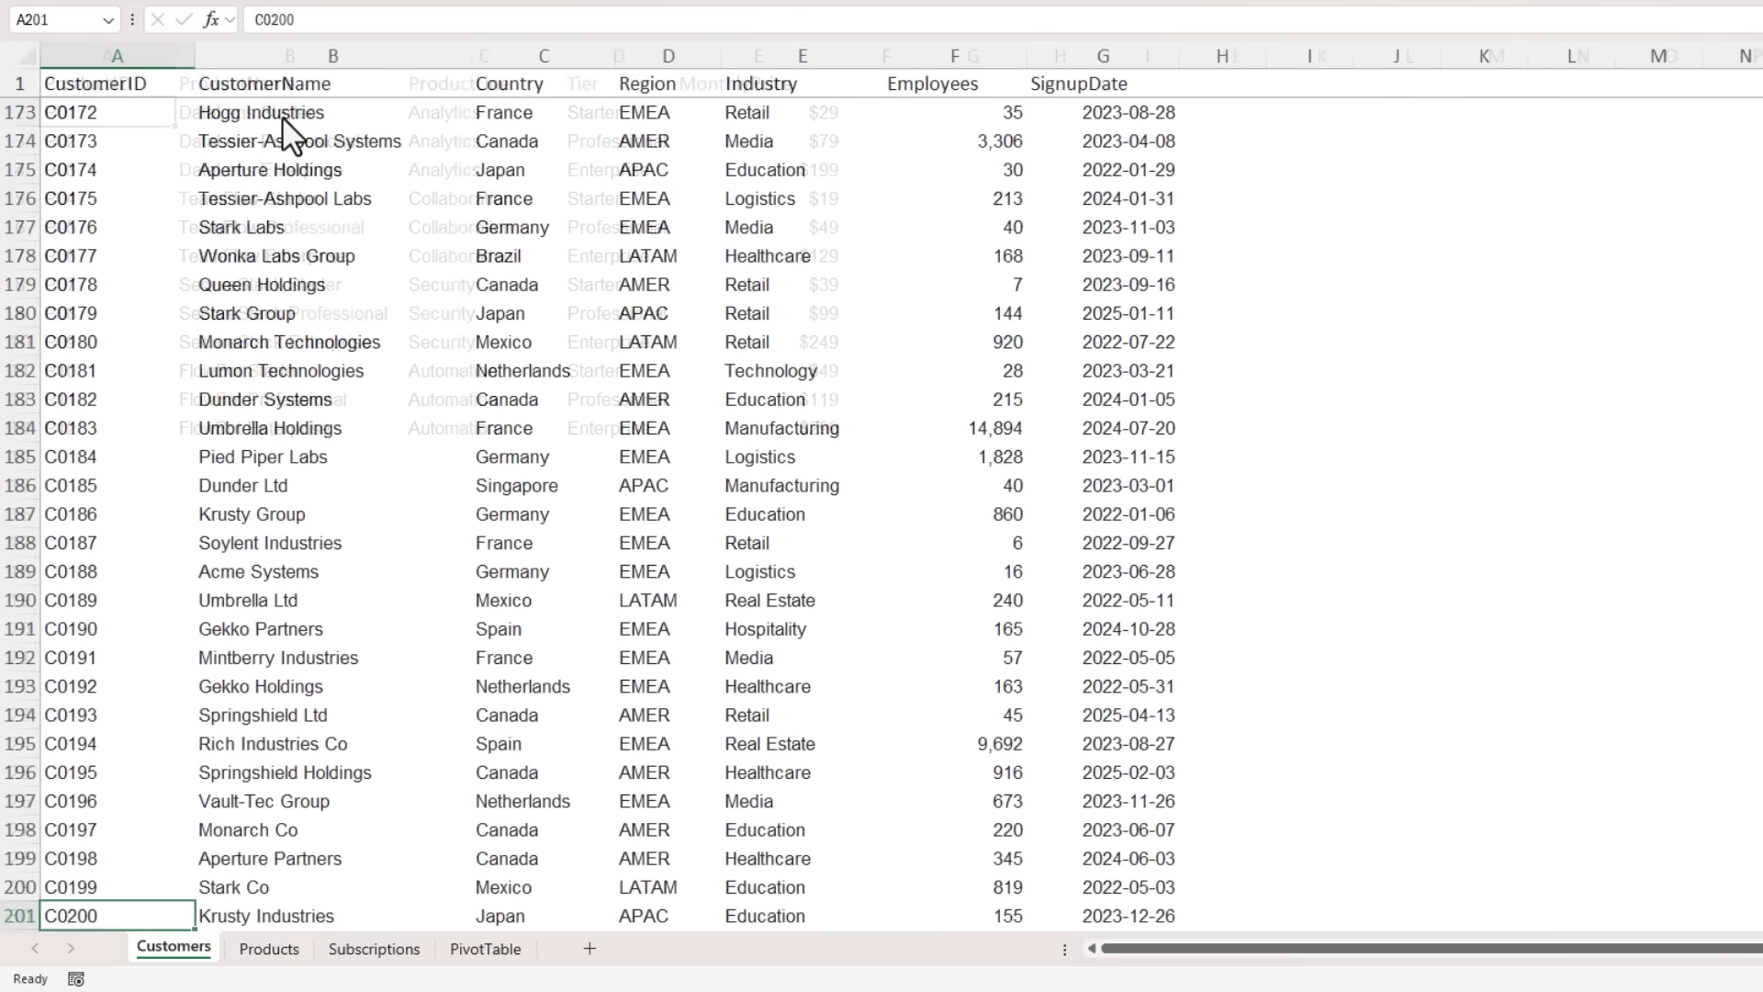
key("ctrl+Home")
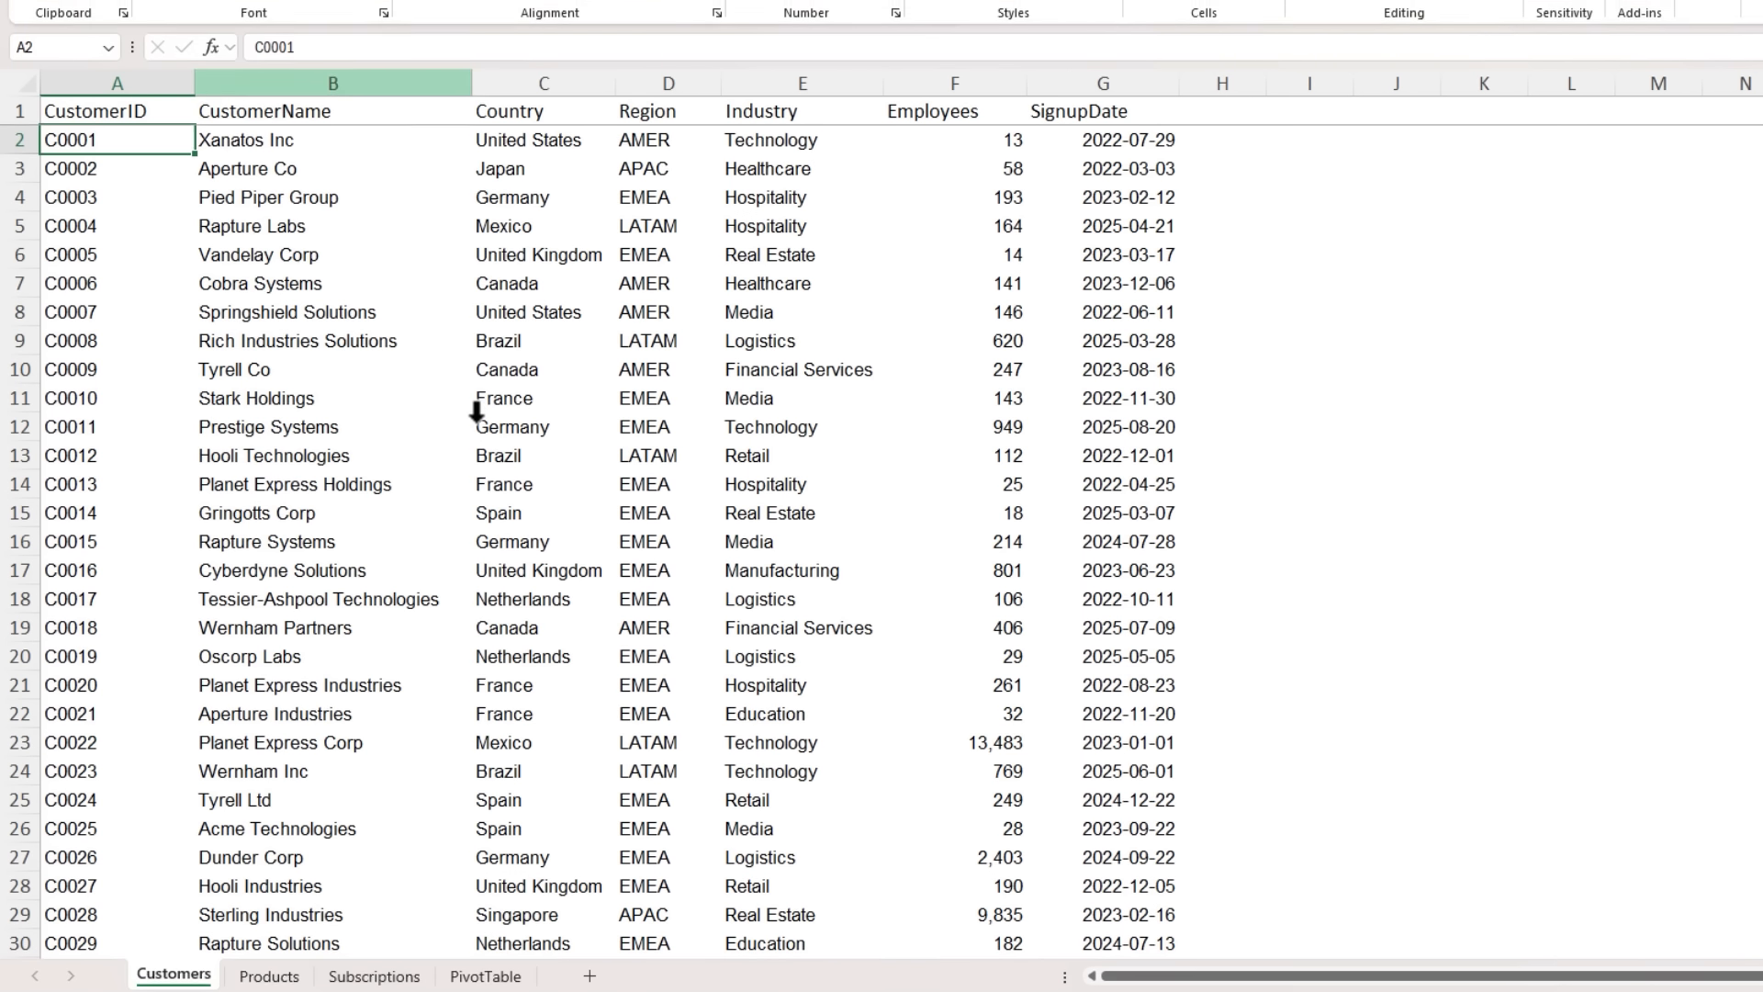
left_click(30, 20)
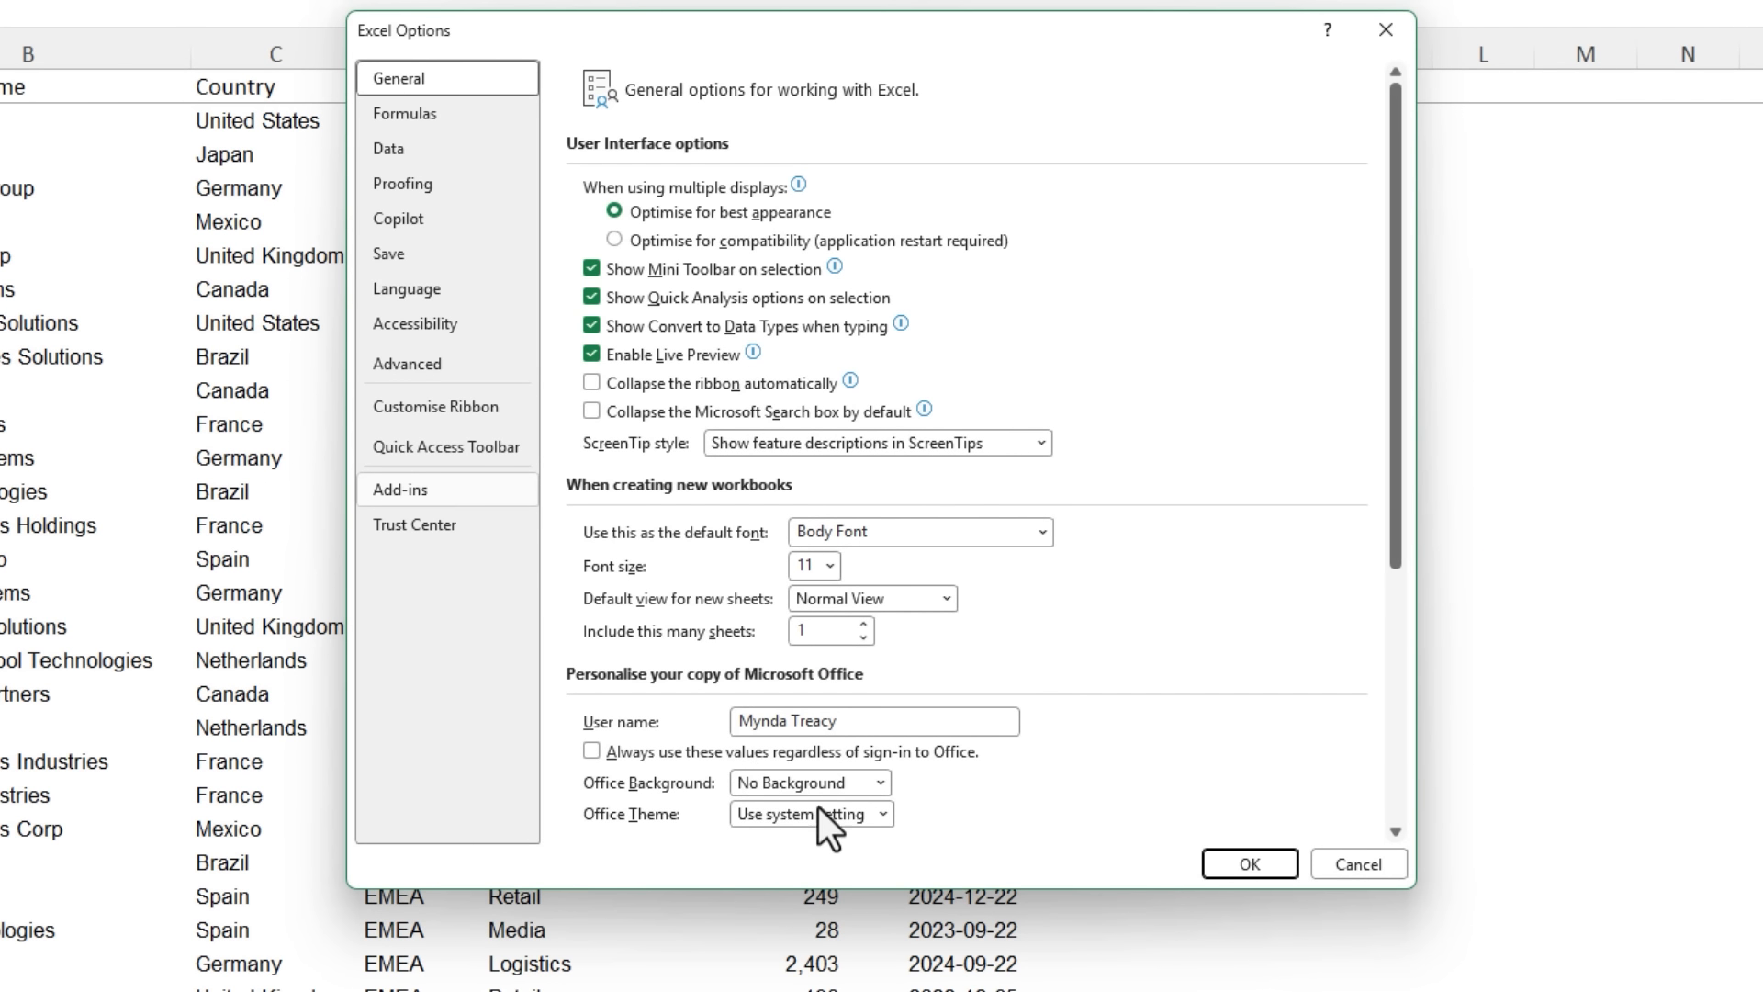
left_click(829, 810)
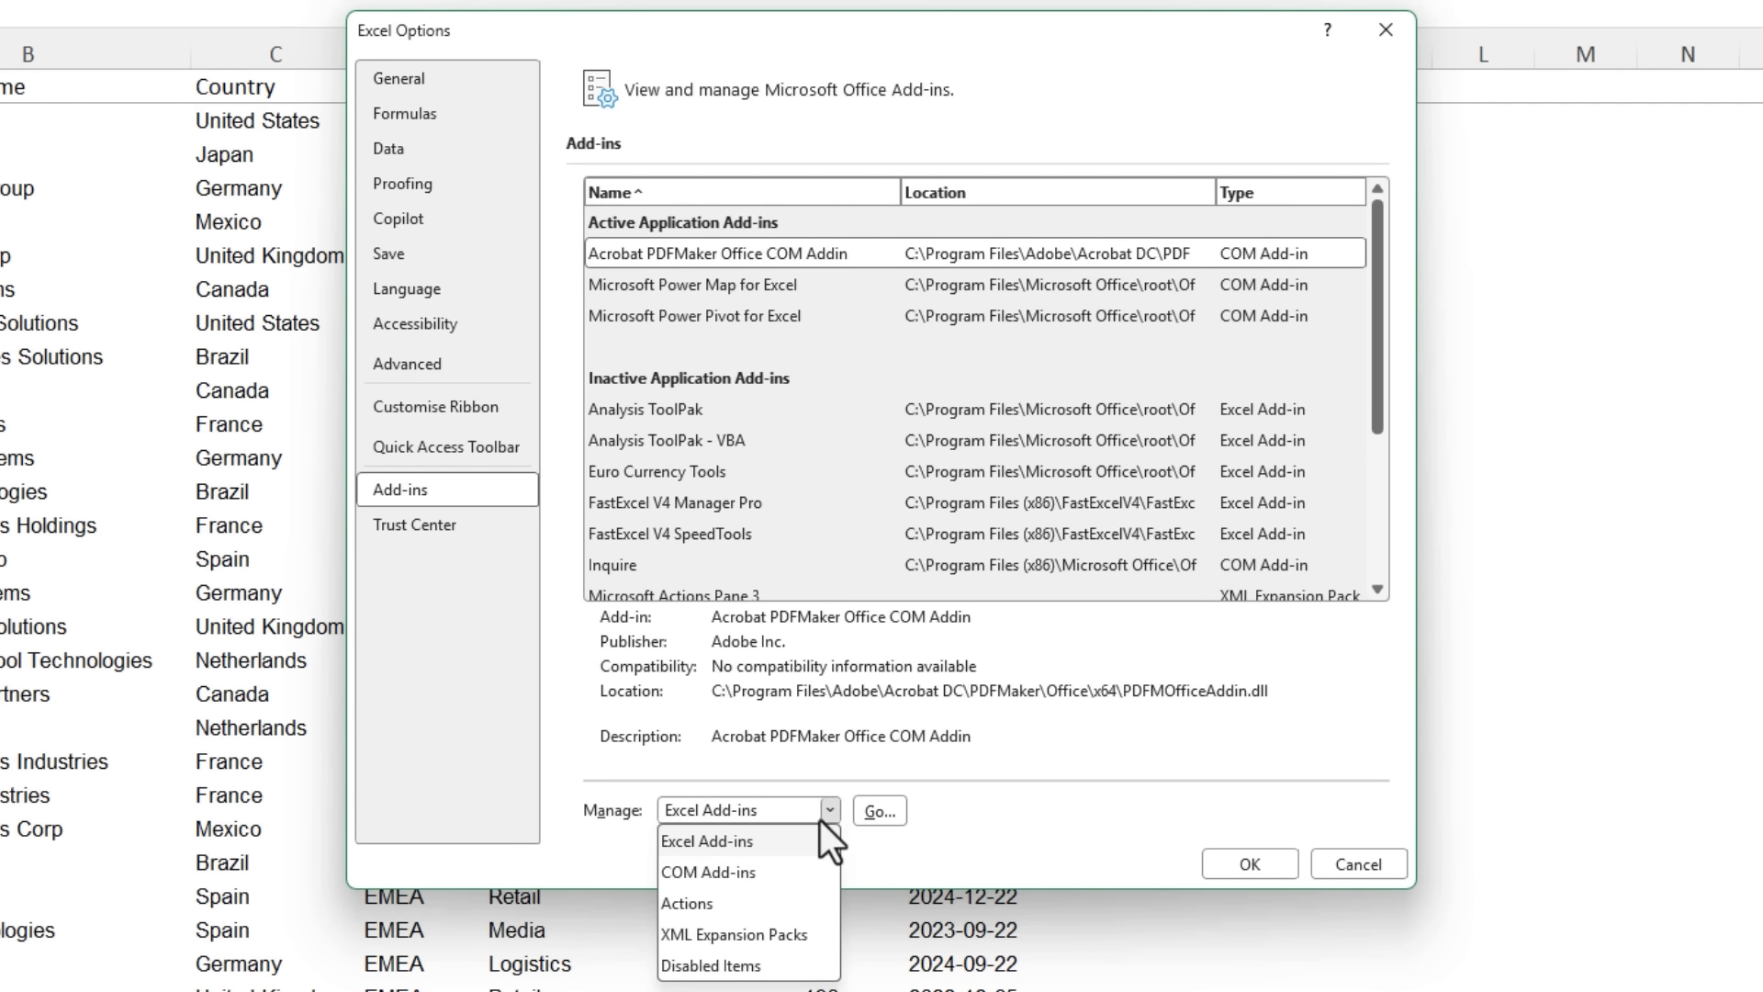
left_click(753, 872)
left_click(873, 813)
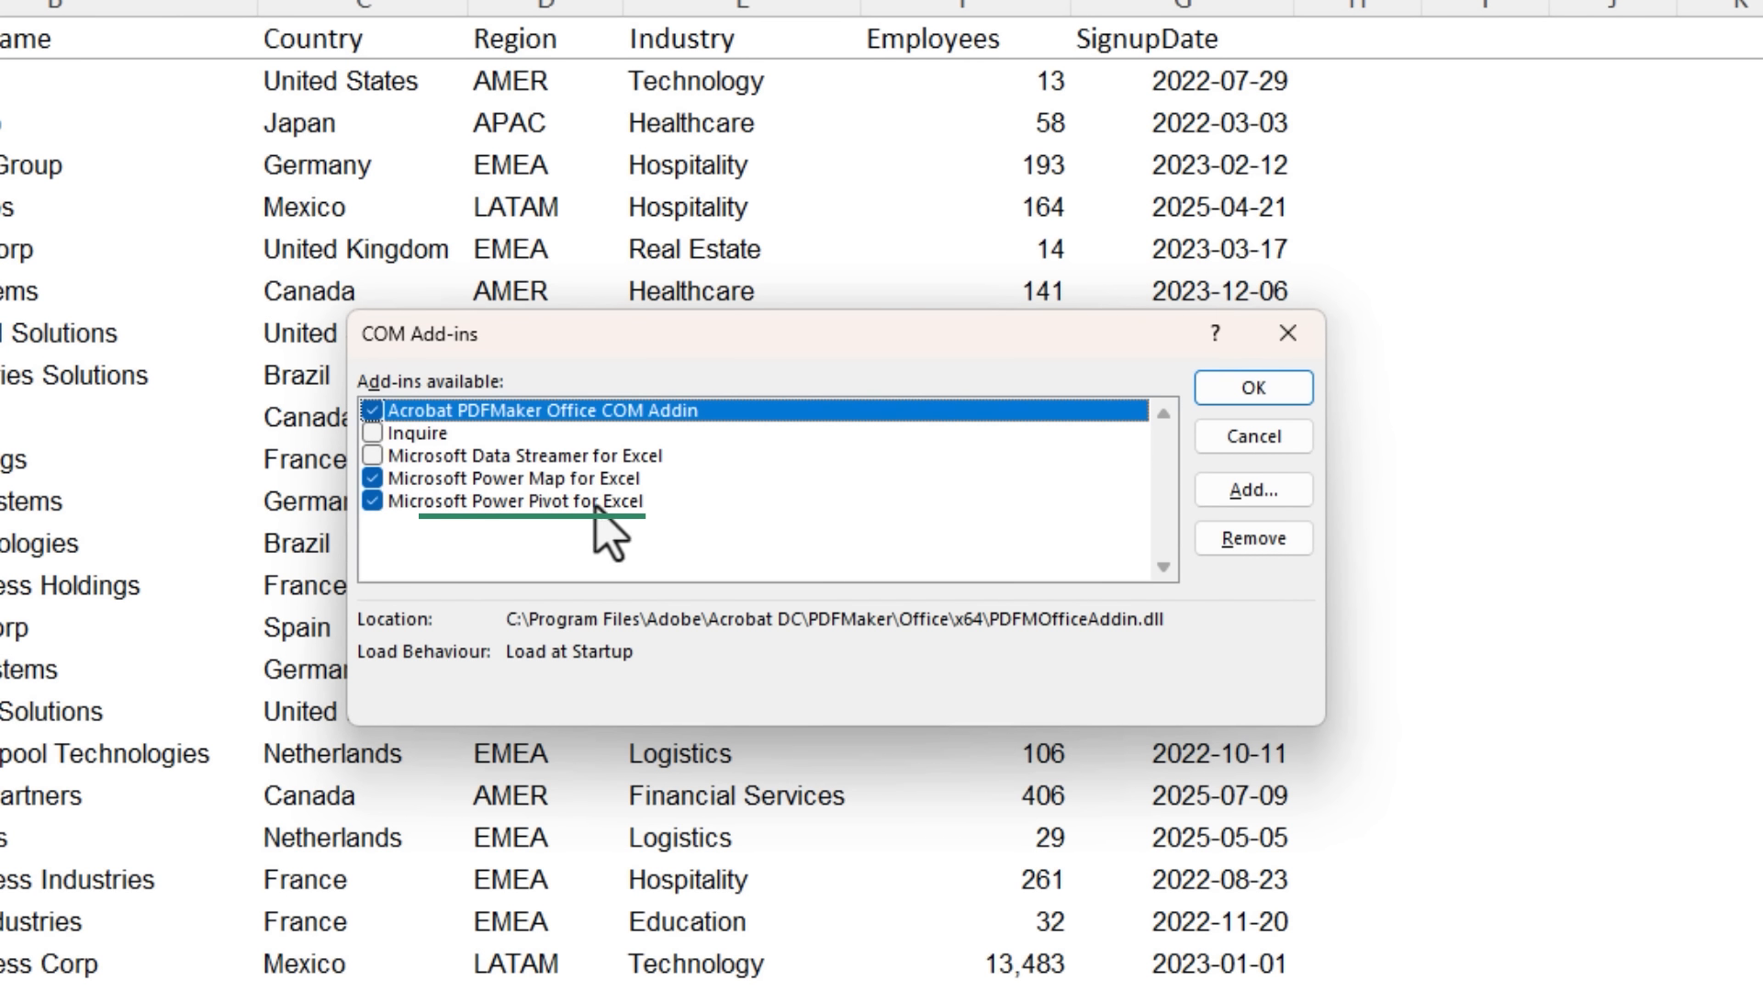
left_click(1253, 387)
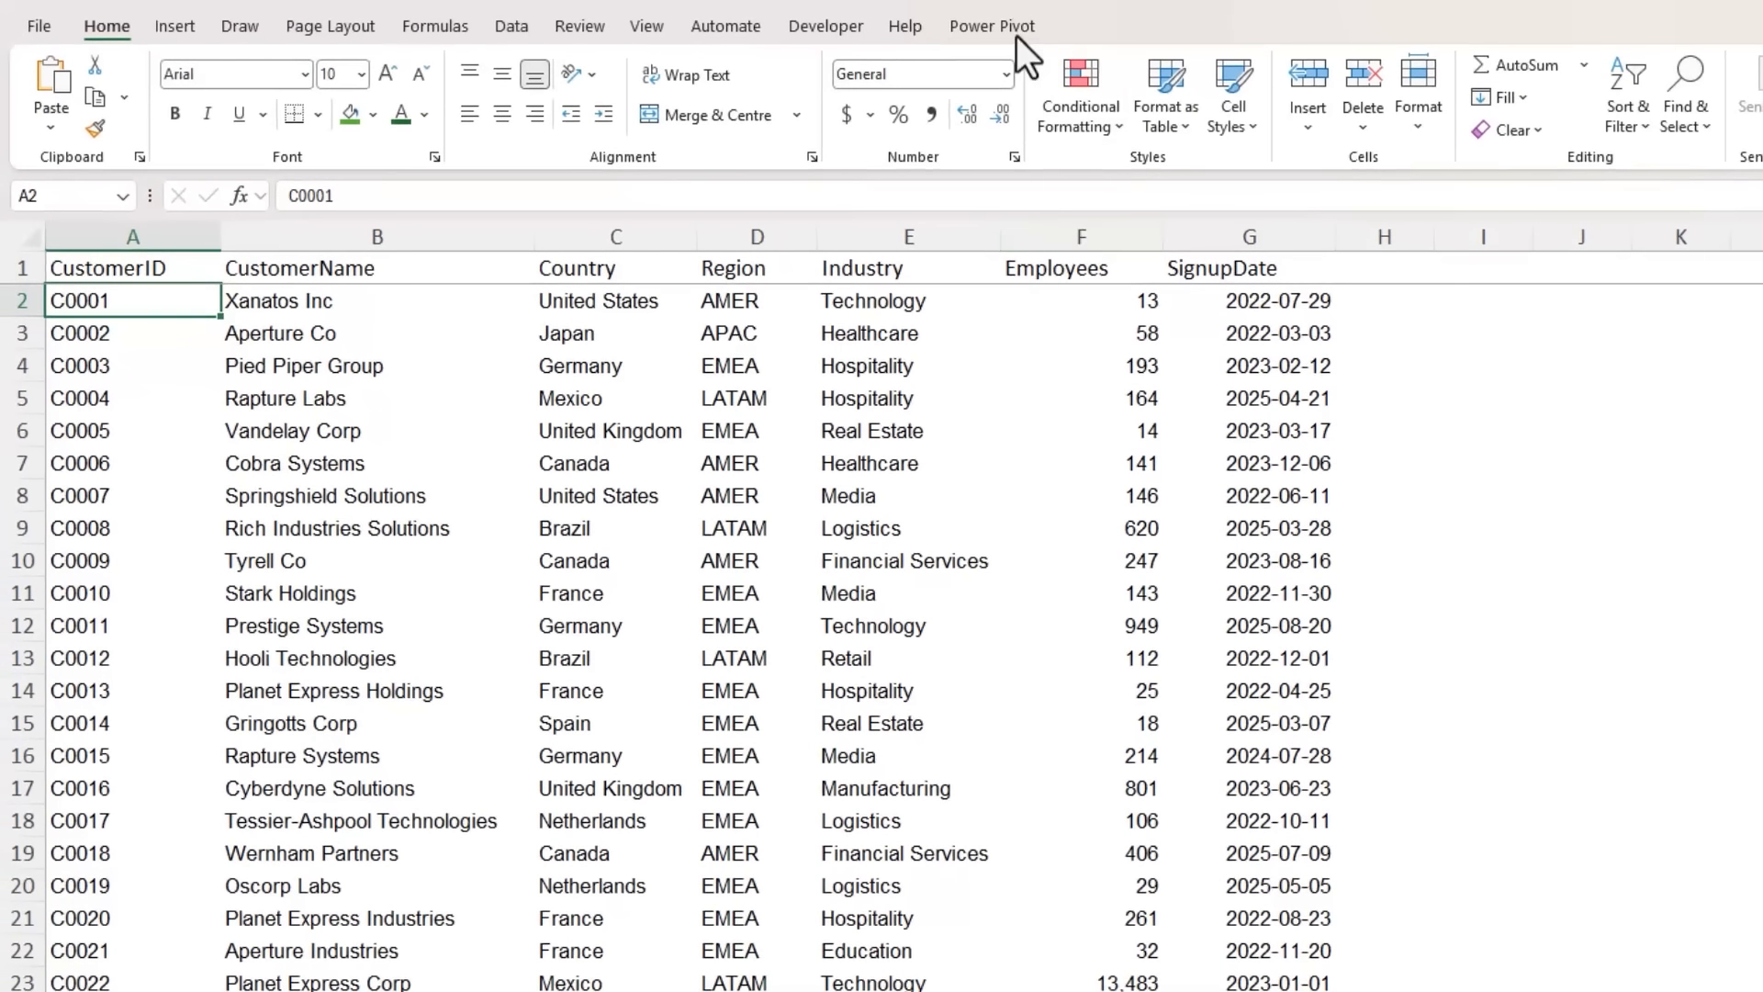
left_click(1016, 35)
- Format the Customers sheet's data range A1:G201 as a light grey banded table with headers and name it Customers
left_click(1164, 130)
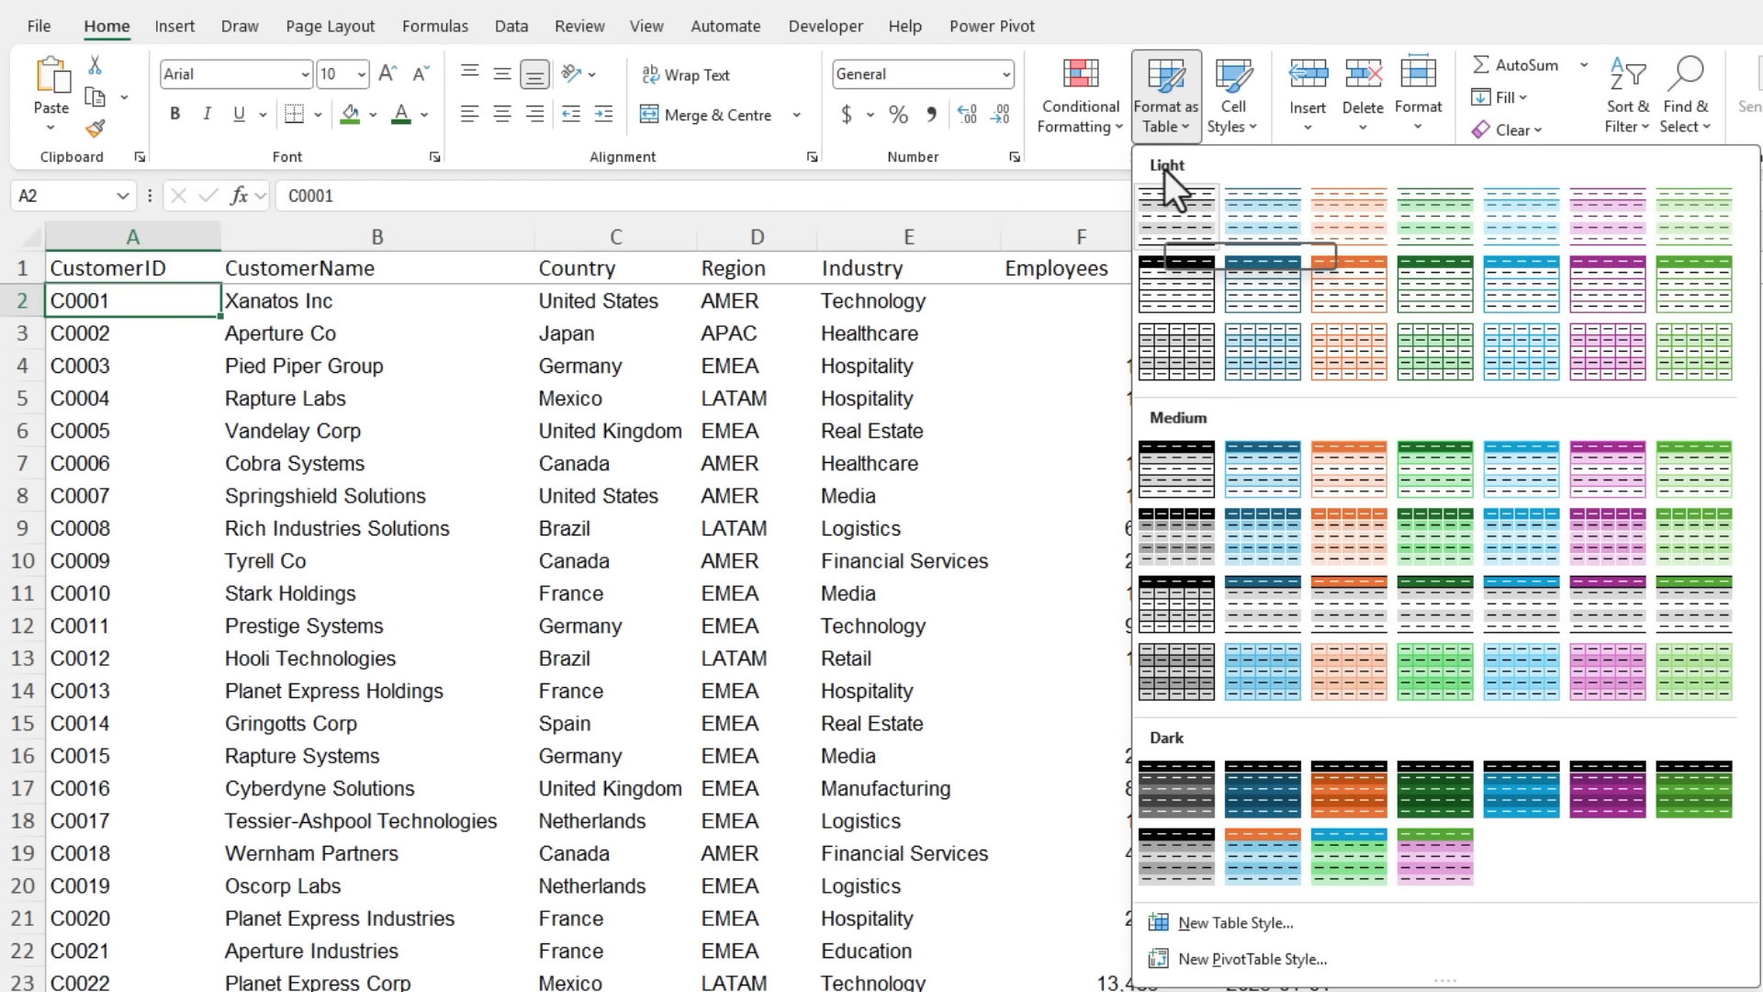
left_click(1165, 218)
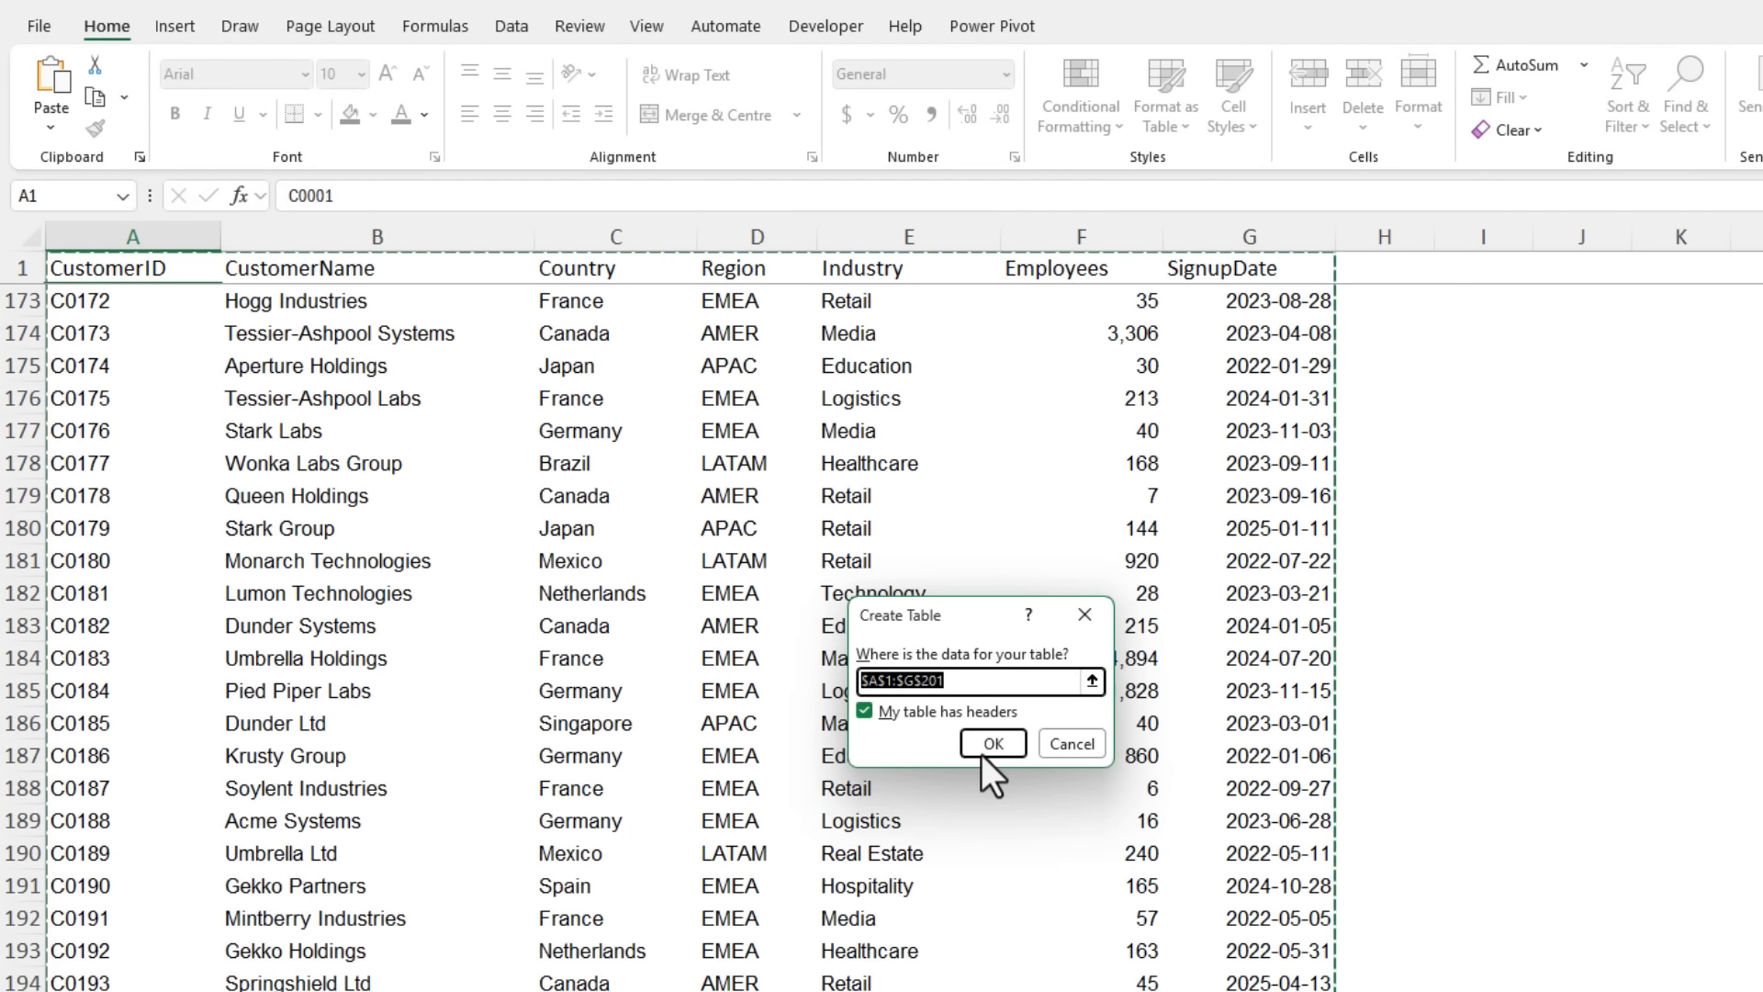
left_click(987, 744)
left_click(116, 97)
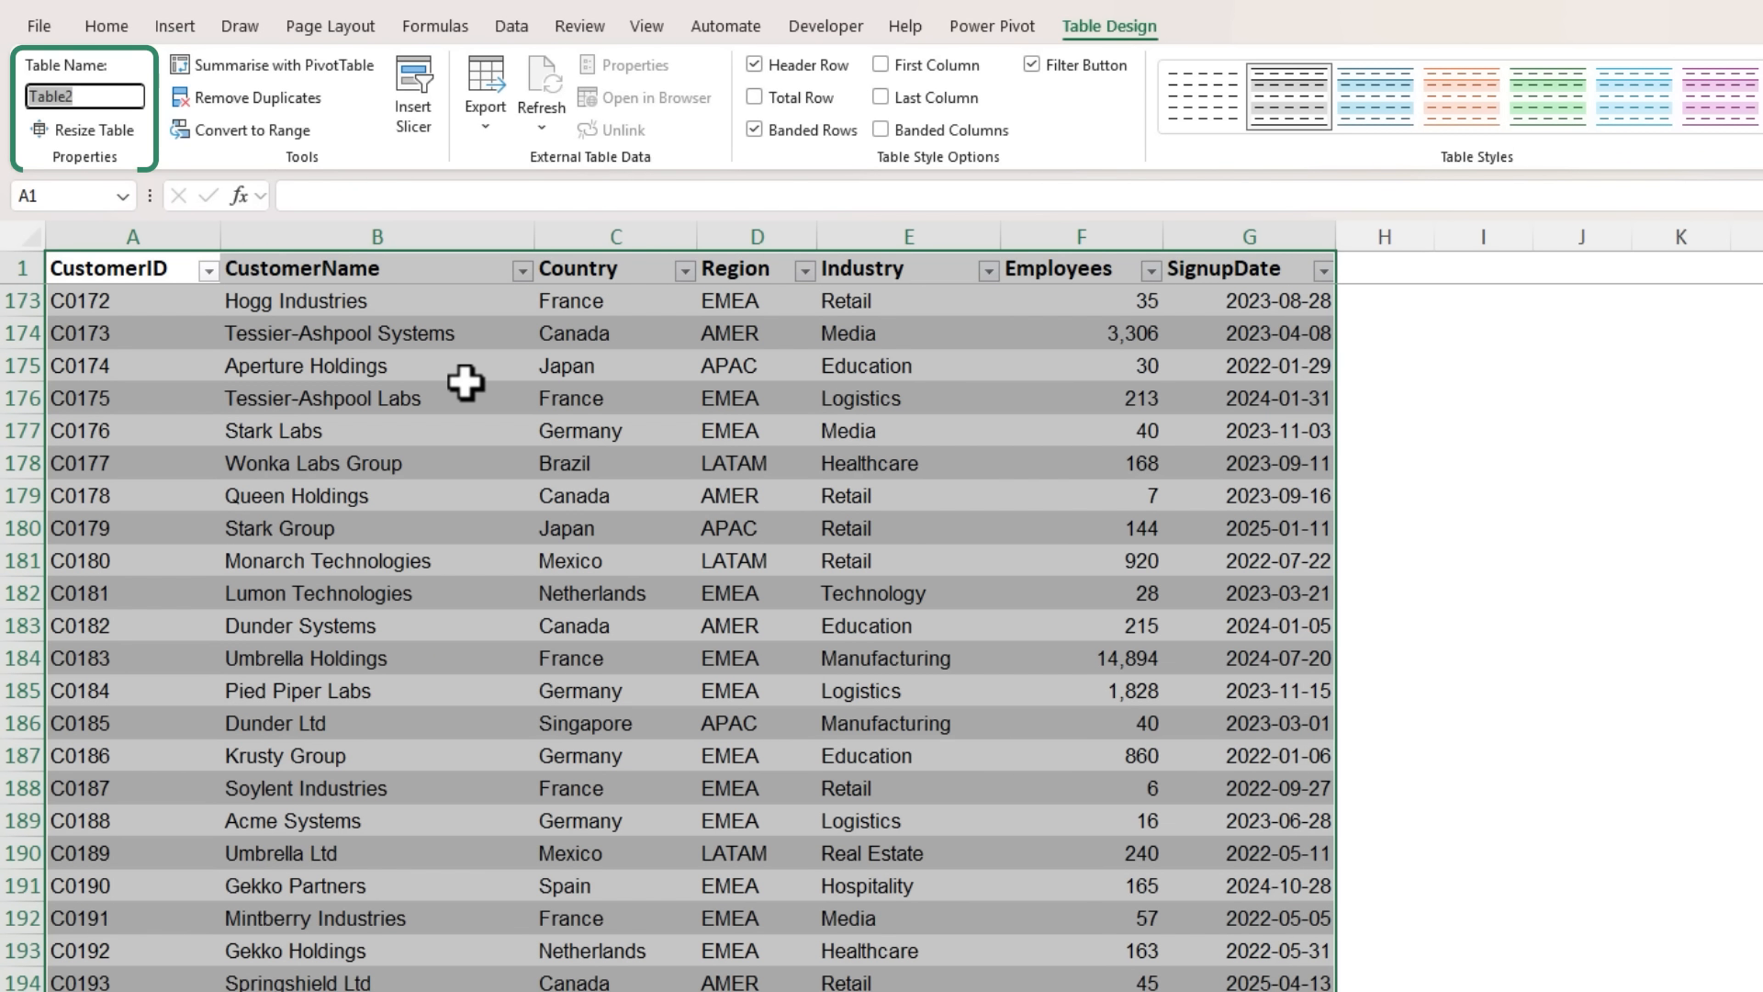
type("Customers")
key("Return")
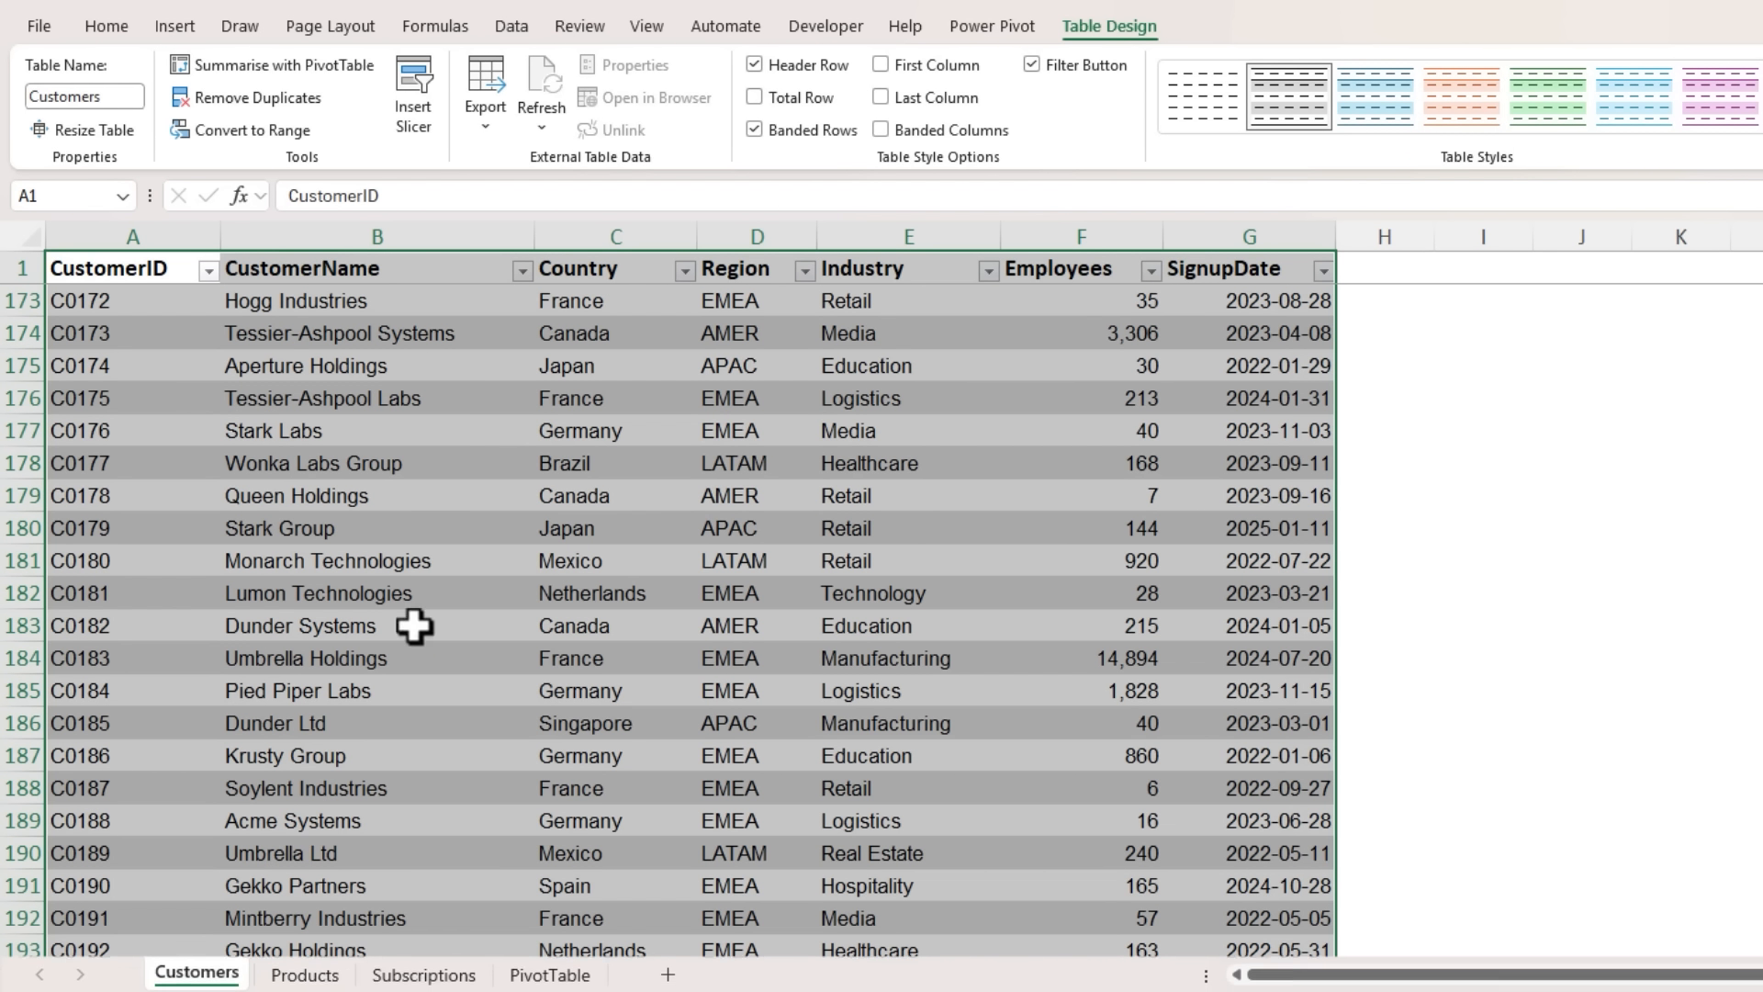
- Format the Products sheet's data range A1:E13 as a light grey banded table with headers and name it Products
left_click(304, 972)
left_click(1164, 123)
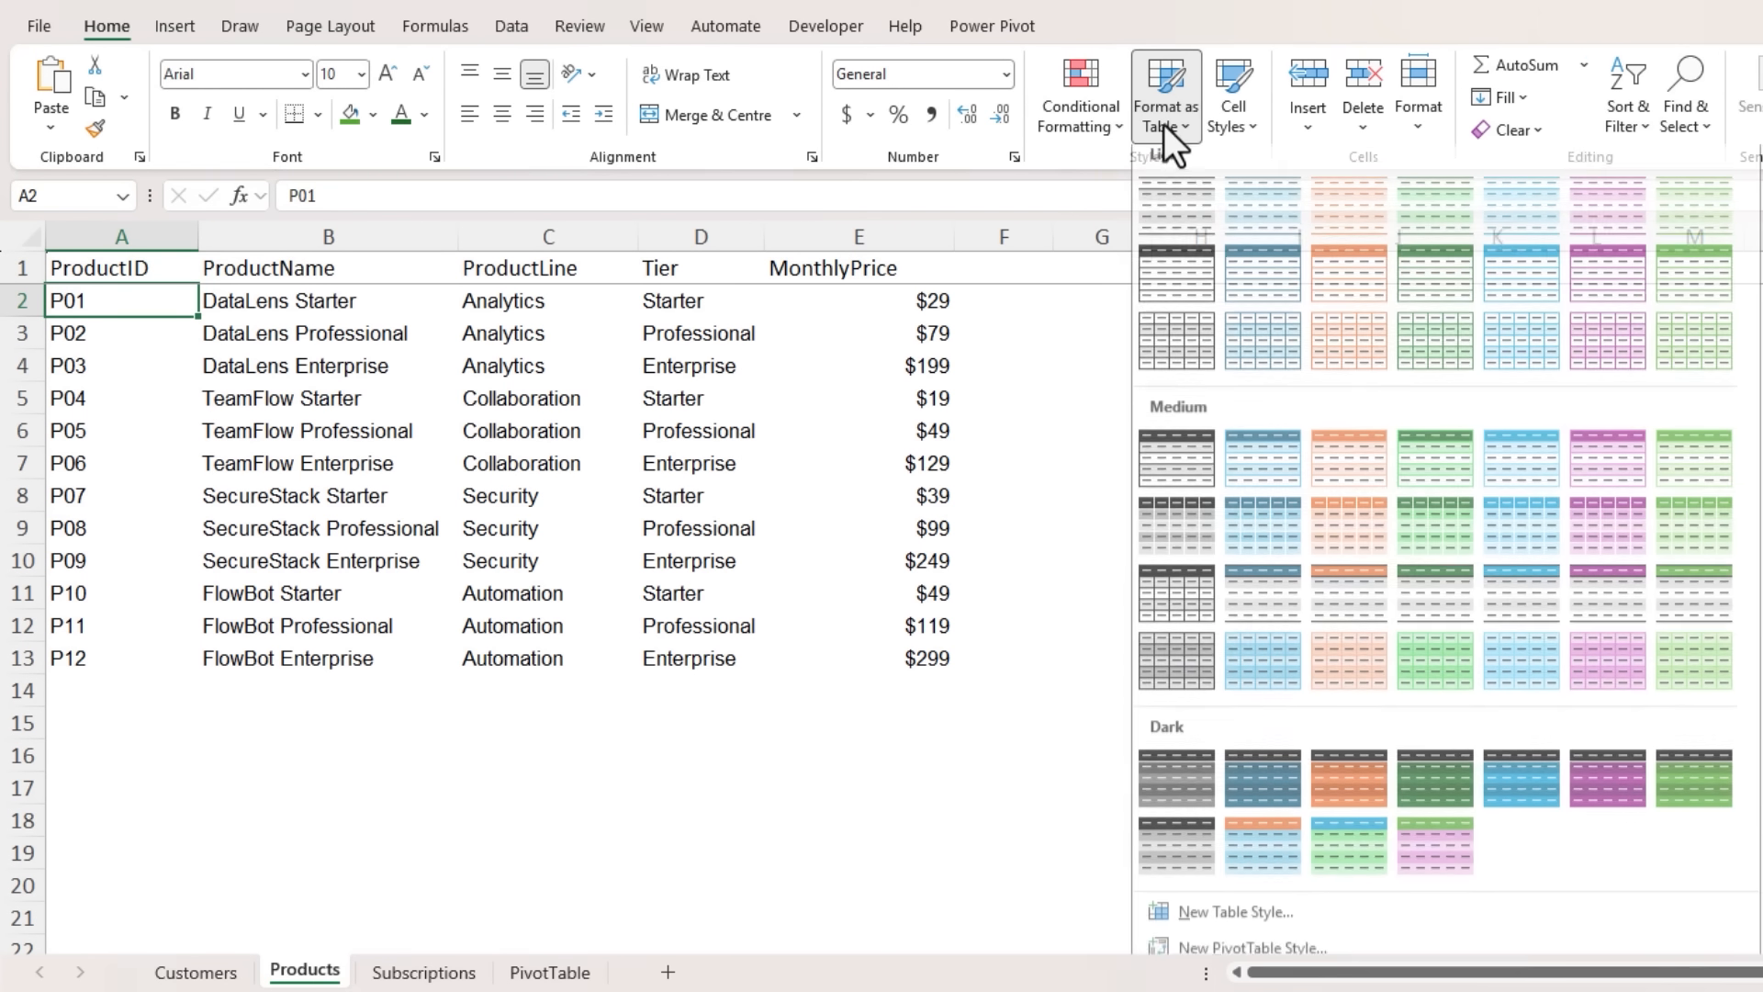
left_click(1164, 193)
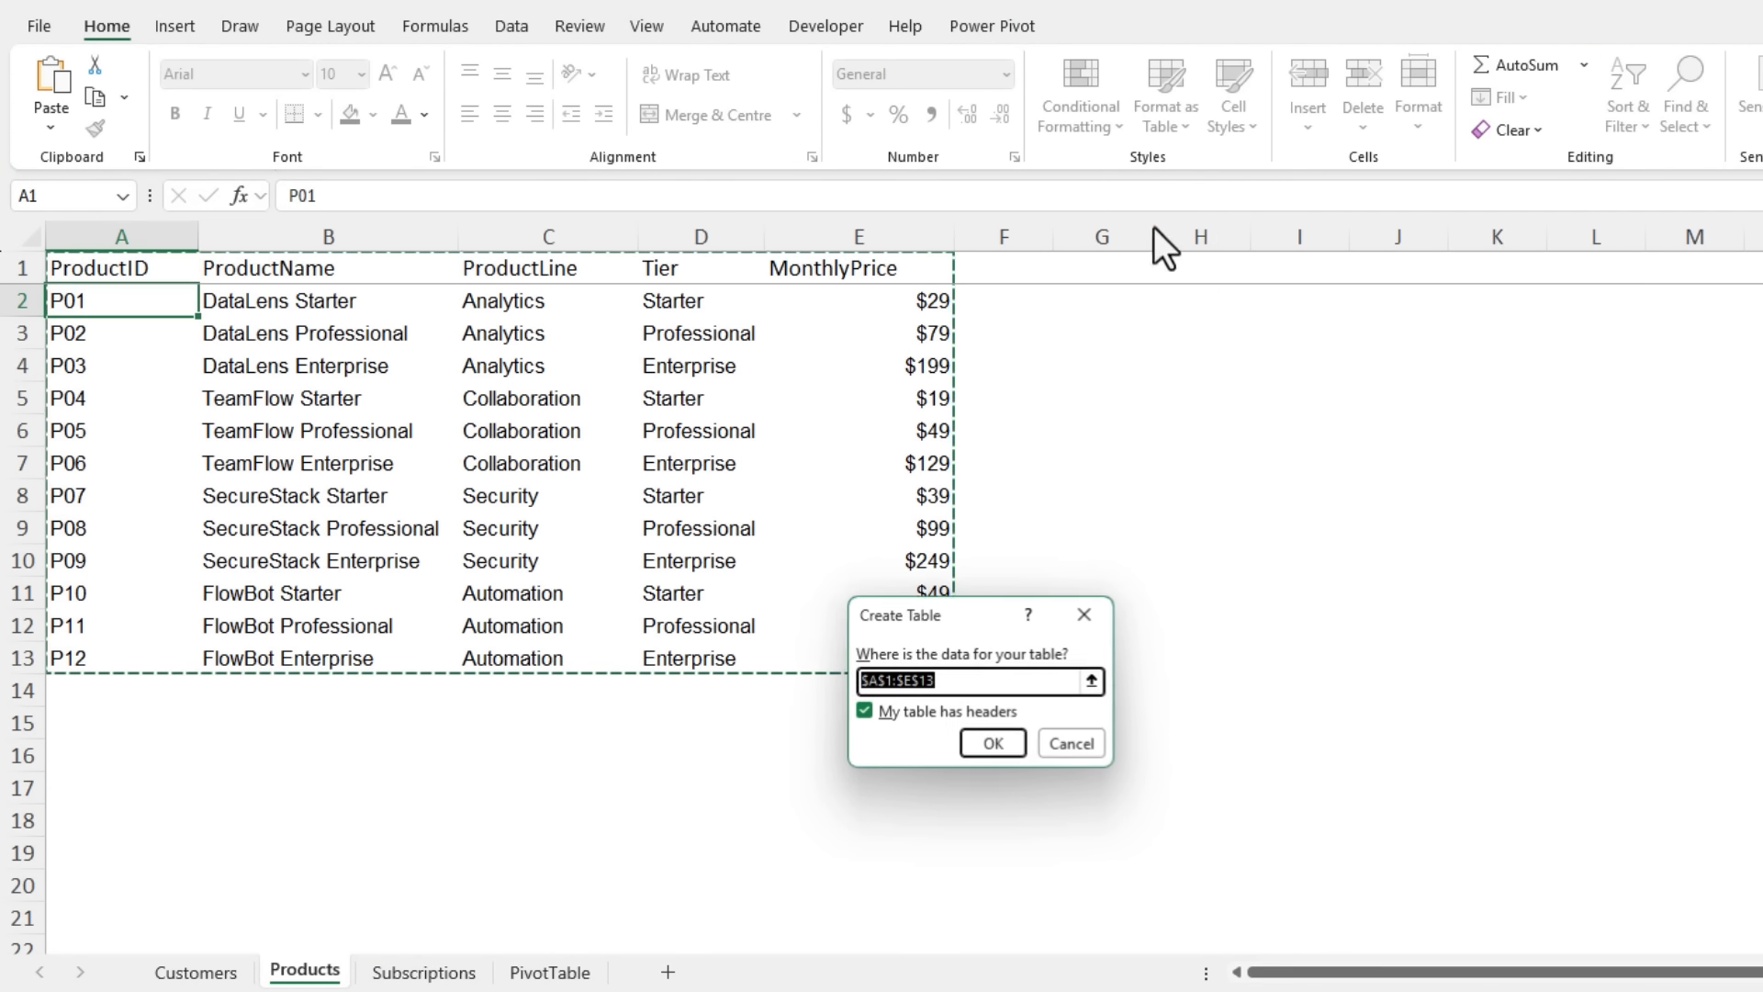
left_click(1004, 746)
left_click(103, 97)
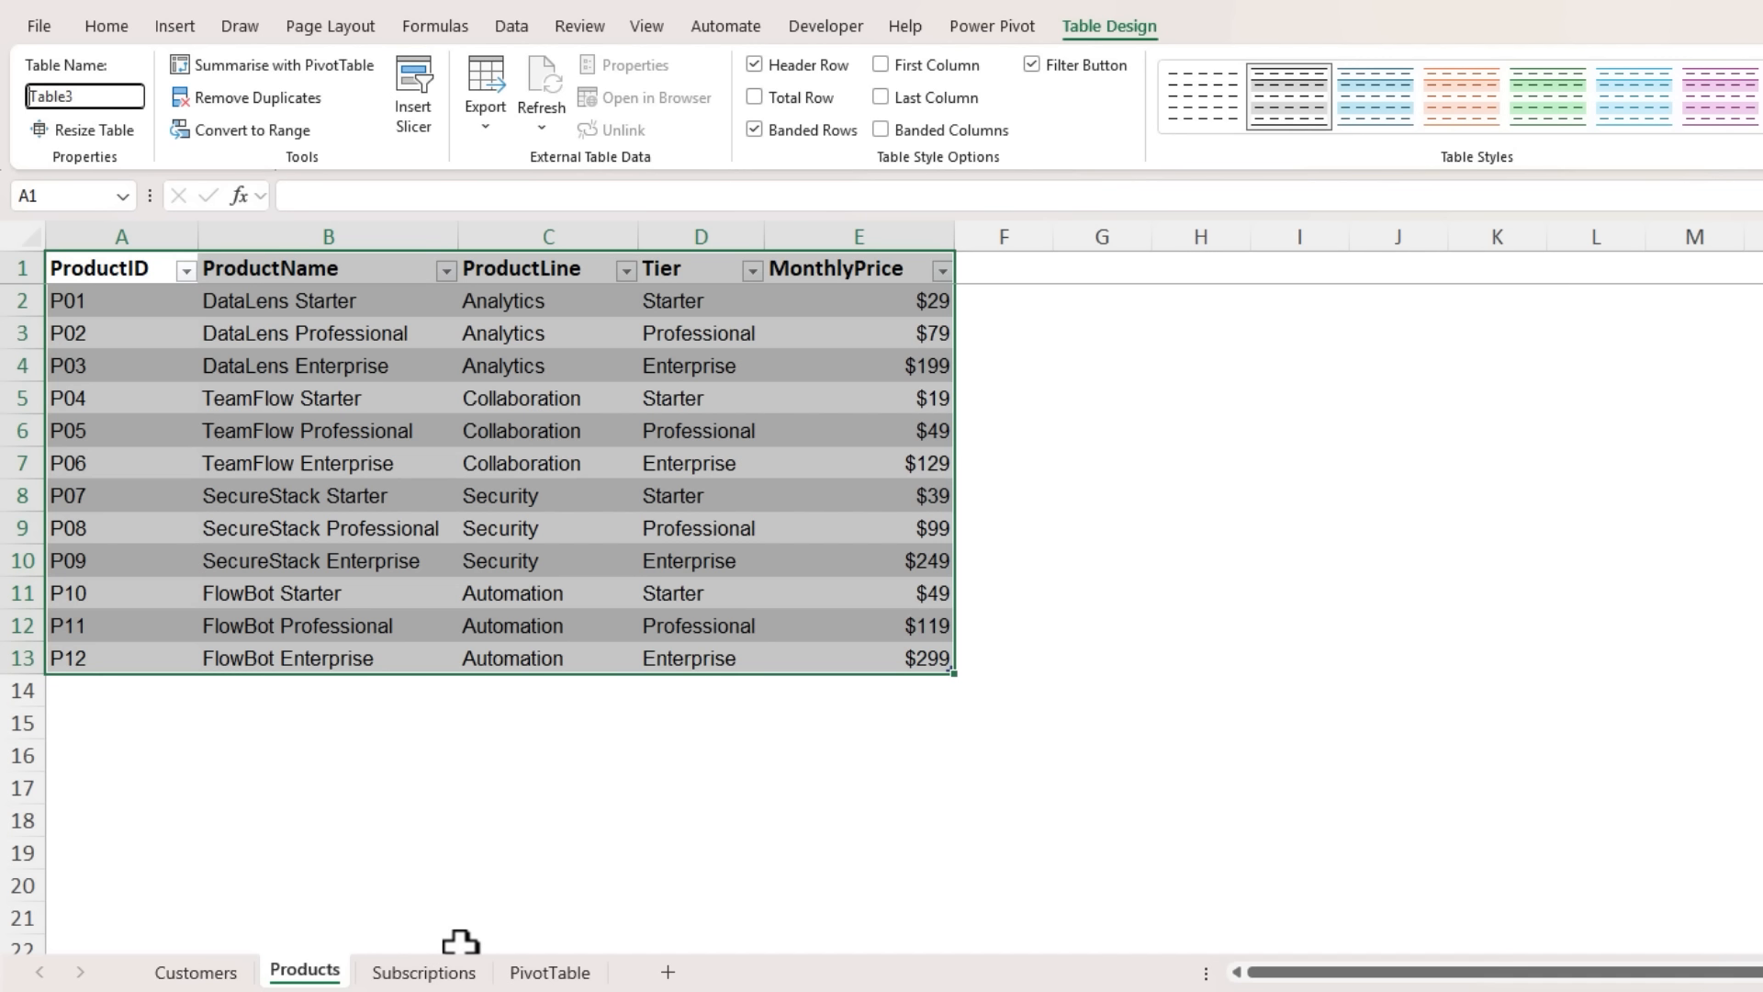
type("Products")
key("Return")
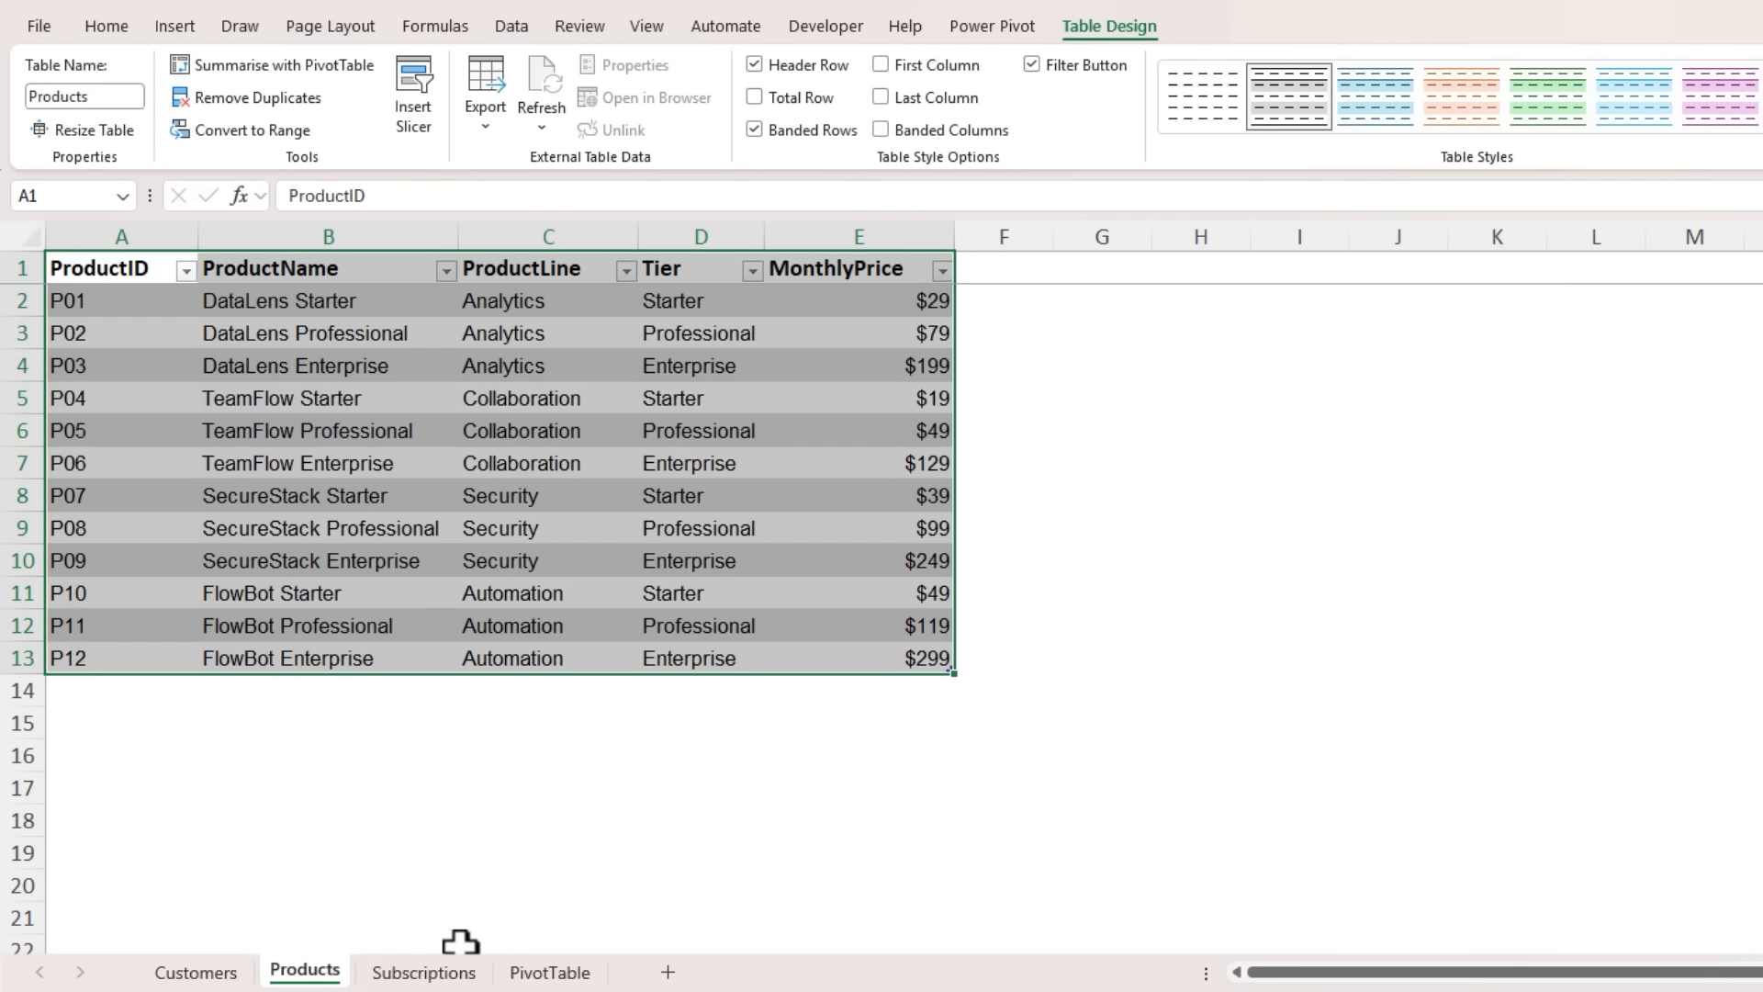
- Format the Subscriptions sheet's data range A1:G4149 as a light grey banded table with headers and name it Subscriptions
left_click(424, 972)
left_click(562, 624)
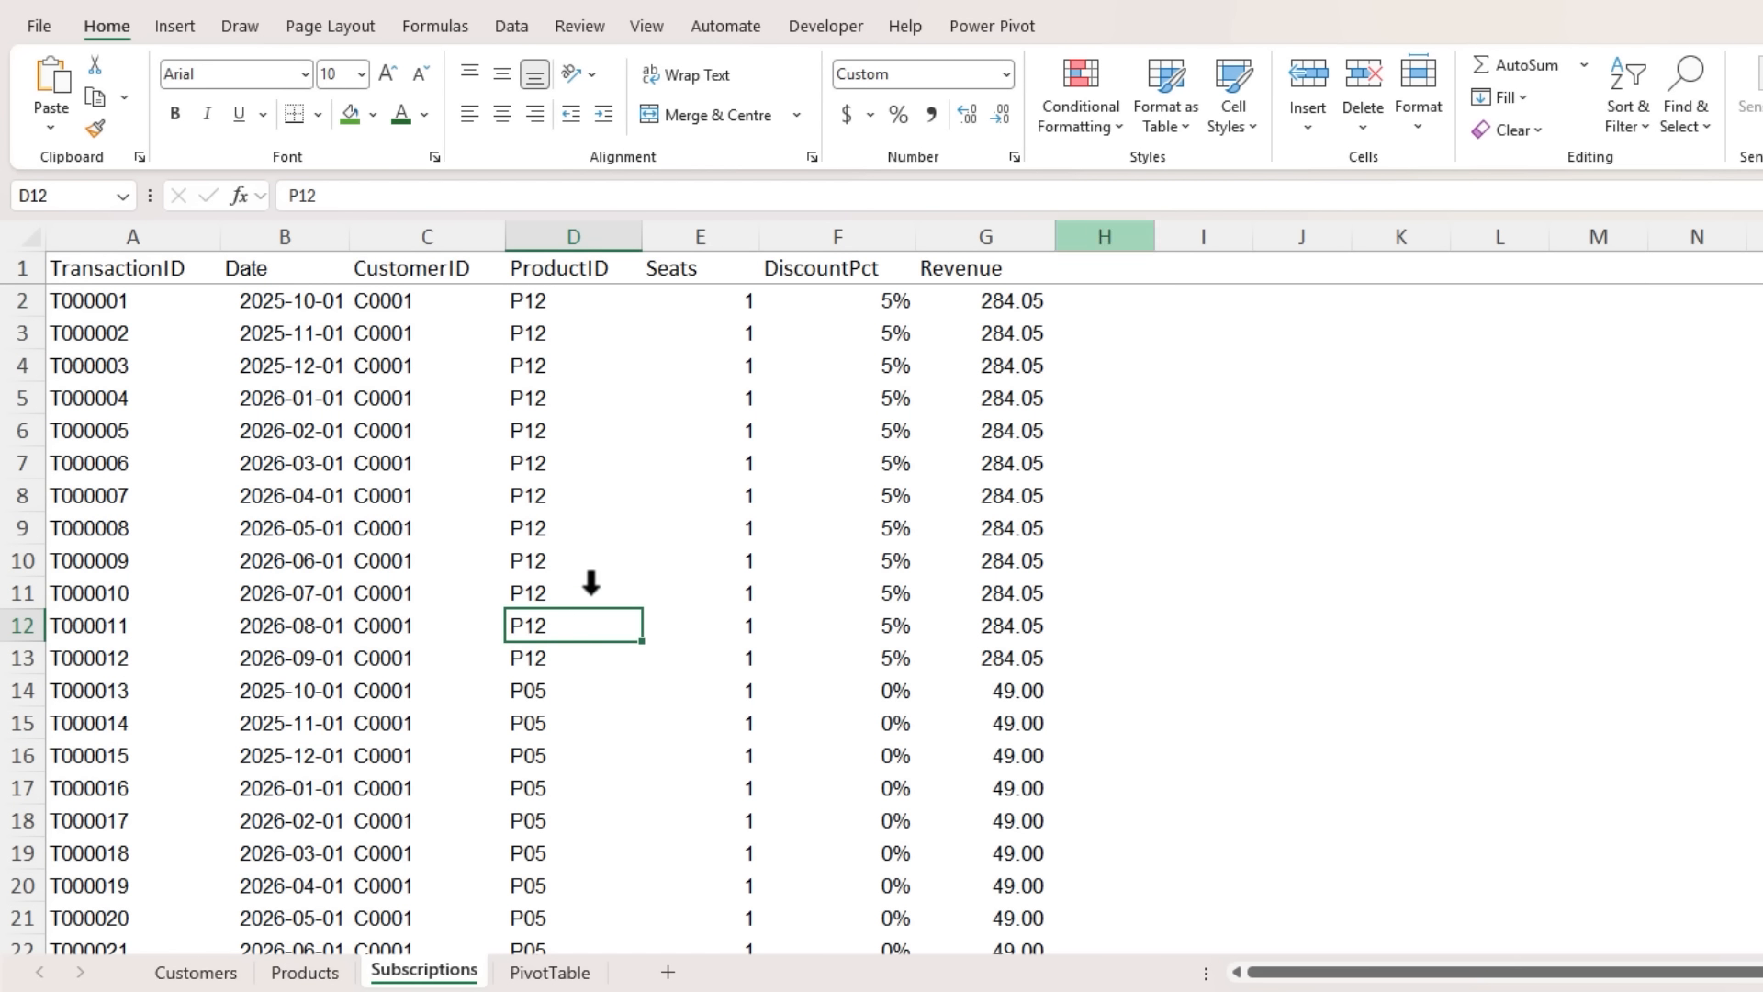
left_click(1170, 113)
left_click(1171, 201)
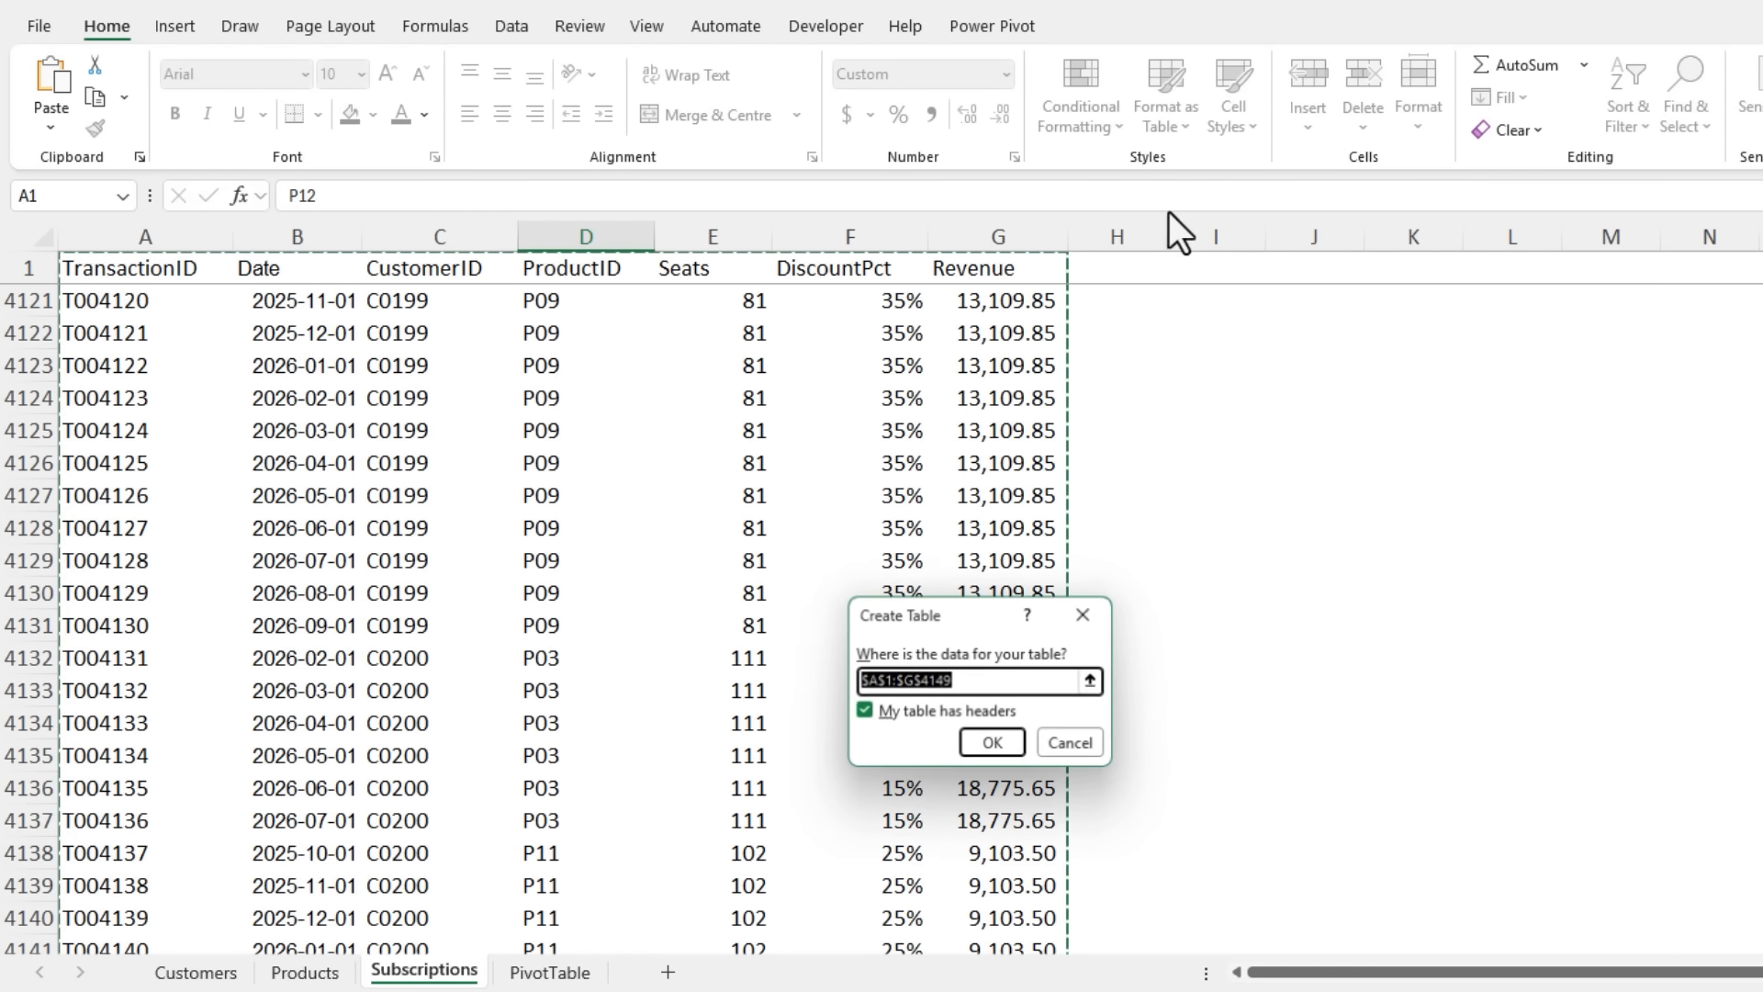
left_click(993, 743)
left_click(85, 97)
type("Subscriptions")
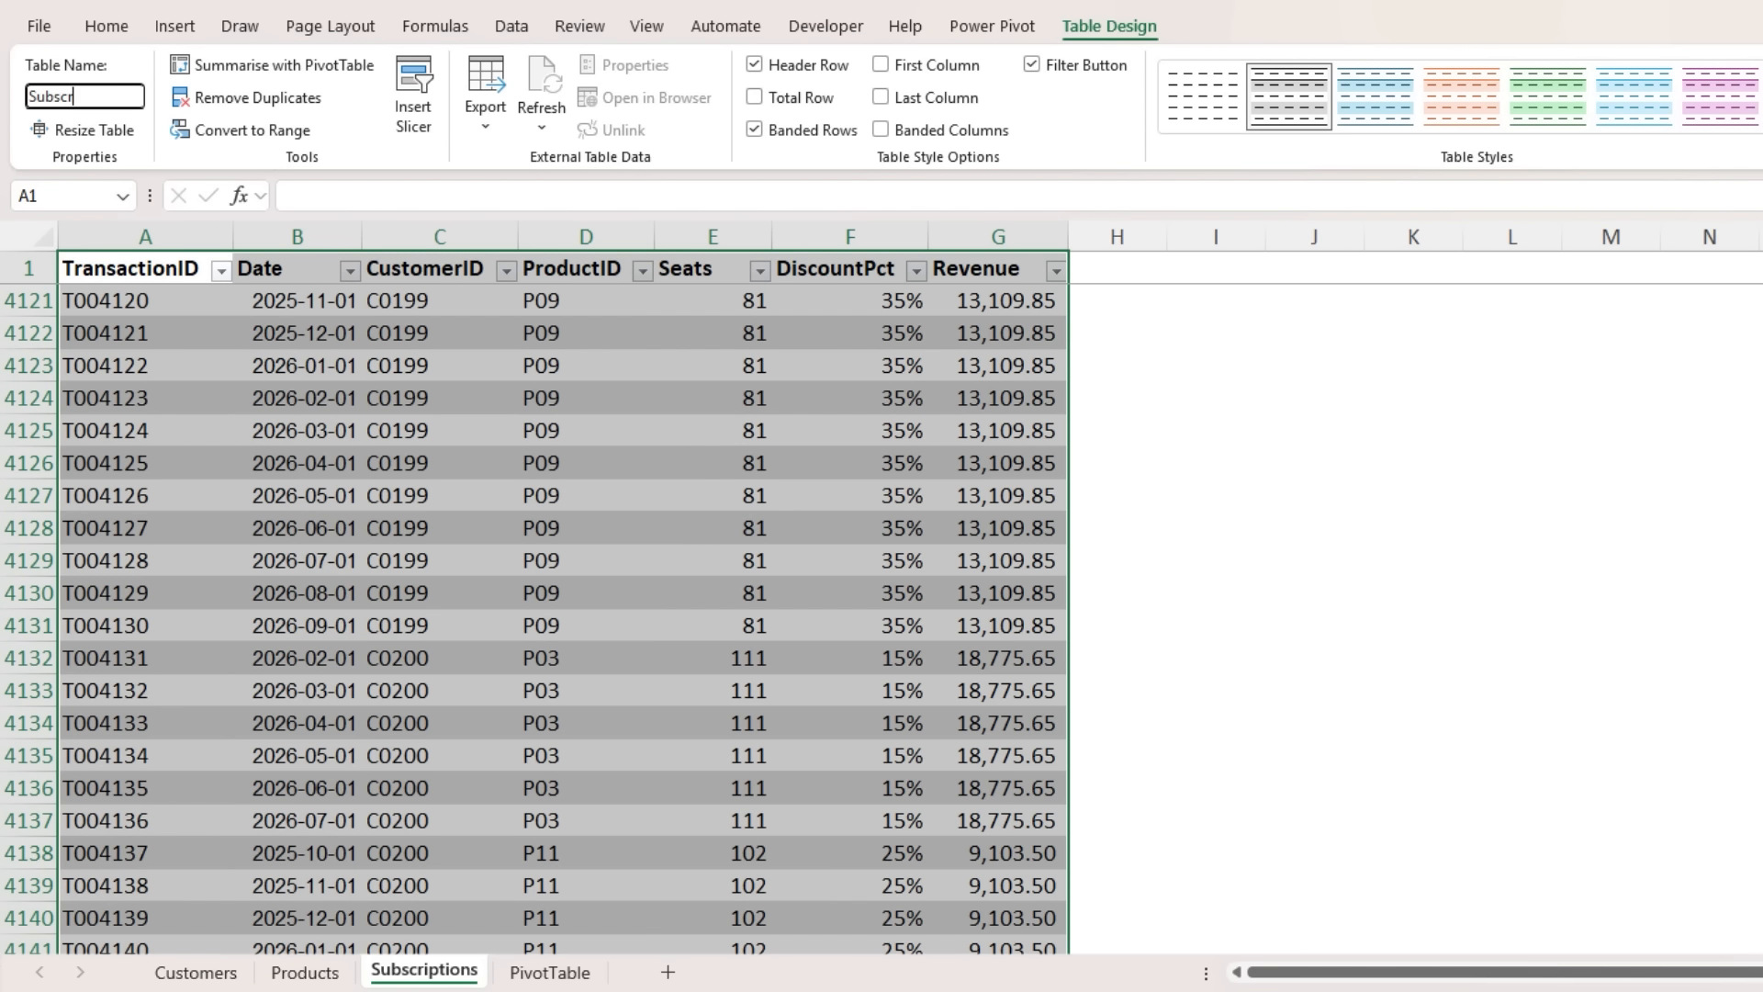
key("Return")
- Add the Subscriptions, Customers and Products tables to the Power Pivot data model
left_click(1004, 32)
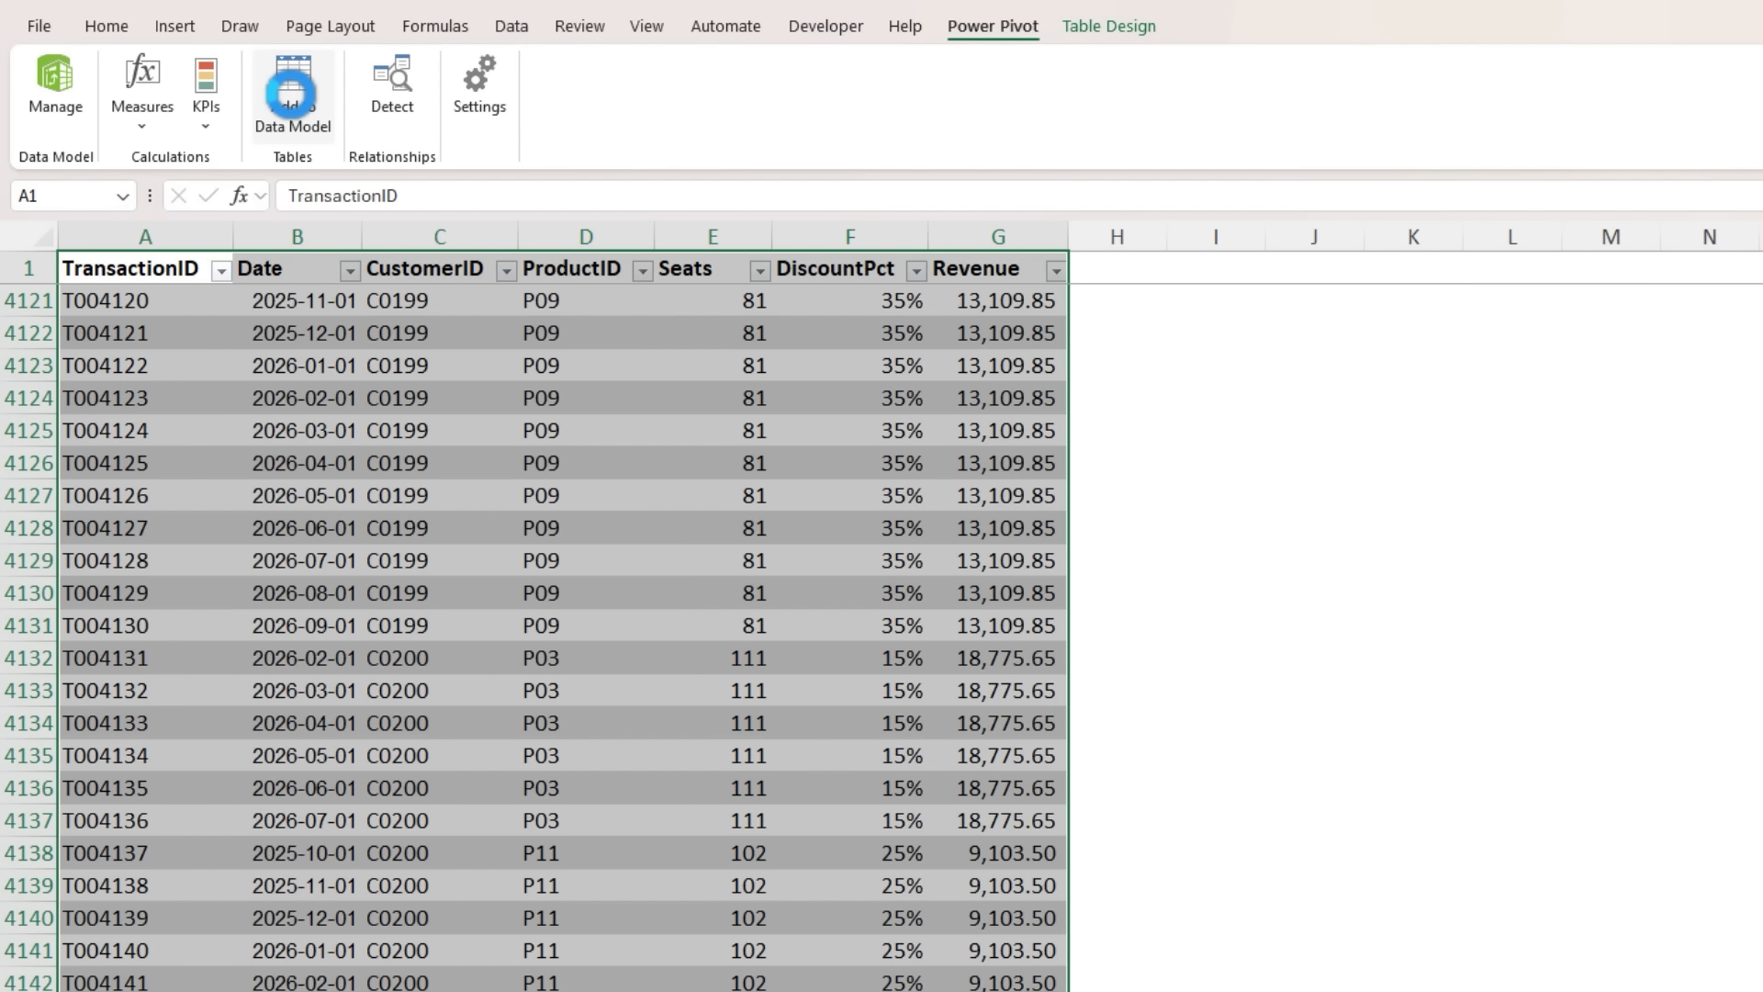
left_click(291, 95)
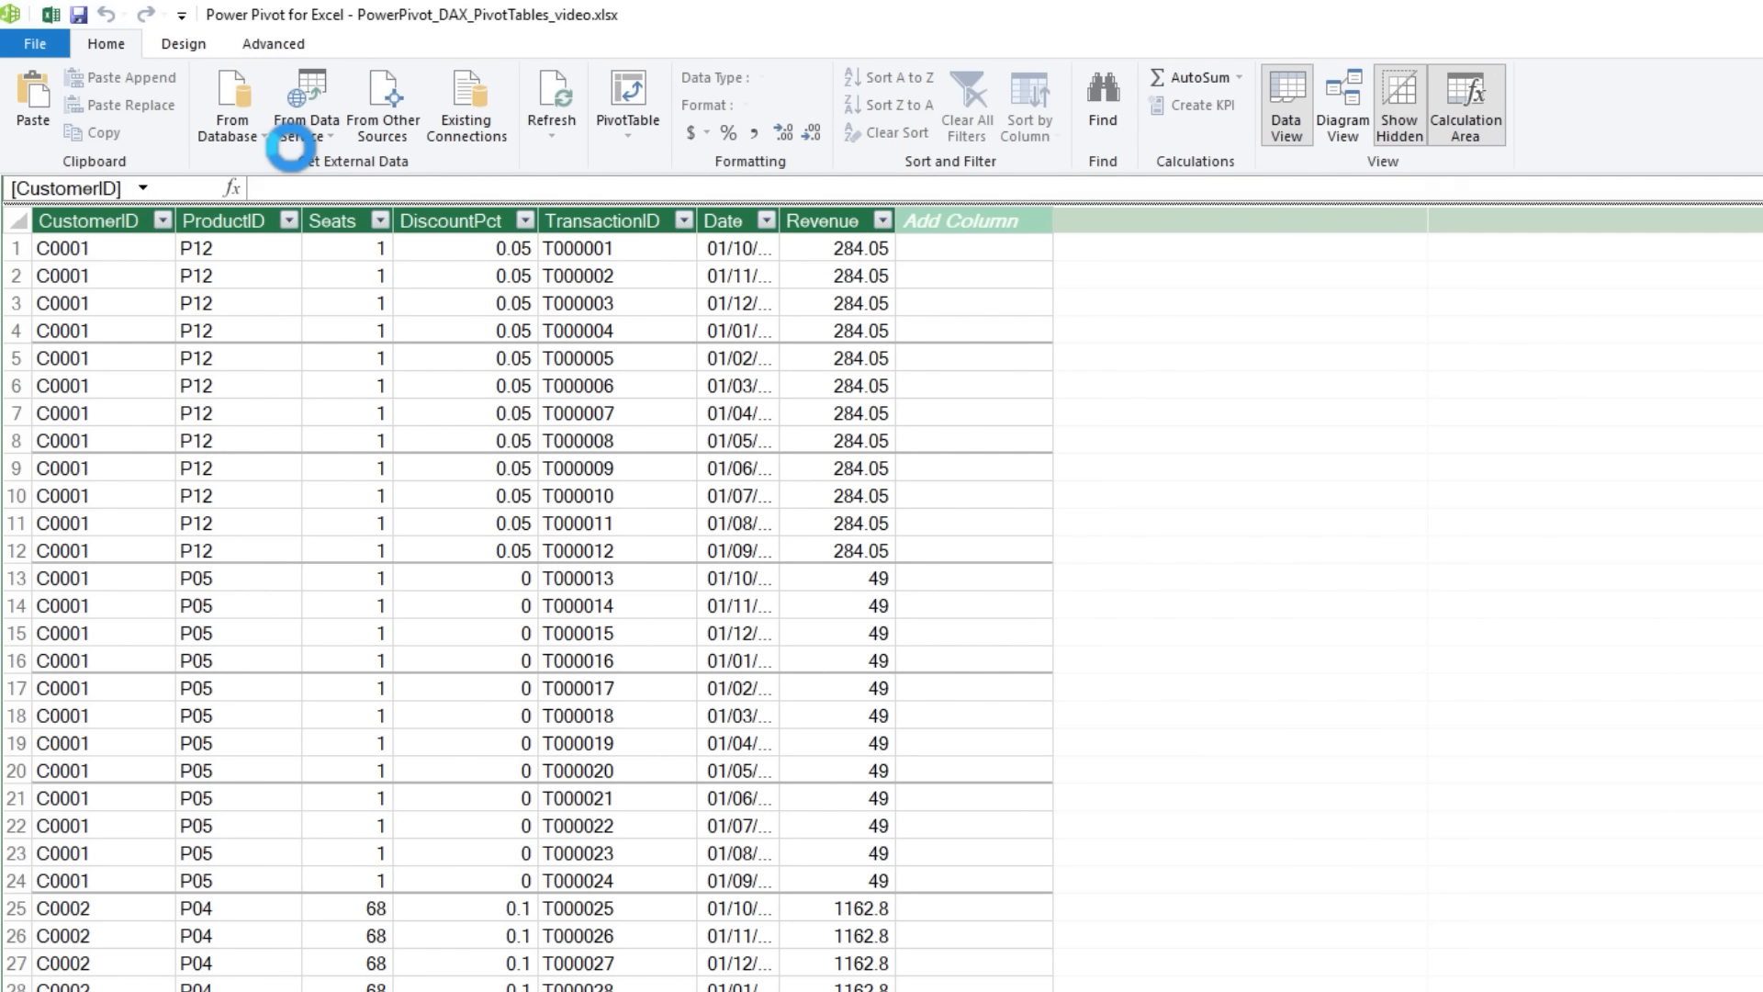
left_click(53, 15)
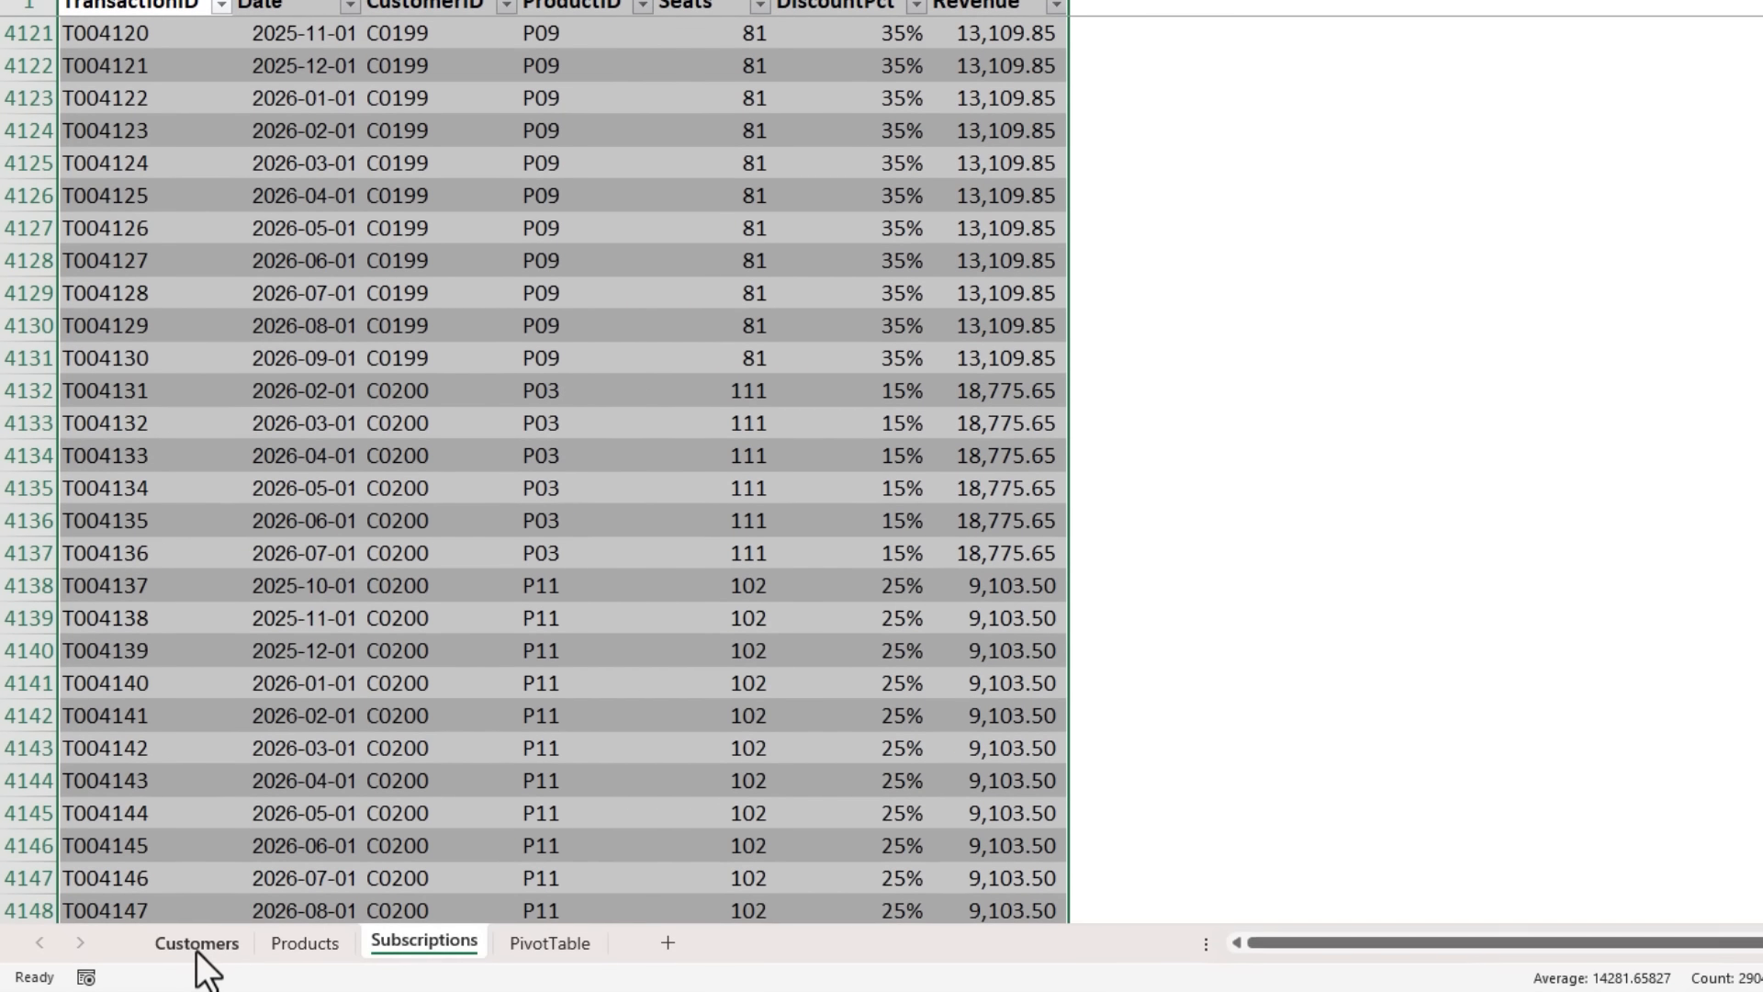
left_click(199, 951)
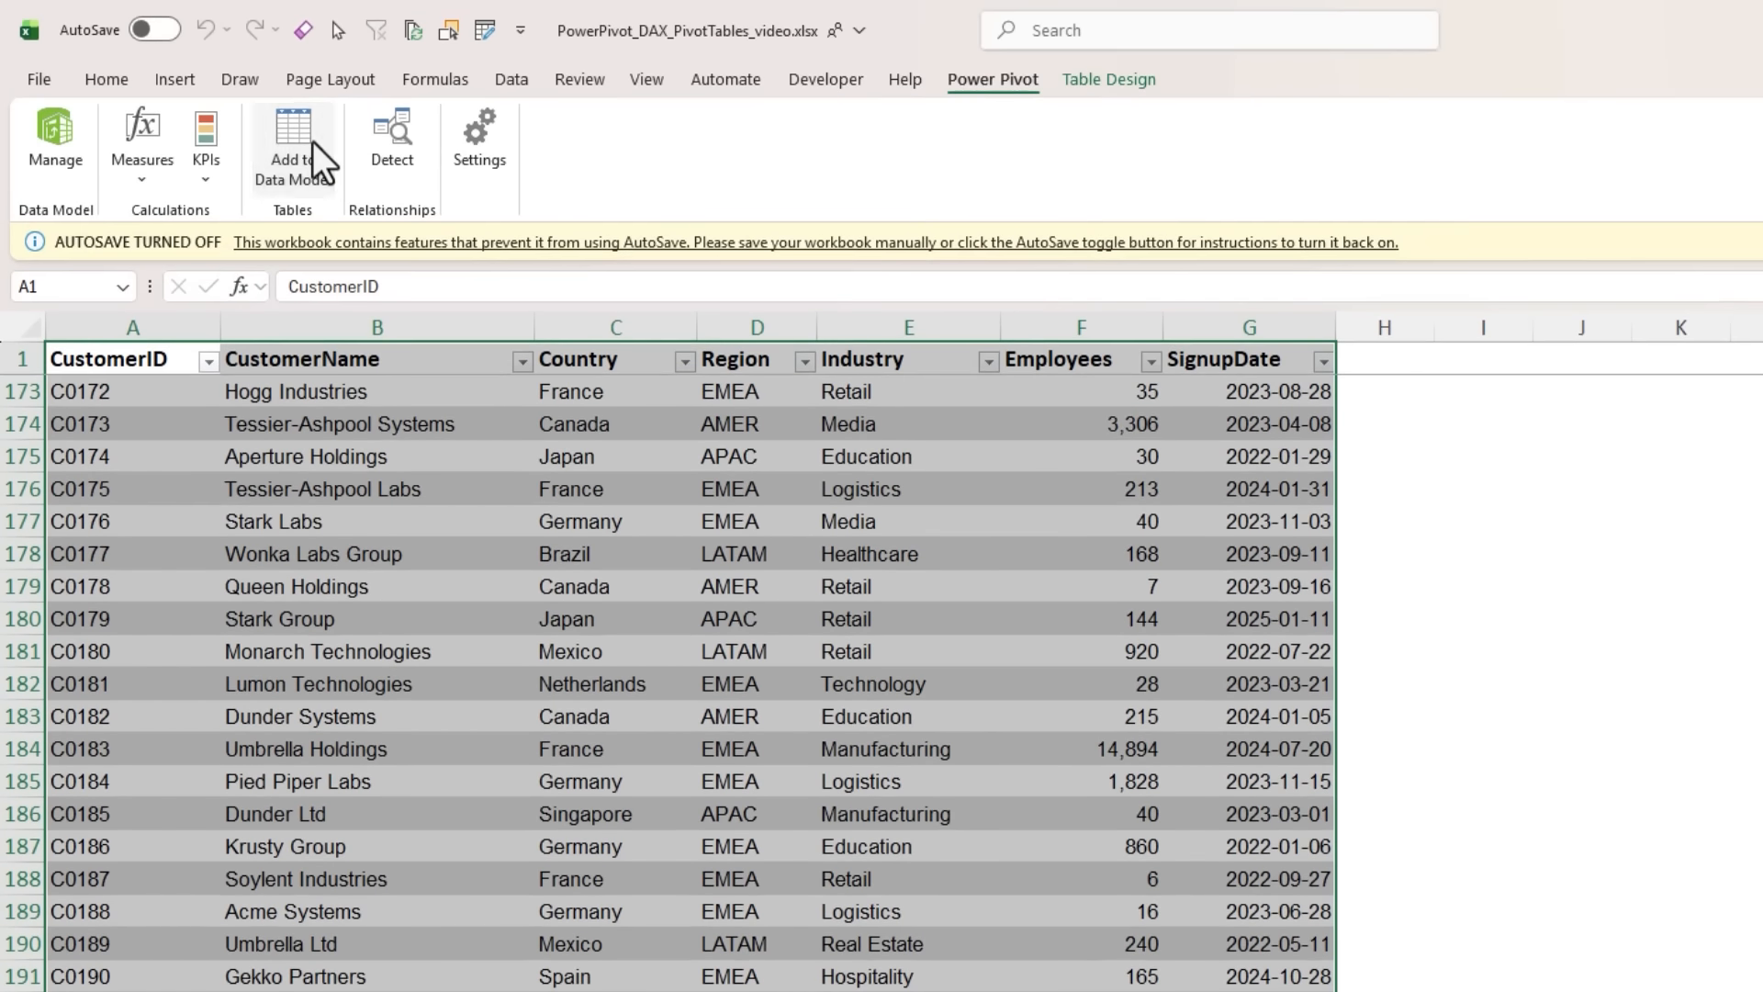
left_click(294, 69)
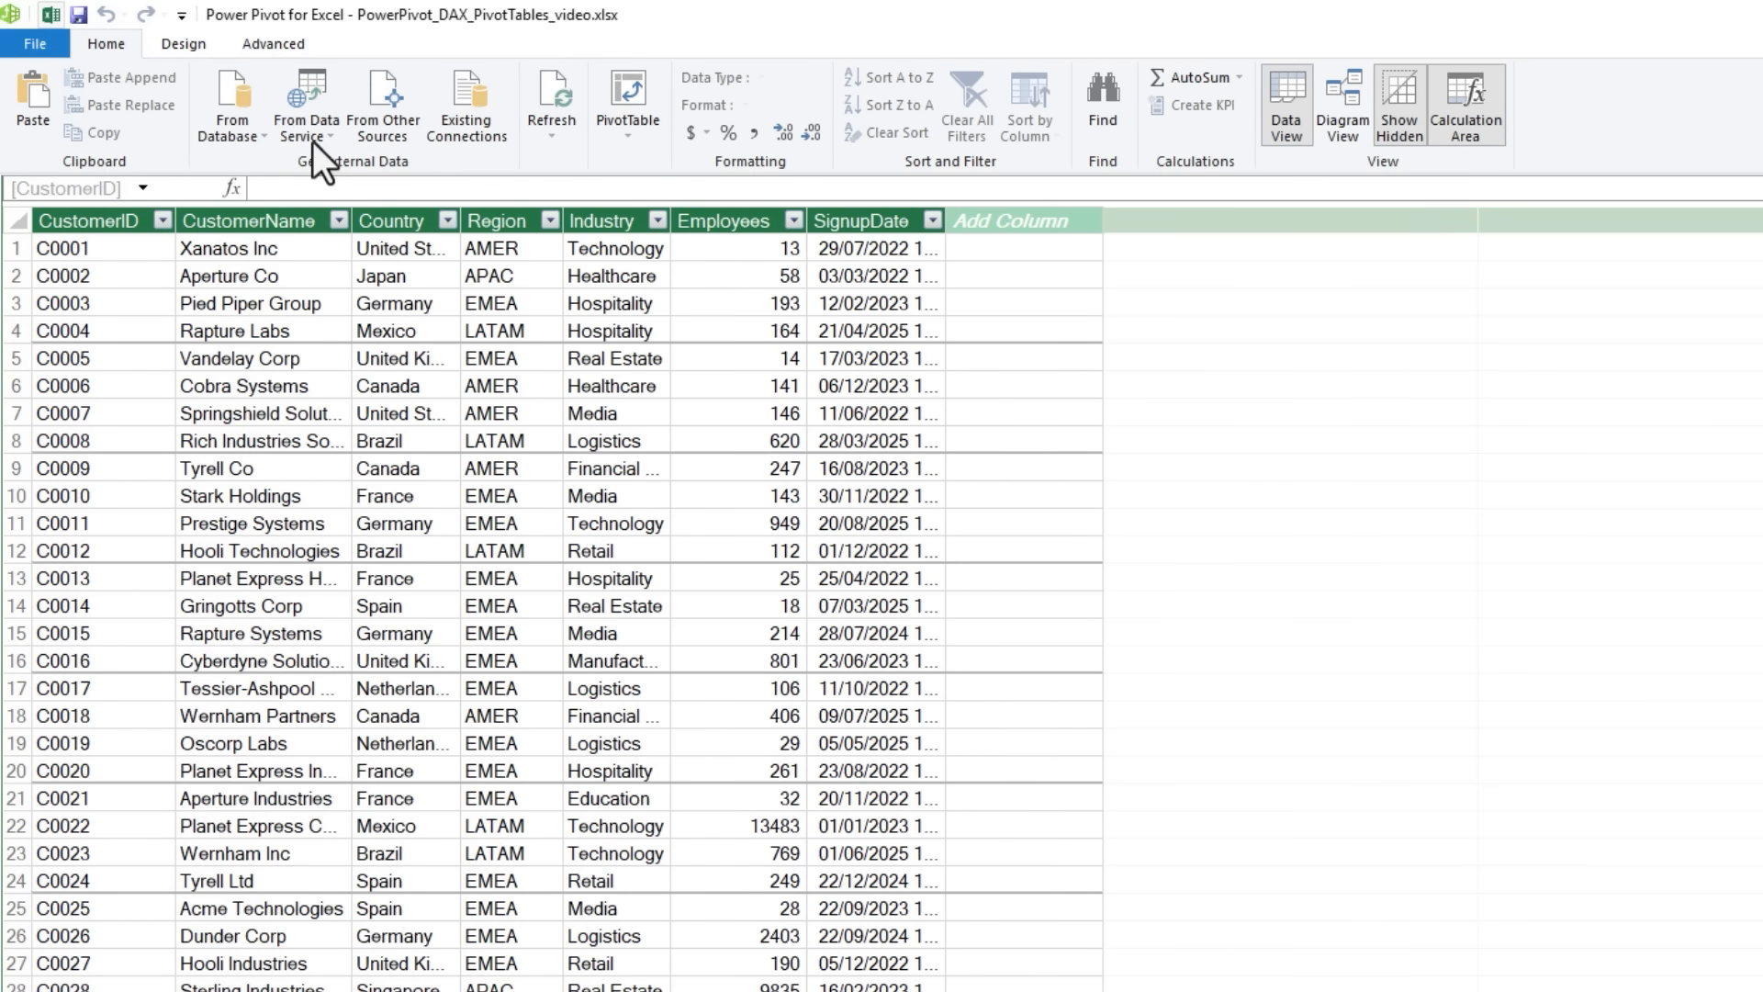
left_click(50, 15)
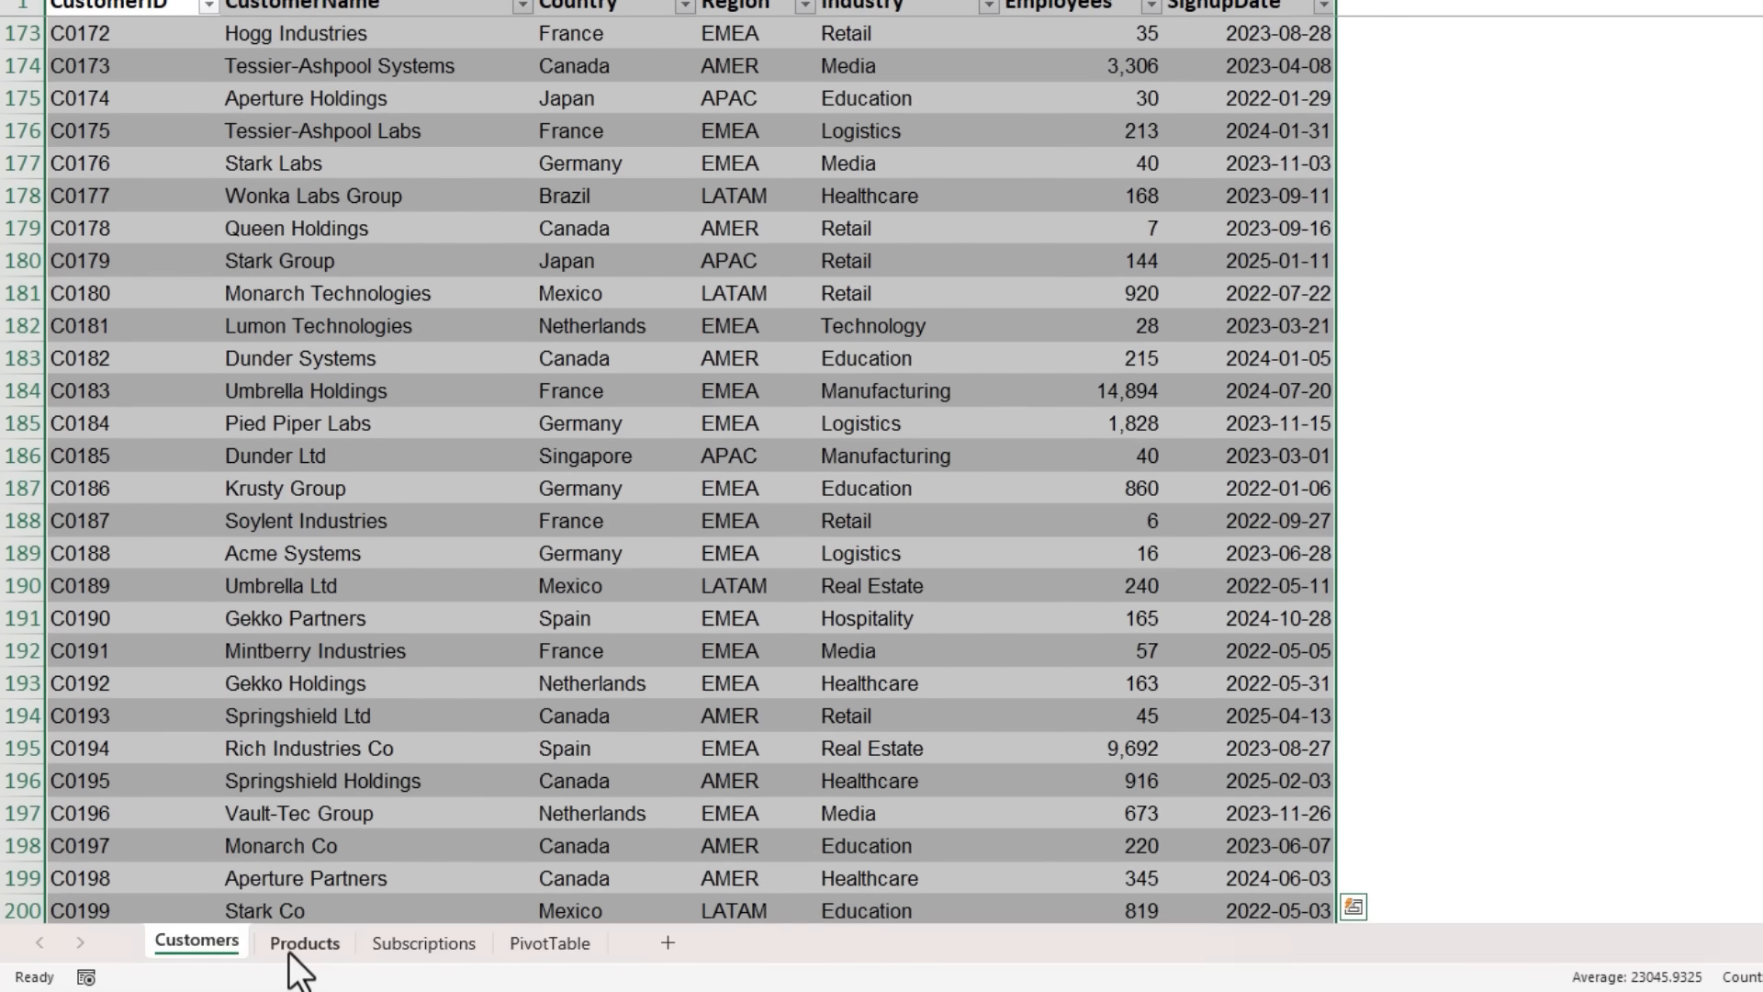
left_click(303, 945)
left_click(315, 114)
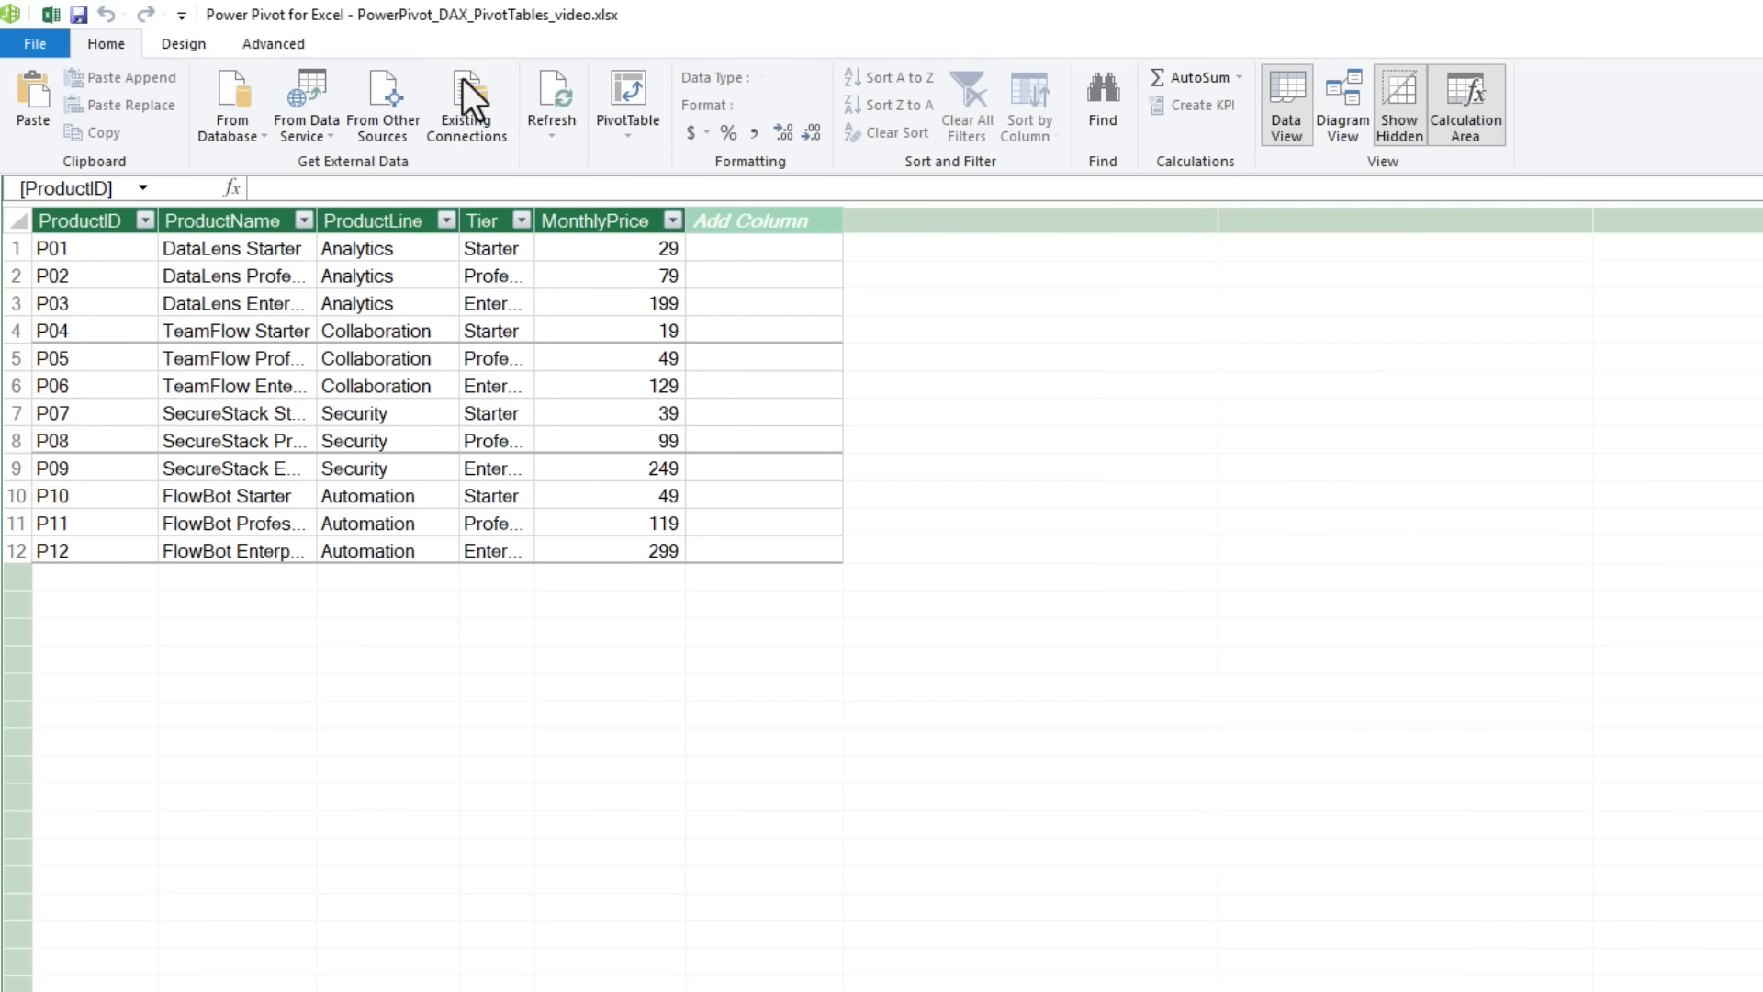
- Show the data model in Diagram View and lengthen the Subscriptions, Customers and Products boxes to fit all their fields
double_click(696, 25)
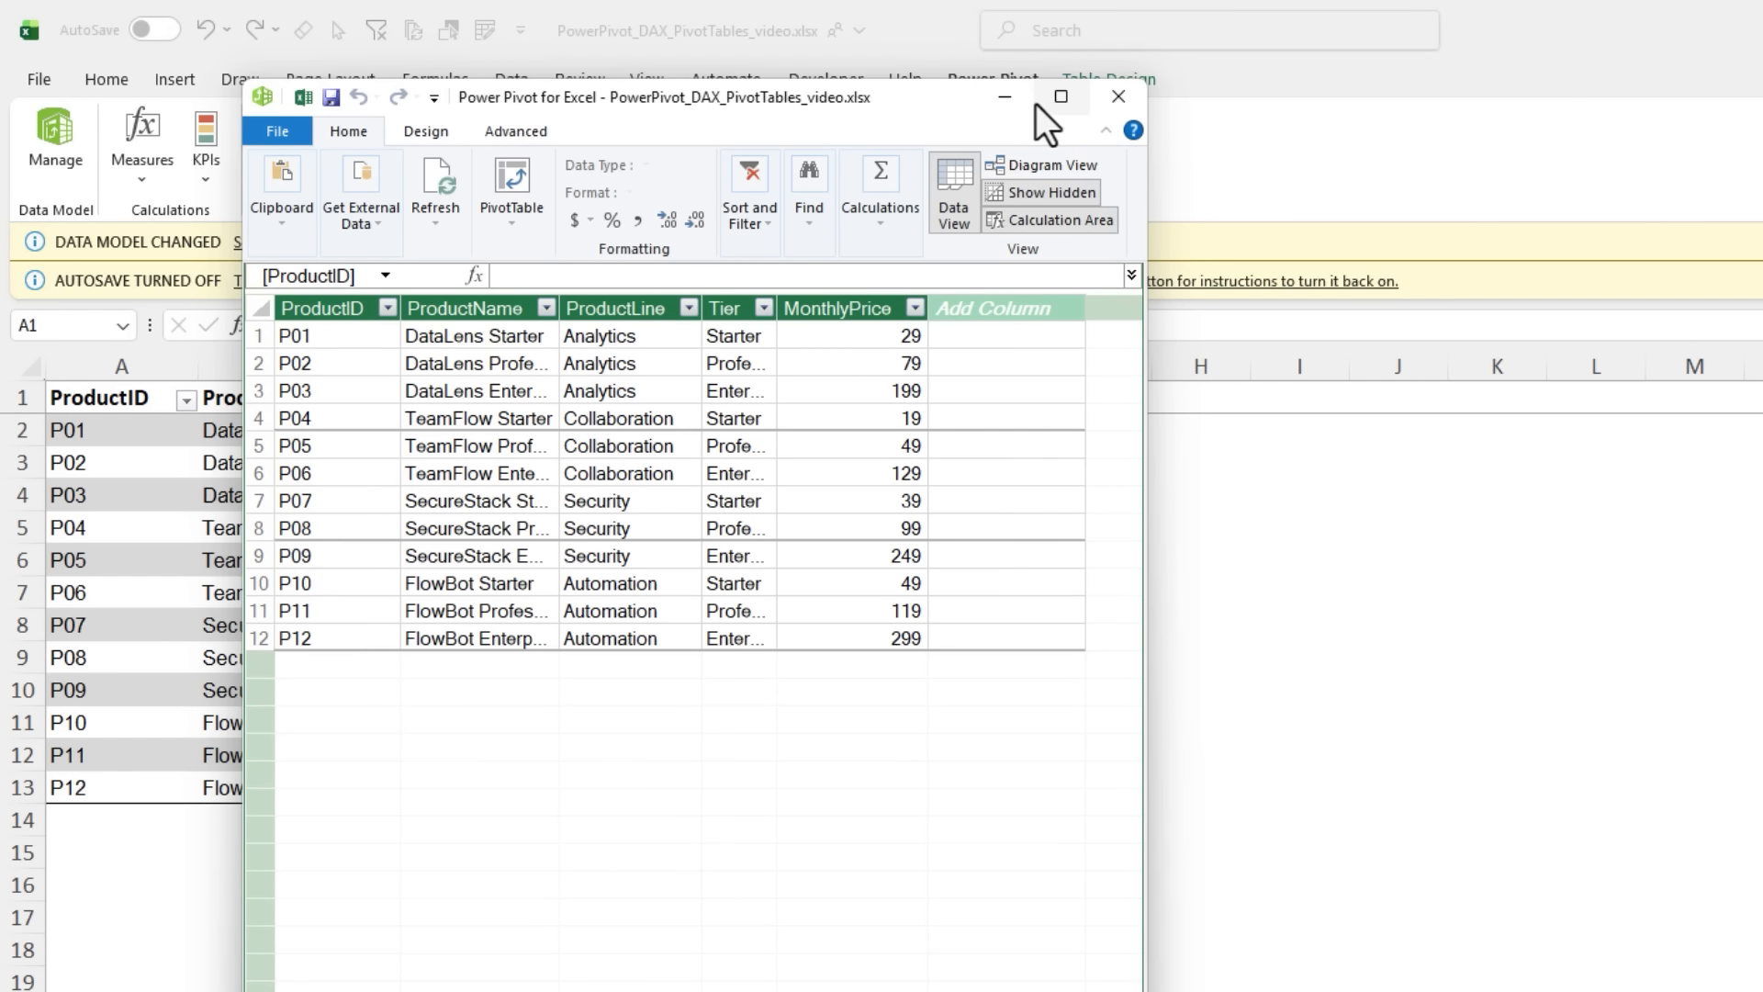
left_click(1062, 99)
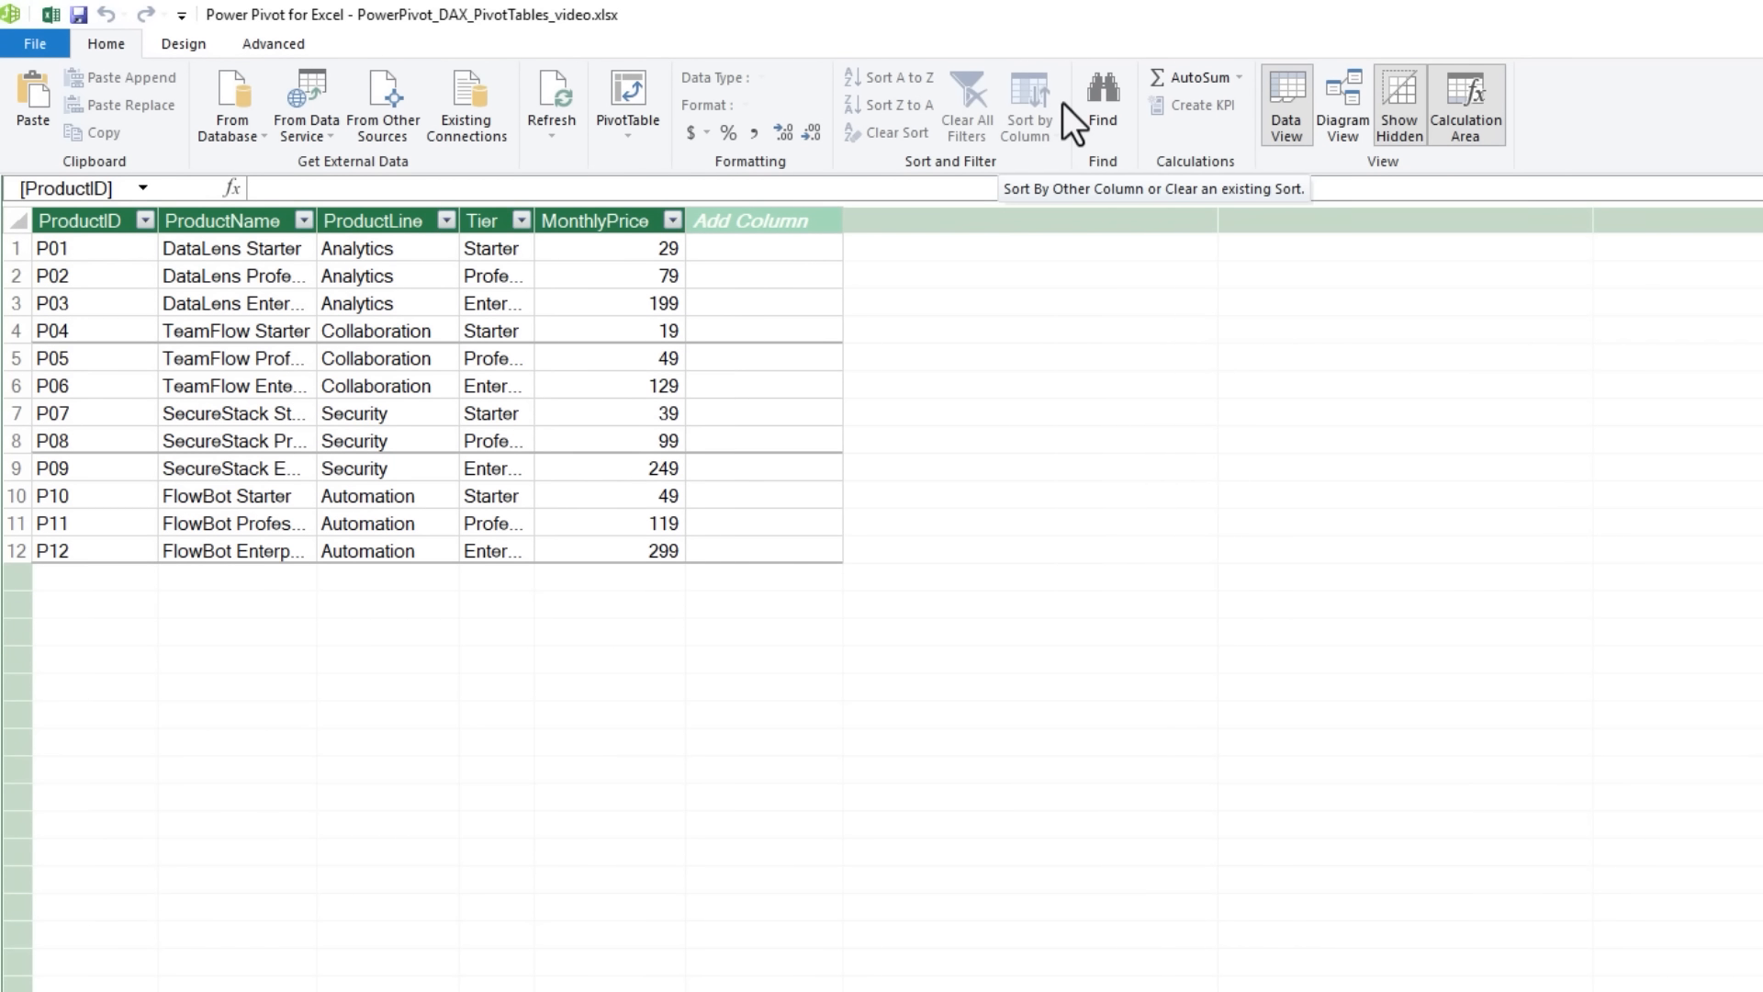
left_click(1345, 111)
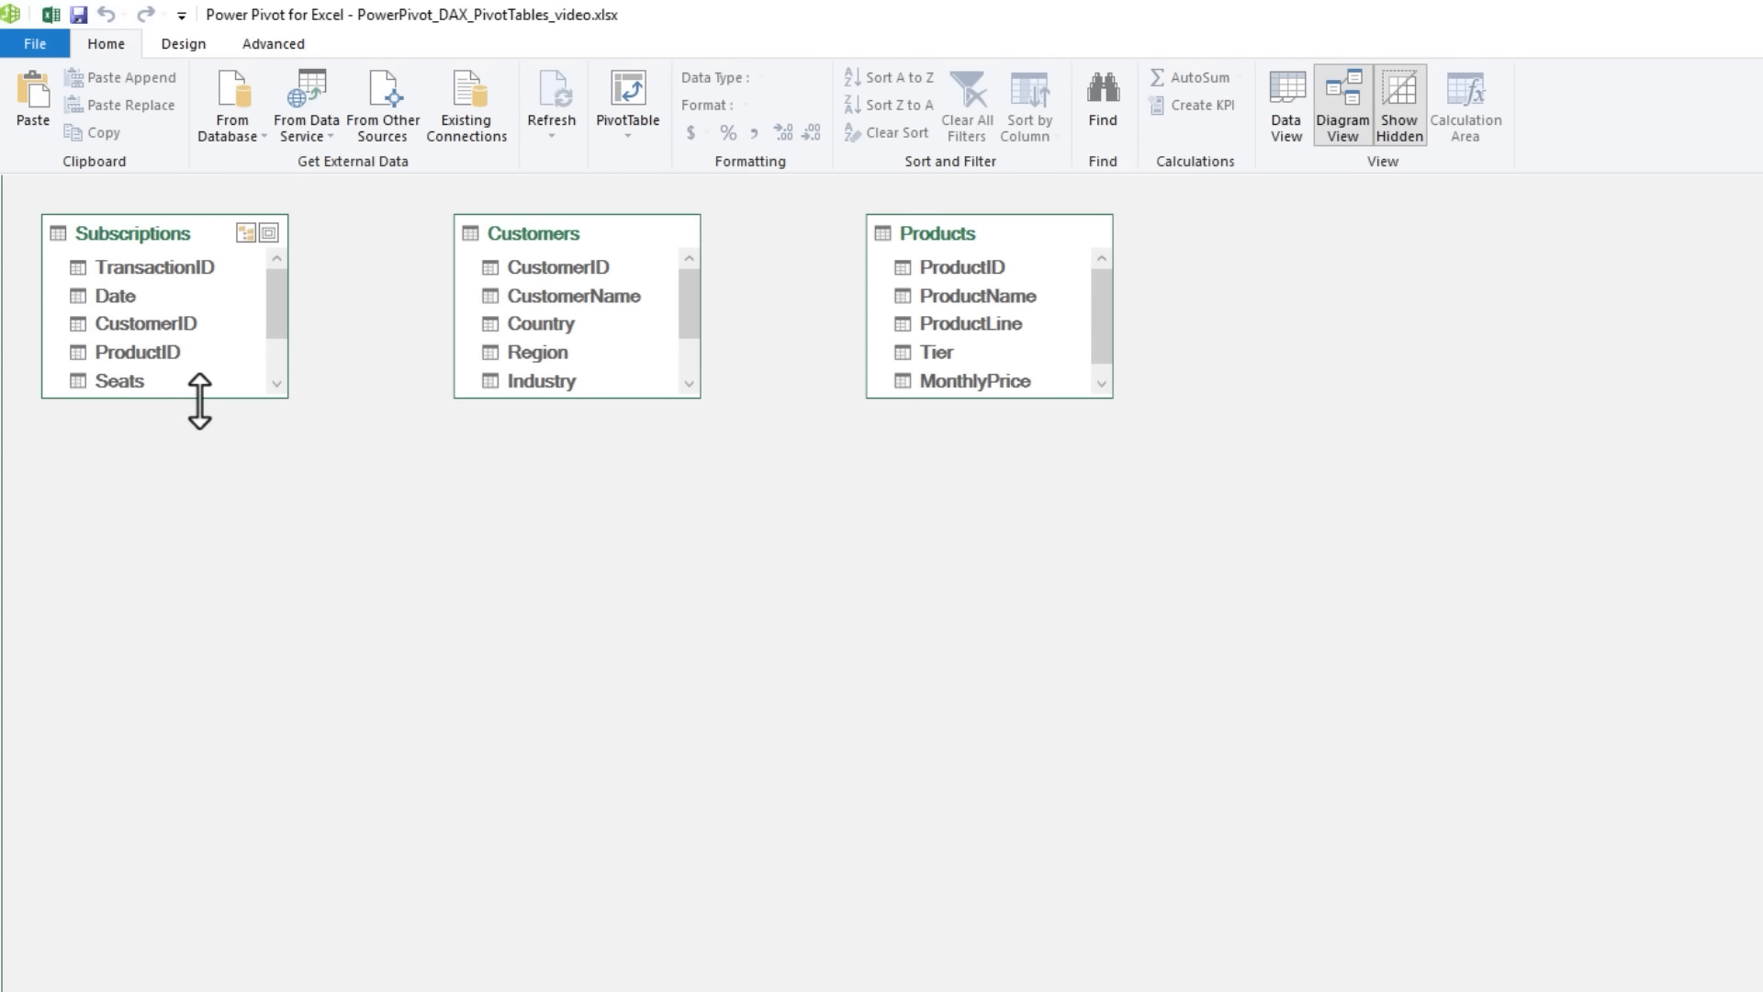
left_click_drag(199, 399, 197, 488)
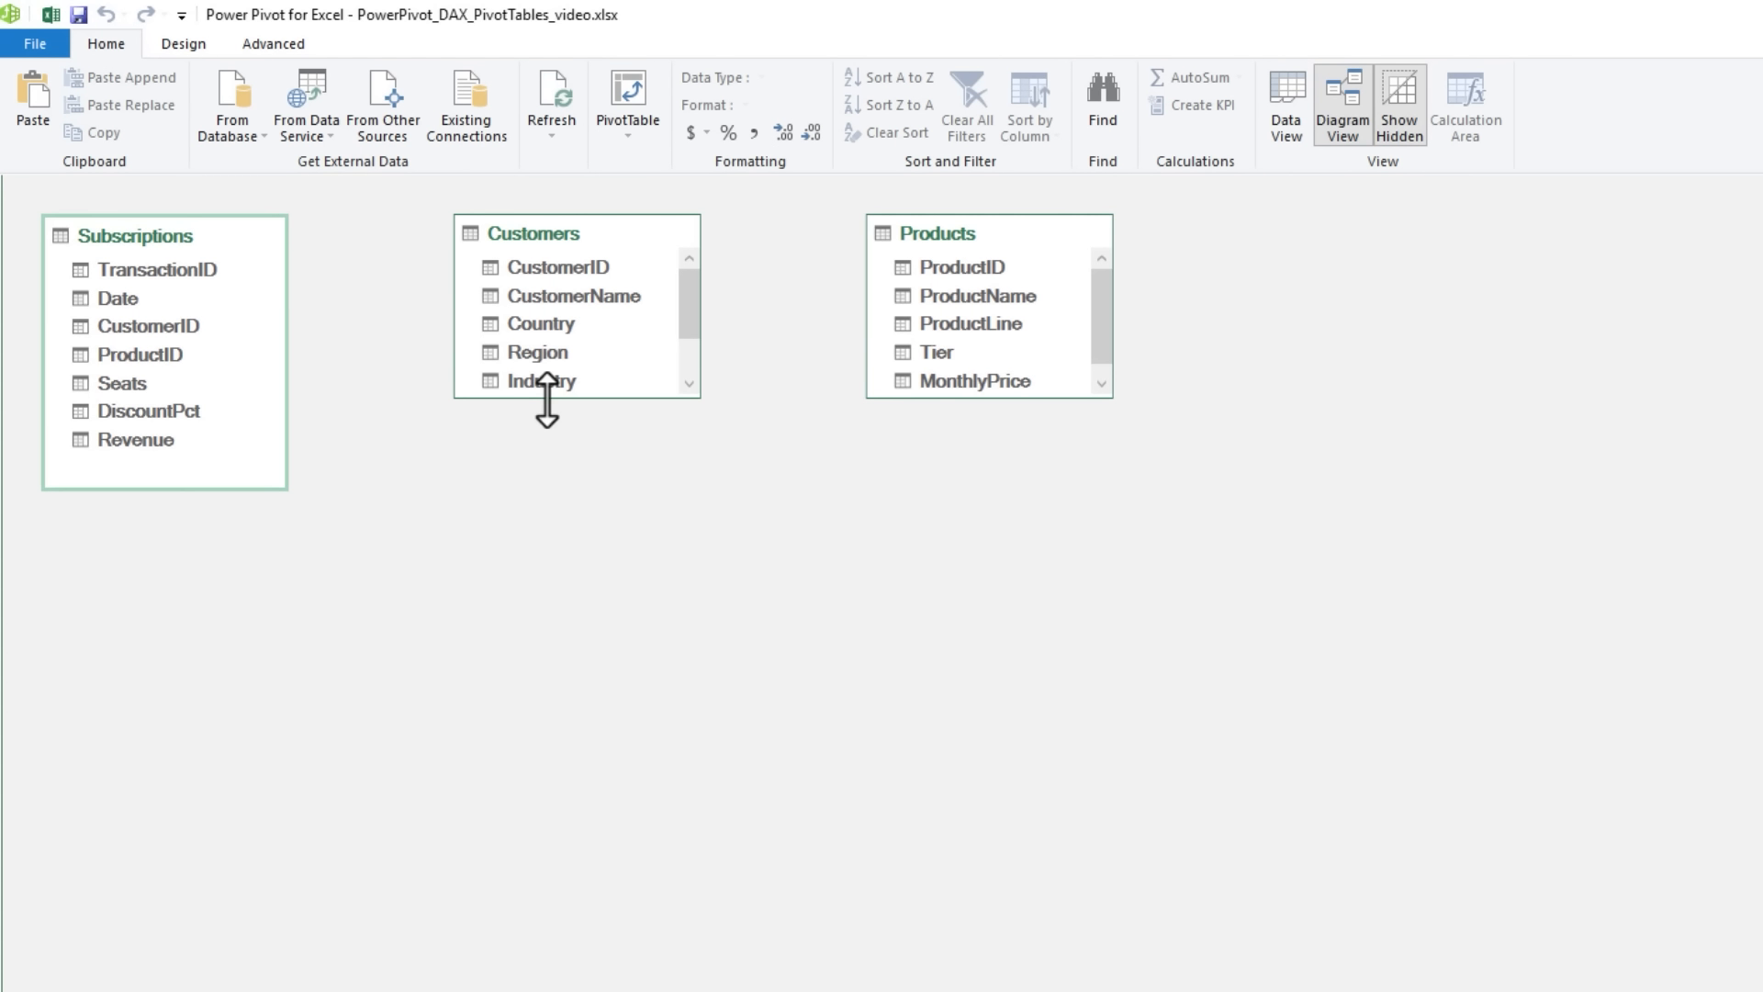
left_click_drag(547, 398, 547, 491)
left_click_drag(963, 400, 983, 475)
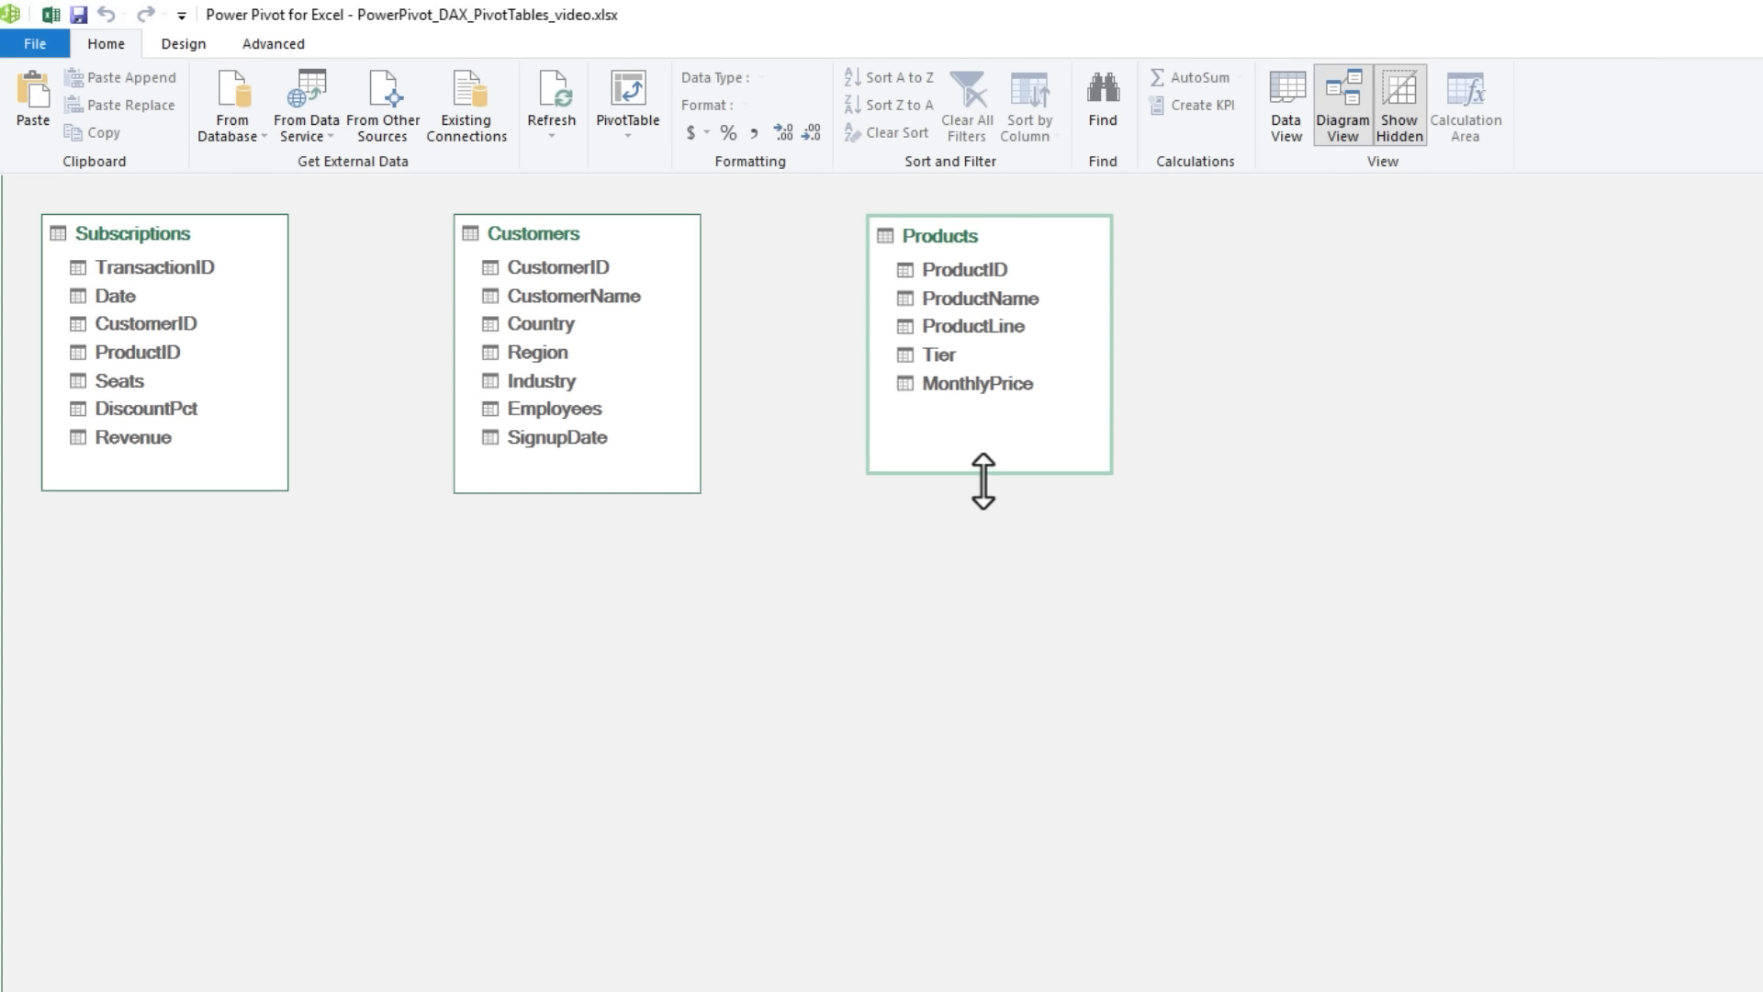
- Relate Subscriptions to Customers through CustomerID and to Products through ProductID
left_click(171, 336)
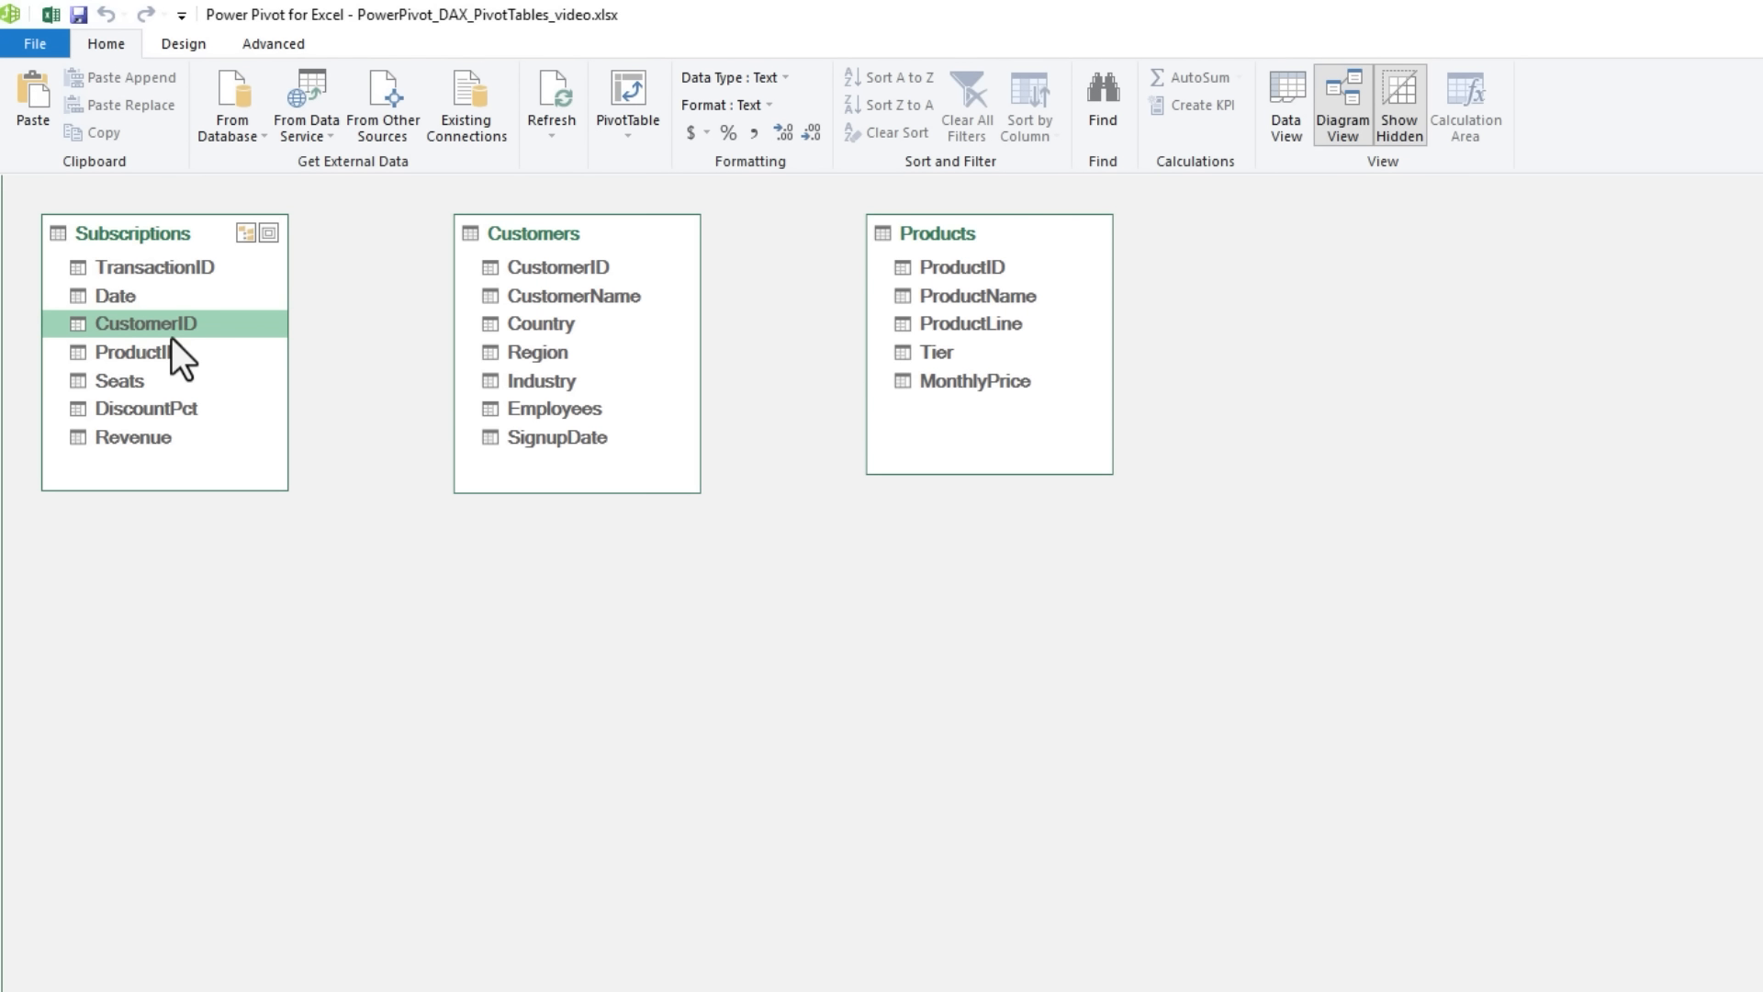
left_click_drag(175, 322, 509, 281)
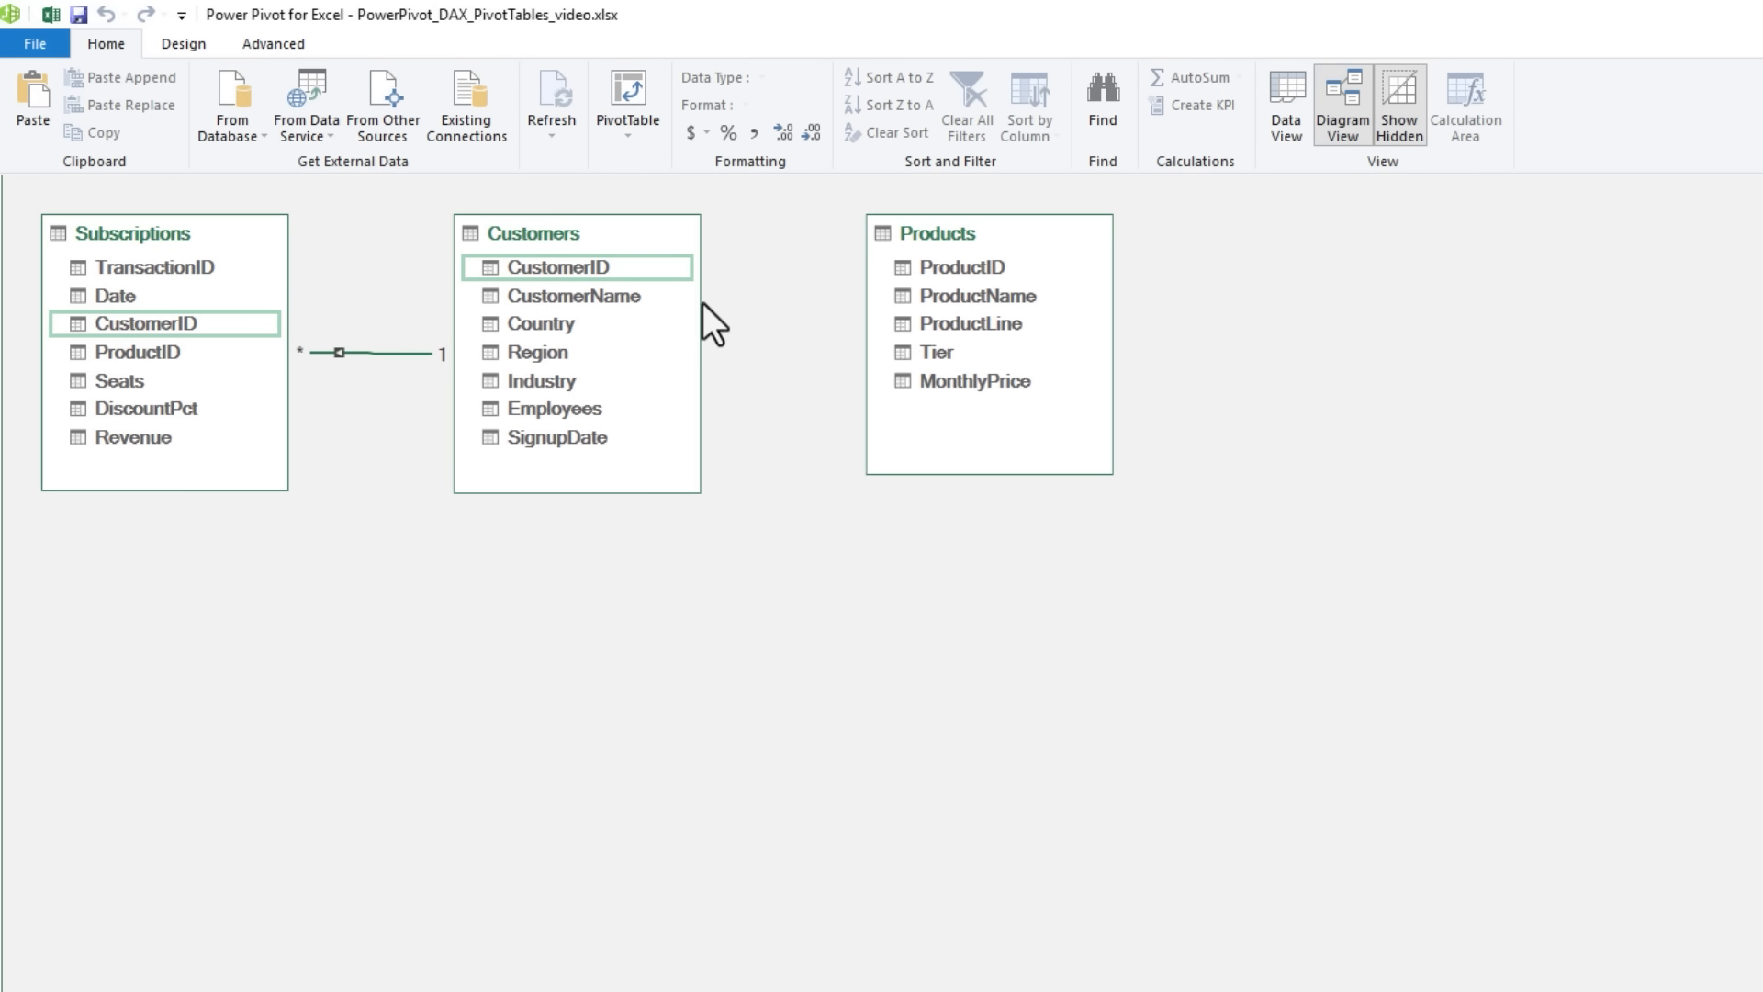
left_click(167, 354)
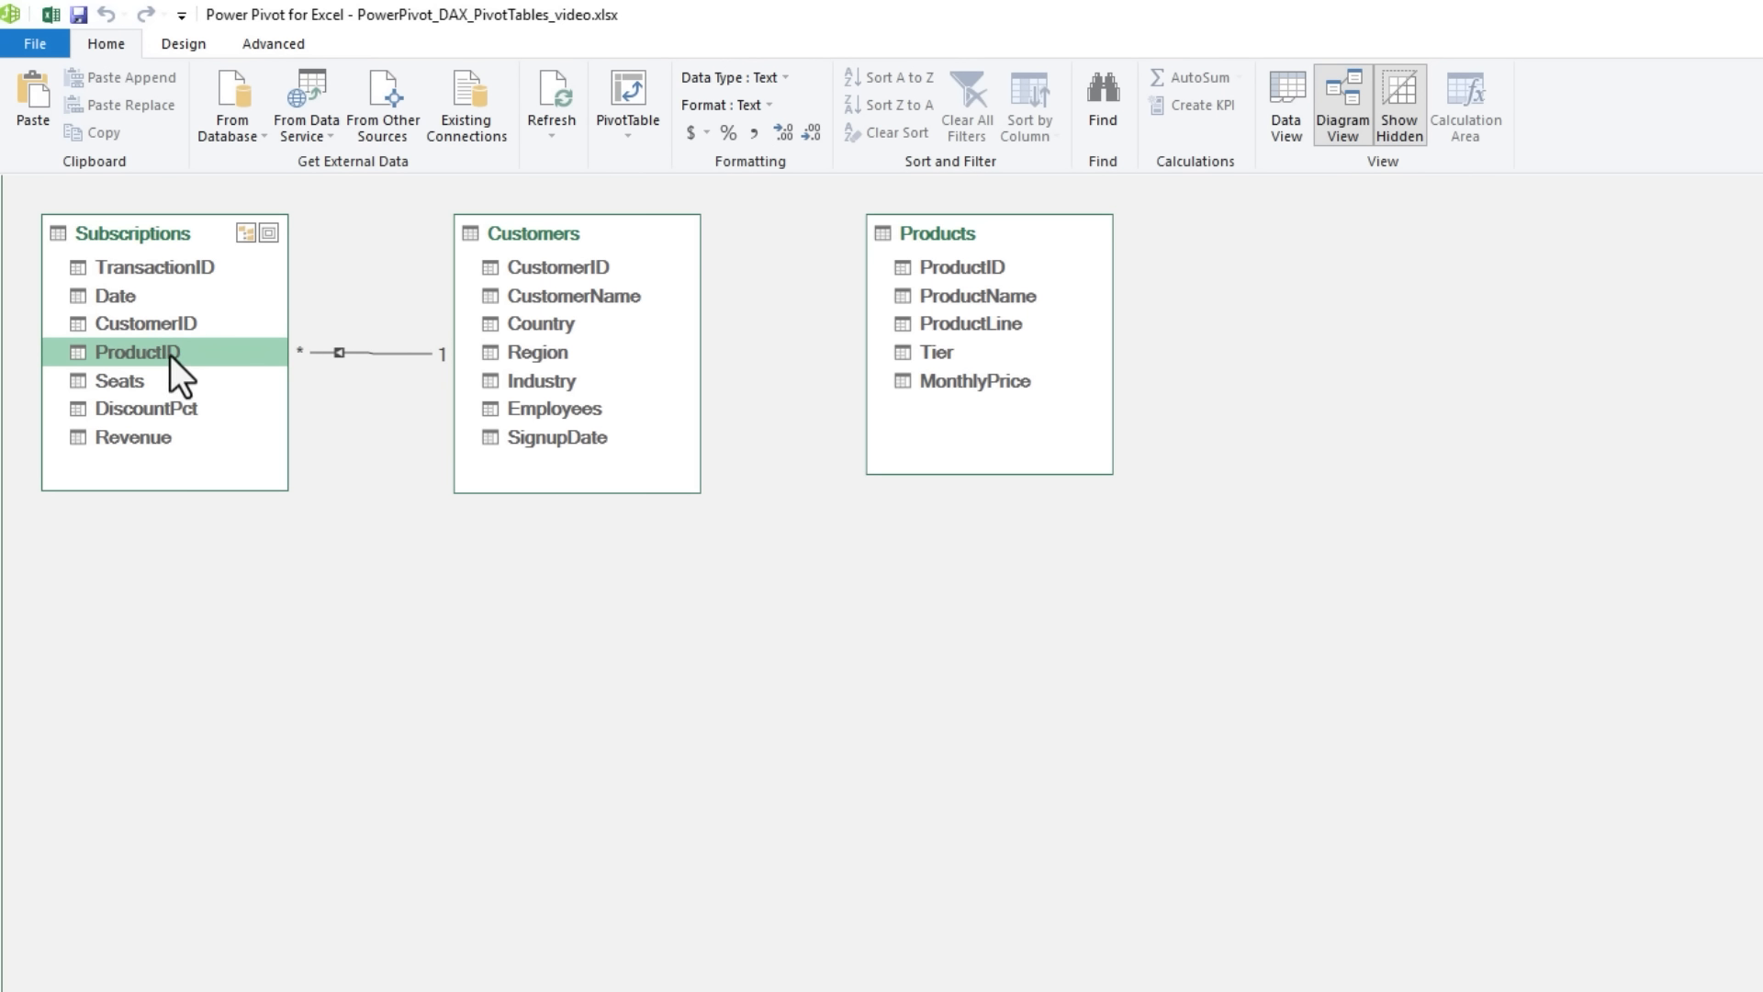
mouse_move(169, 355)
left_mouse_down()
mouse_move(453, 346)
mouse_move(925, 269)
left_mouse_up()
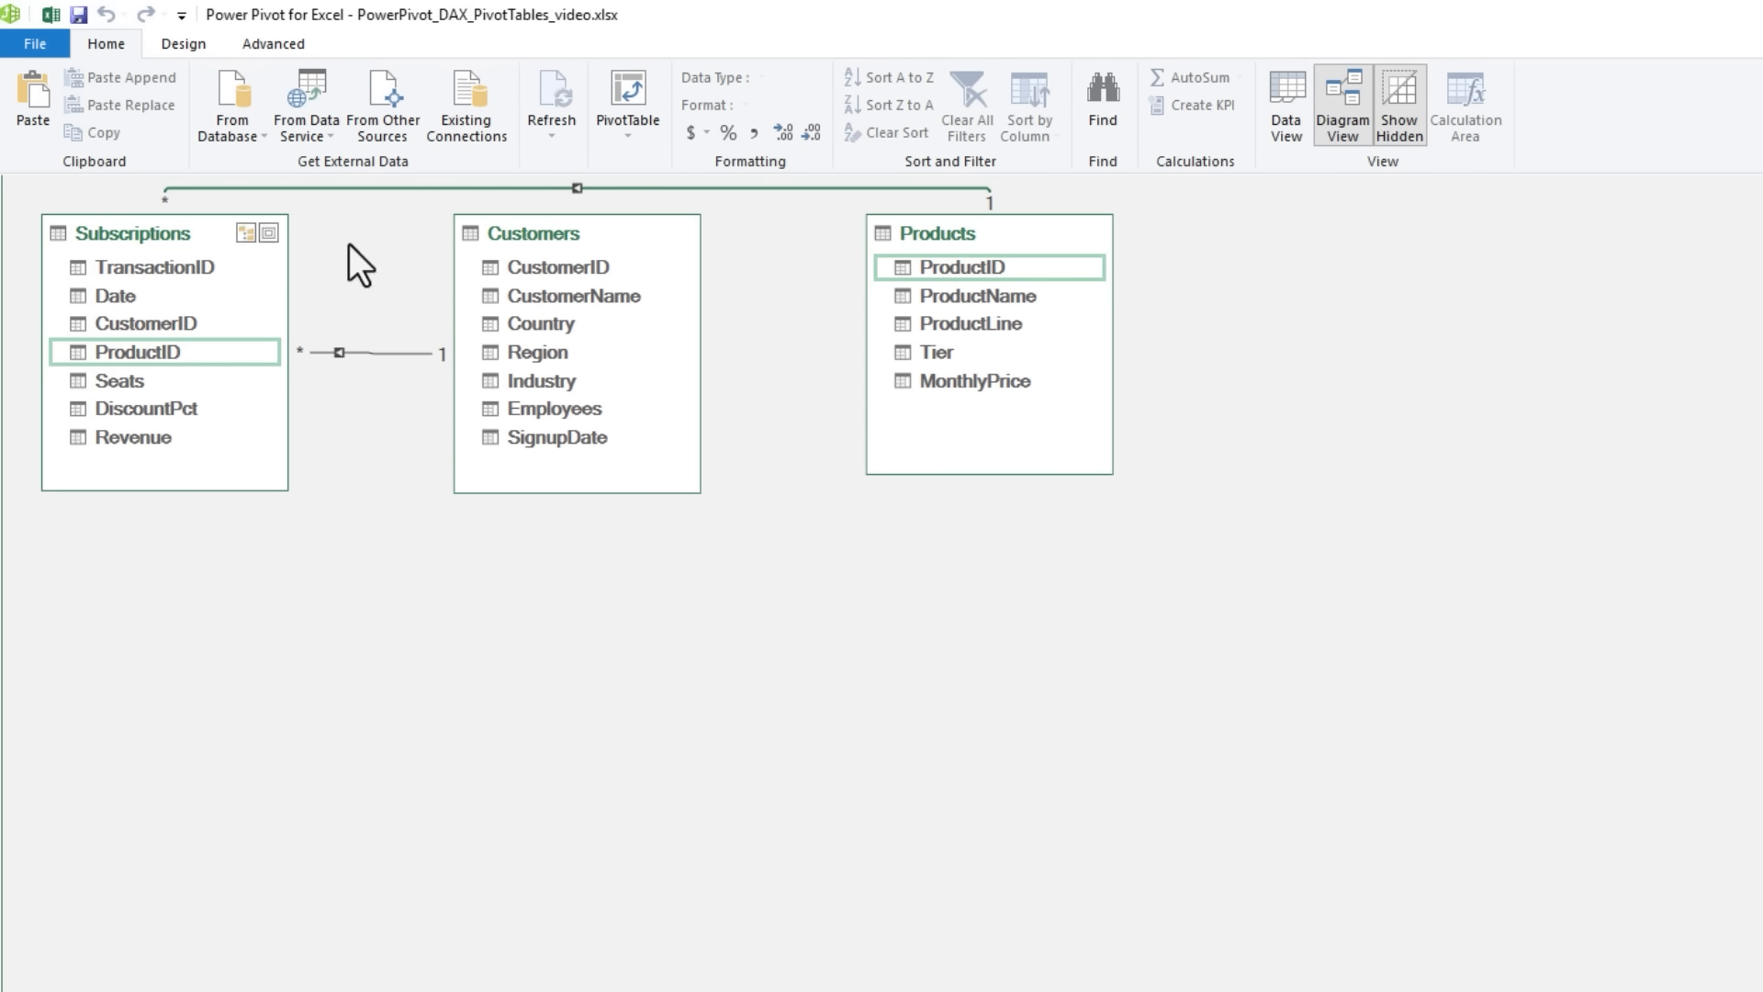
- Rearrange the diagram so the Subscriptions table sits between Customers and Products
left_click_drag(184, 237, 690, 443)
left_click_drag(560, 240, 223, 229)
left_click_drag(641, 442, 576, 240)
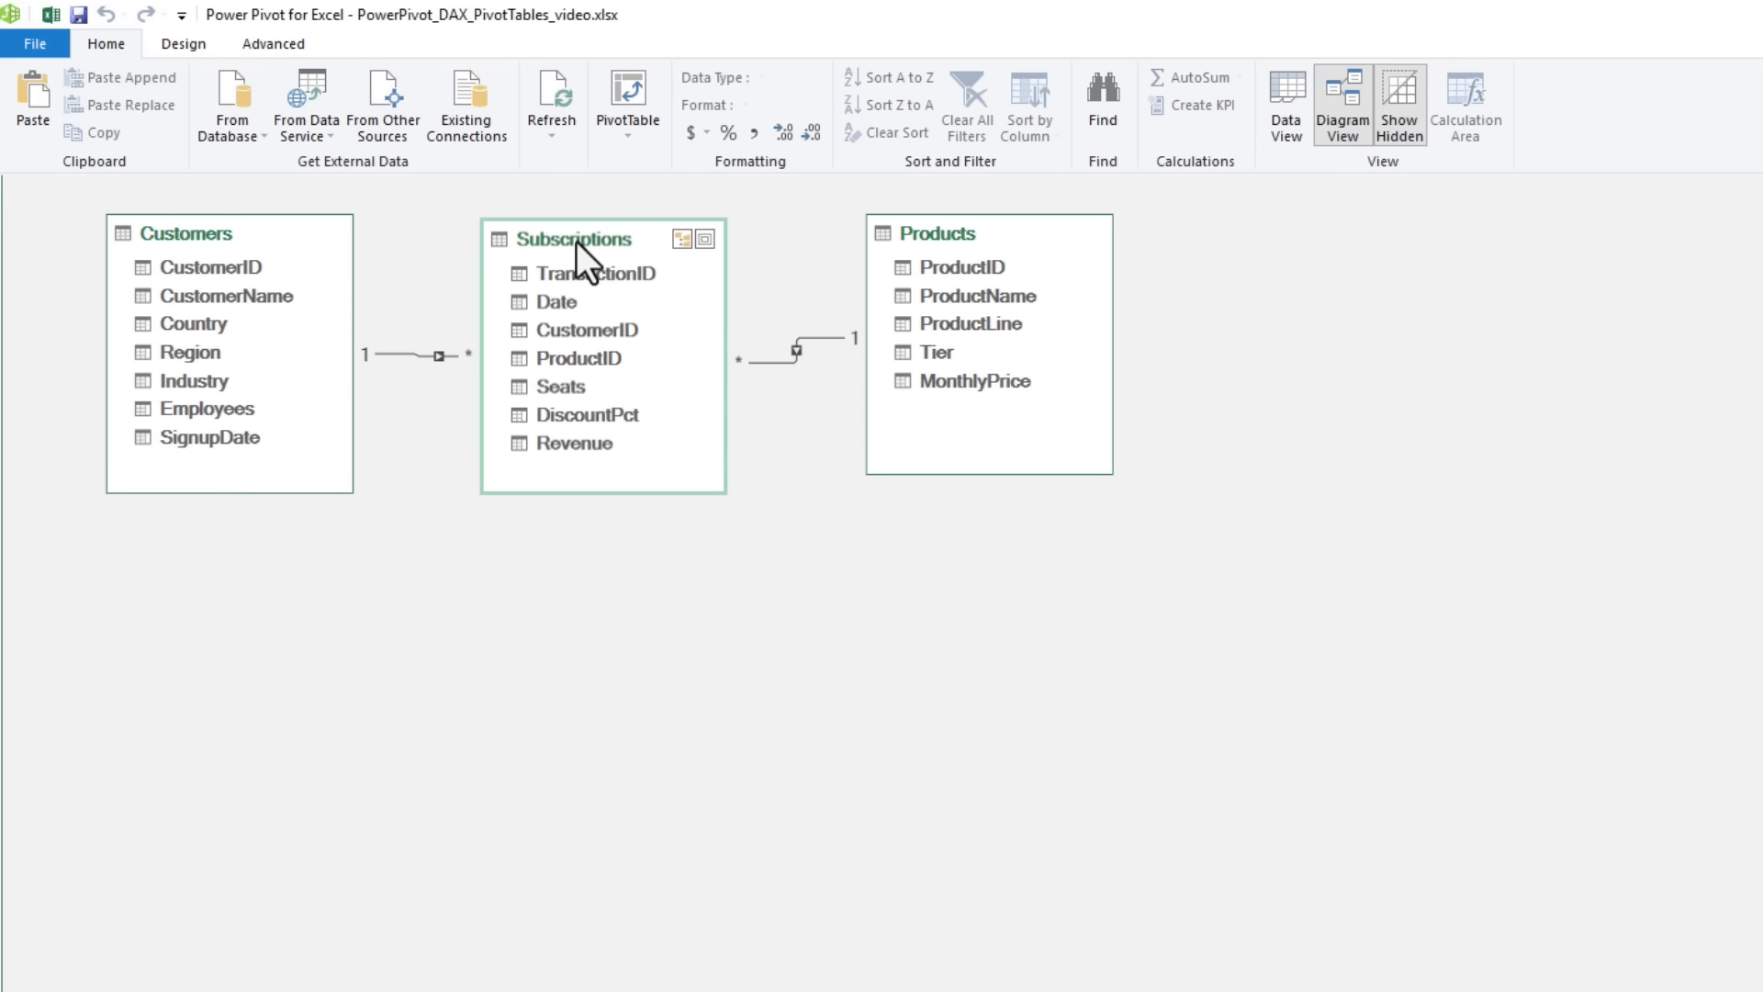
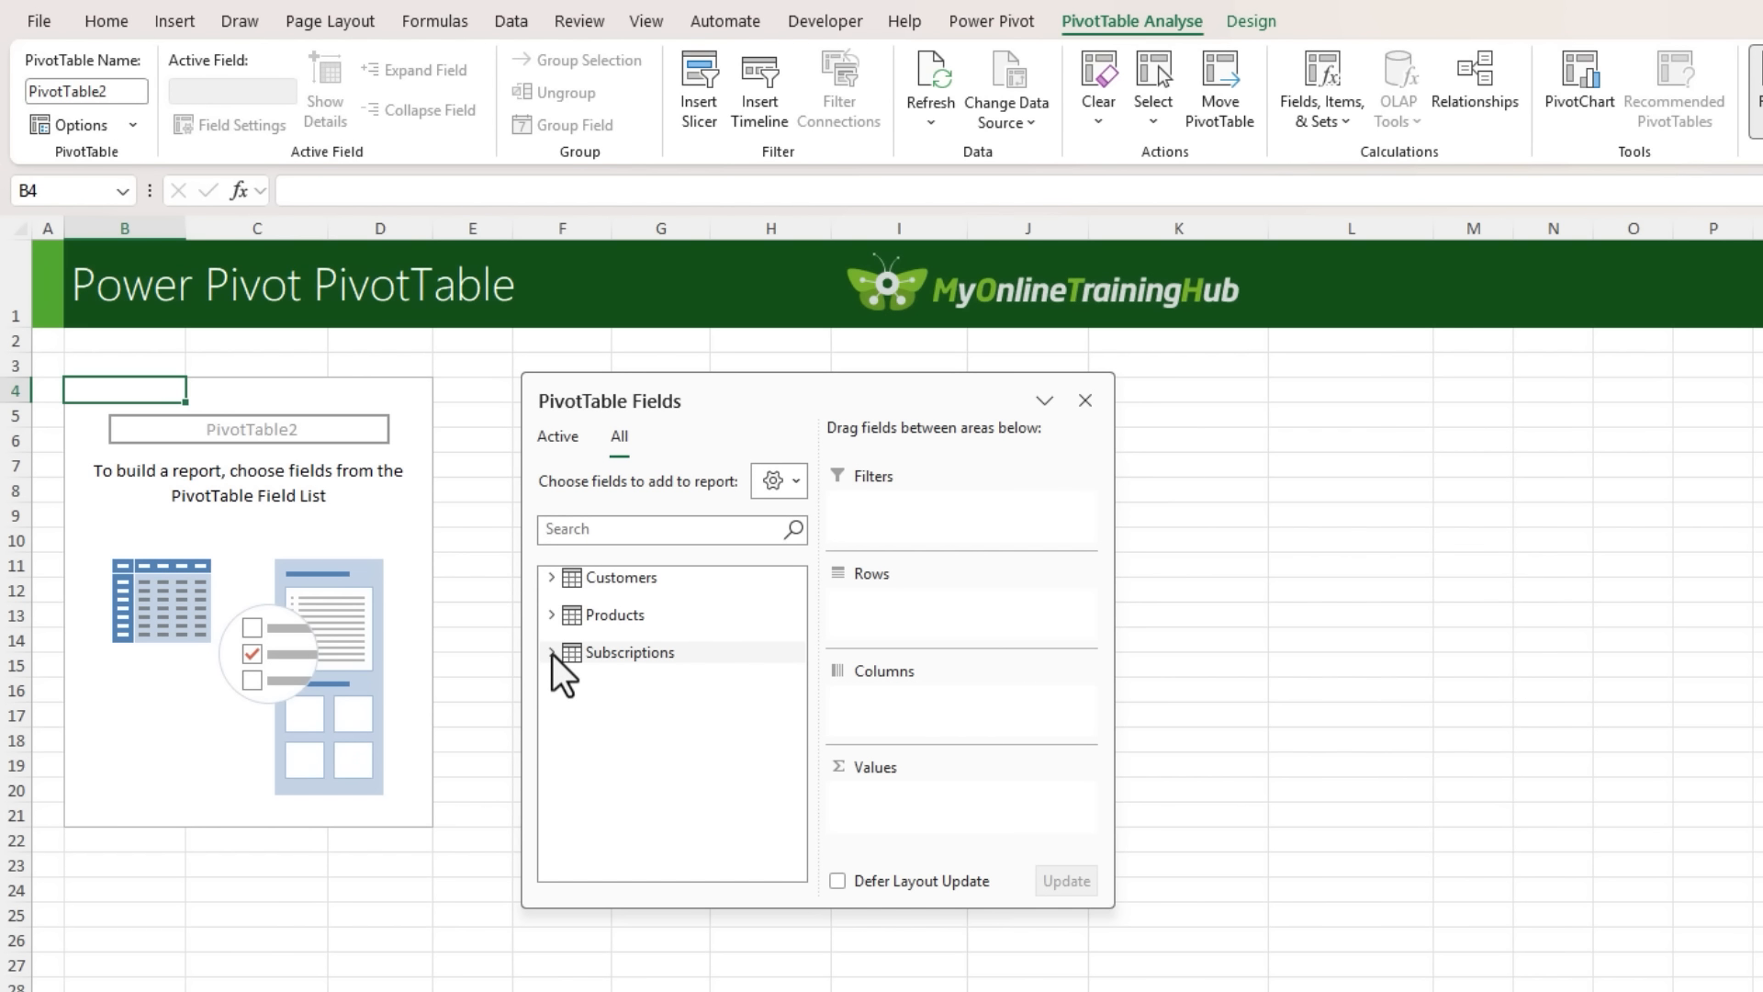
- Build the PivotTable with Customers Region in rows, Products ProductLine in columns and the sum of Subscriptions Revenue in values
left_click(552, 652)
left_click(551, 615)
left_click(550, 579)
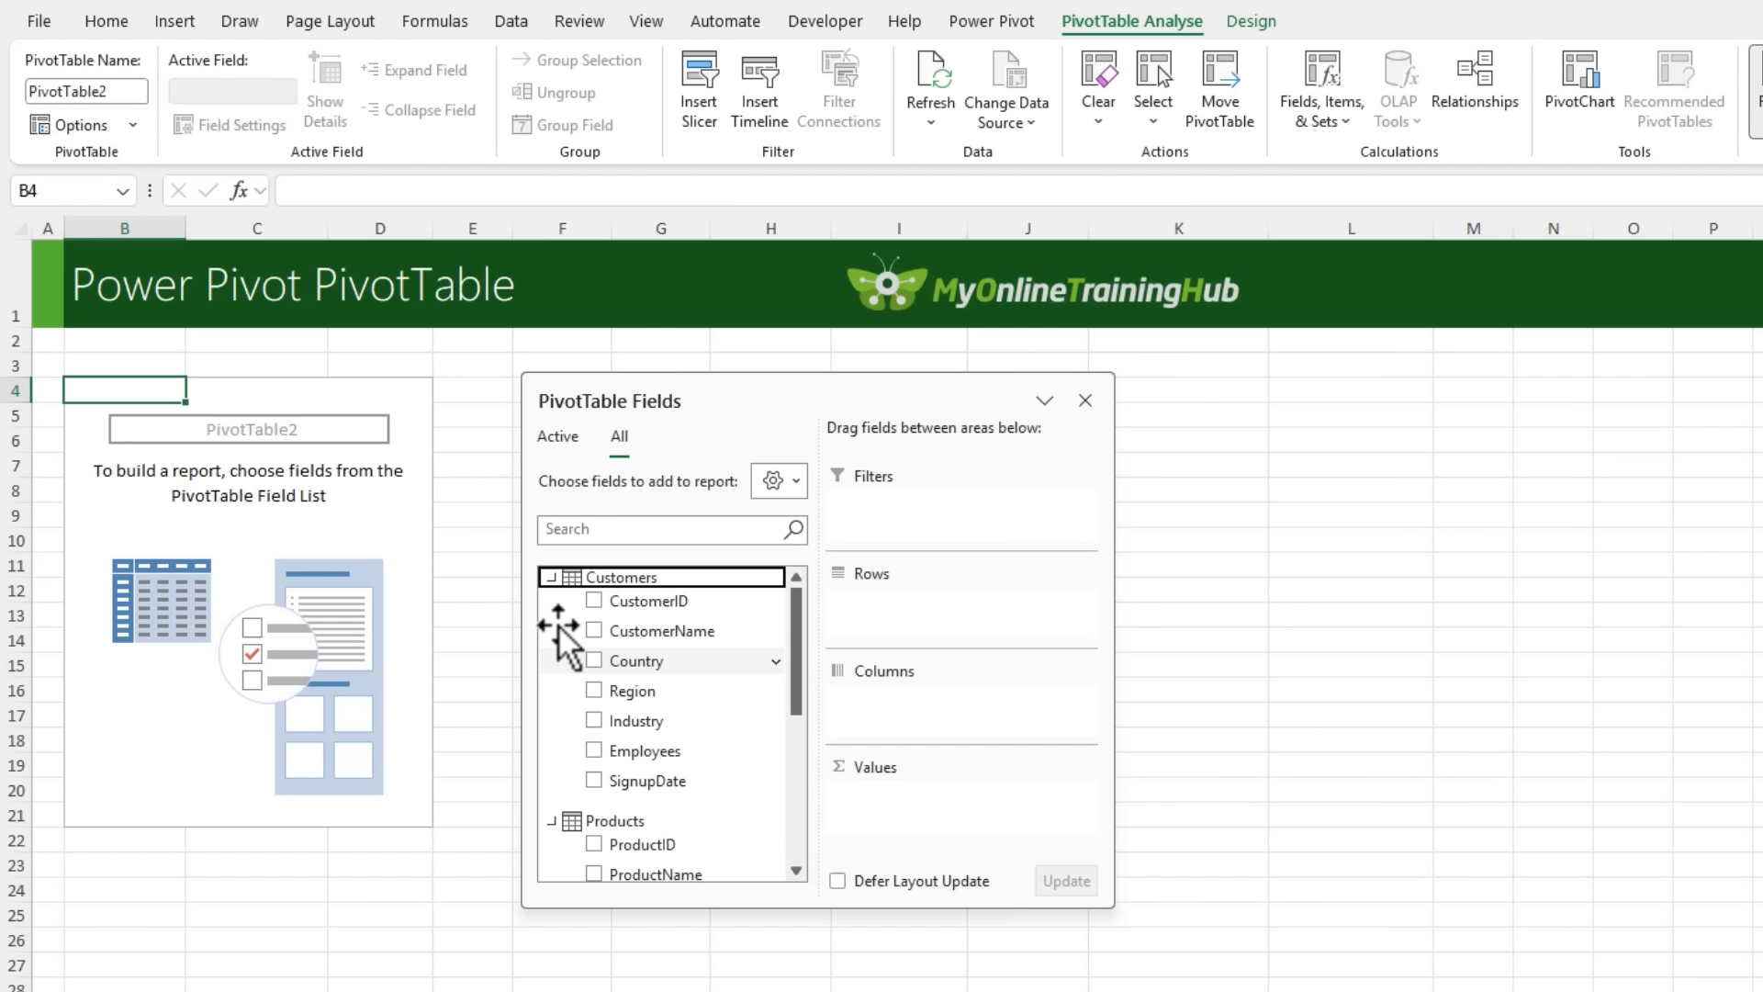
left_click_drag(595, 695, 881, 624)
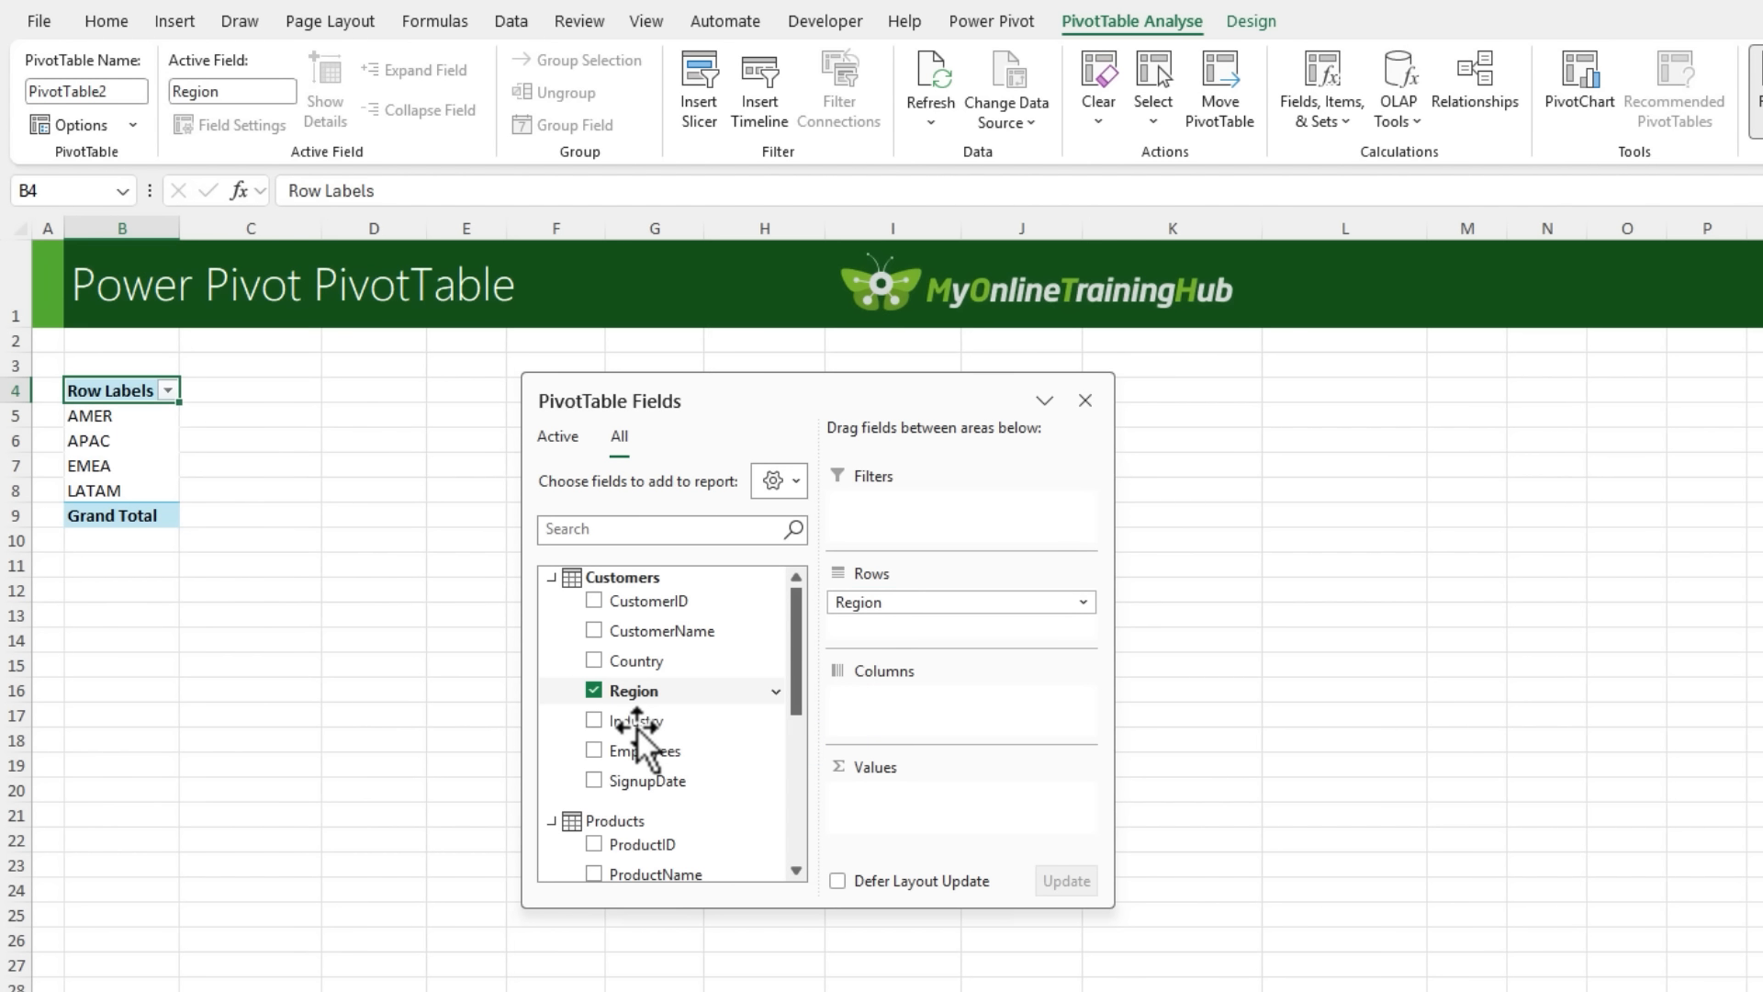
scroll(633, 728, "down", 3)
left_click_drag(642, 724, 883, 711)
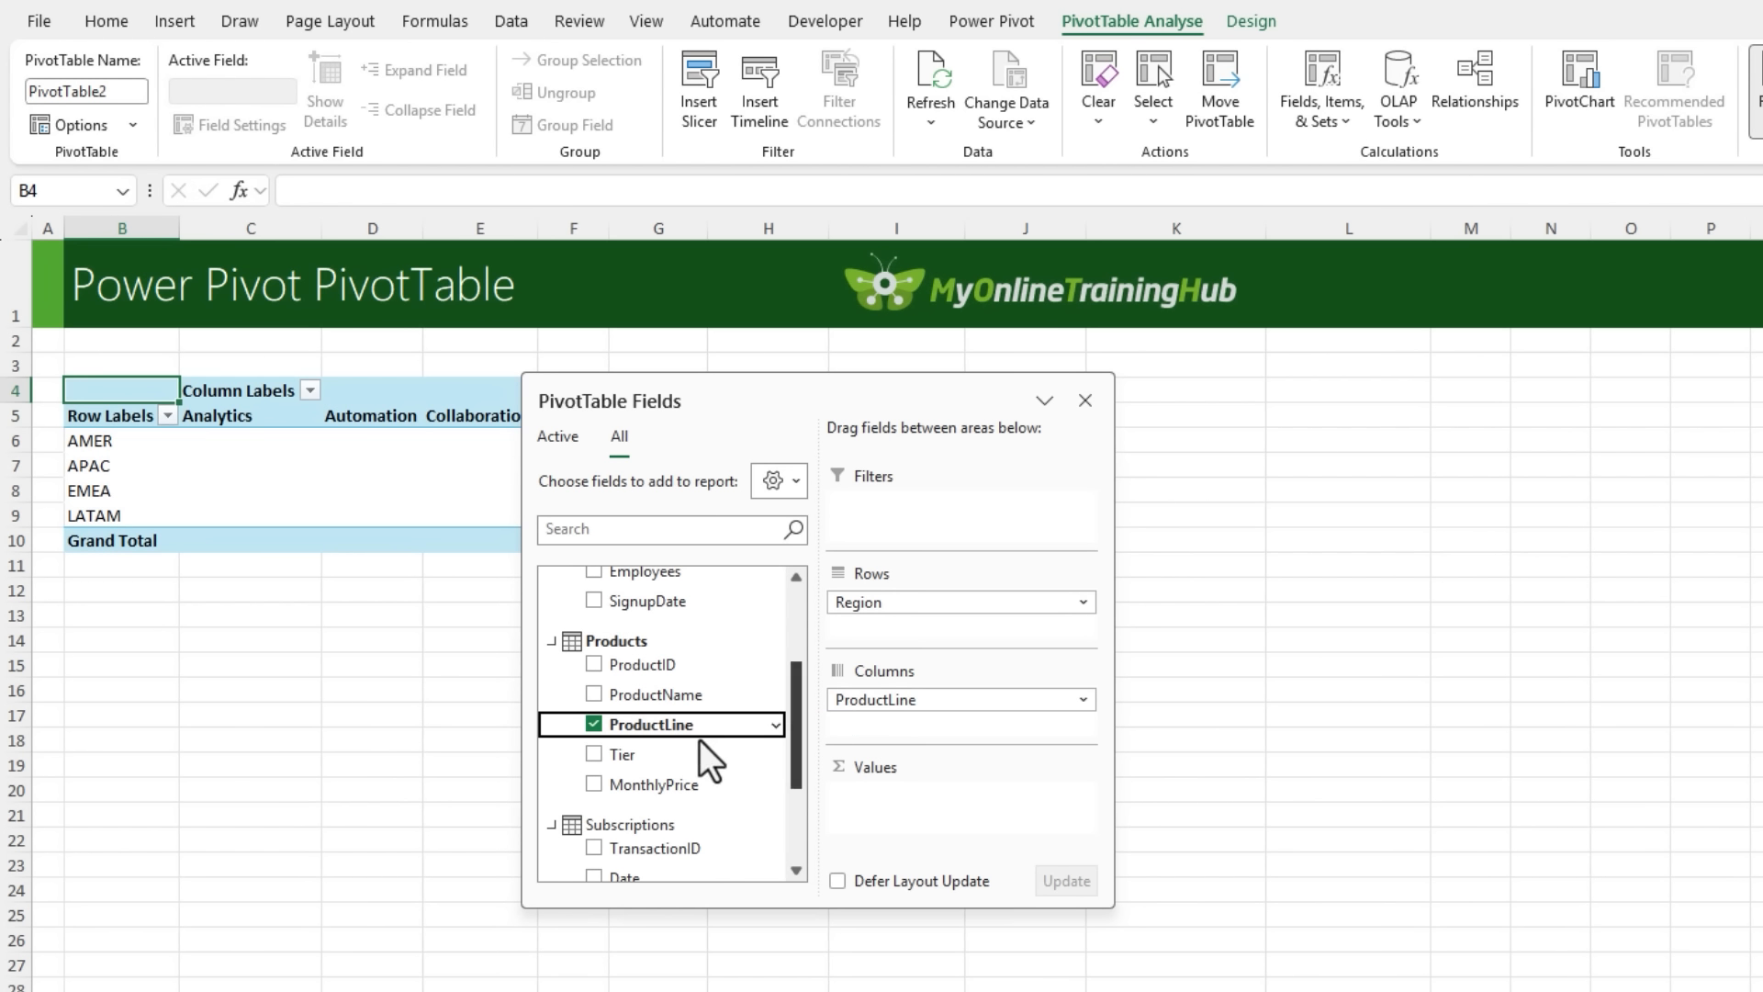
scroll(693, 739, "down", 3)
left_click(593, 851)
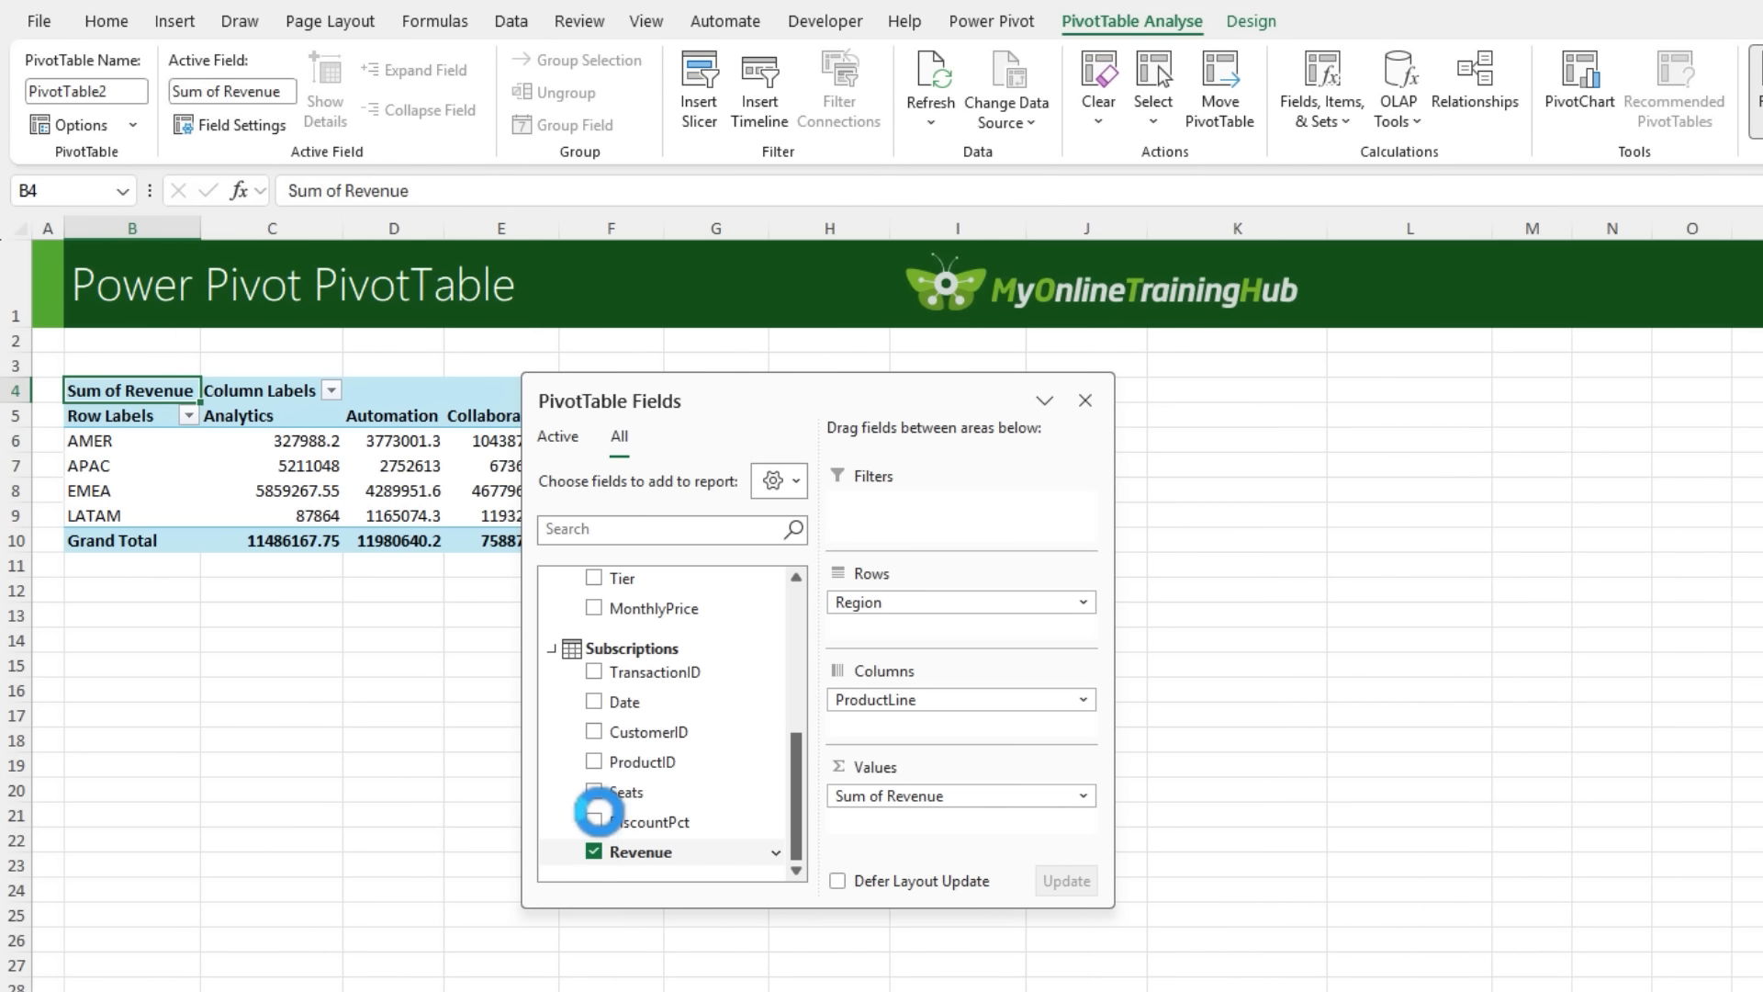
left_click_drag(814, 386, 1155, 385)
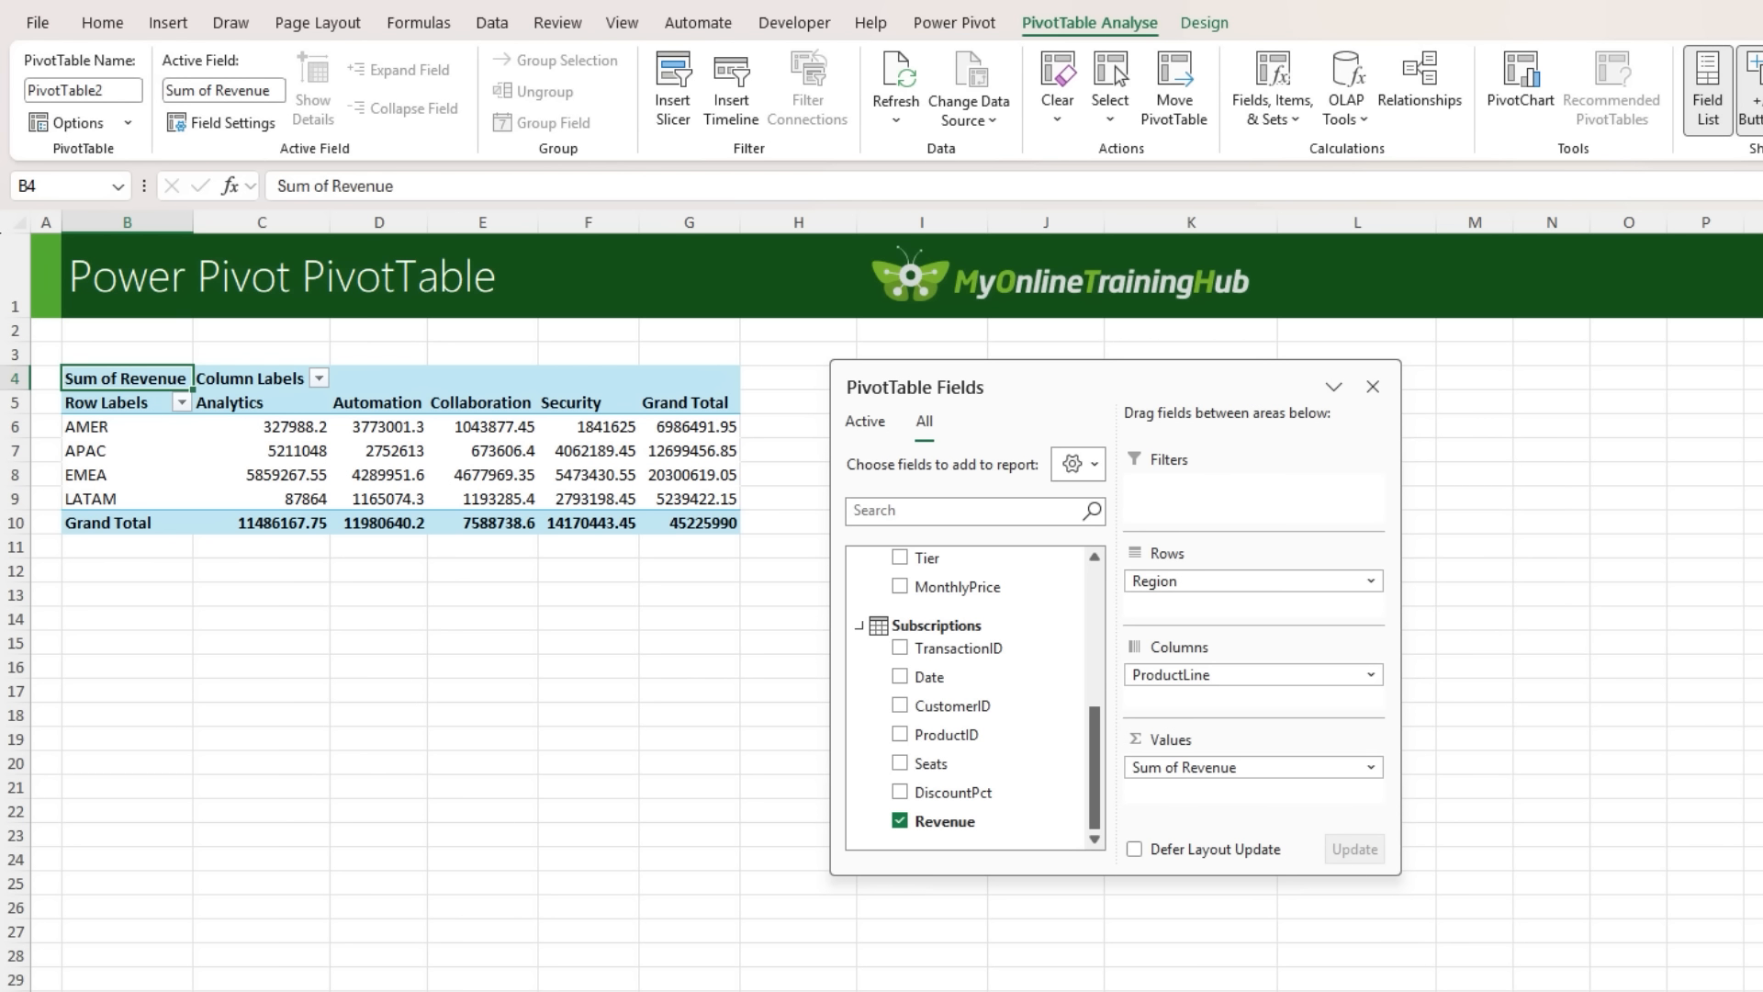
- Start a Total Revenue measure in the Subscriptions table with the formula =SUM(Subscriptions[Revenue])
right_click(993, 626)
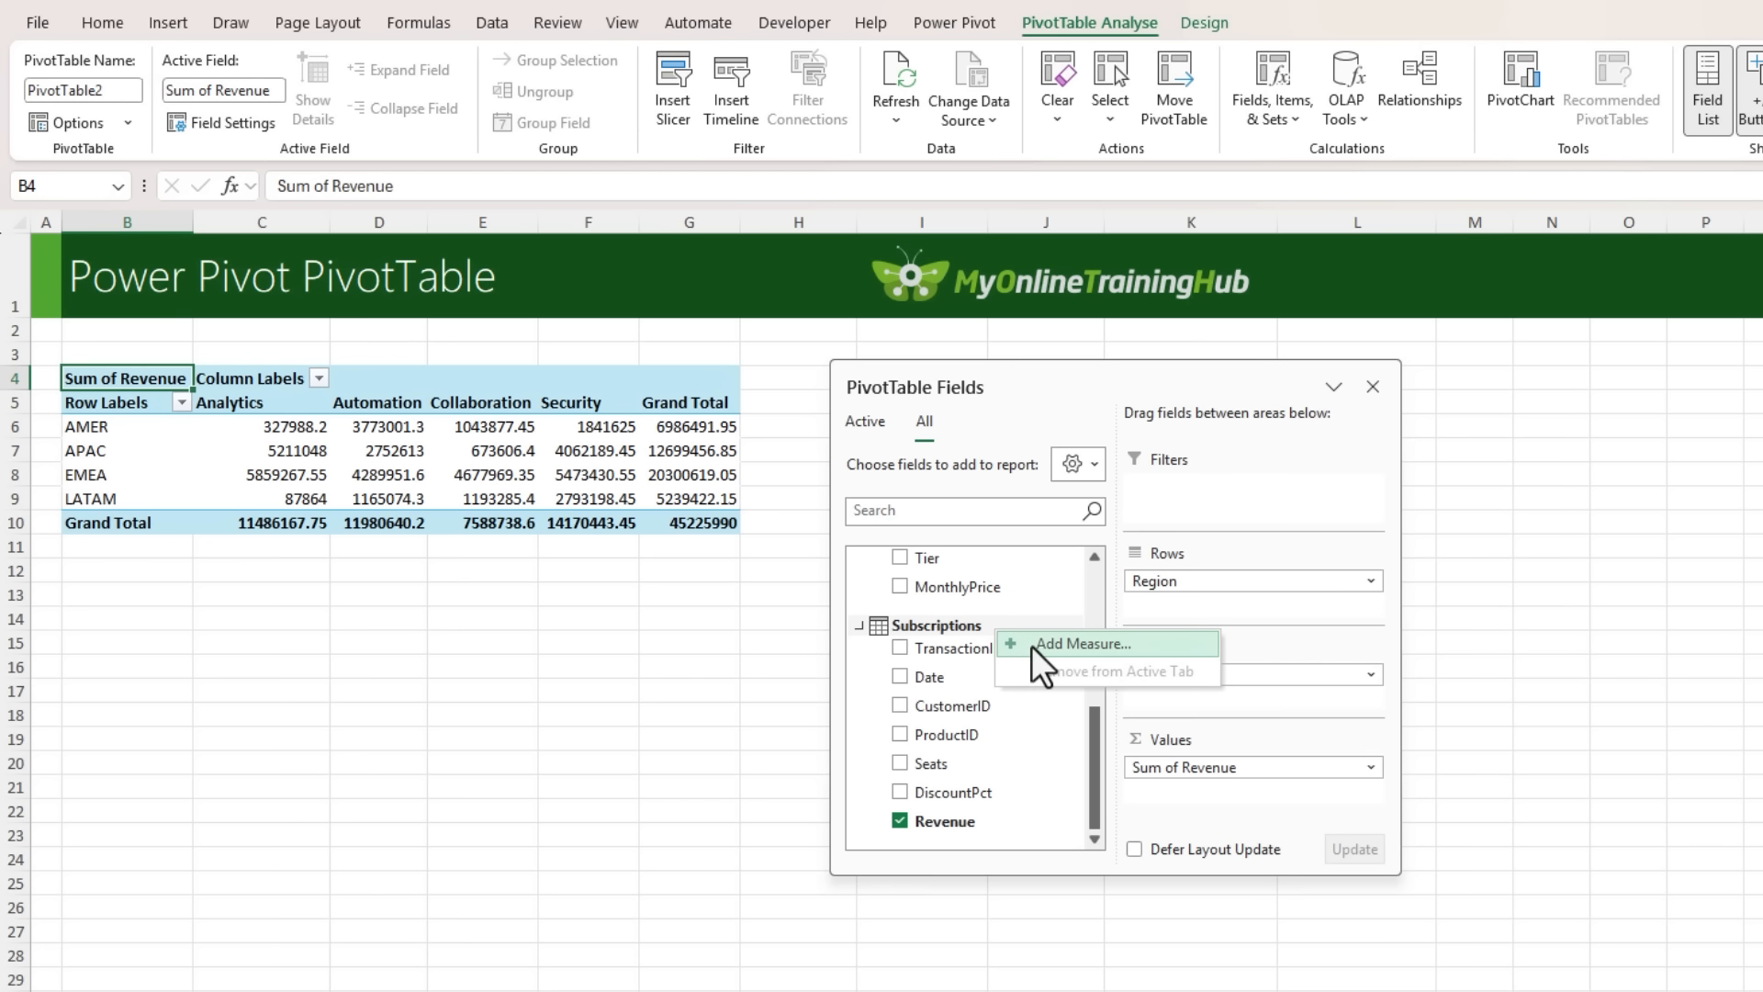
left_click(1032, 646)
left_click(852, 446)
type("Total Revenue")
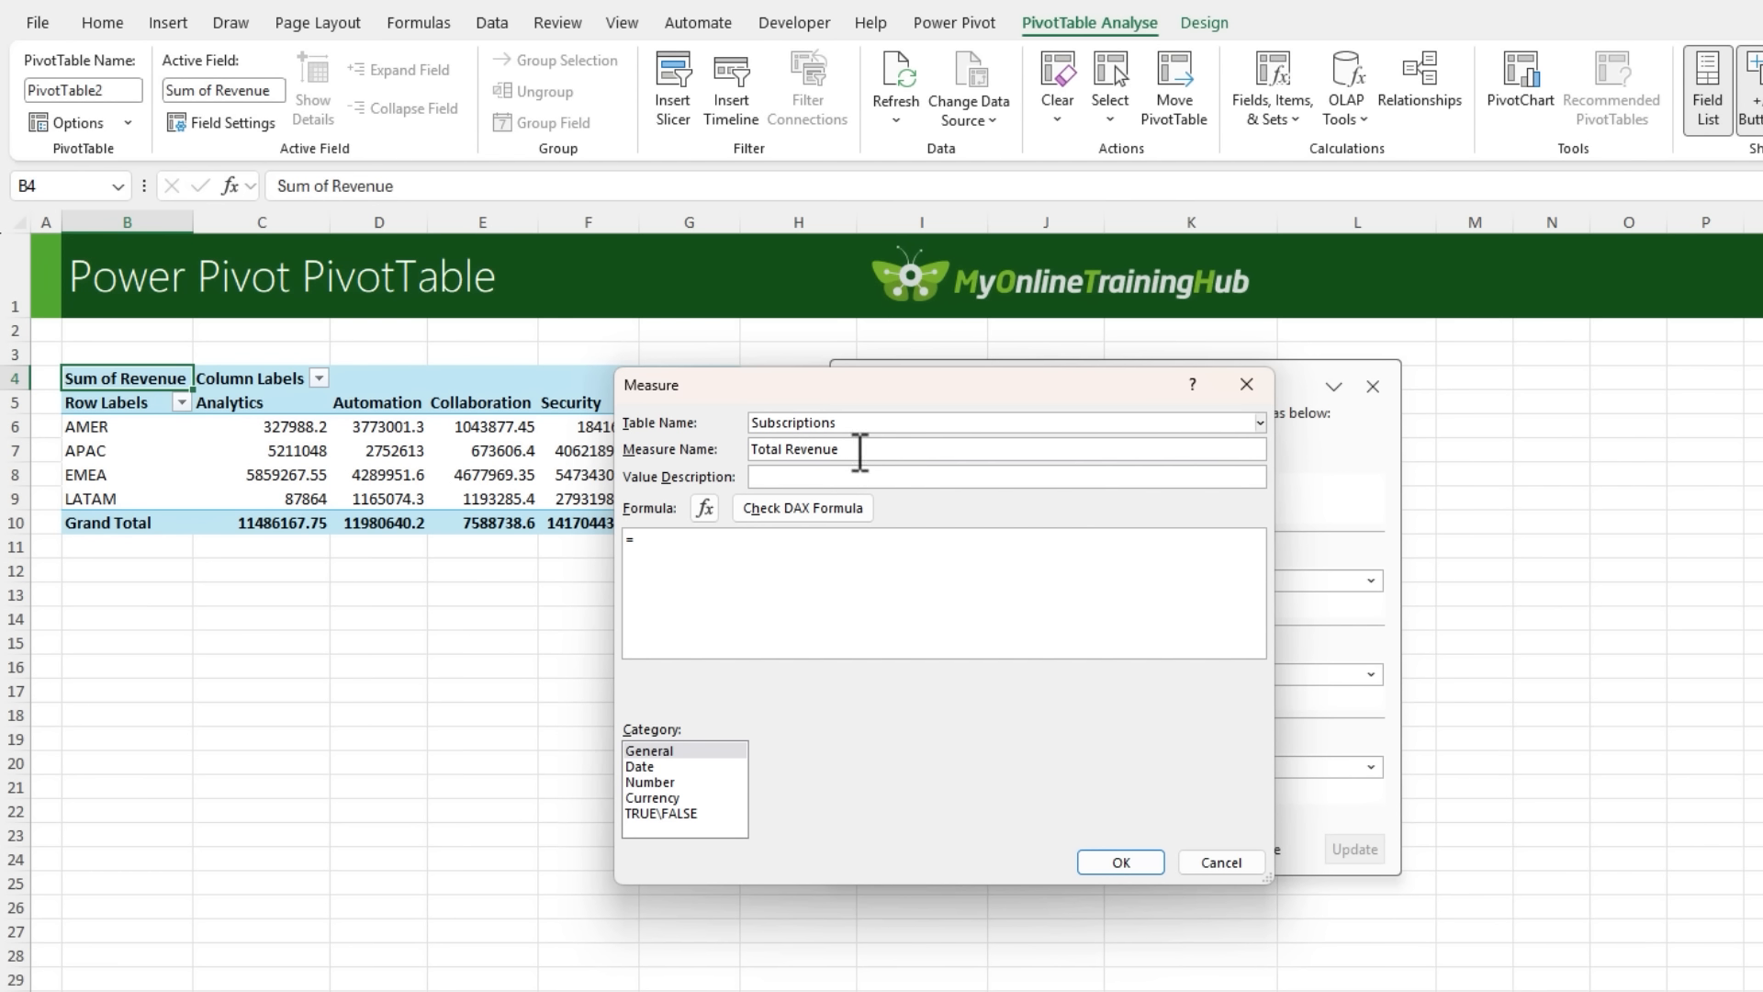
left_click(883, 540)
type("SUM")
type("(")
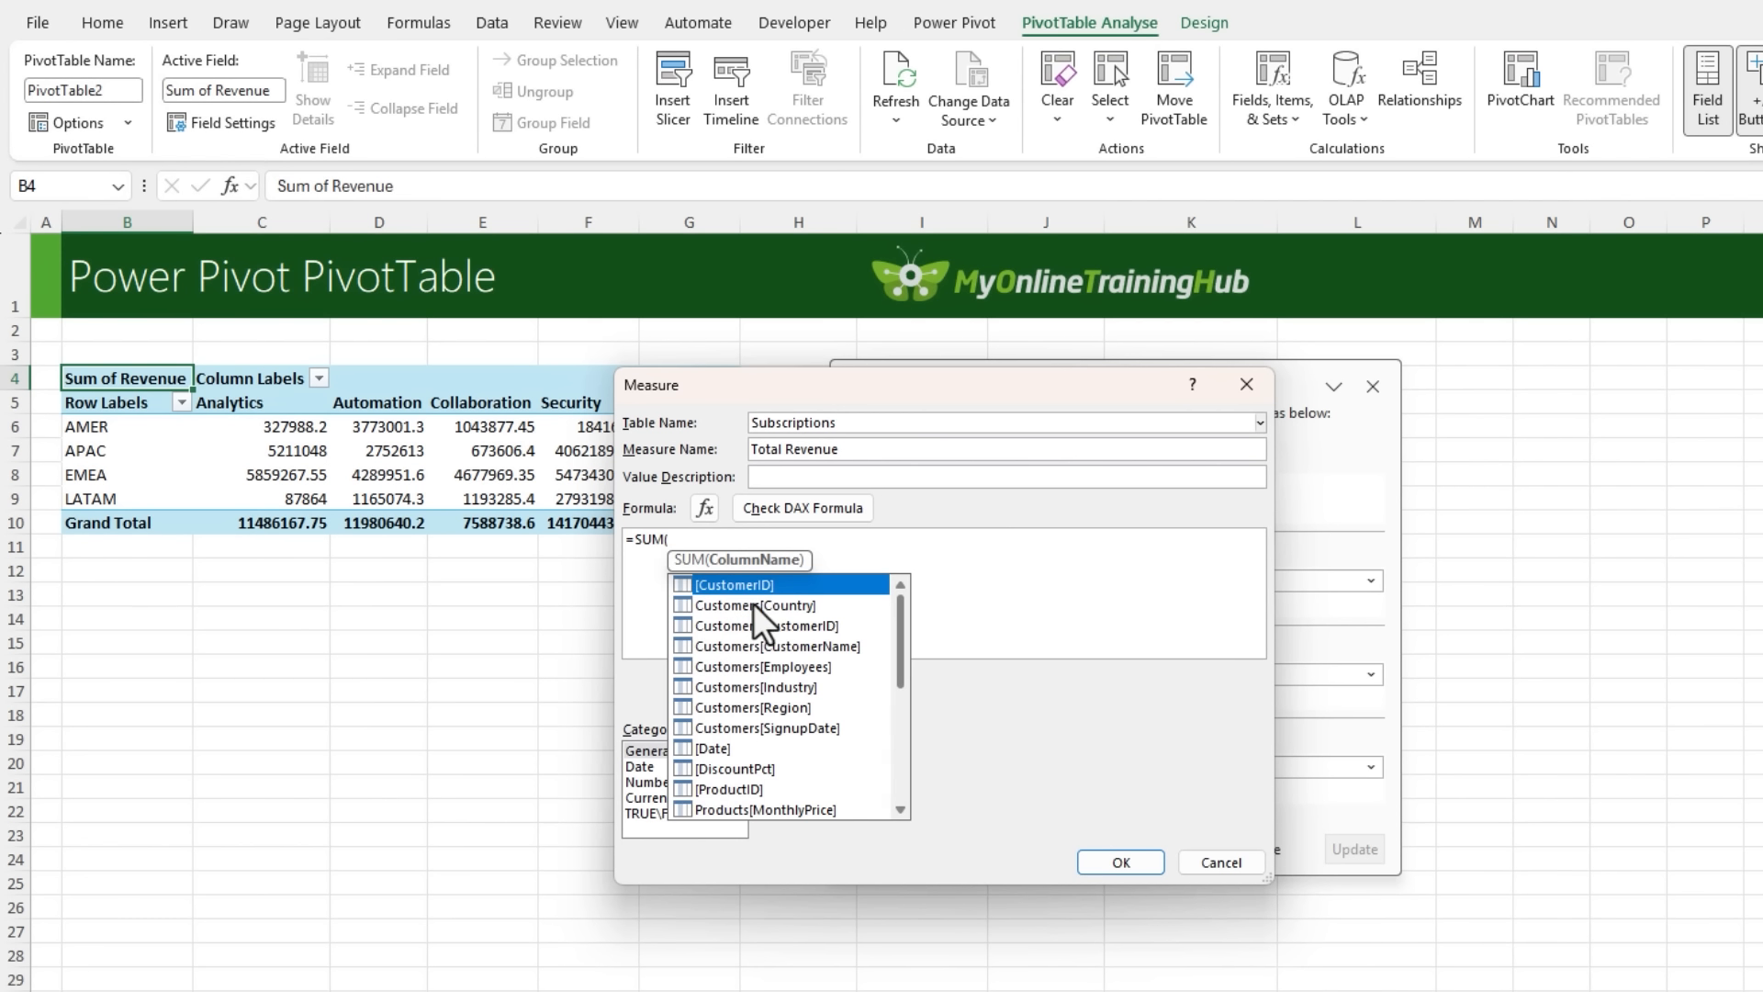
left_click_drag(900, 652, 901, 768)
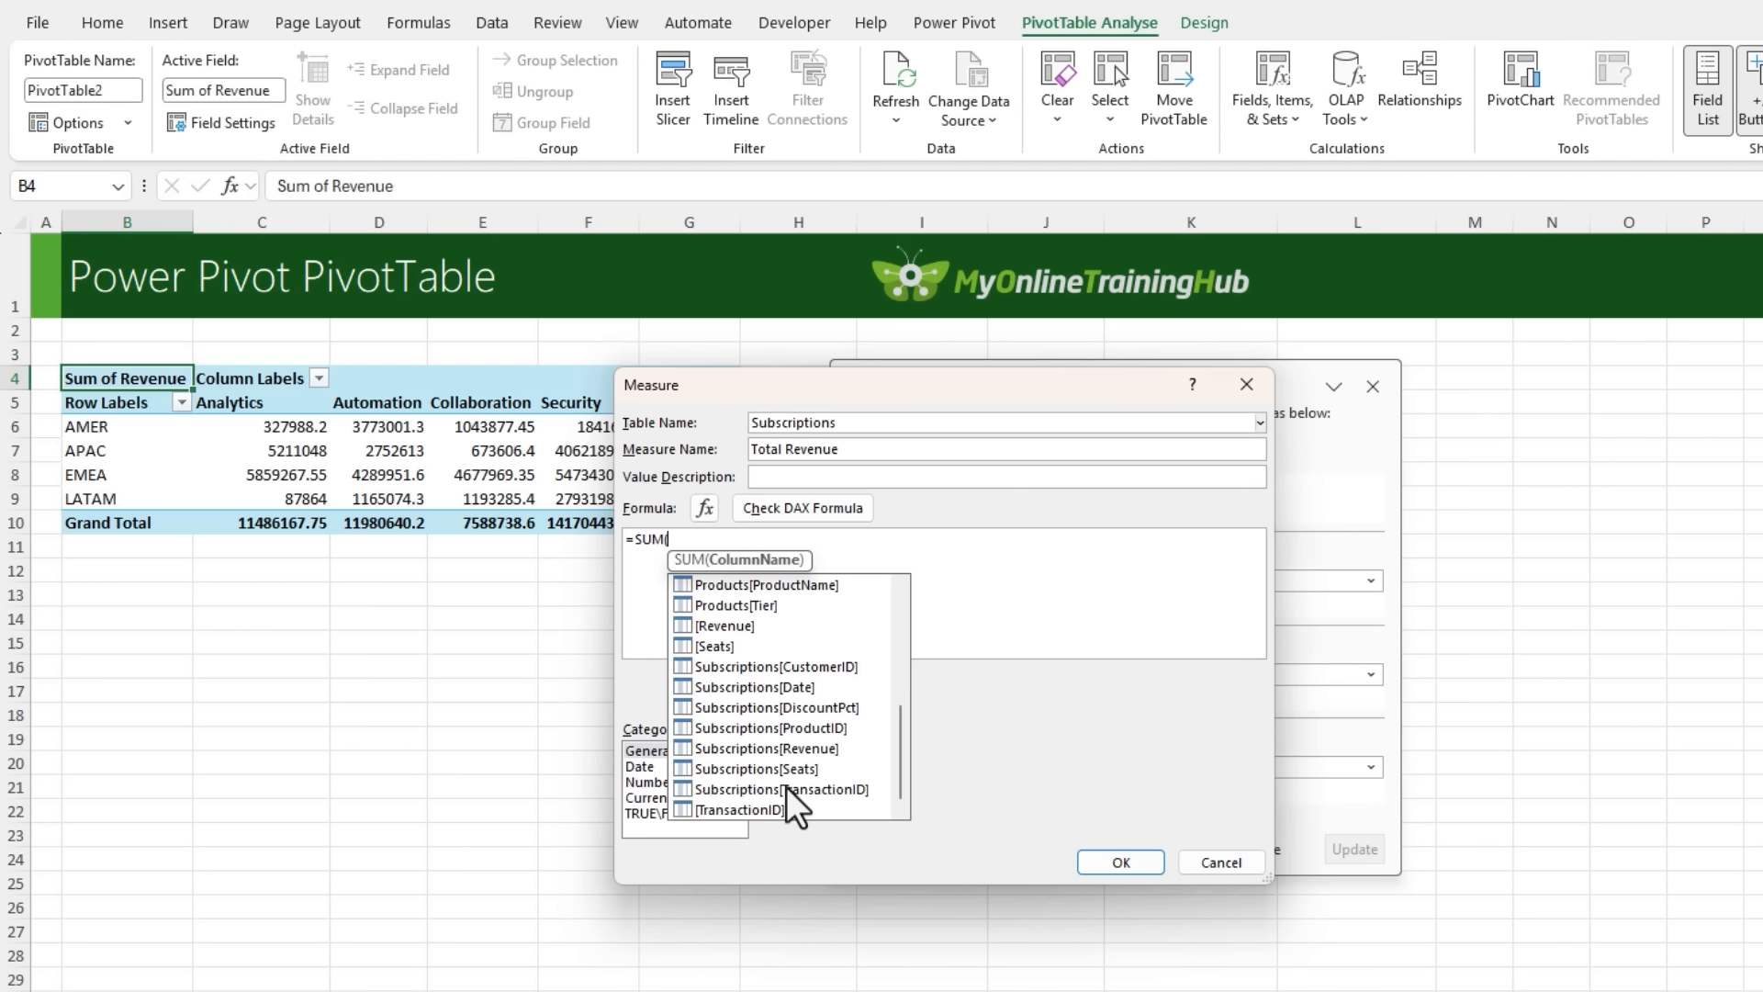
double_click(758, 747)
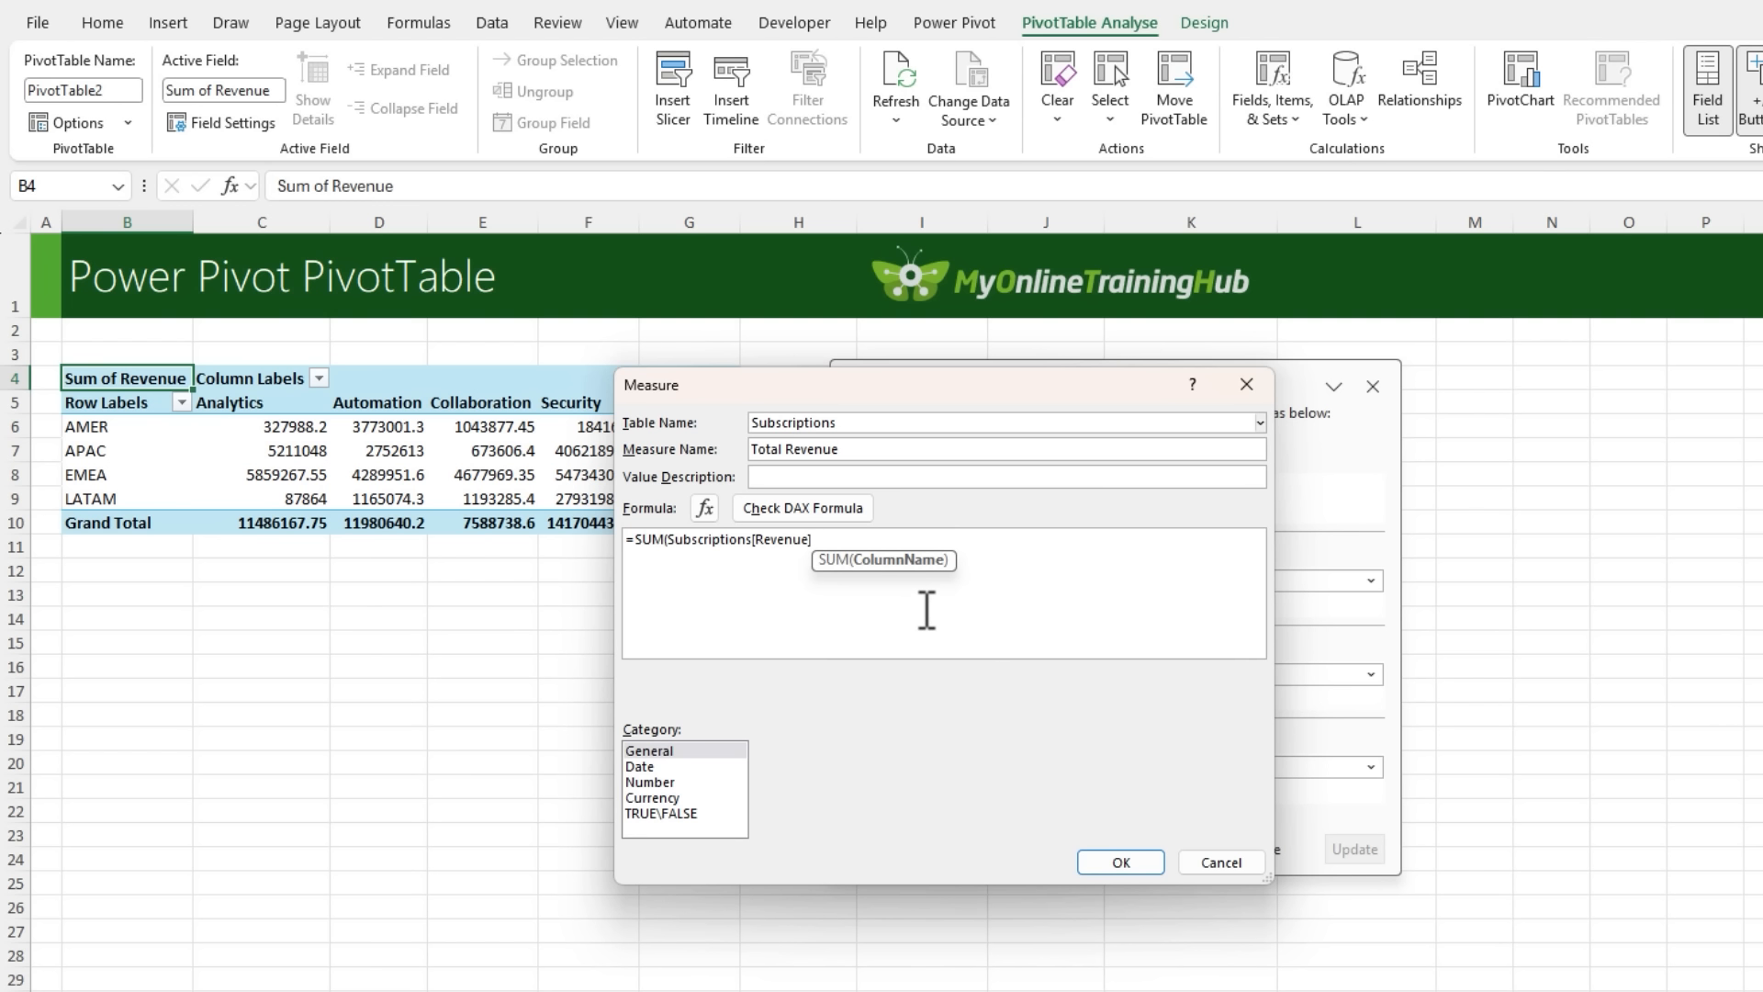
type(")")
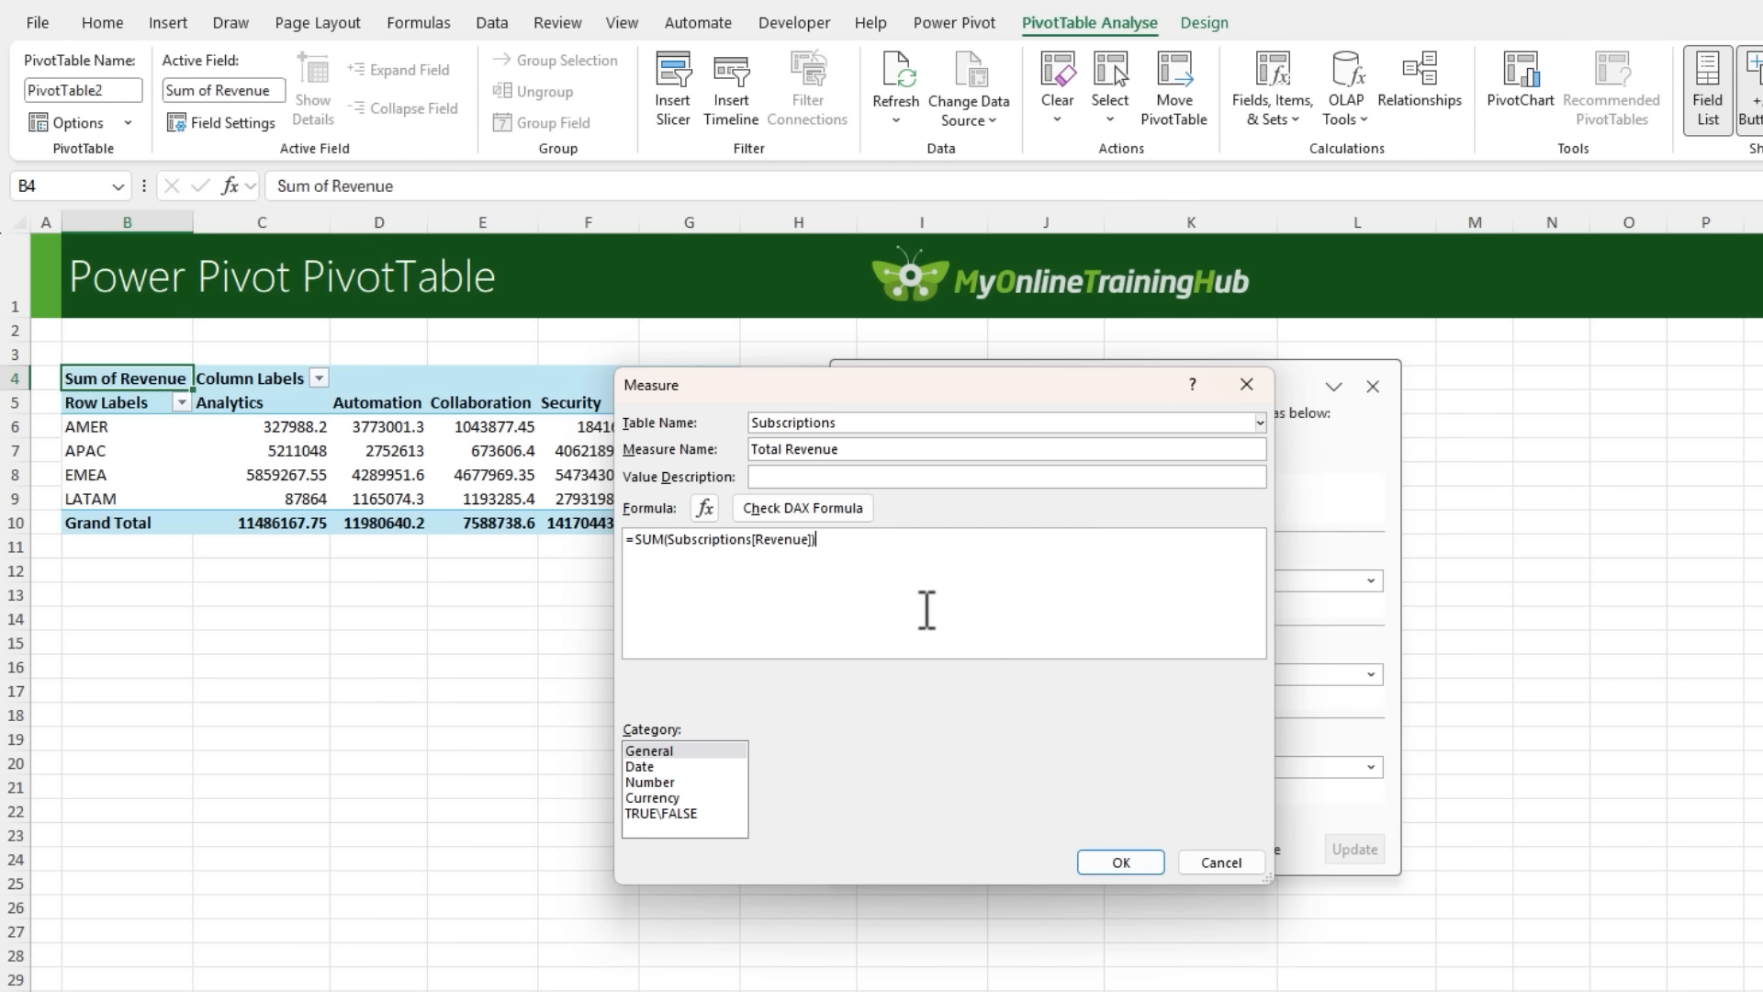
- Check the Total Revenue formula, format the measure as Number with a thousands separator, and save it
left_click(817, 516)
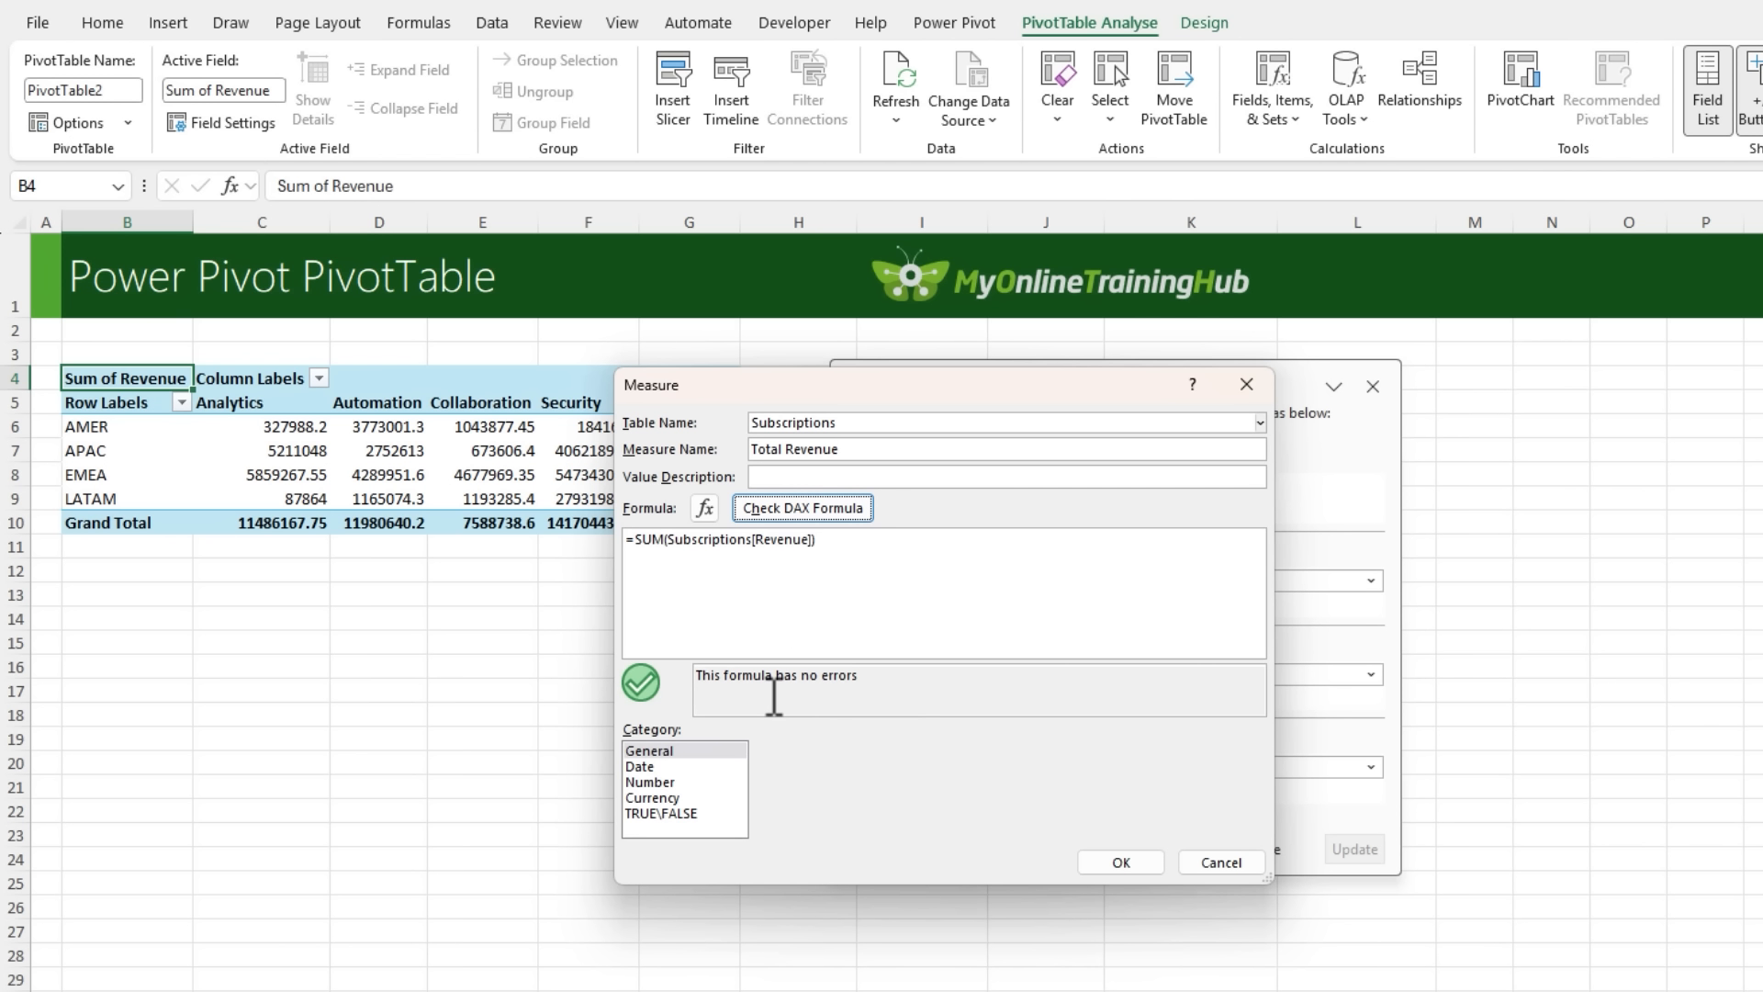
left_click(671, 784)
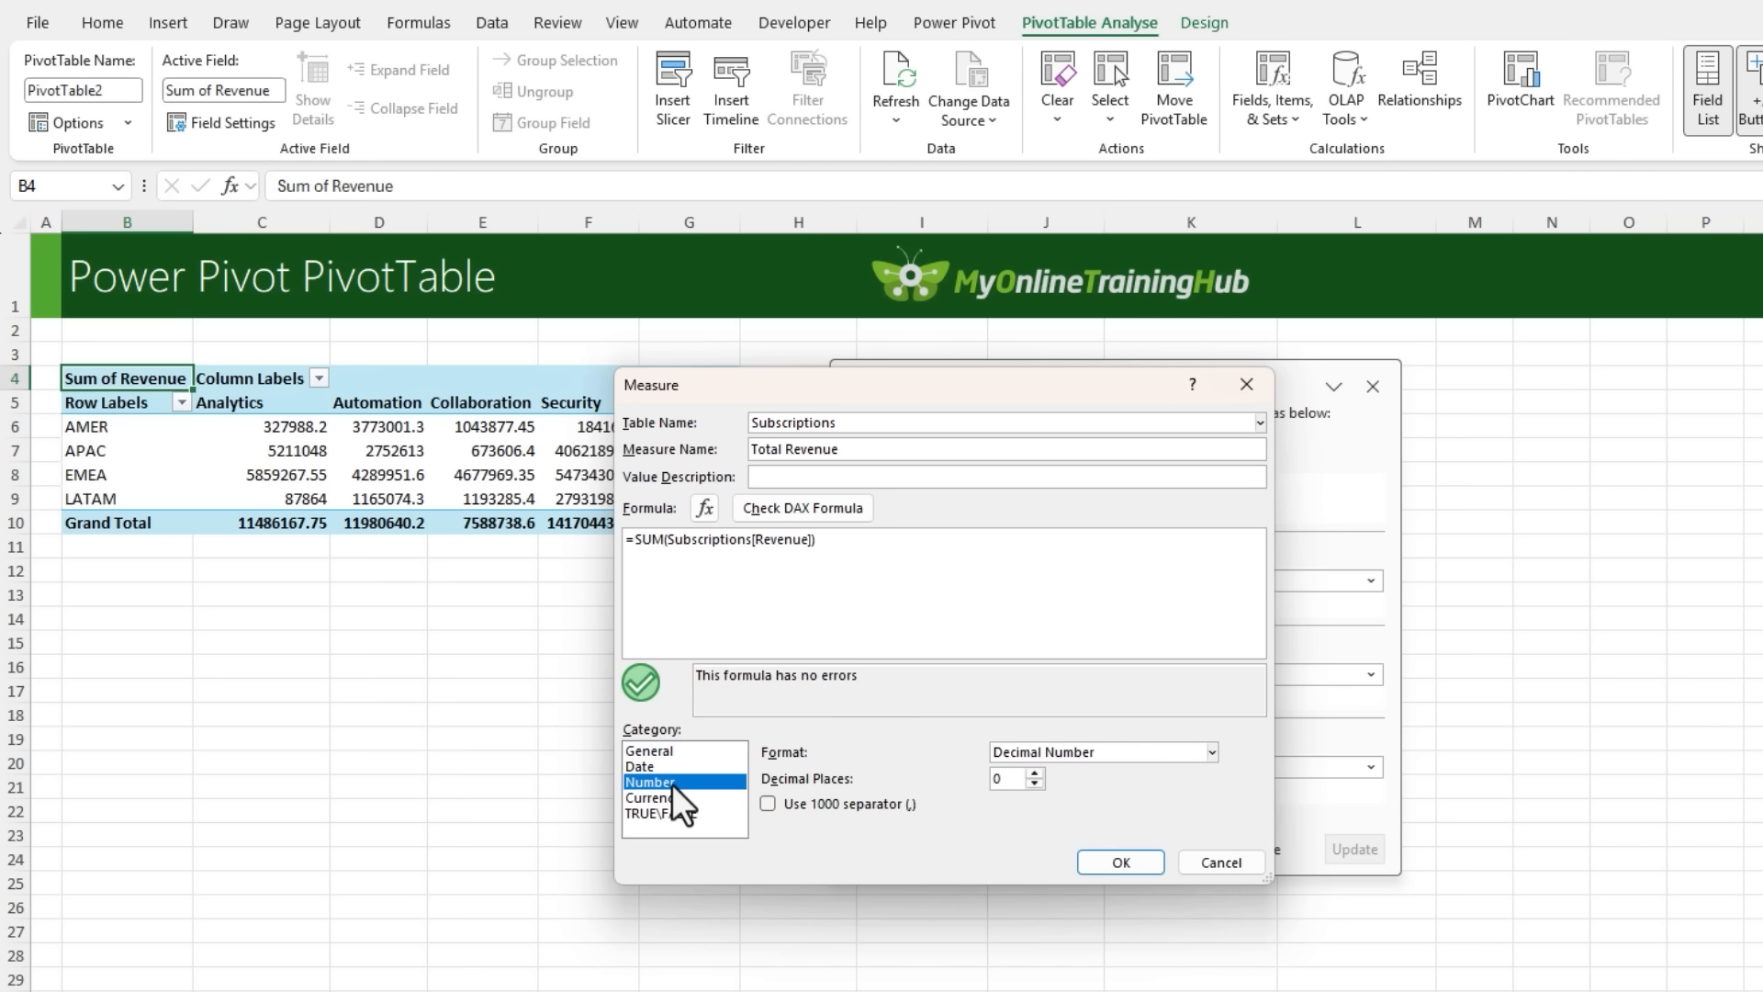
left_click(773, 804)
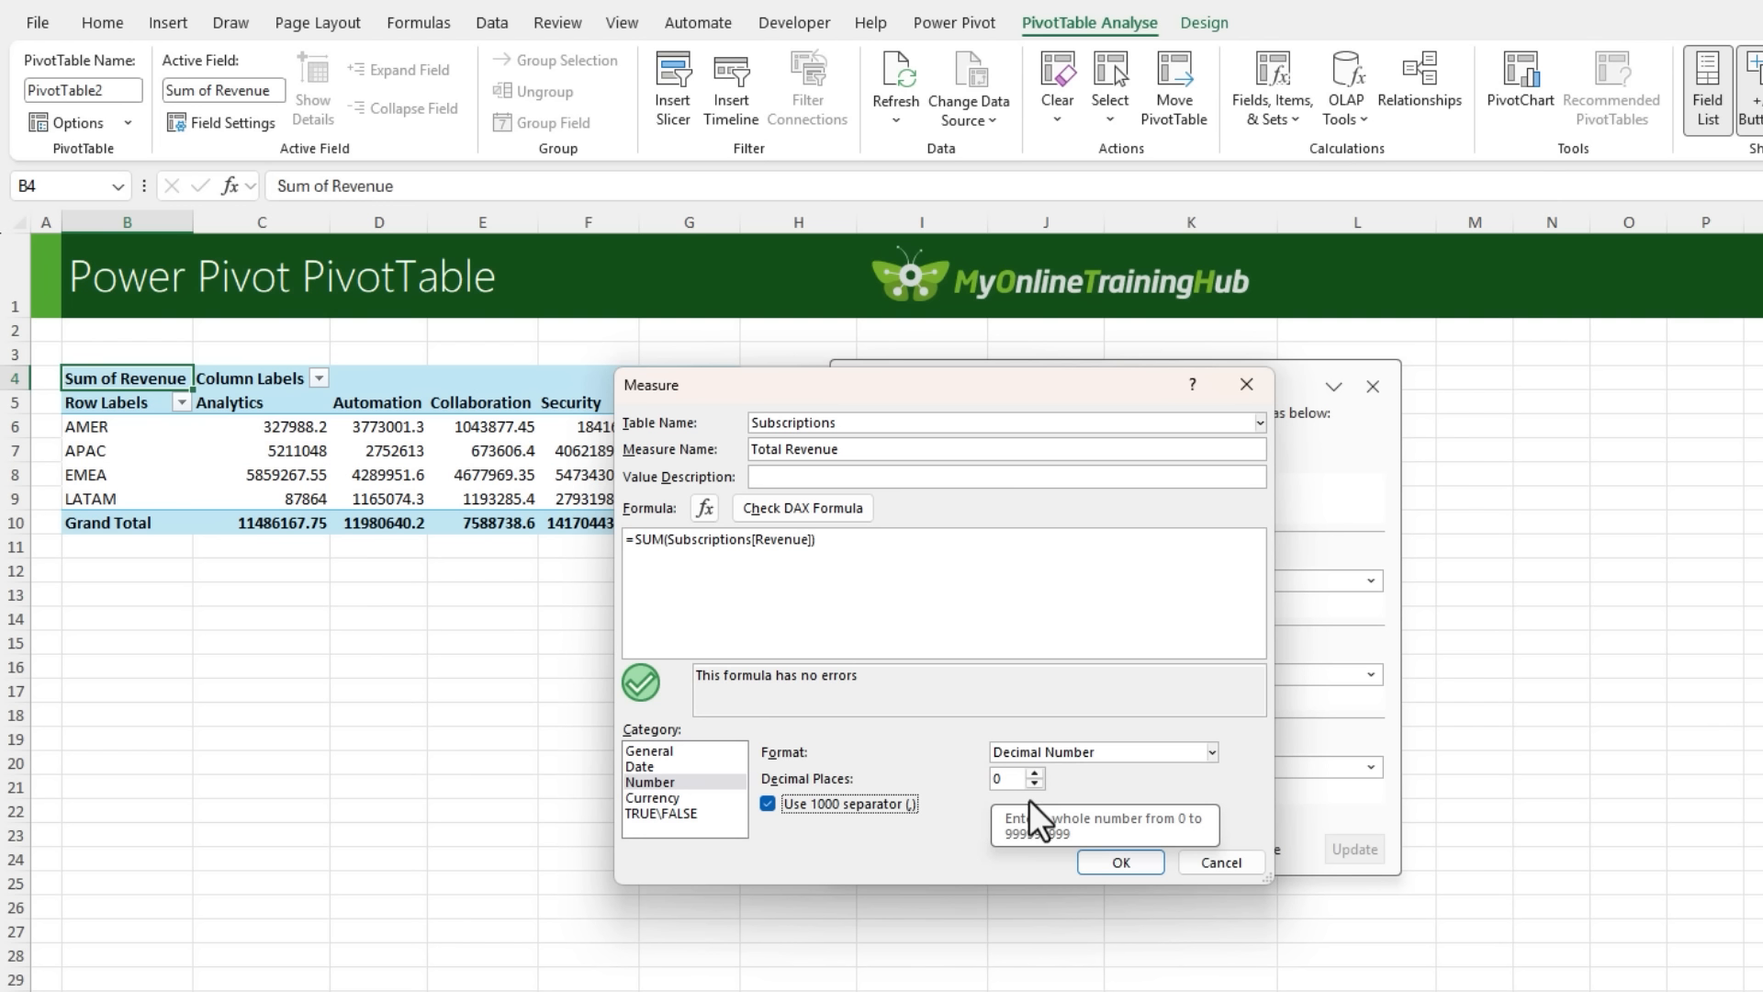
left_click(1115, 864)
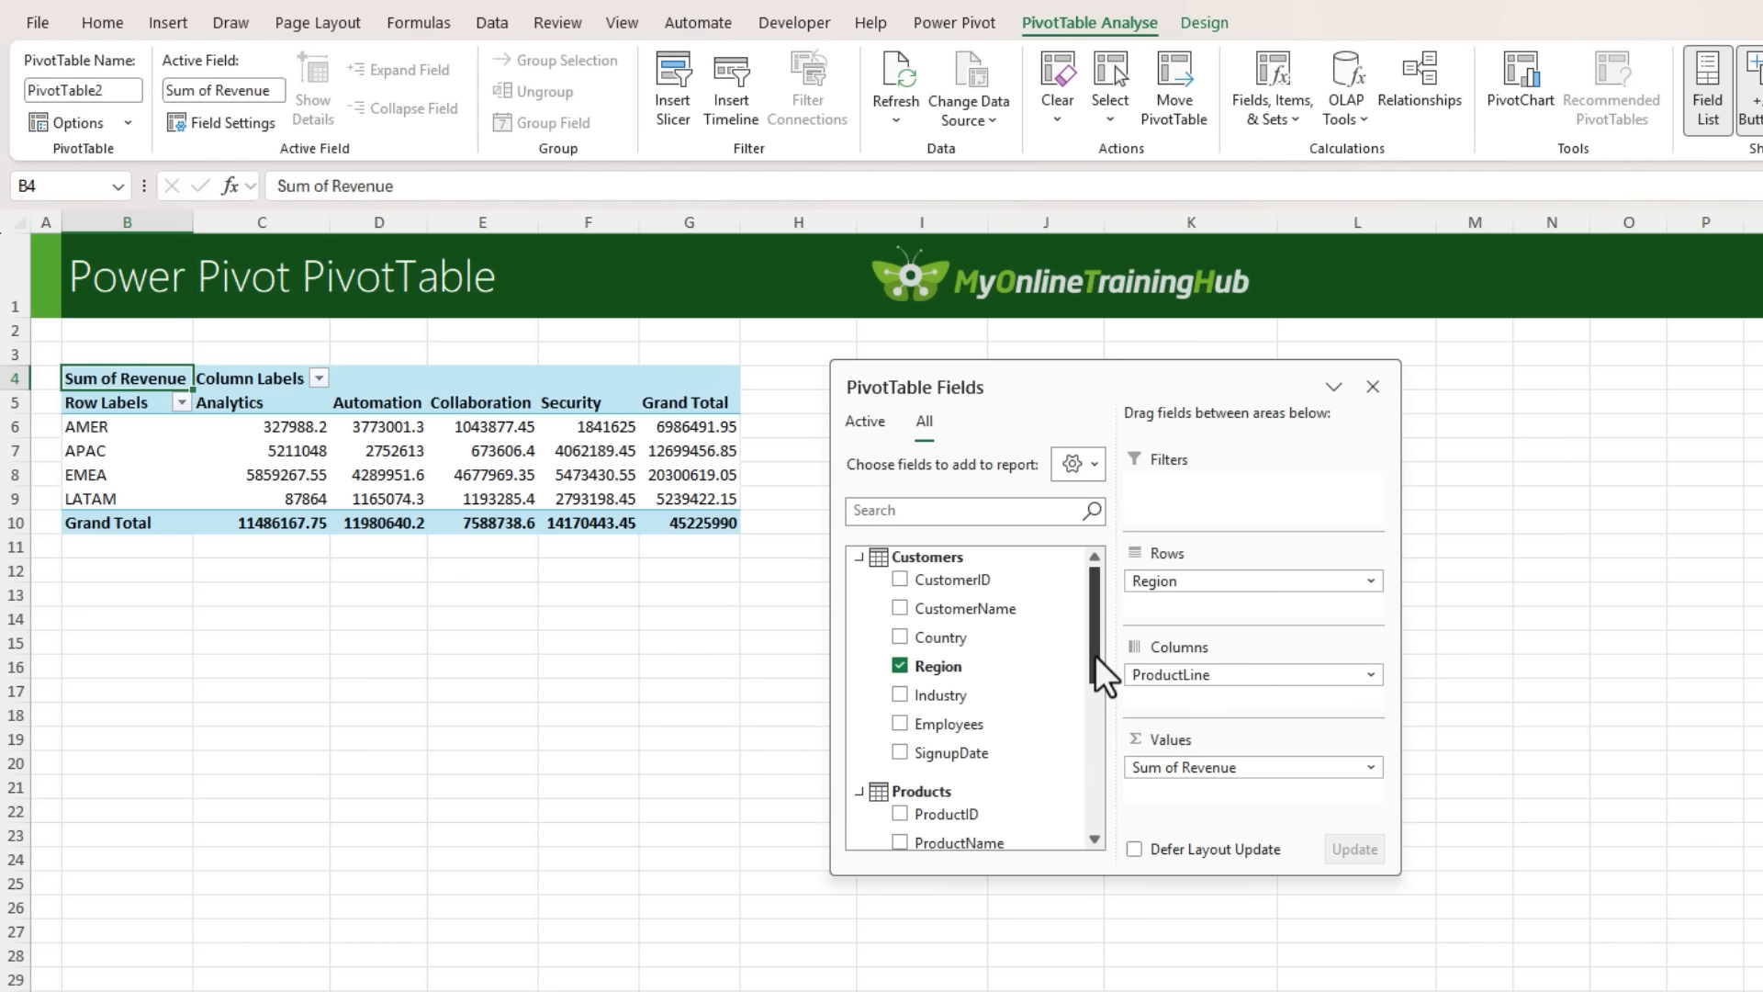
- Replace Sum of Revenue in the PivotTable values with the Total Revenue measure
left_click_drag(1094, 654, 1084, 819)
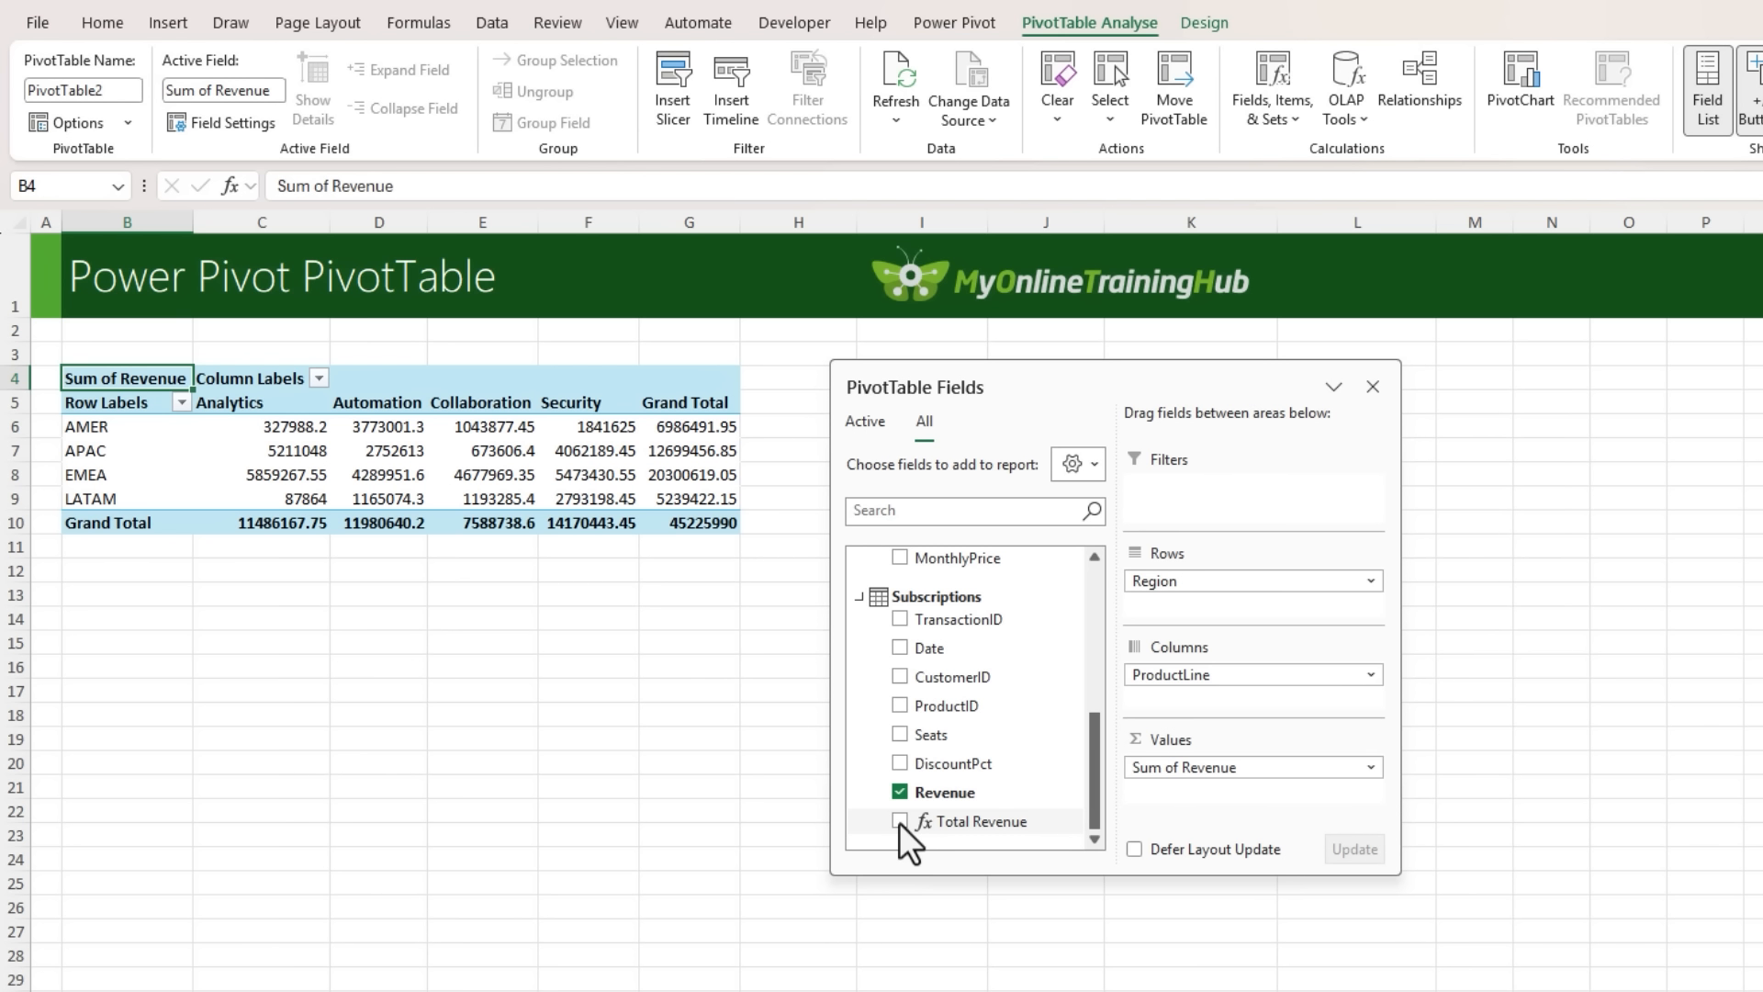
left_click_drag(900, 823, 899, 822)
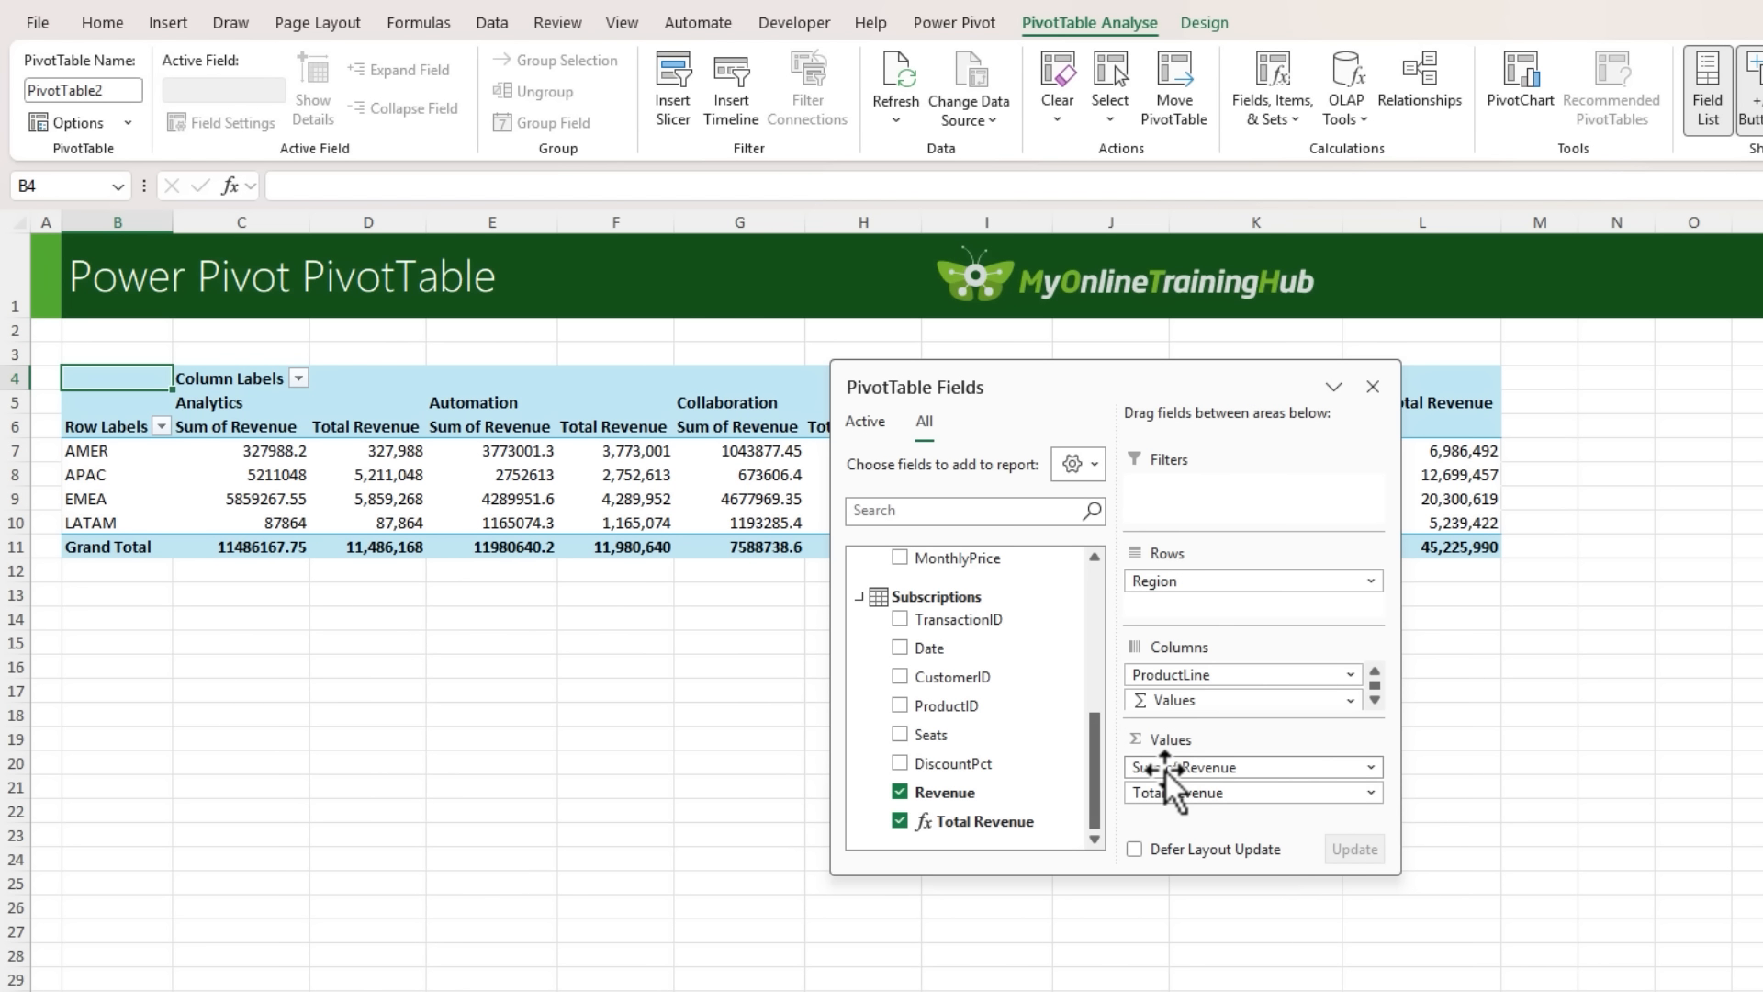
left_click_drag(1165, 772, 1602, 790)
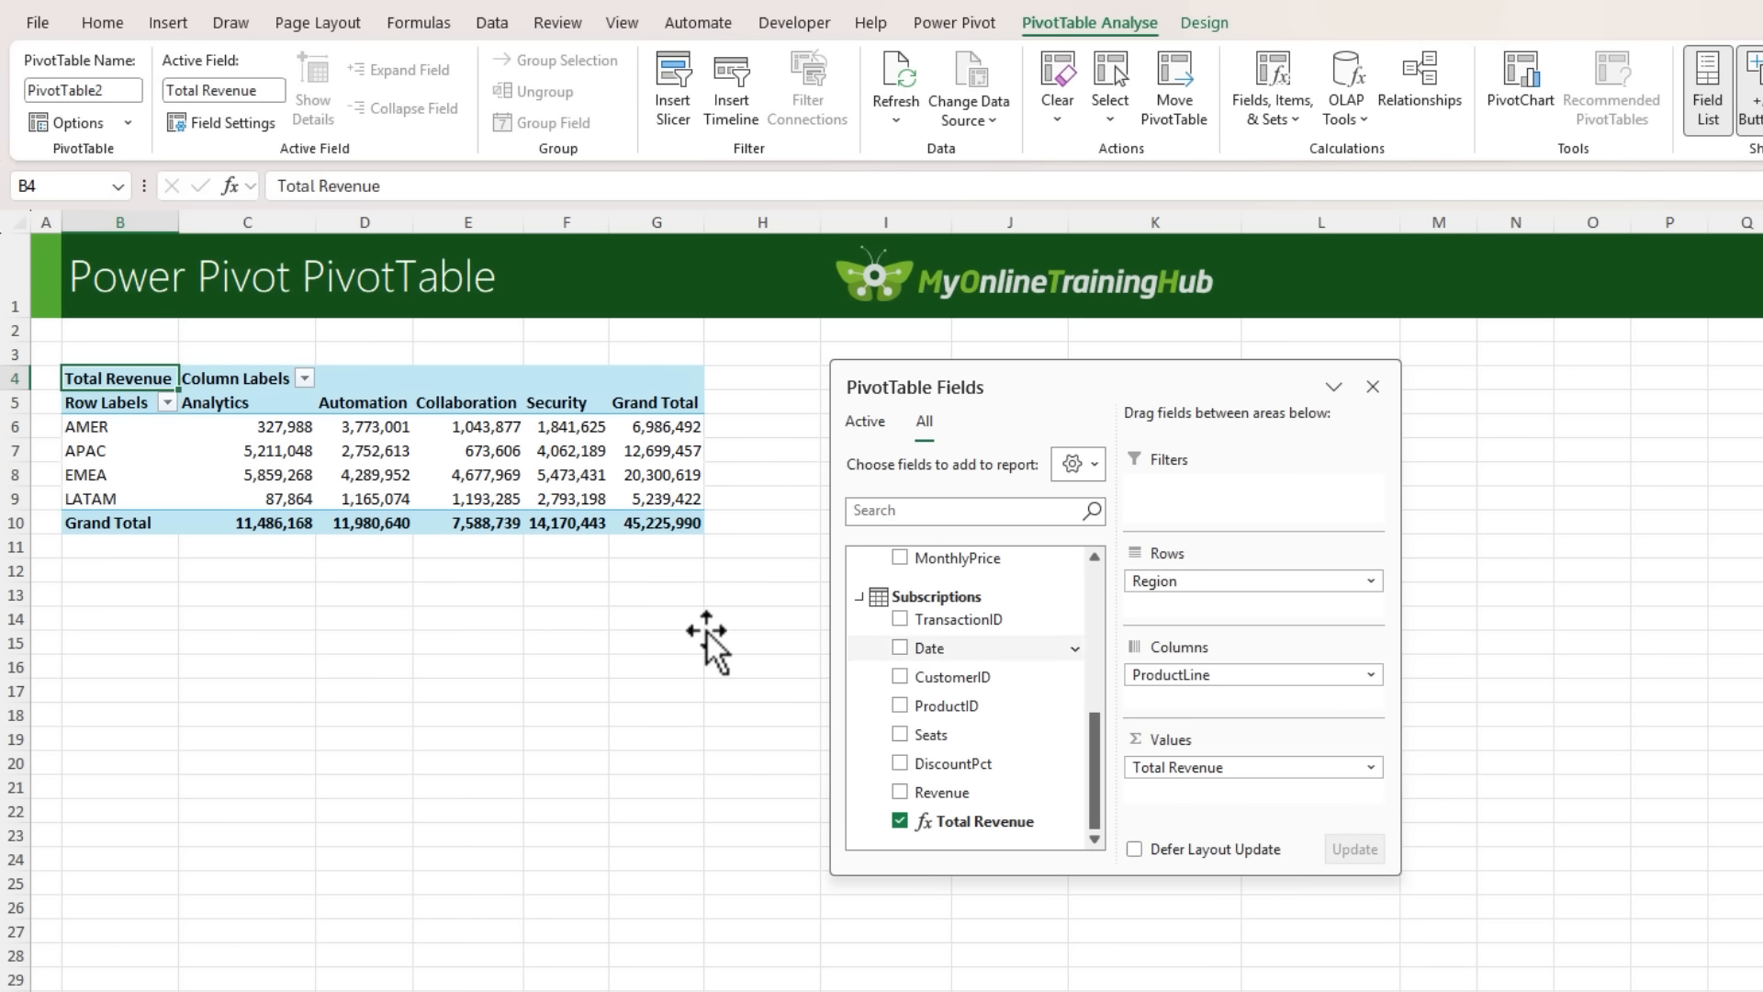
- Swap the ProductLine columns for a count of Subscriptions CustomerID in values, and compare it with the last record on the Customers sheet
left_click_drag(1220, 677, 1646, 617)
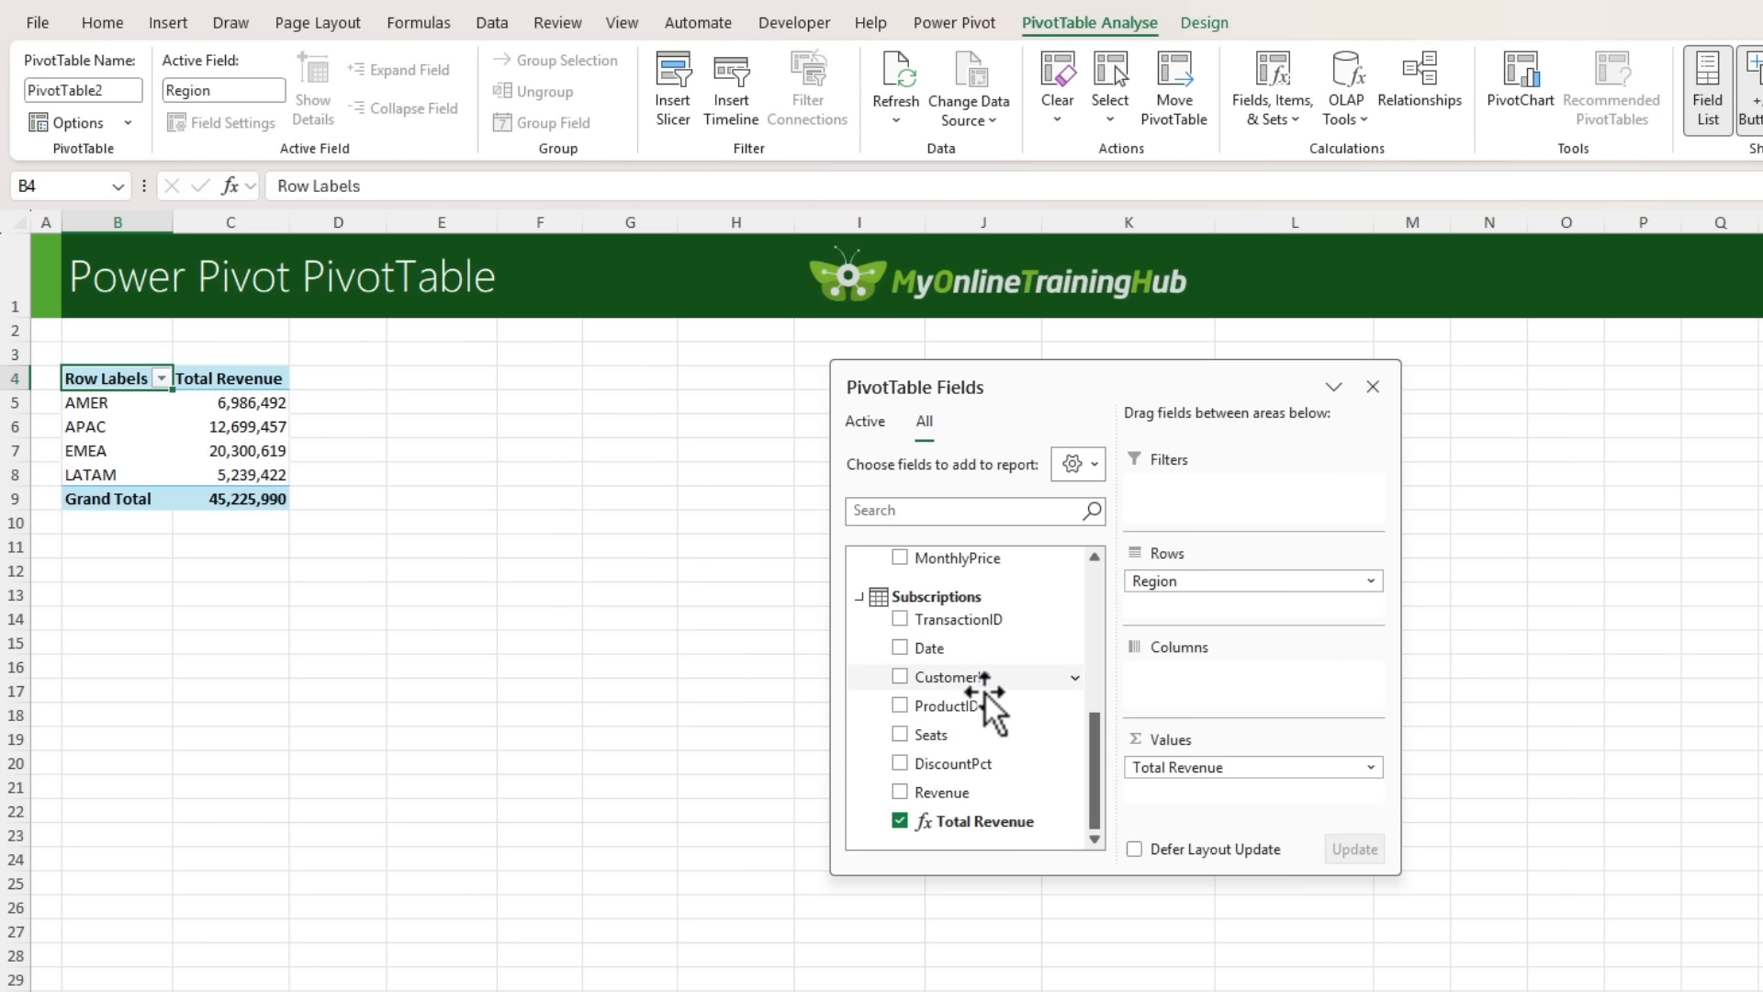
left_click_drag(984, 693, 1203, 794)
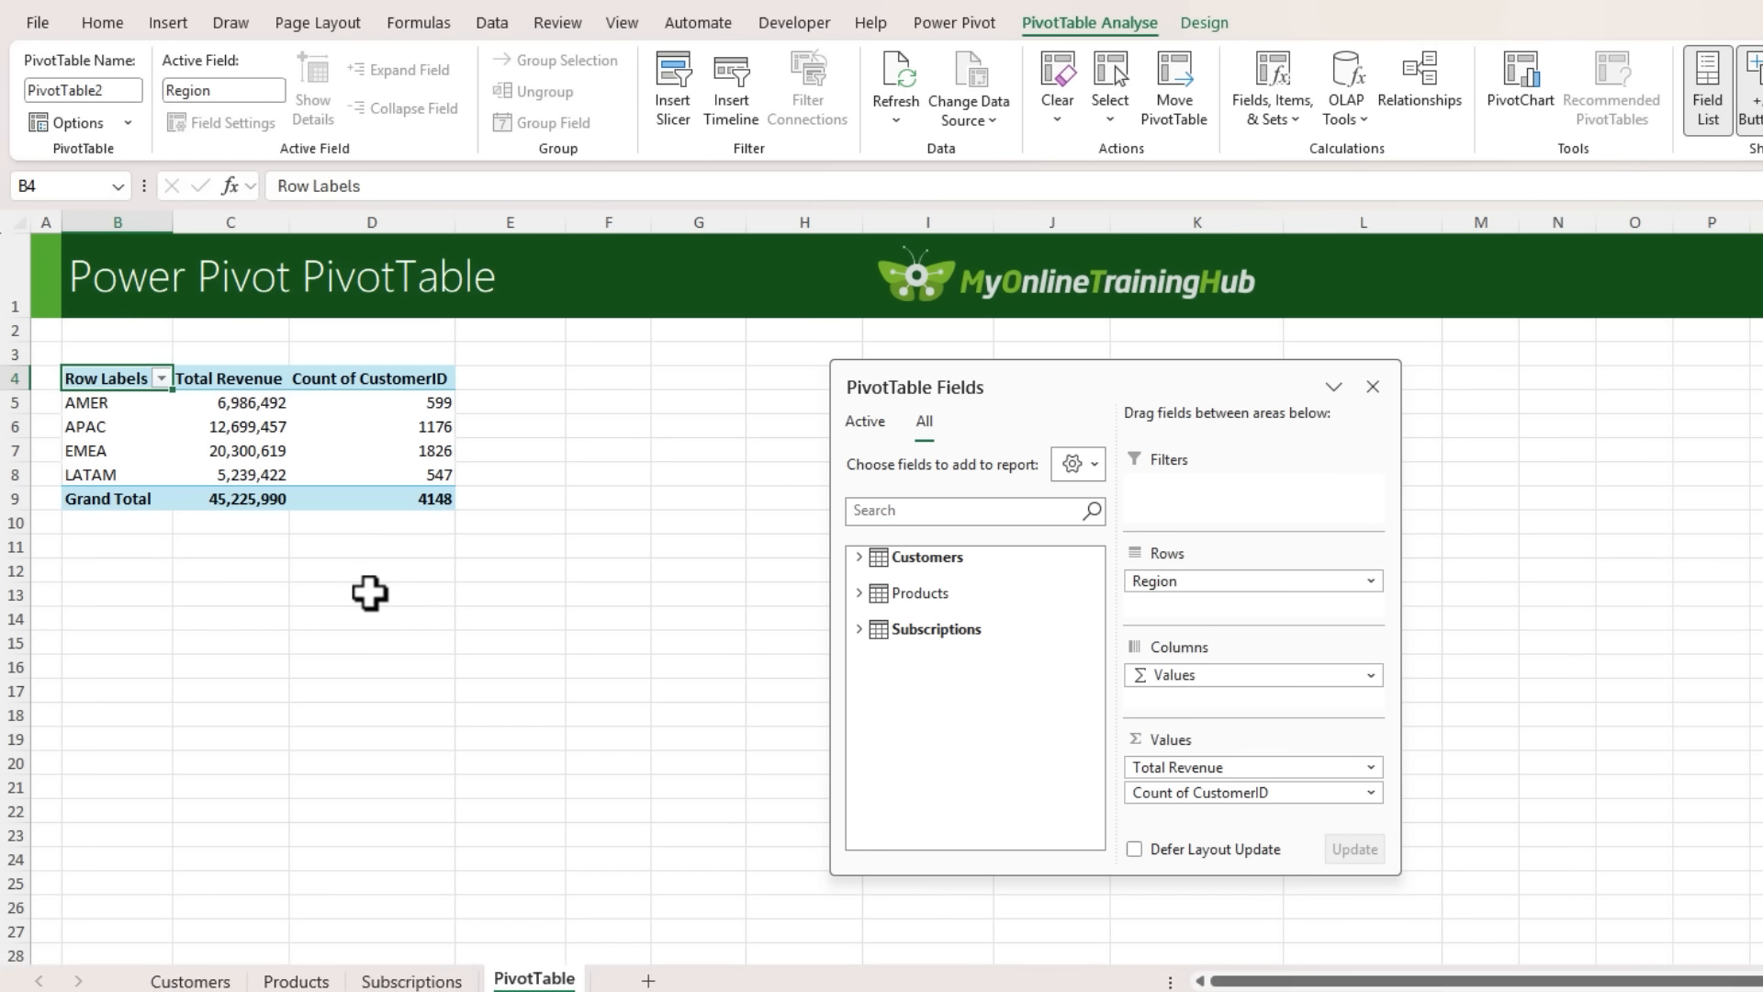
left_click(188, 969)
key("ctrl+Down")
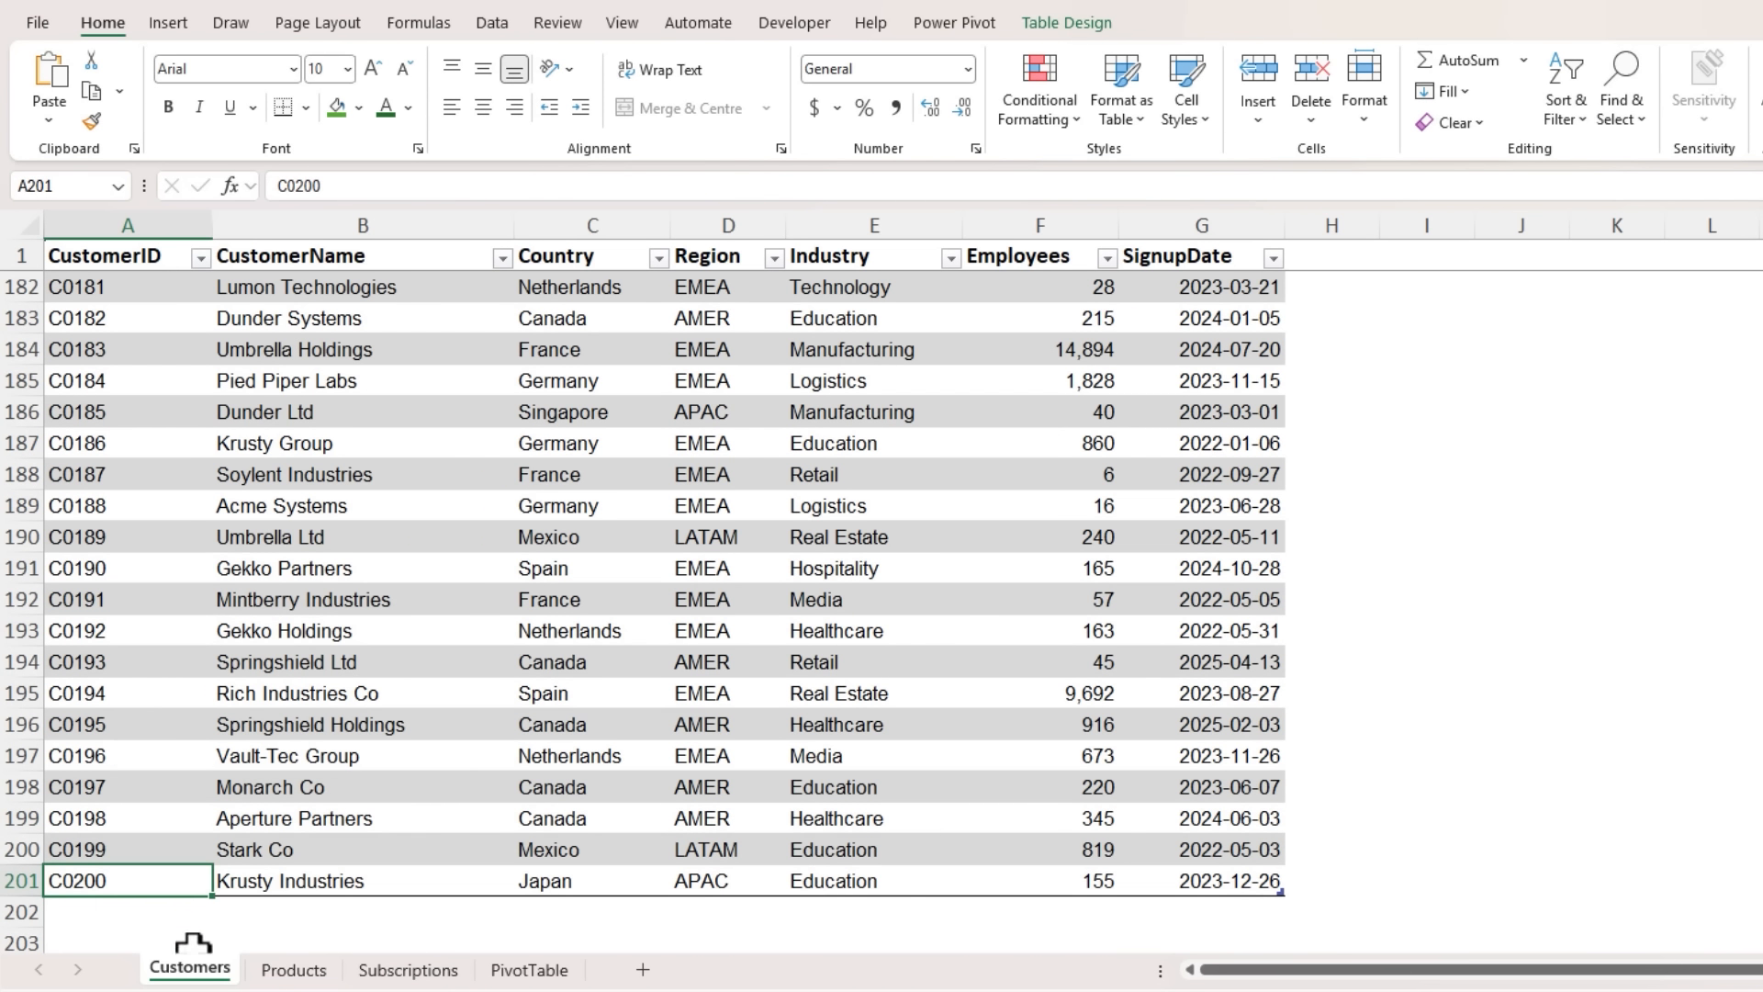
left_click(541, 971)
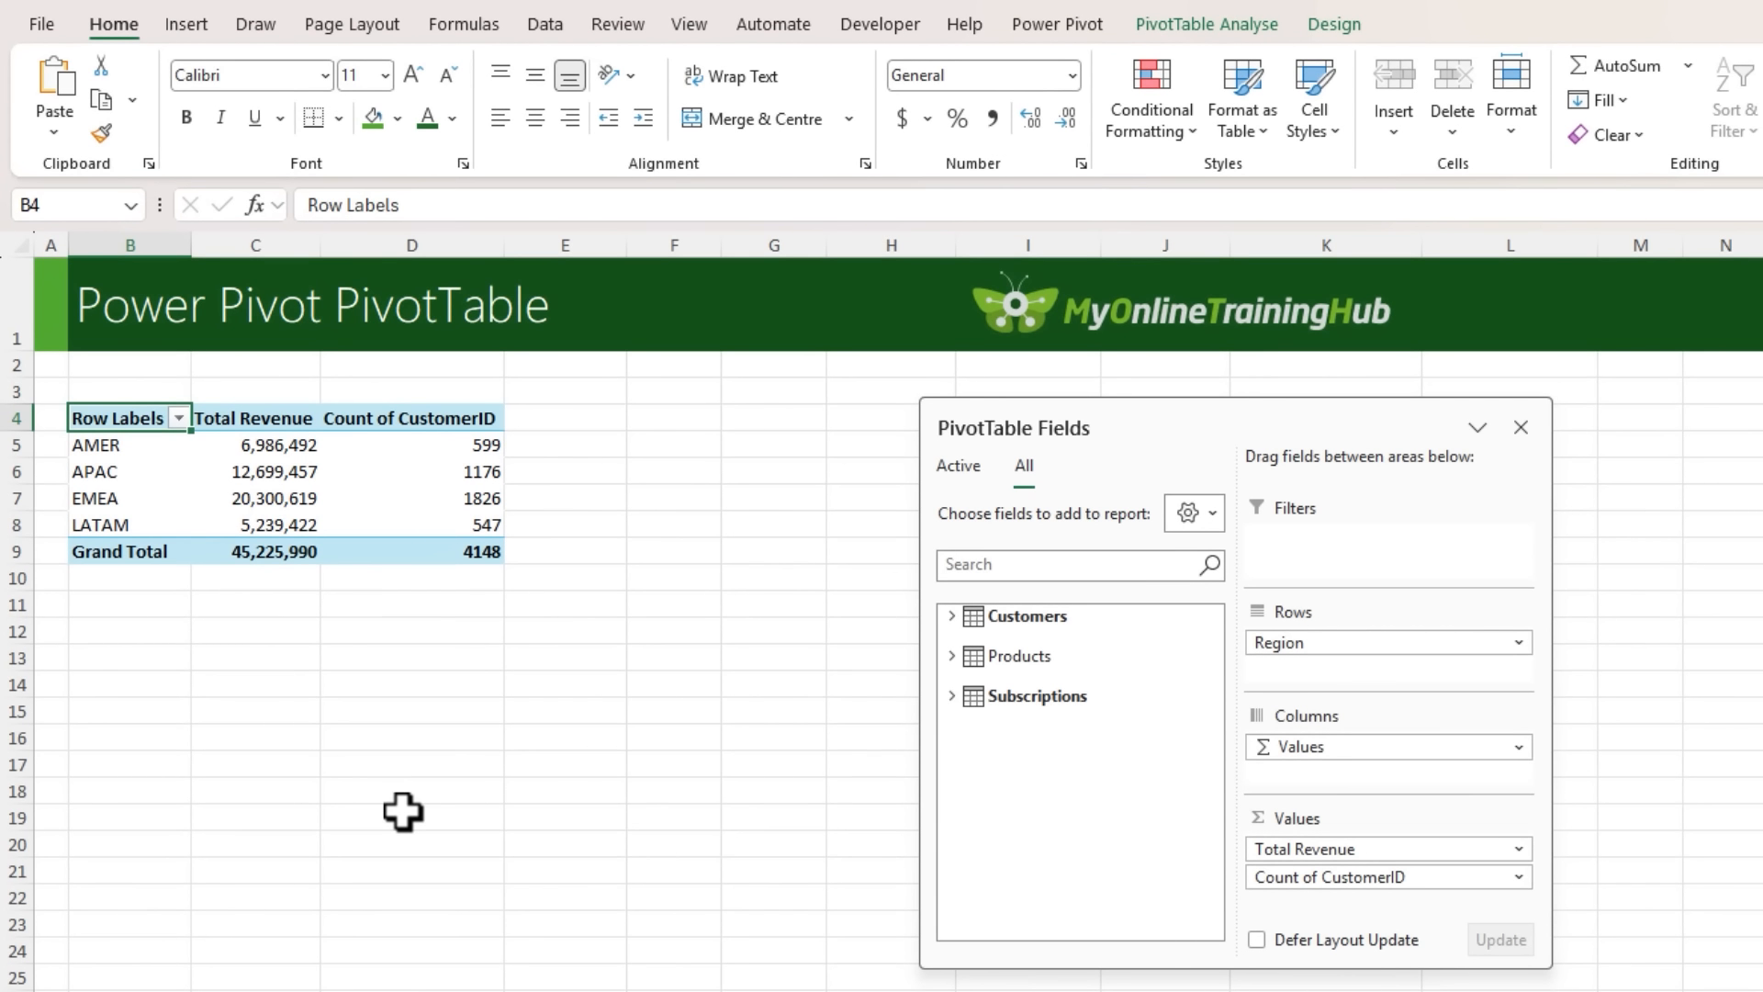
- Start a Customer Count measure in the Subscriptions table with the formula =DISTINCTCOUNT(Subscriptions[CustomerID])
left_click_drag(1231, 417, 954, 387)
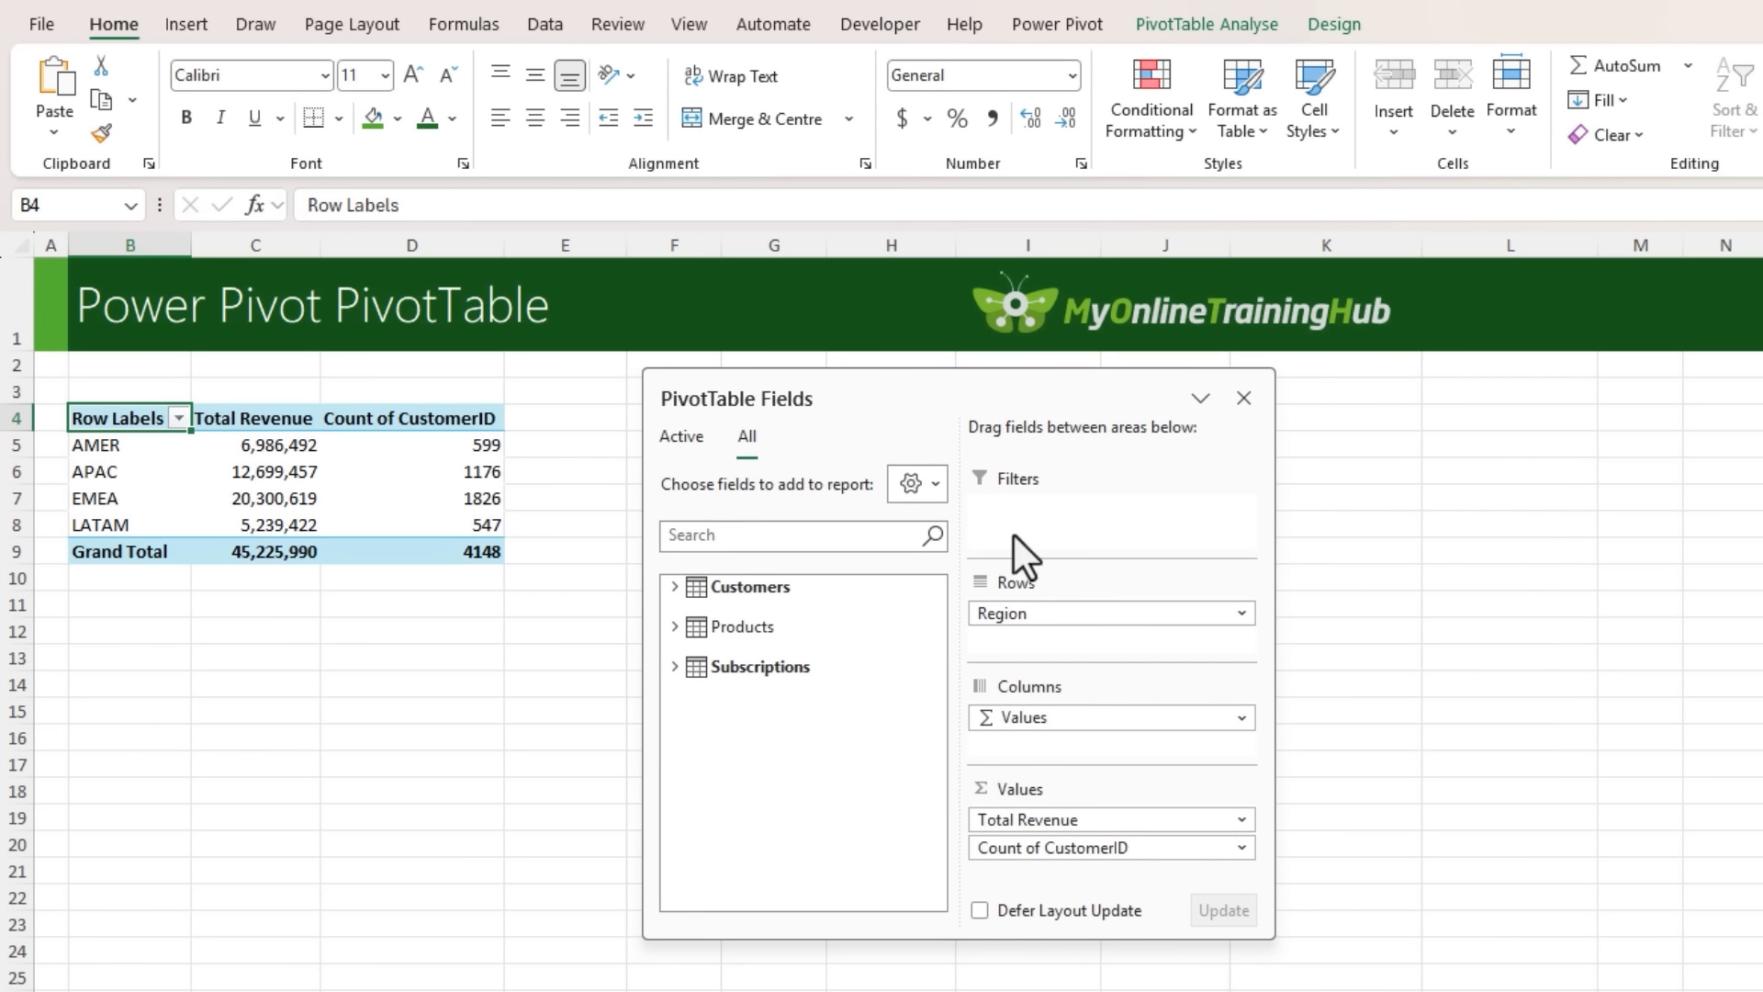
right_click(795, 669)
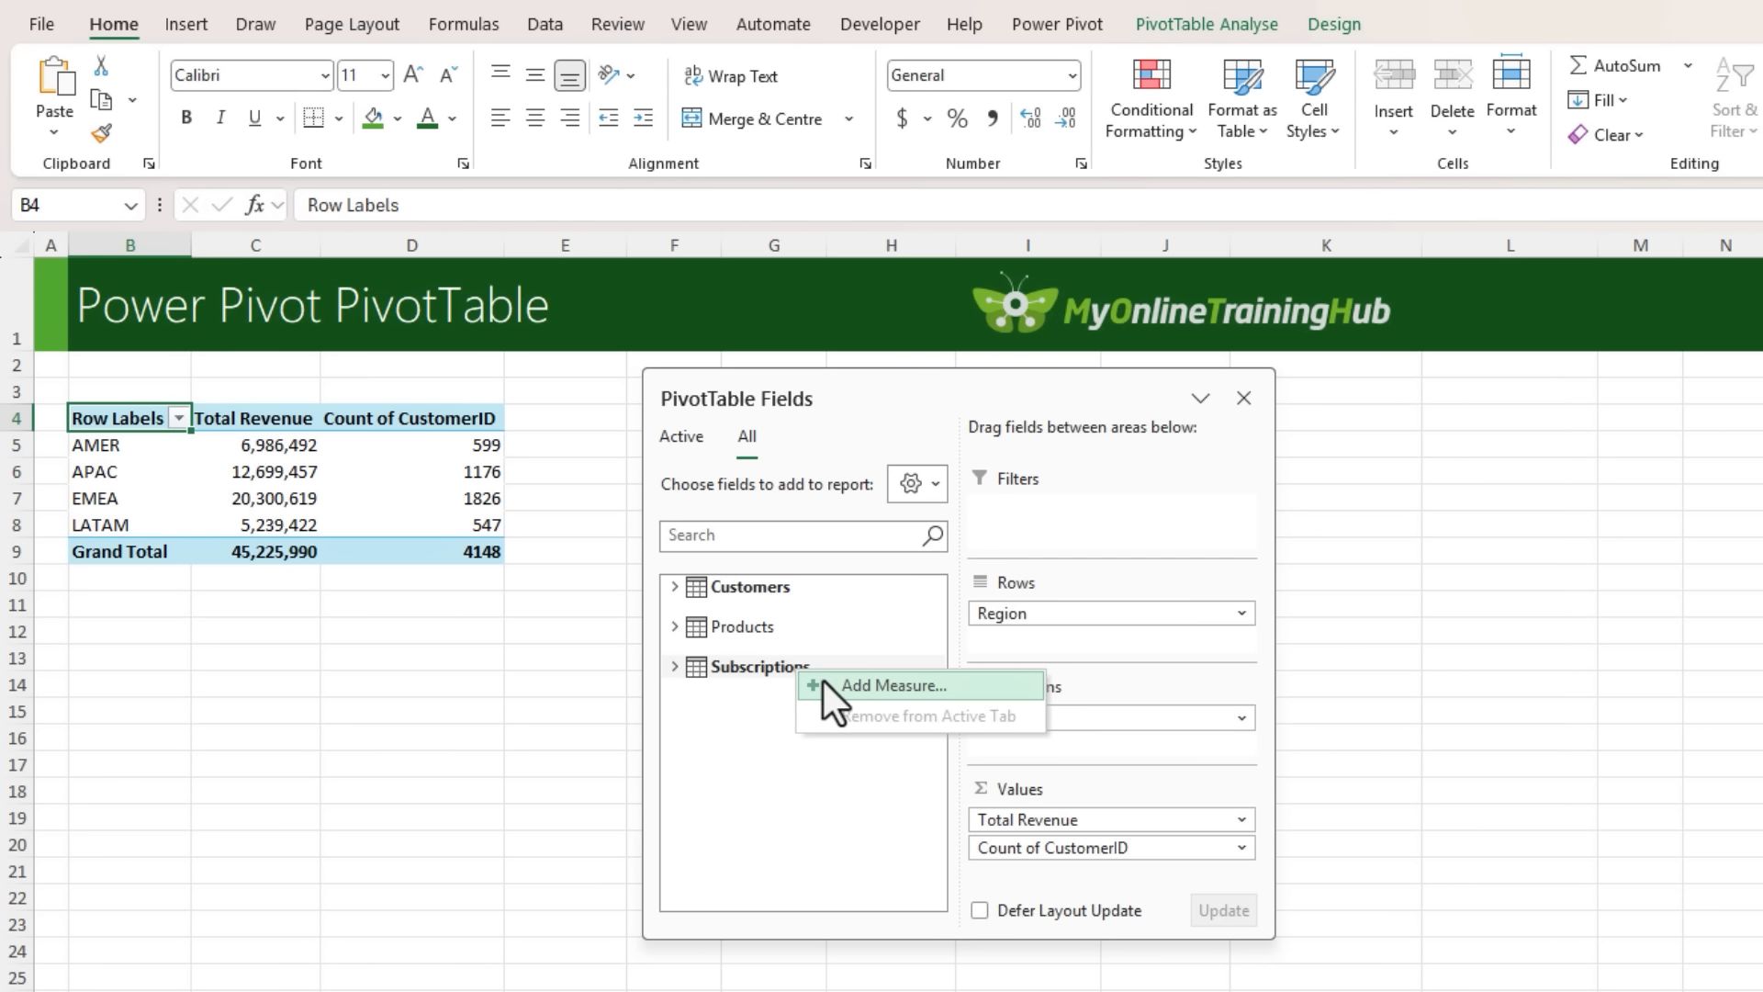
left_click(829, 681)
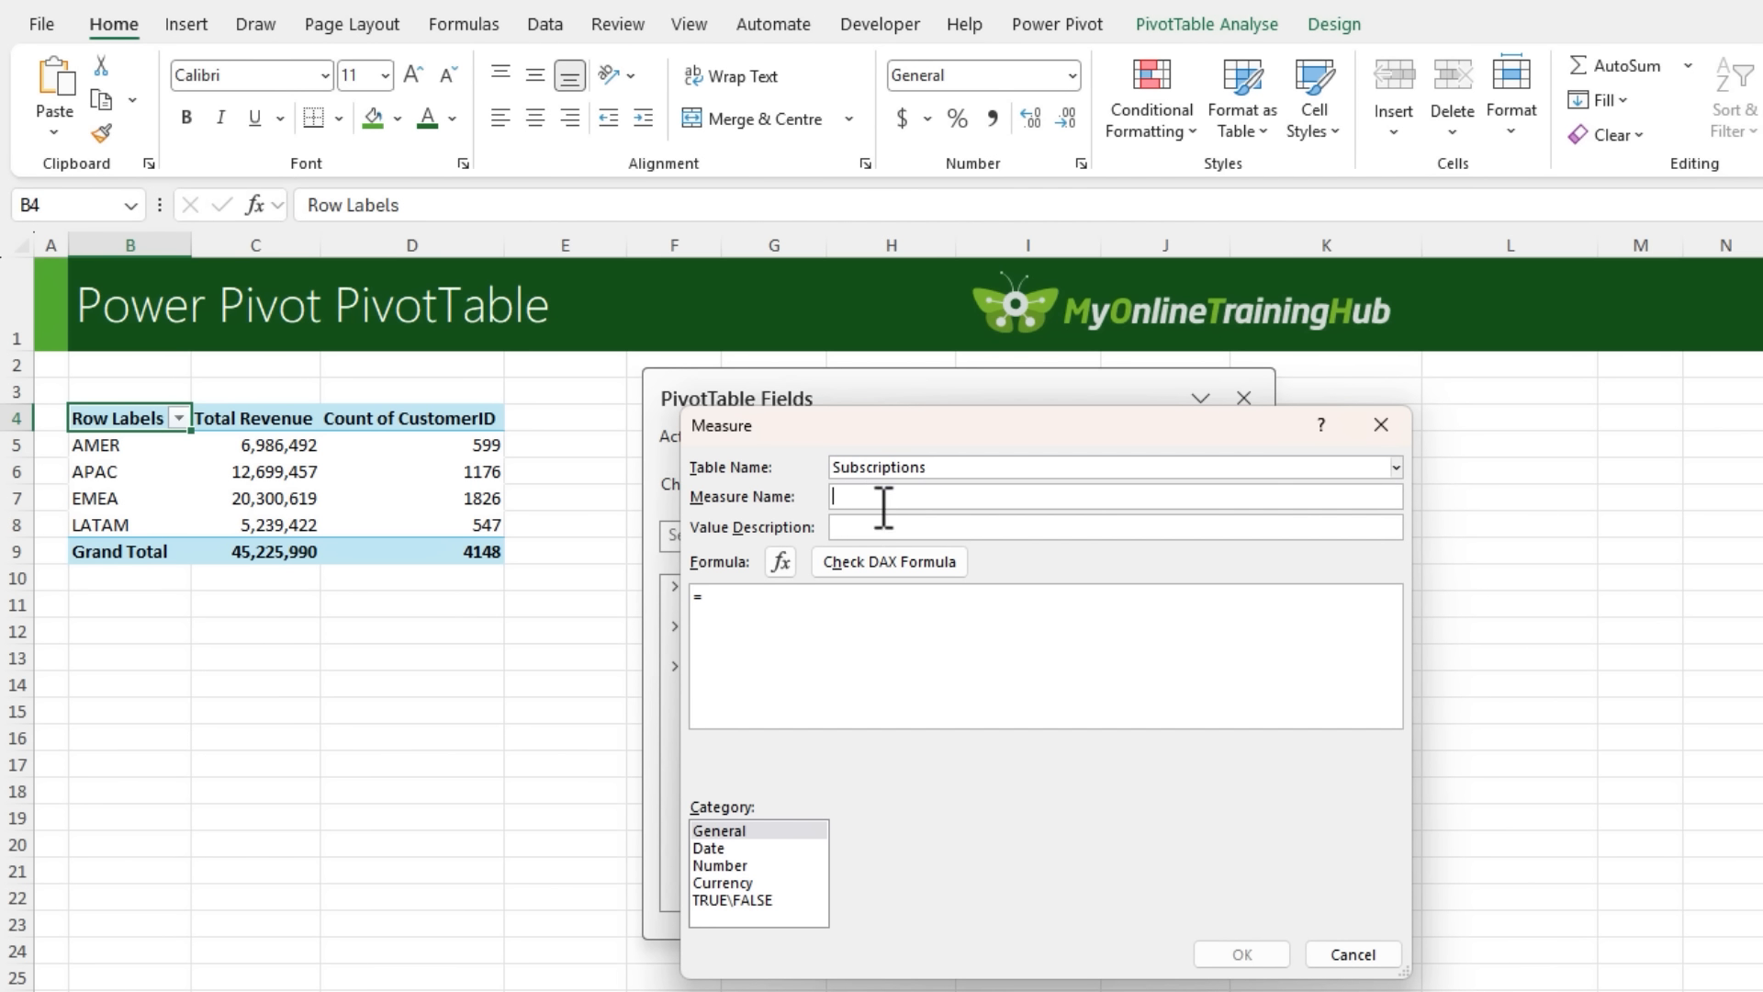
type("Customer Count")
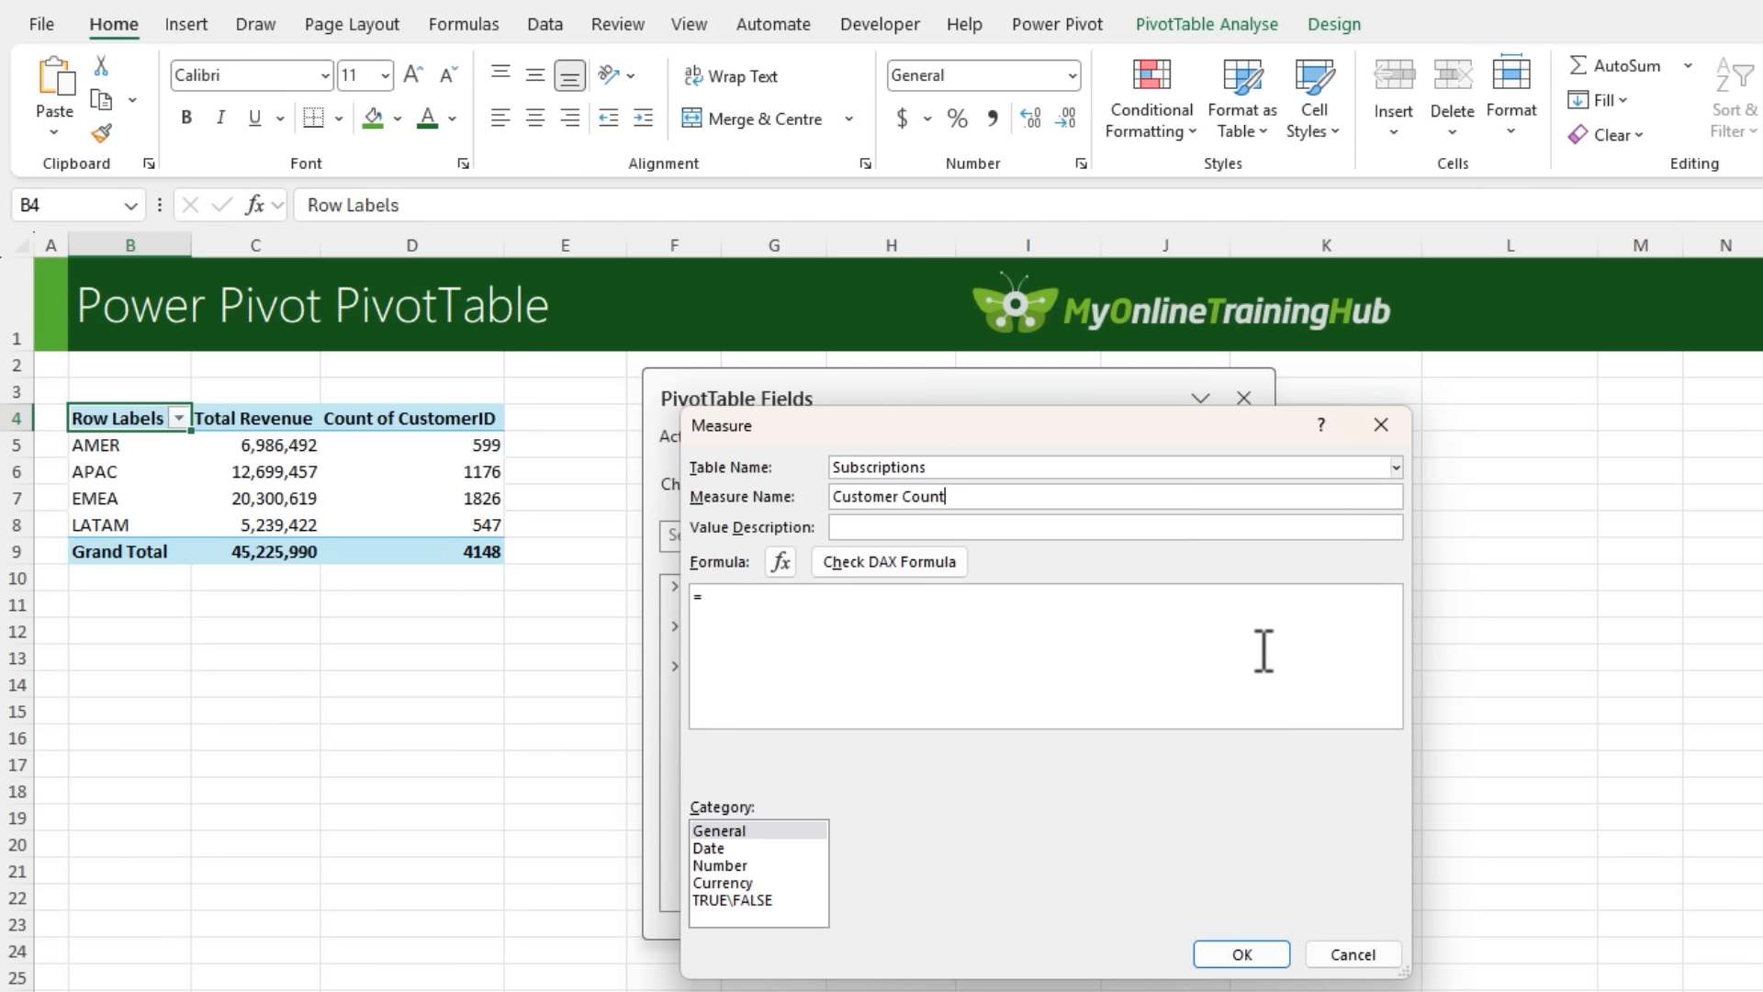
left_click(1236, 654)
type("DISTIN")
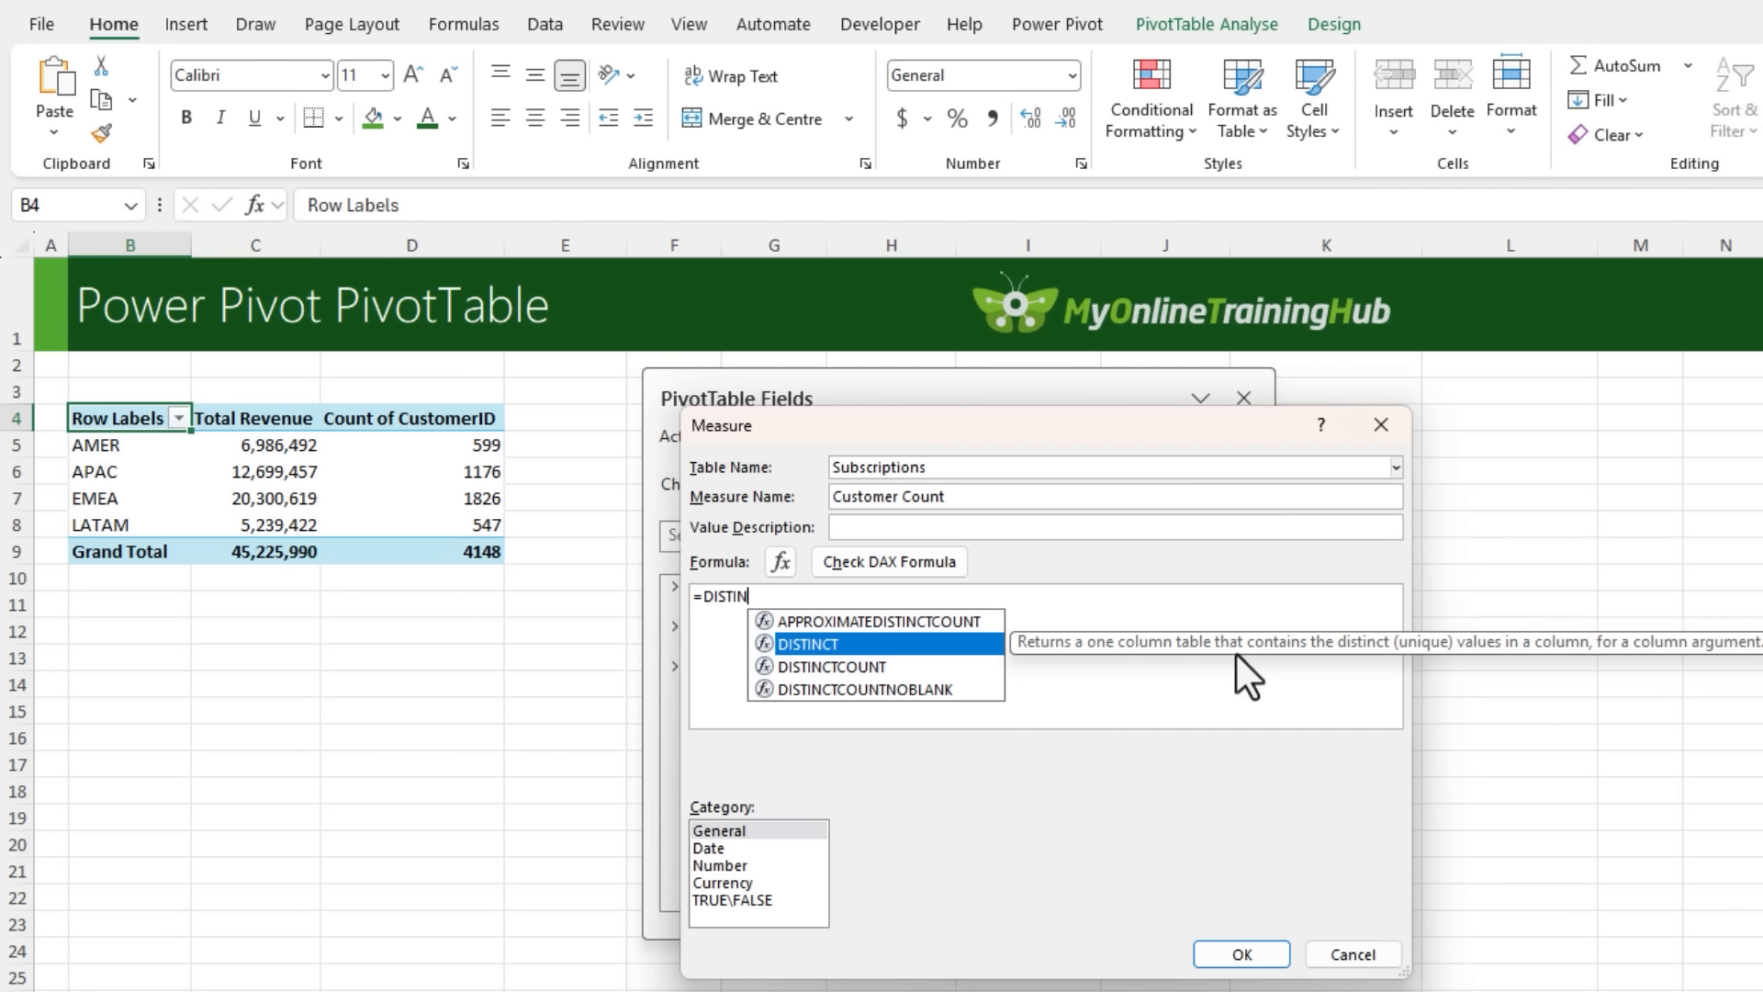
key("Down")
key("Tab")
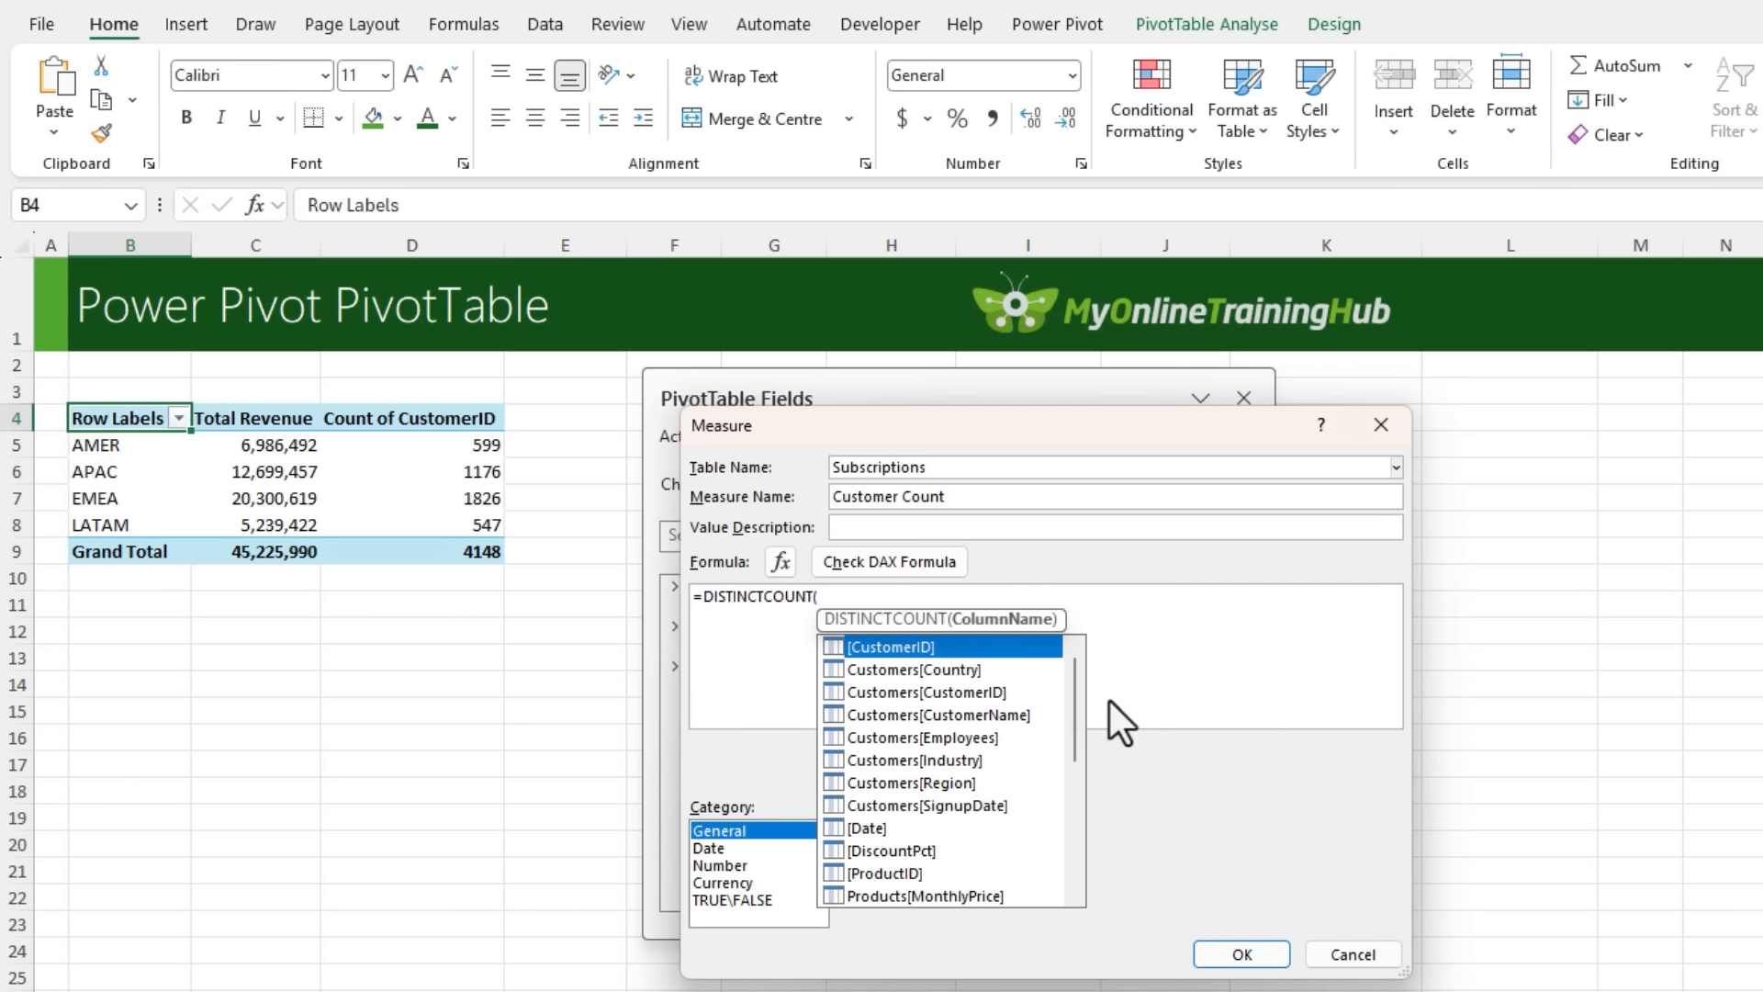
left_click_drag(1082, 709, 1050, 841)
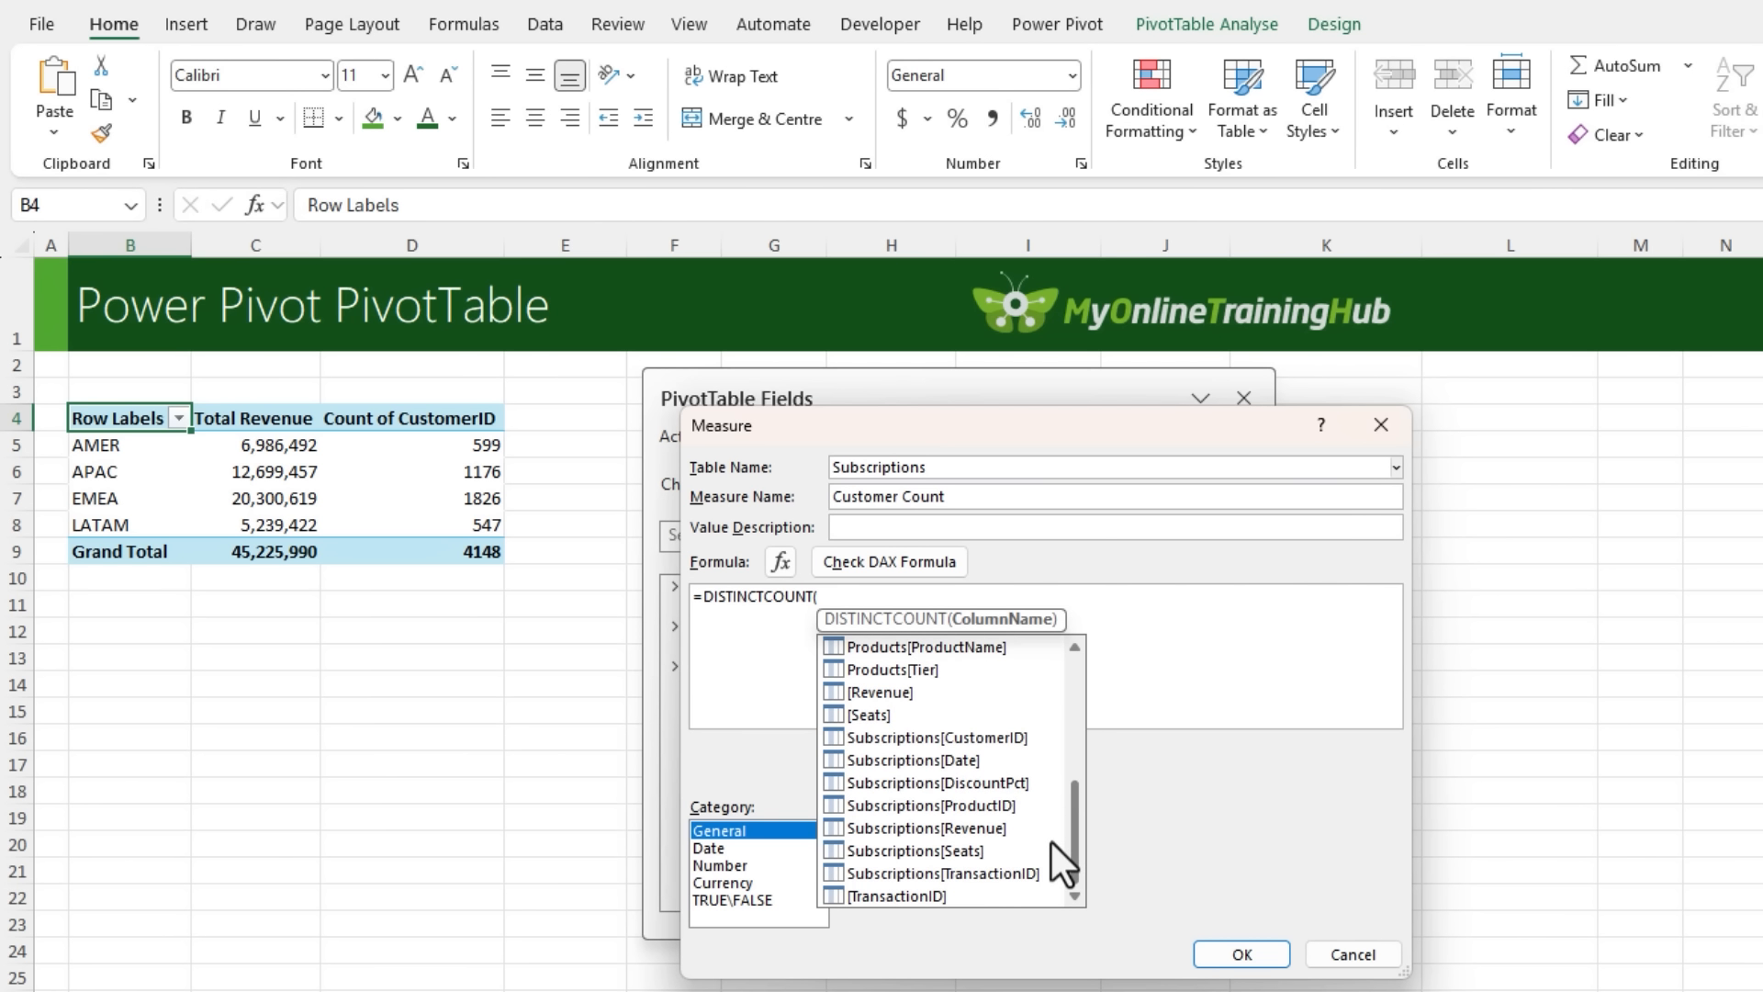
double_click(896, 736)
type(")")
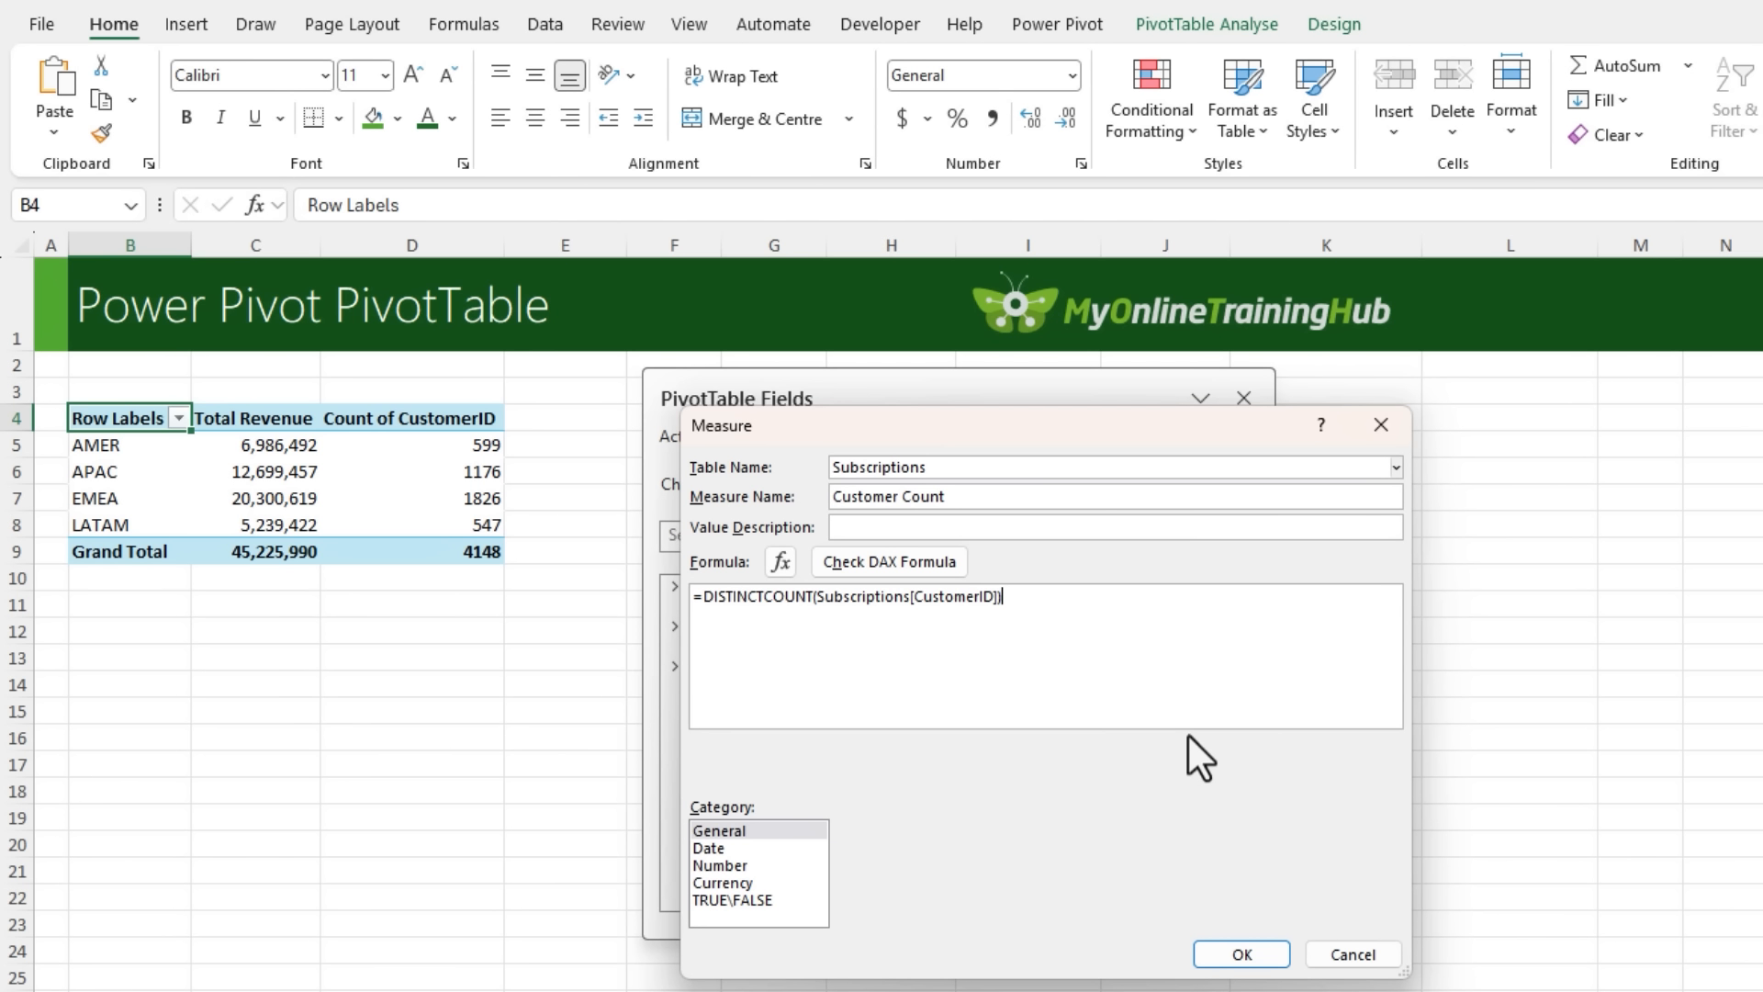
- Check the Customer Count formula, format the measure as Number with a thousands separator, and save it
left_click(917, 571)
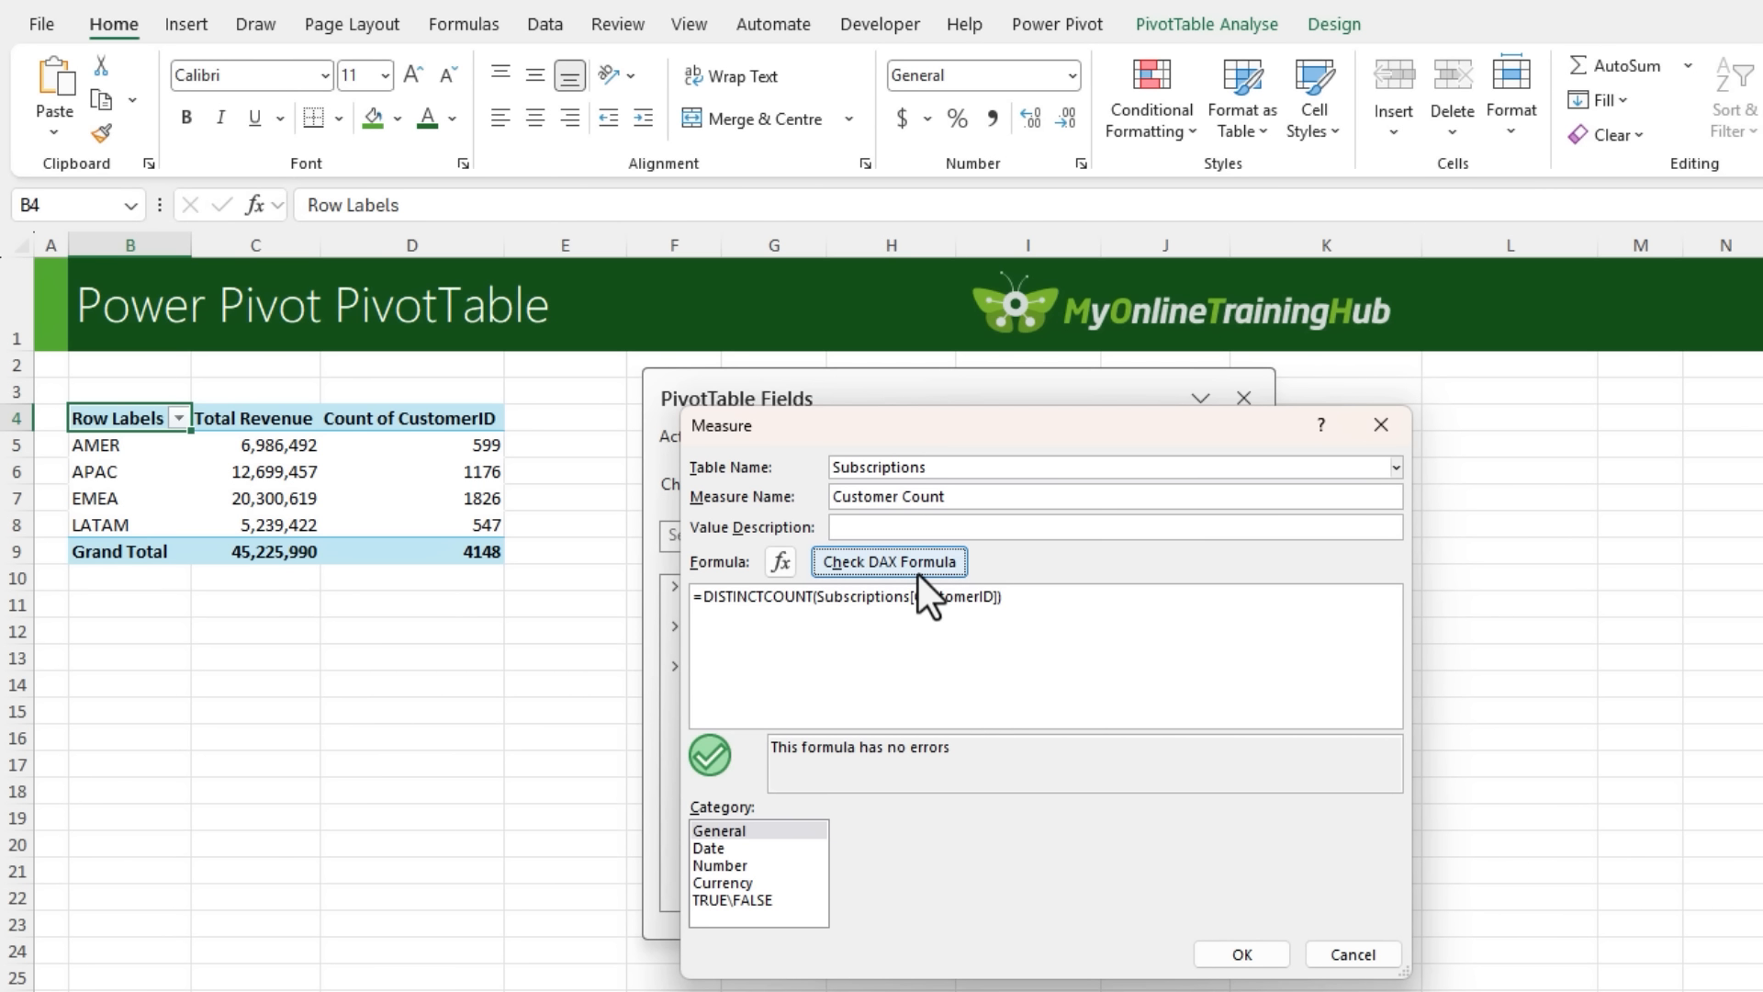
left_click(729, 867)
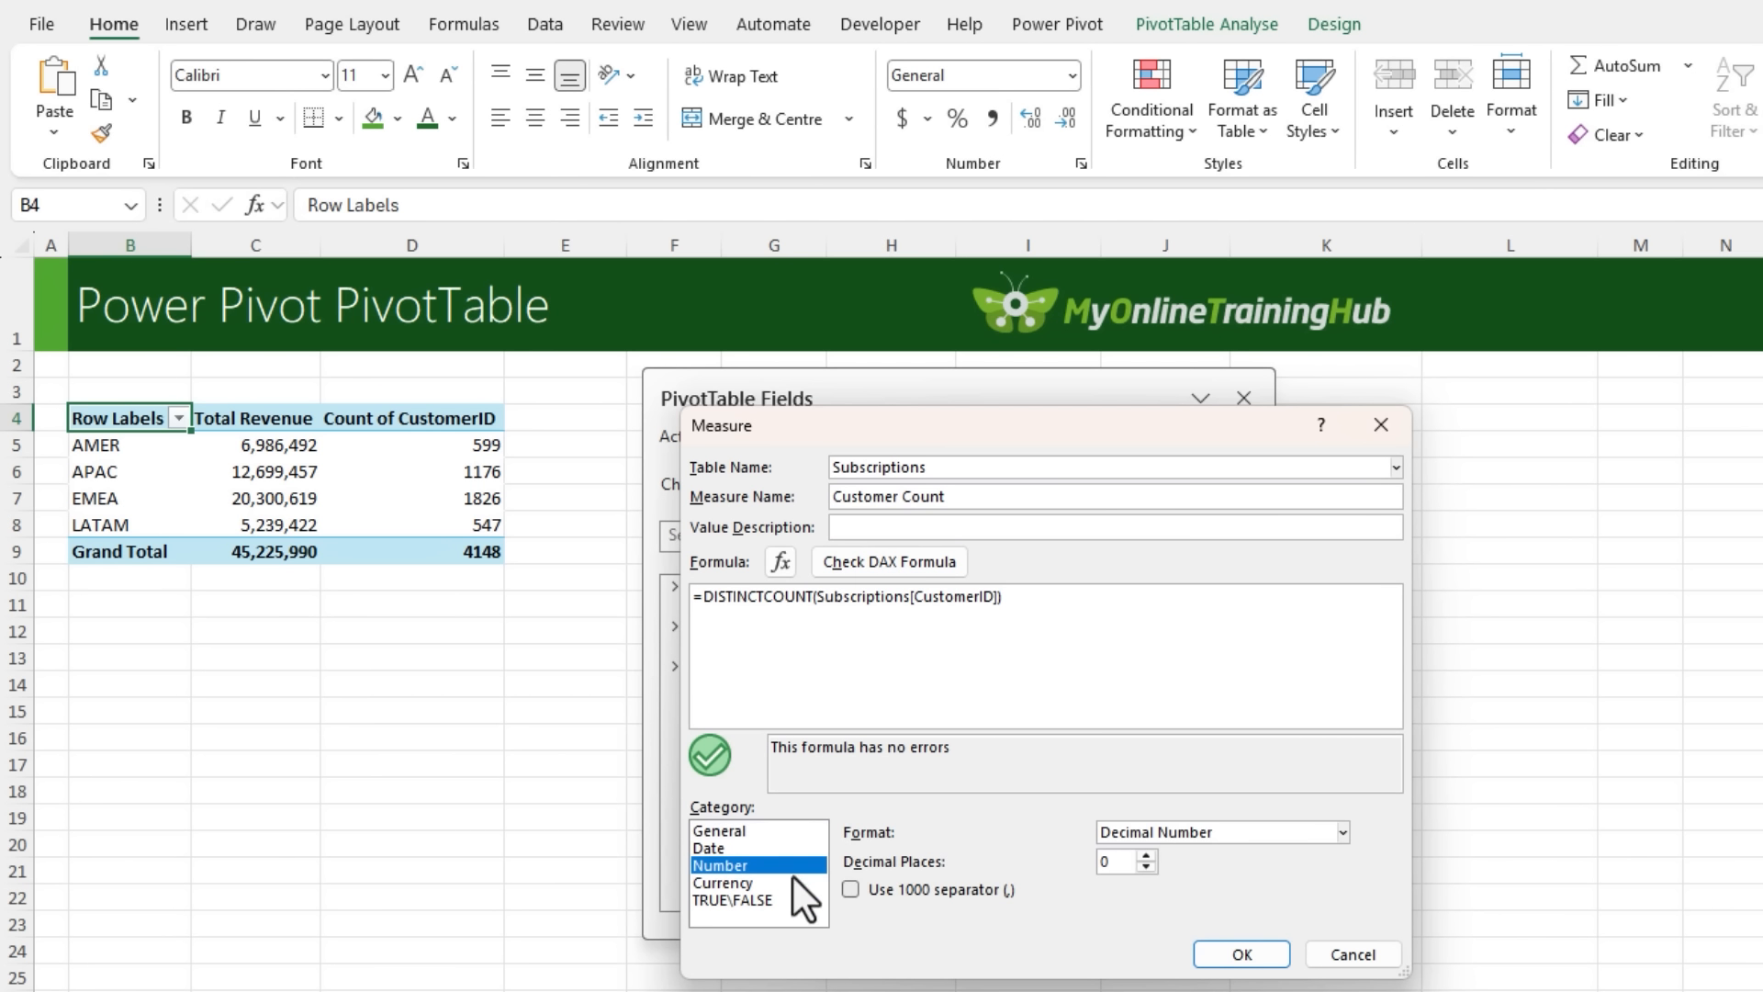
left_click(882, 888)
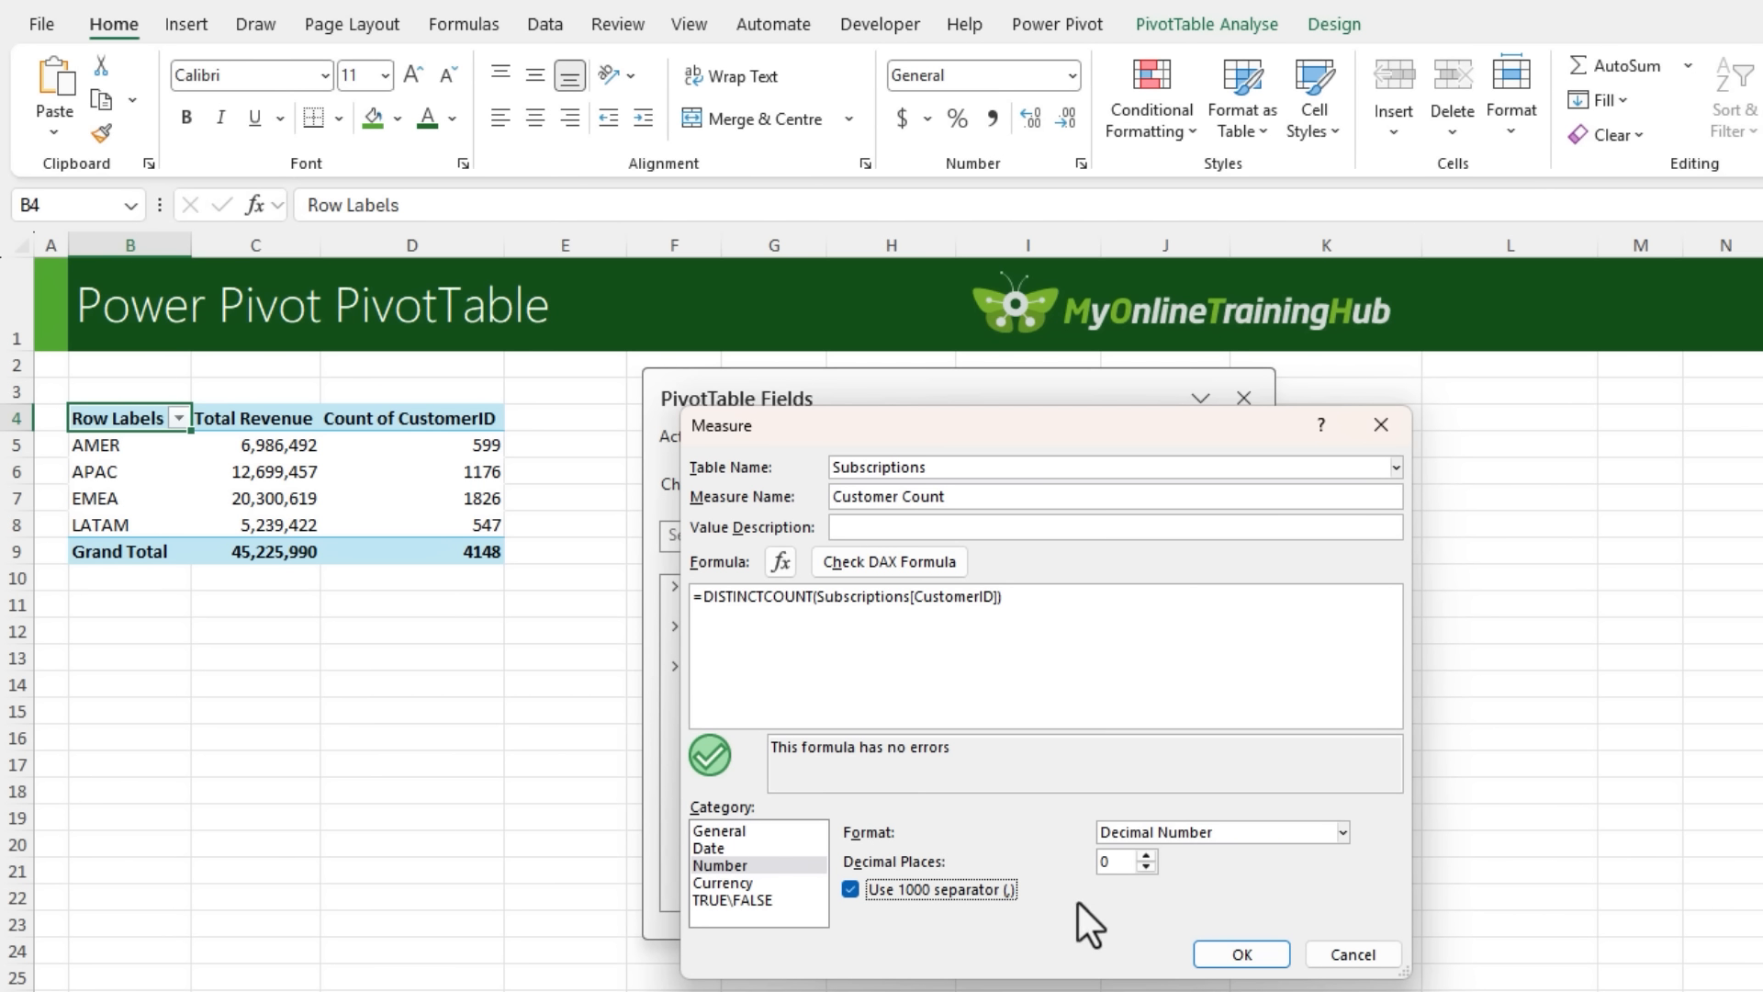
left_click(1215, 957)
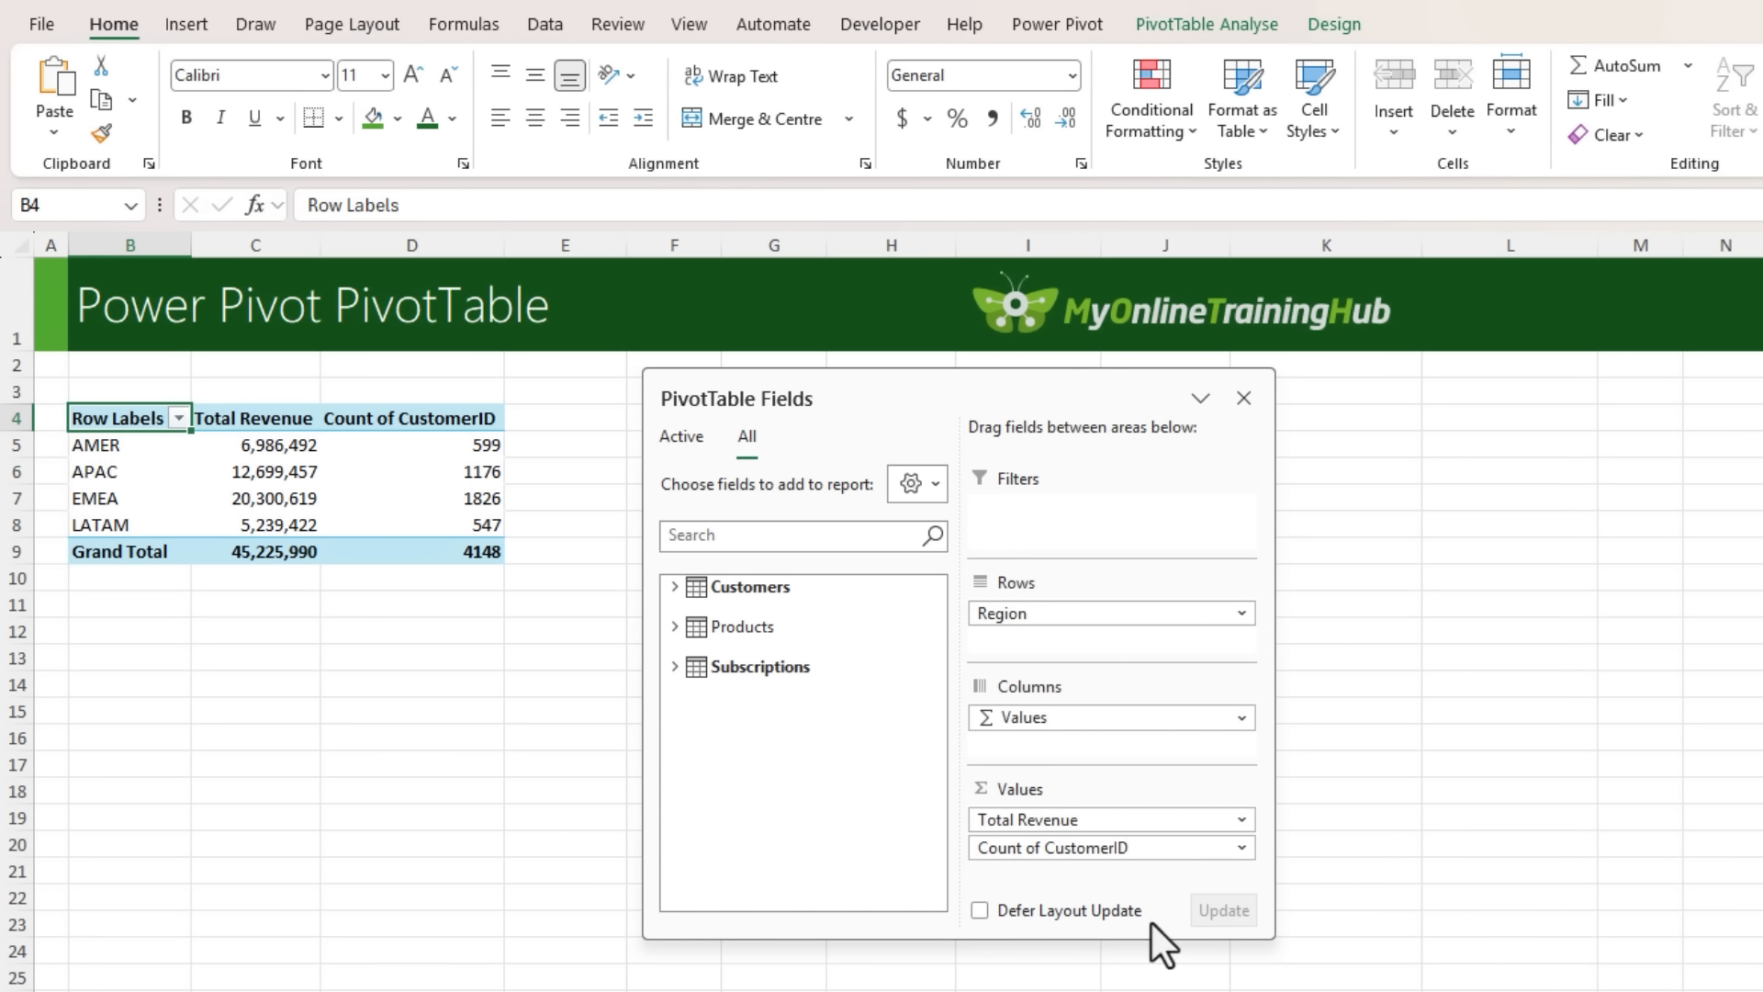
- Replace Count of CustomerID in the PivotTable values with the Customer Count measure from the Subscriptions table
left_click(674, 667)
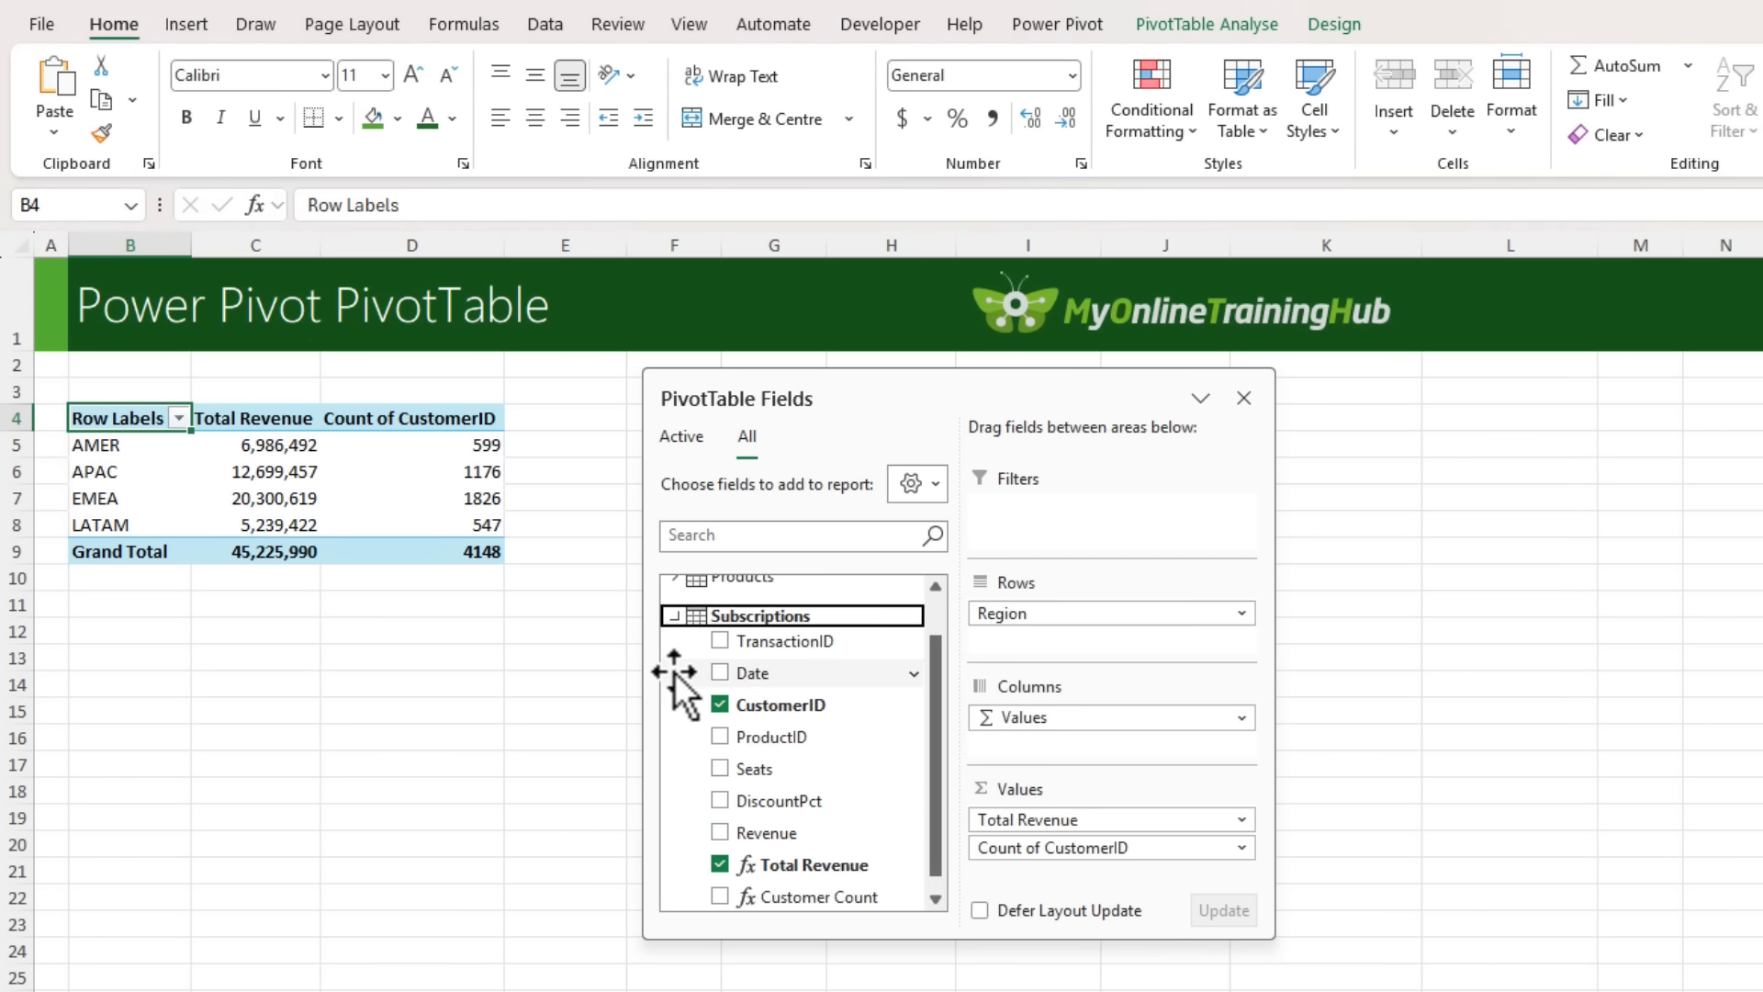
left_click(719, 880)
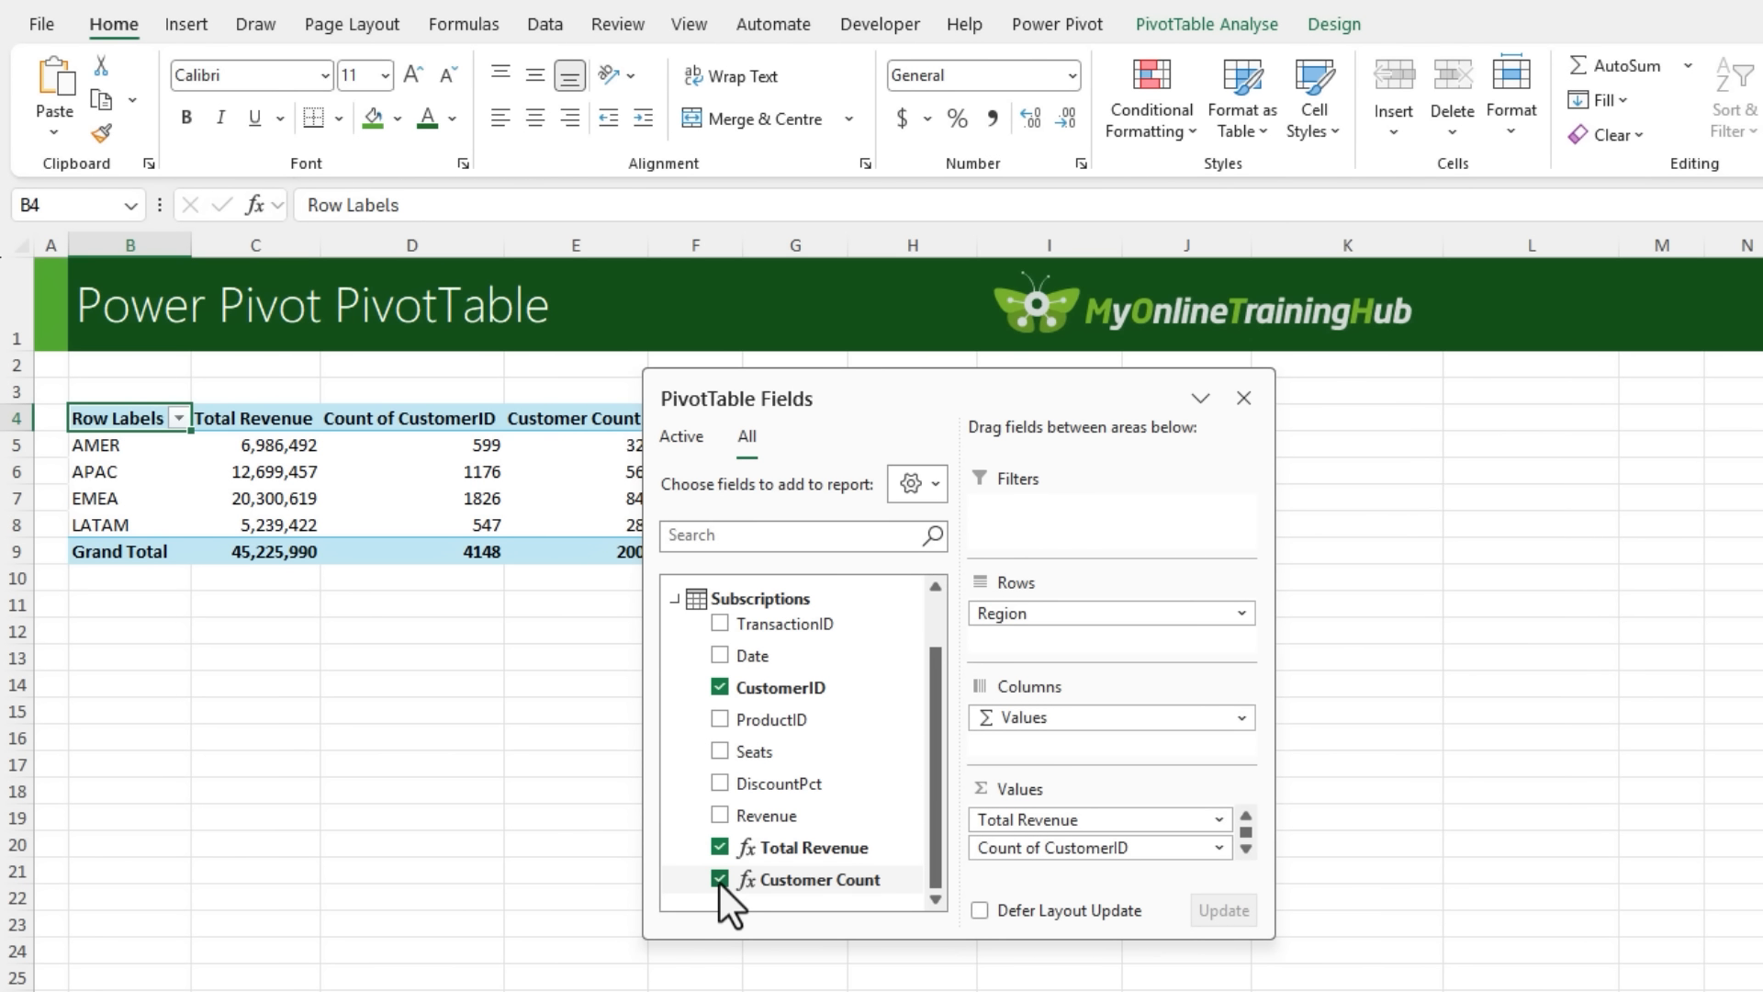
left_click_drag(958, 390, 1194, 395)
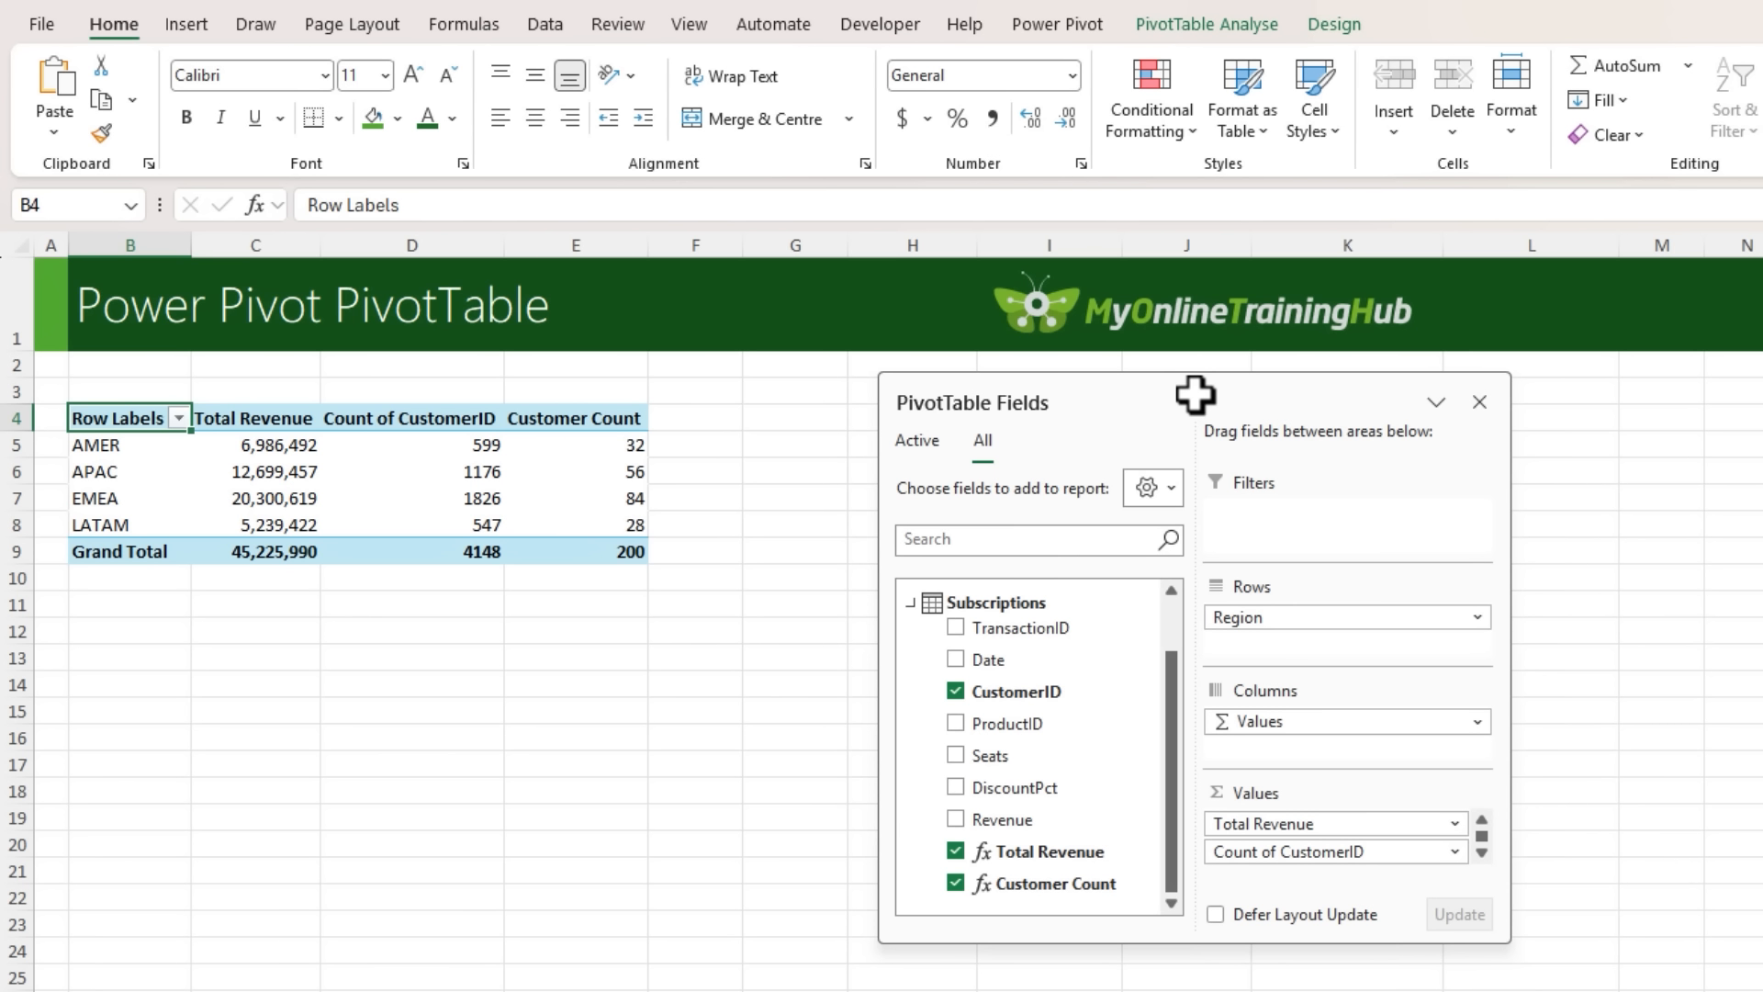
left_click_drag(1315, 852, 656, 786)
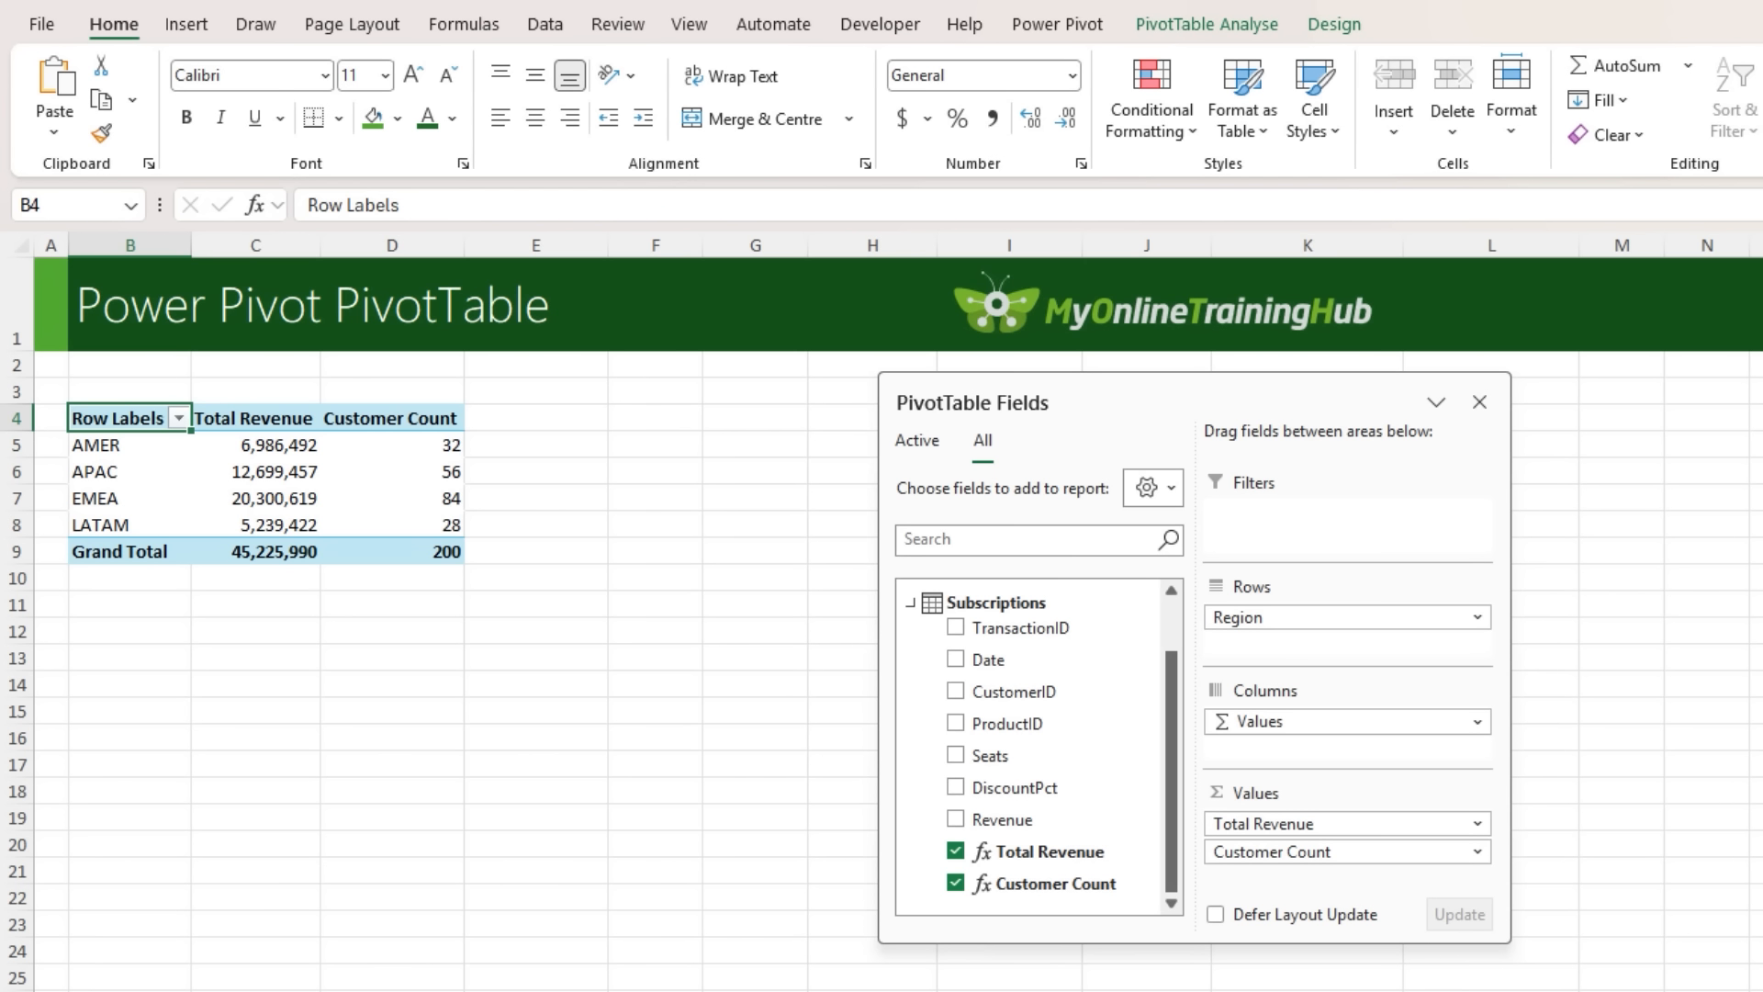
- Start a new measure named ARPU in the Subscriptions table
left_click(256, 419)
left_click(391, 418)
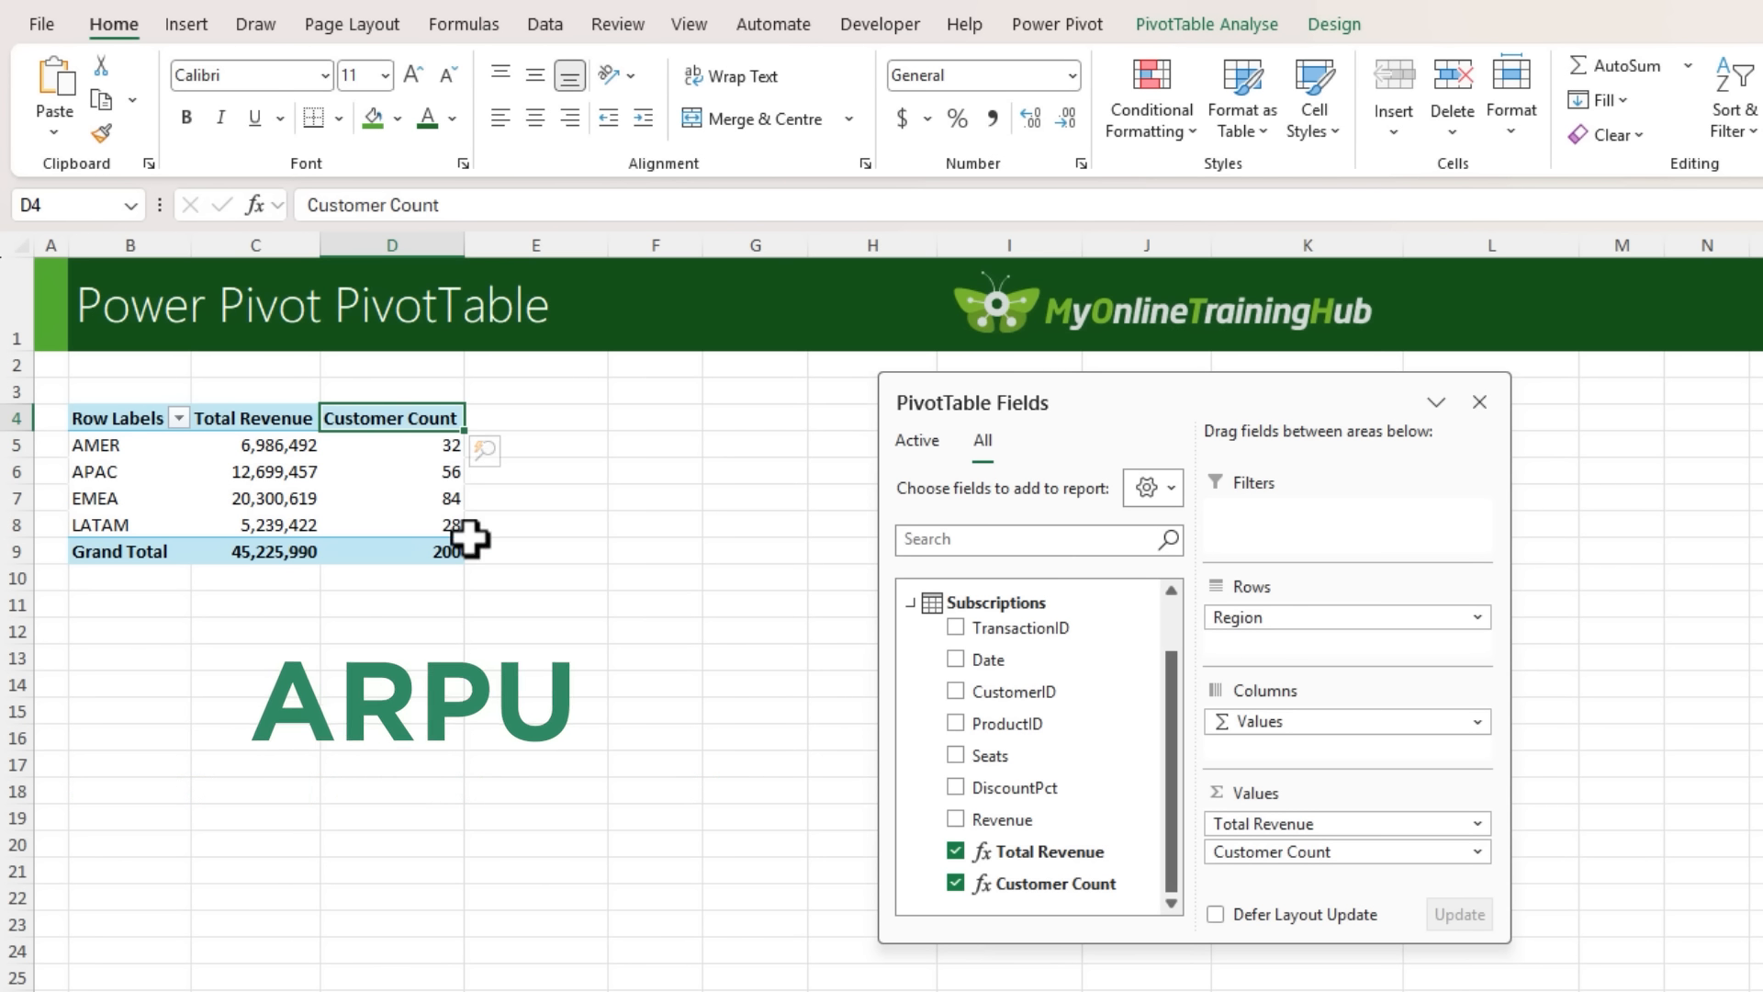
left_click_drag(1184, 393, 1092, 382)
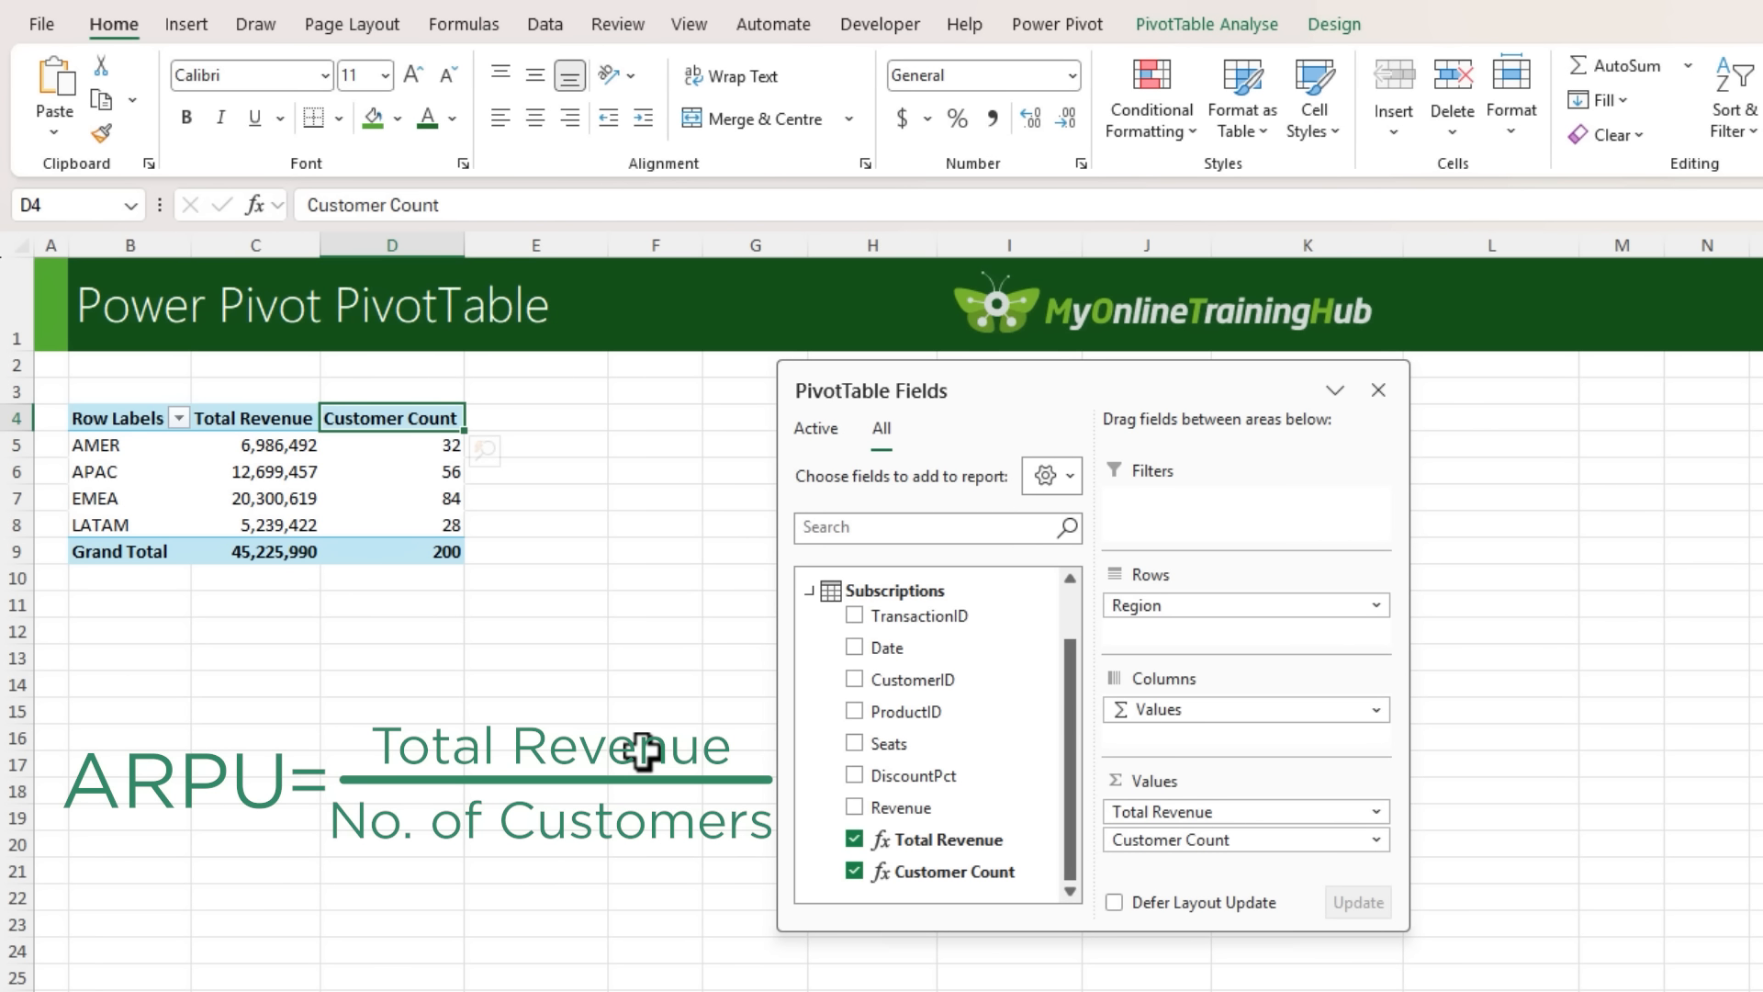
right_click(894, 595)
left_click(927, 613)
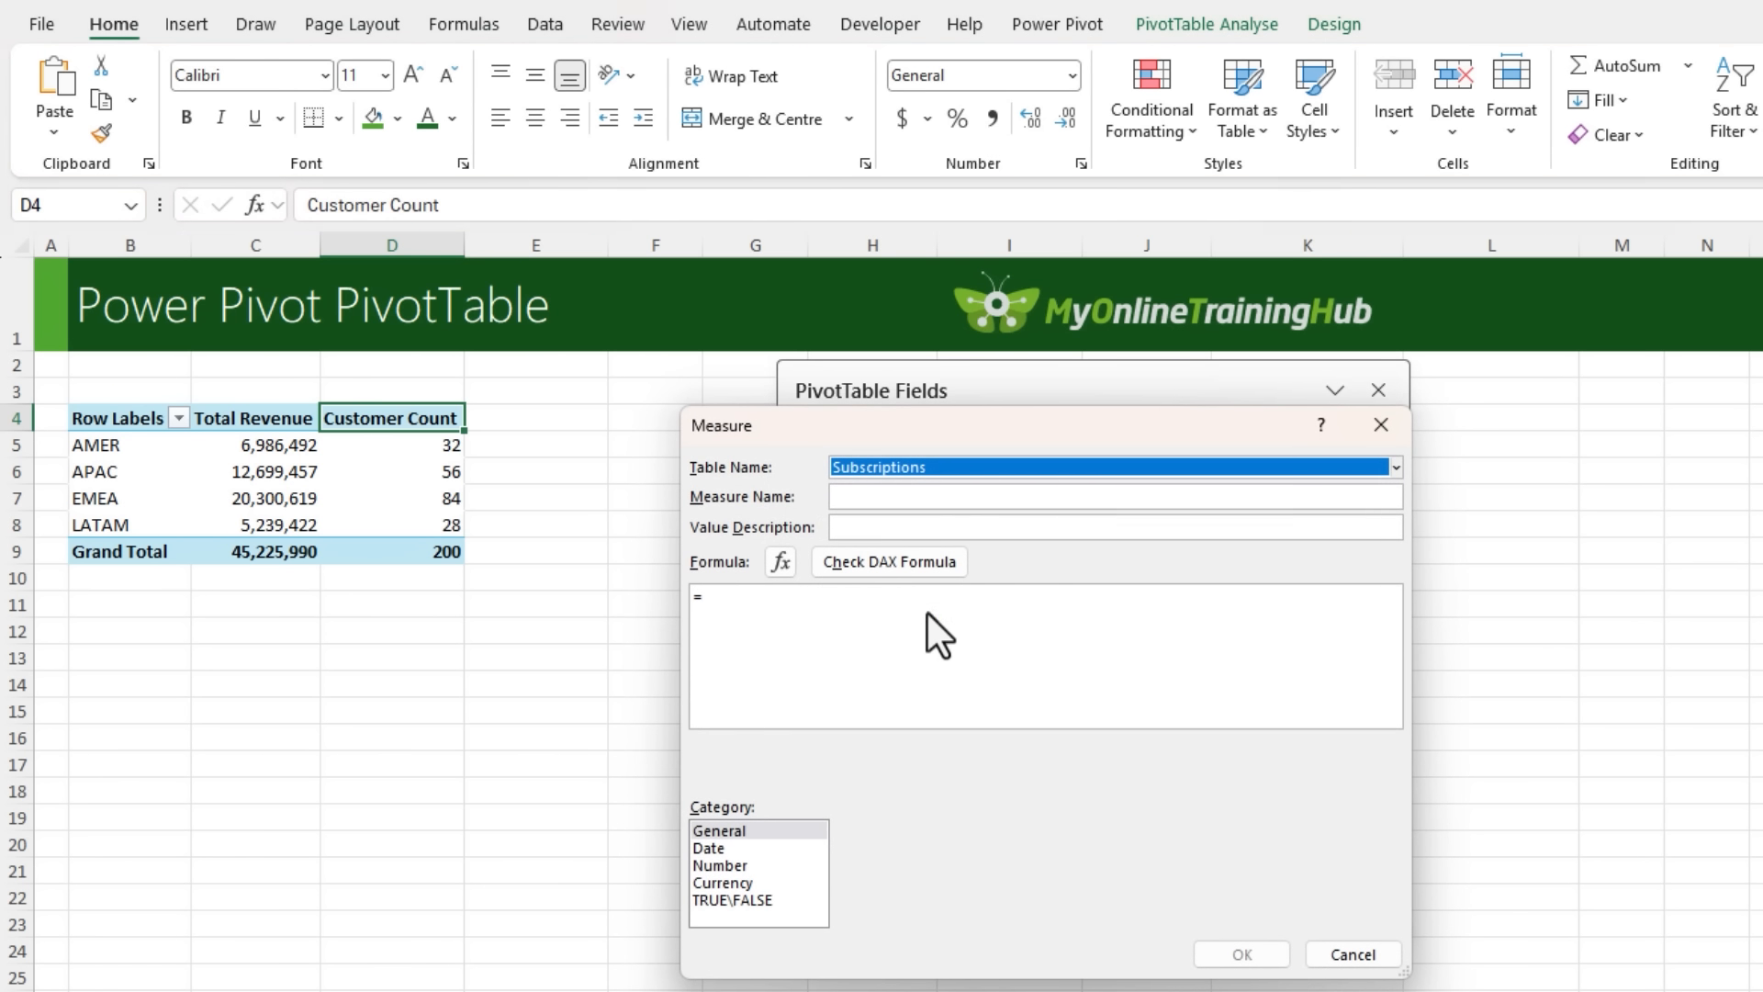
type("ARPU")
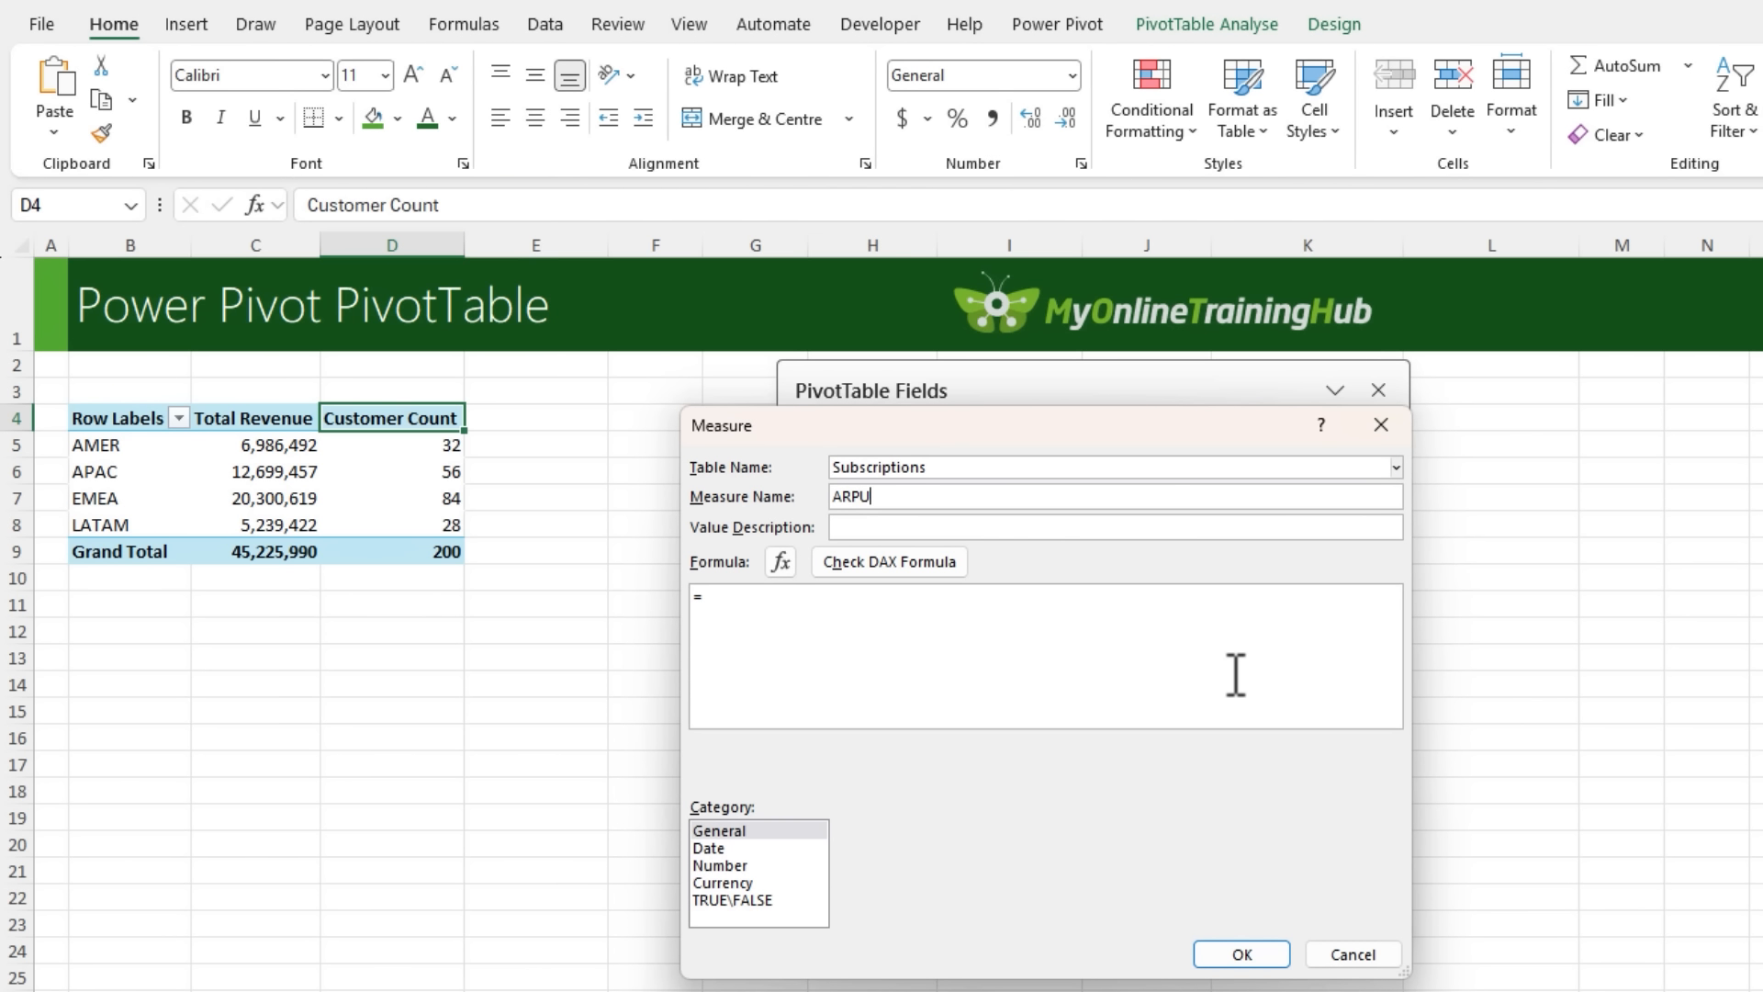
- Begin the ARPU formula with DIVIDE, using [Total Revenue] as the numerator and [Customer Count] as the denominator
left_click(1251, 707)
type("DIV")
key("Tab")
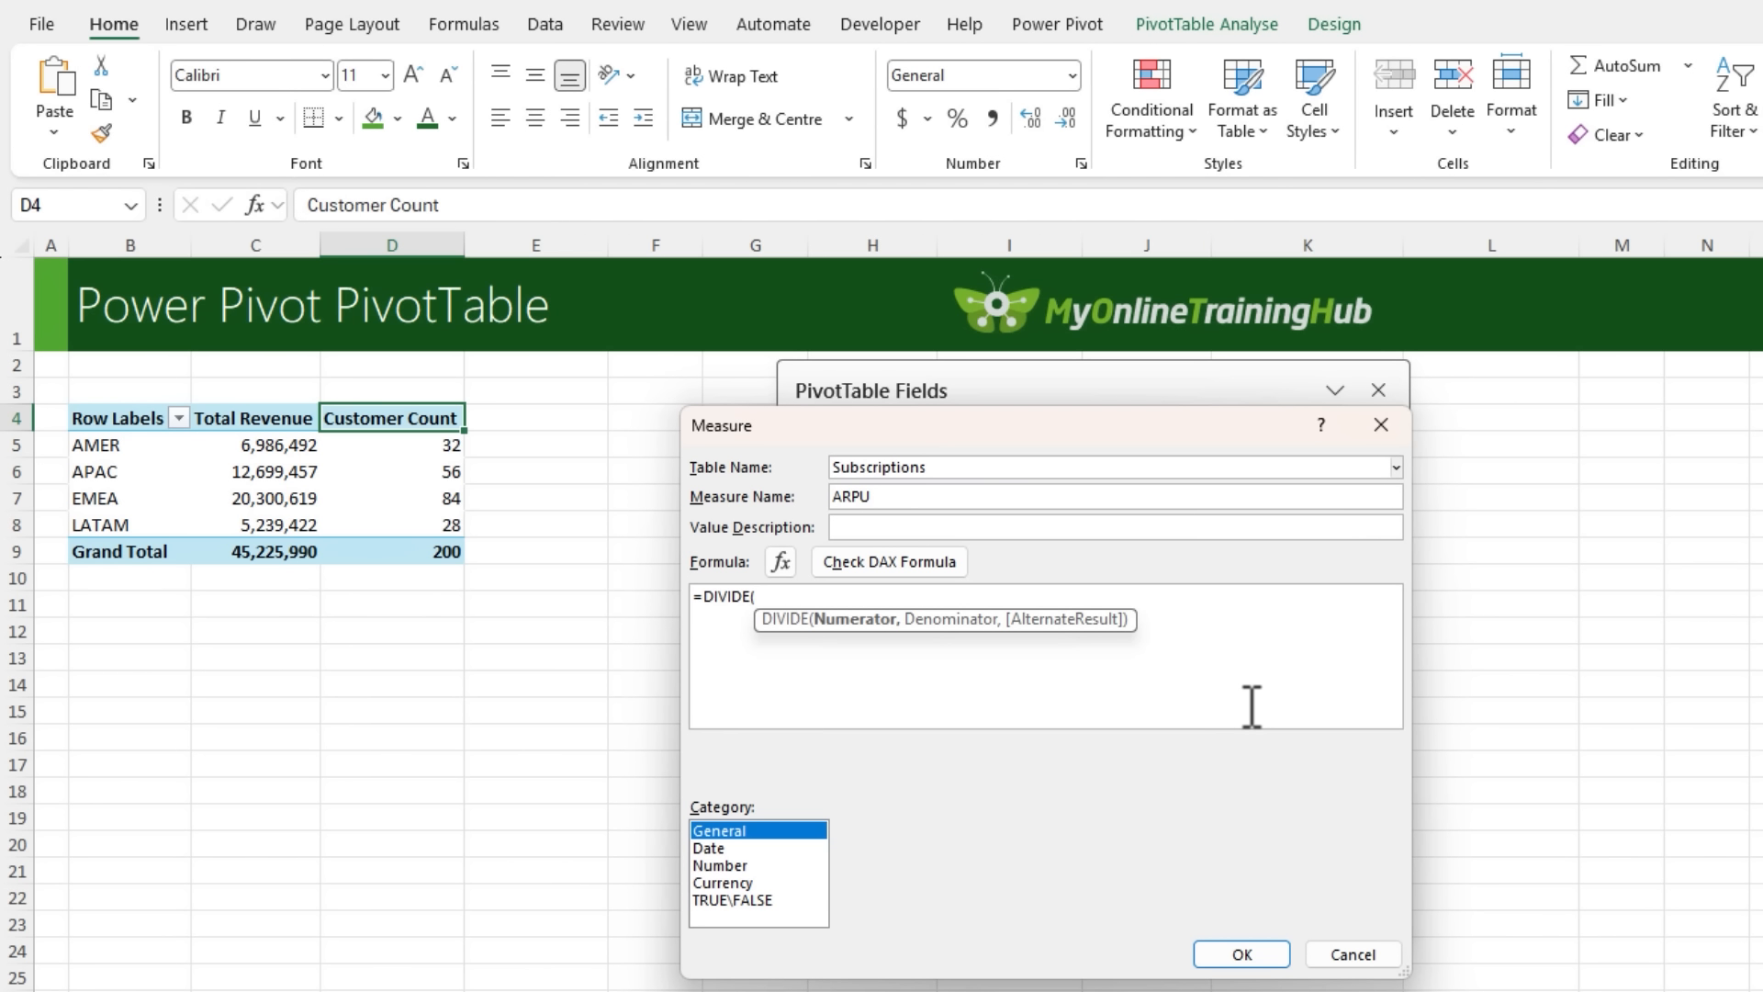
type("TO")
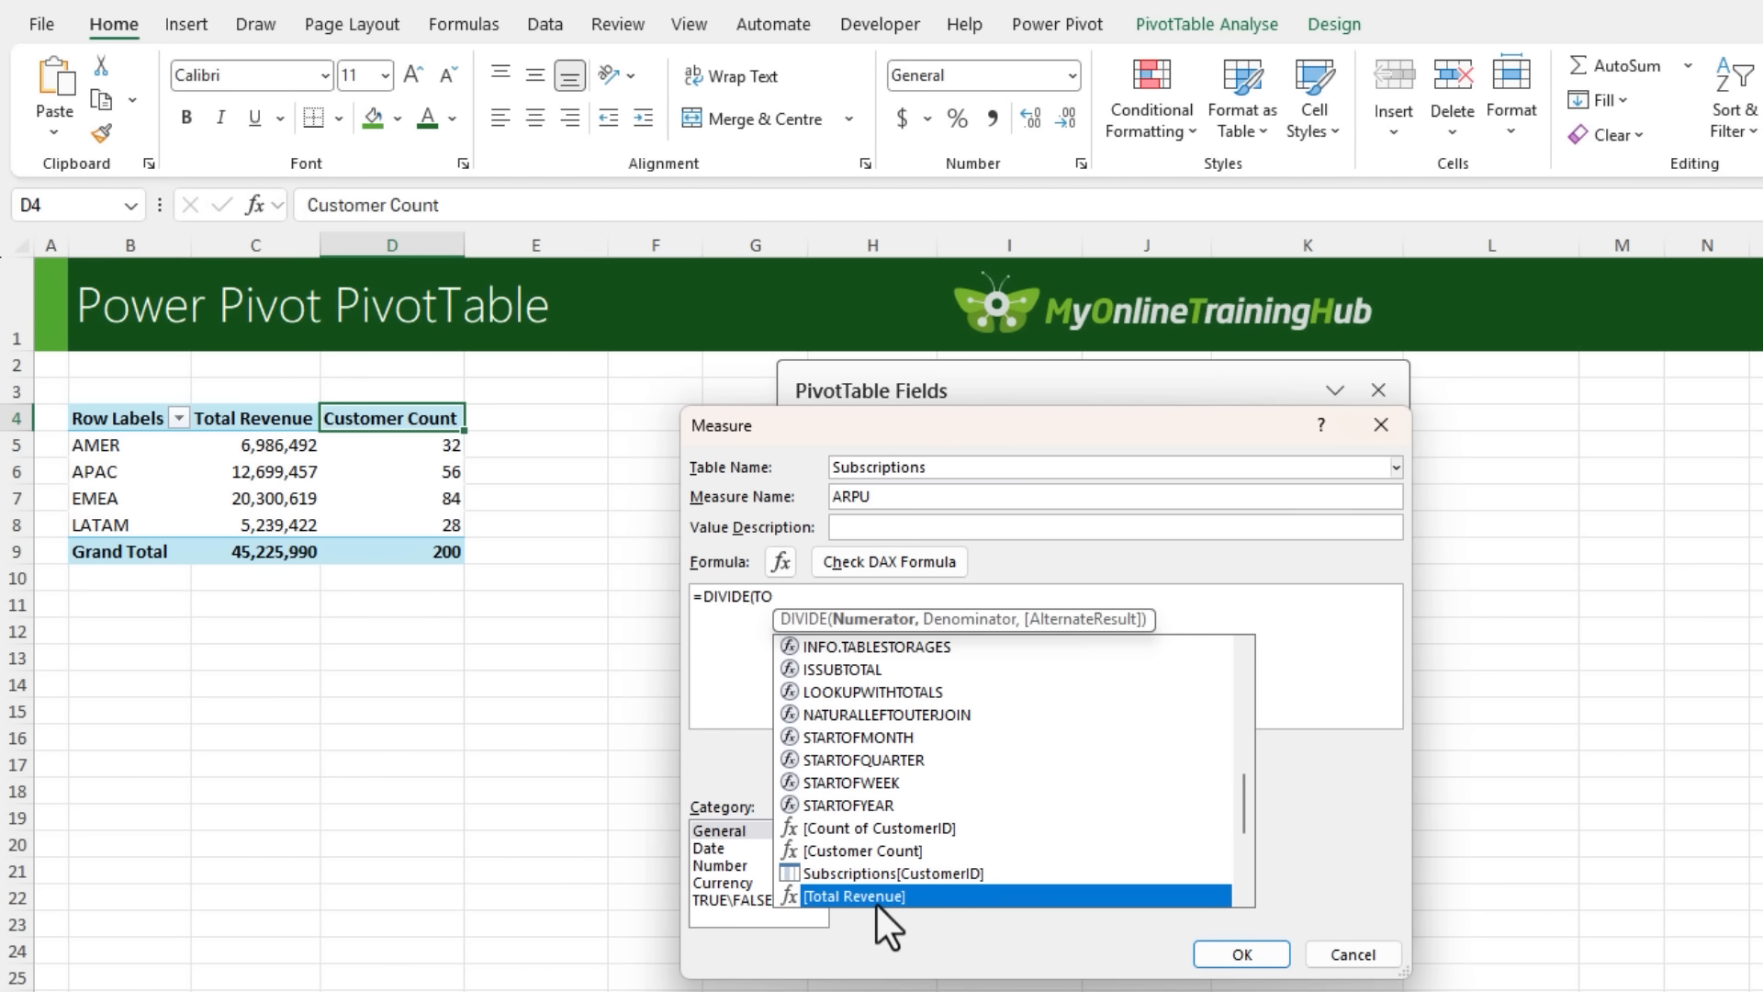
key("Tab")
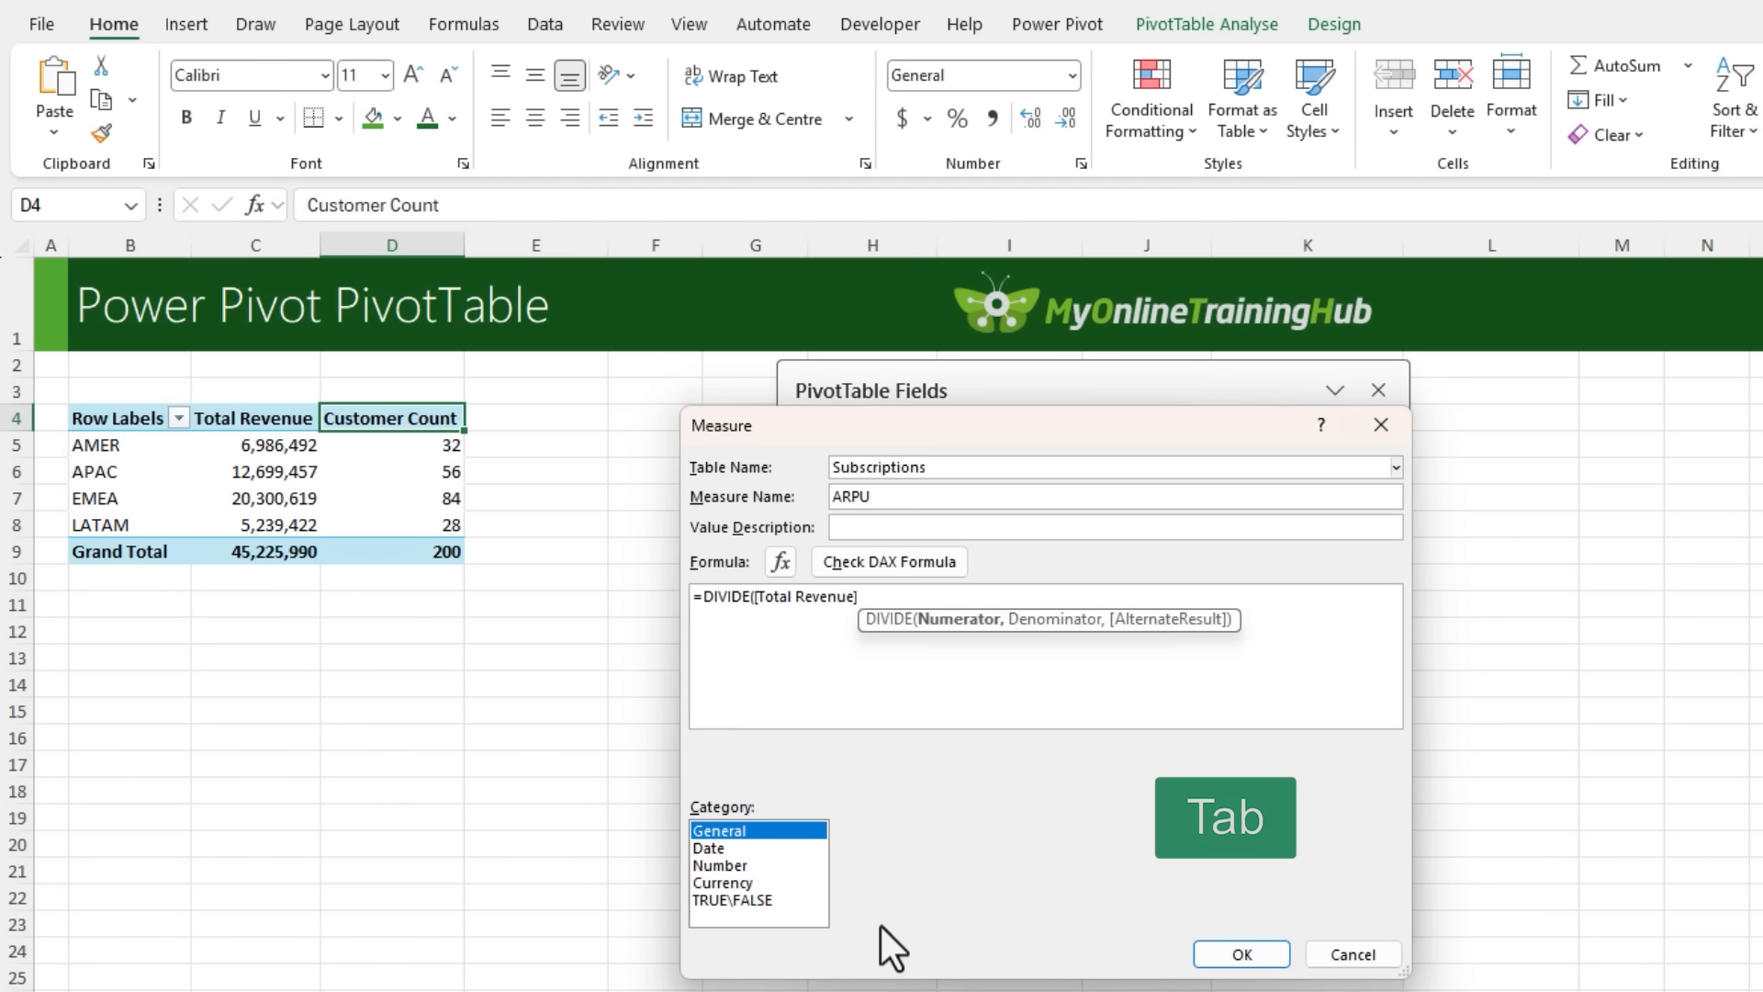
type(",C")
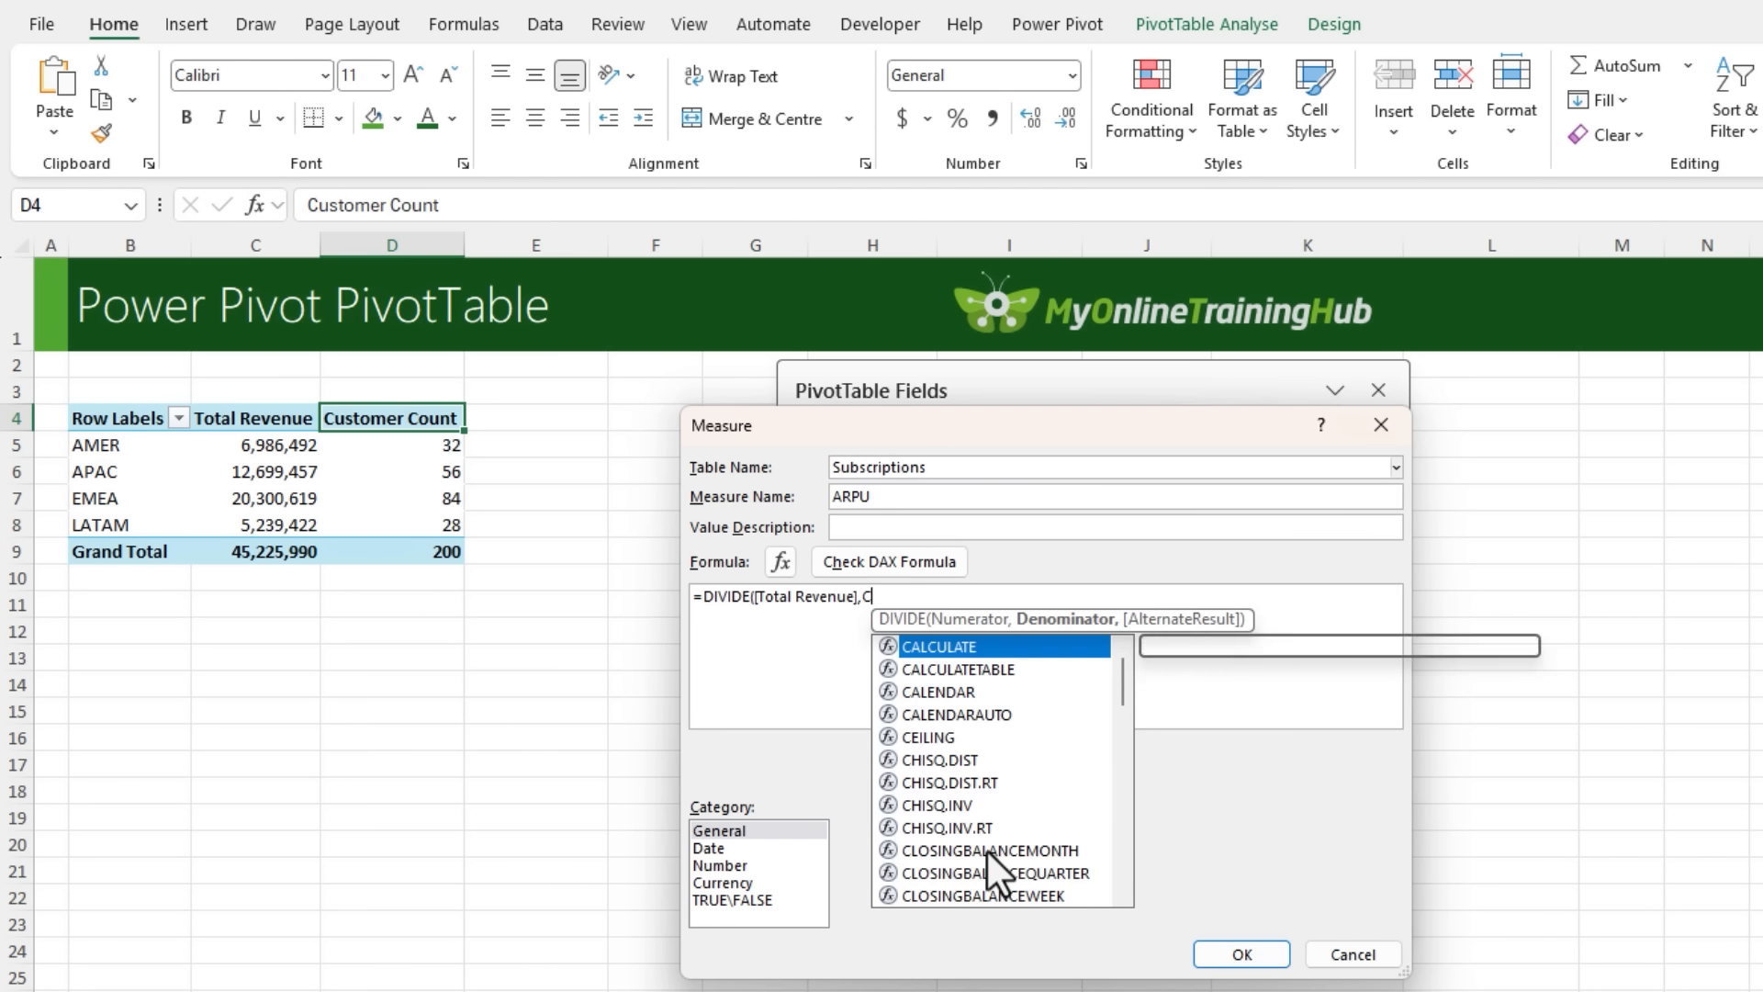
type("US")
key("Down")
key("Down")
key("Down")
key("Down")
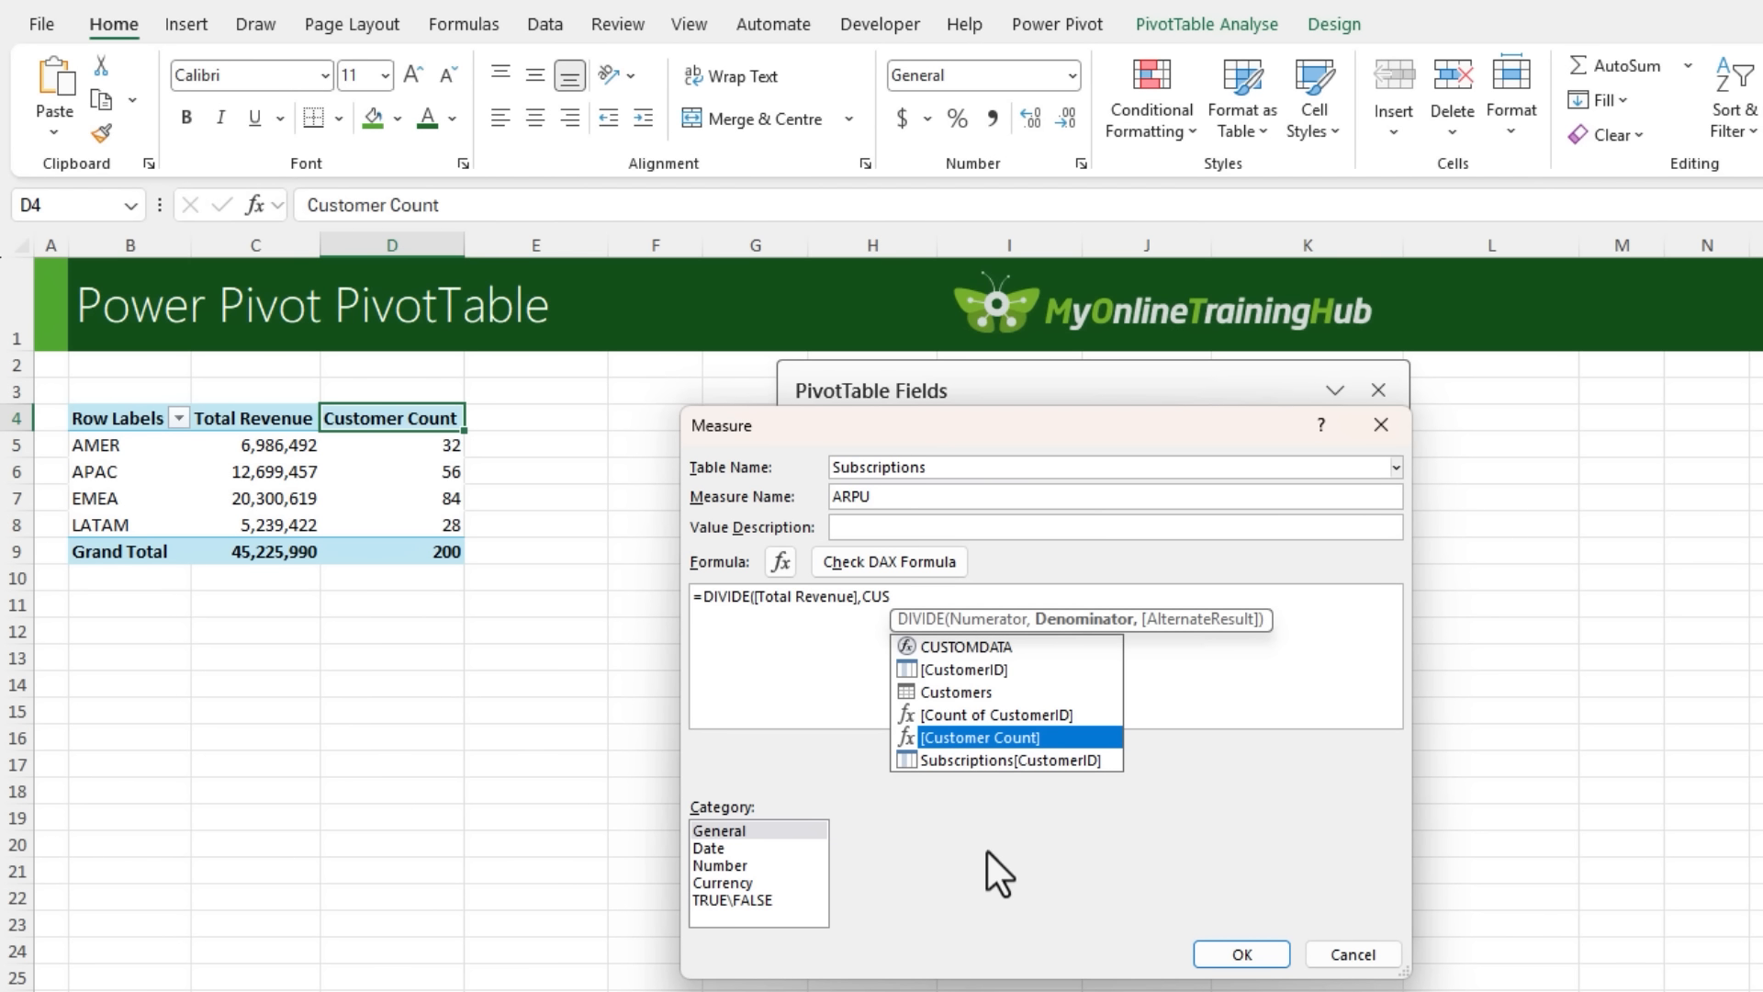
key("Tab")
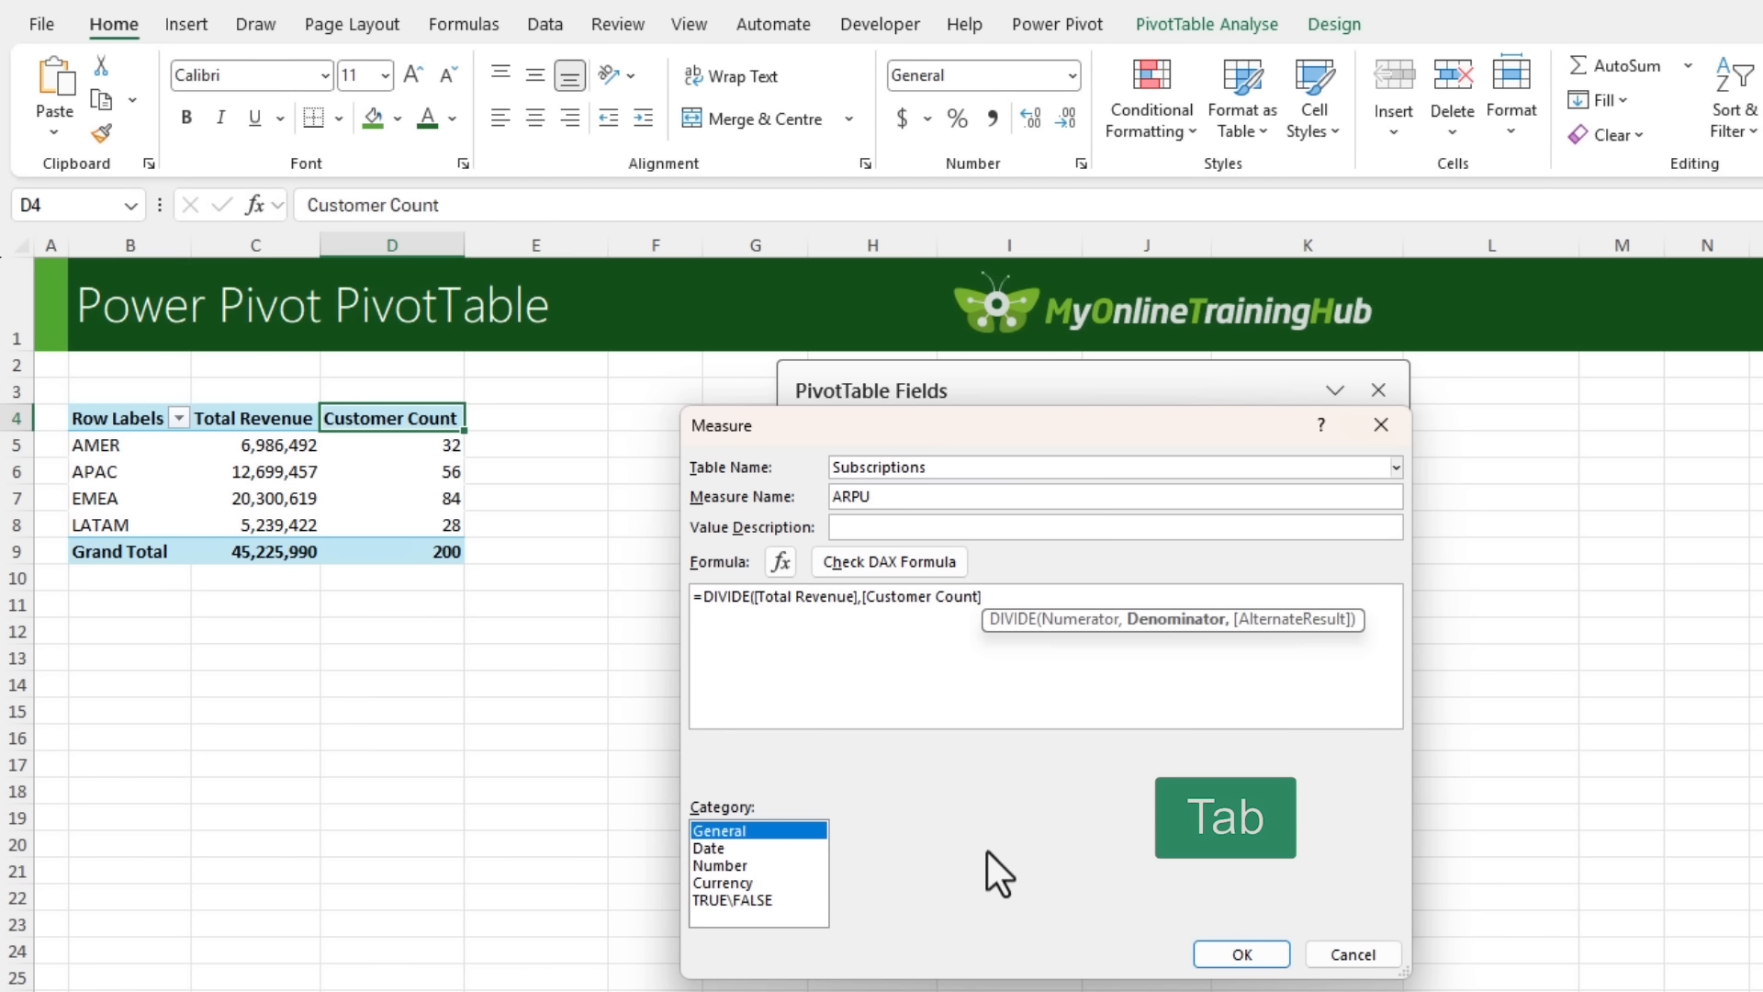
- Finish the ARPU formula with "" as the alternate result, giving =DIVIDE([Total Revenue],[Customer Count],""), and enlarge the formula text
left_click(1027, 603)
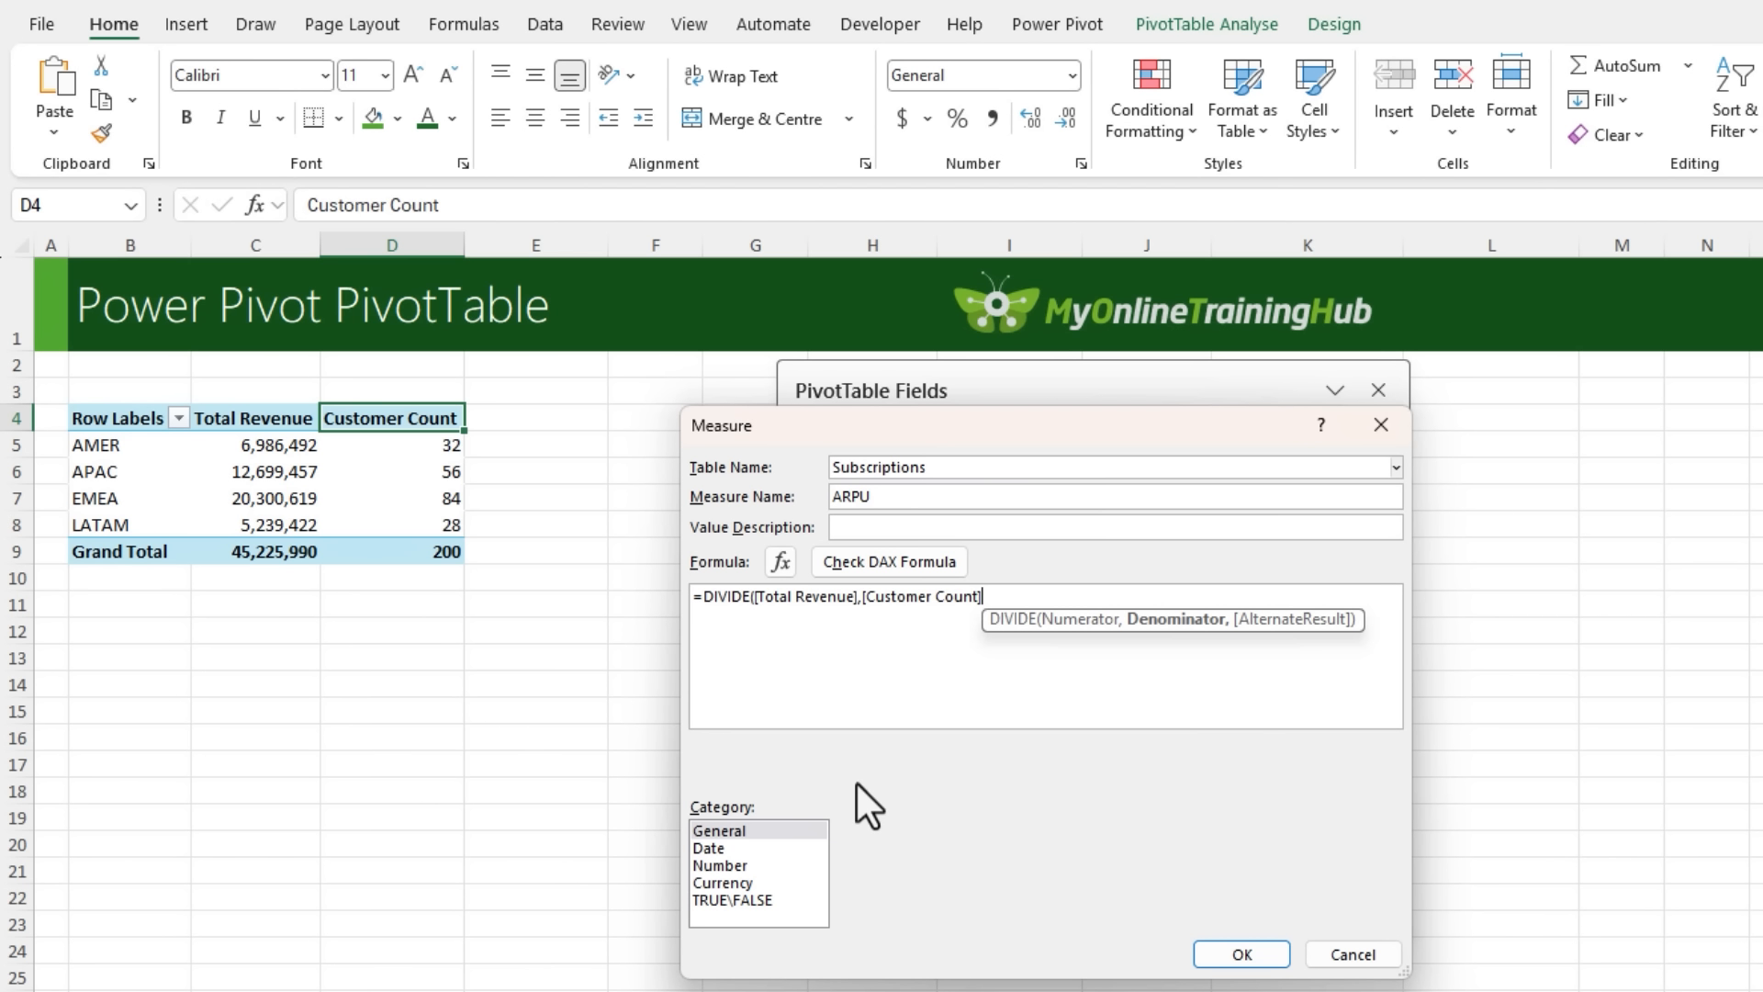
type(",")
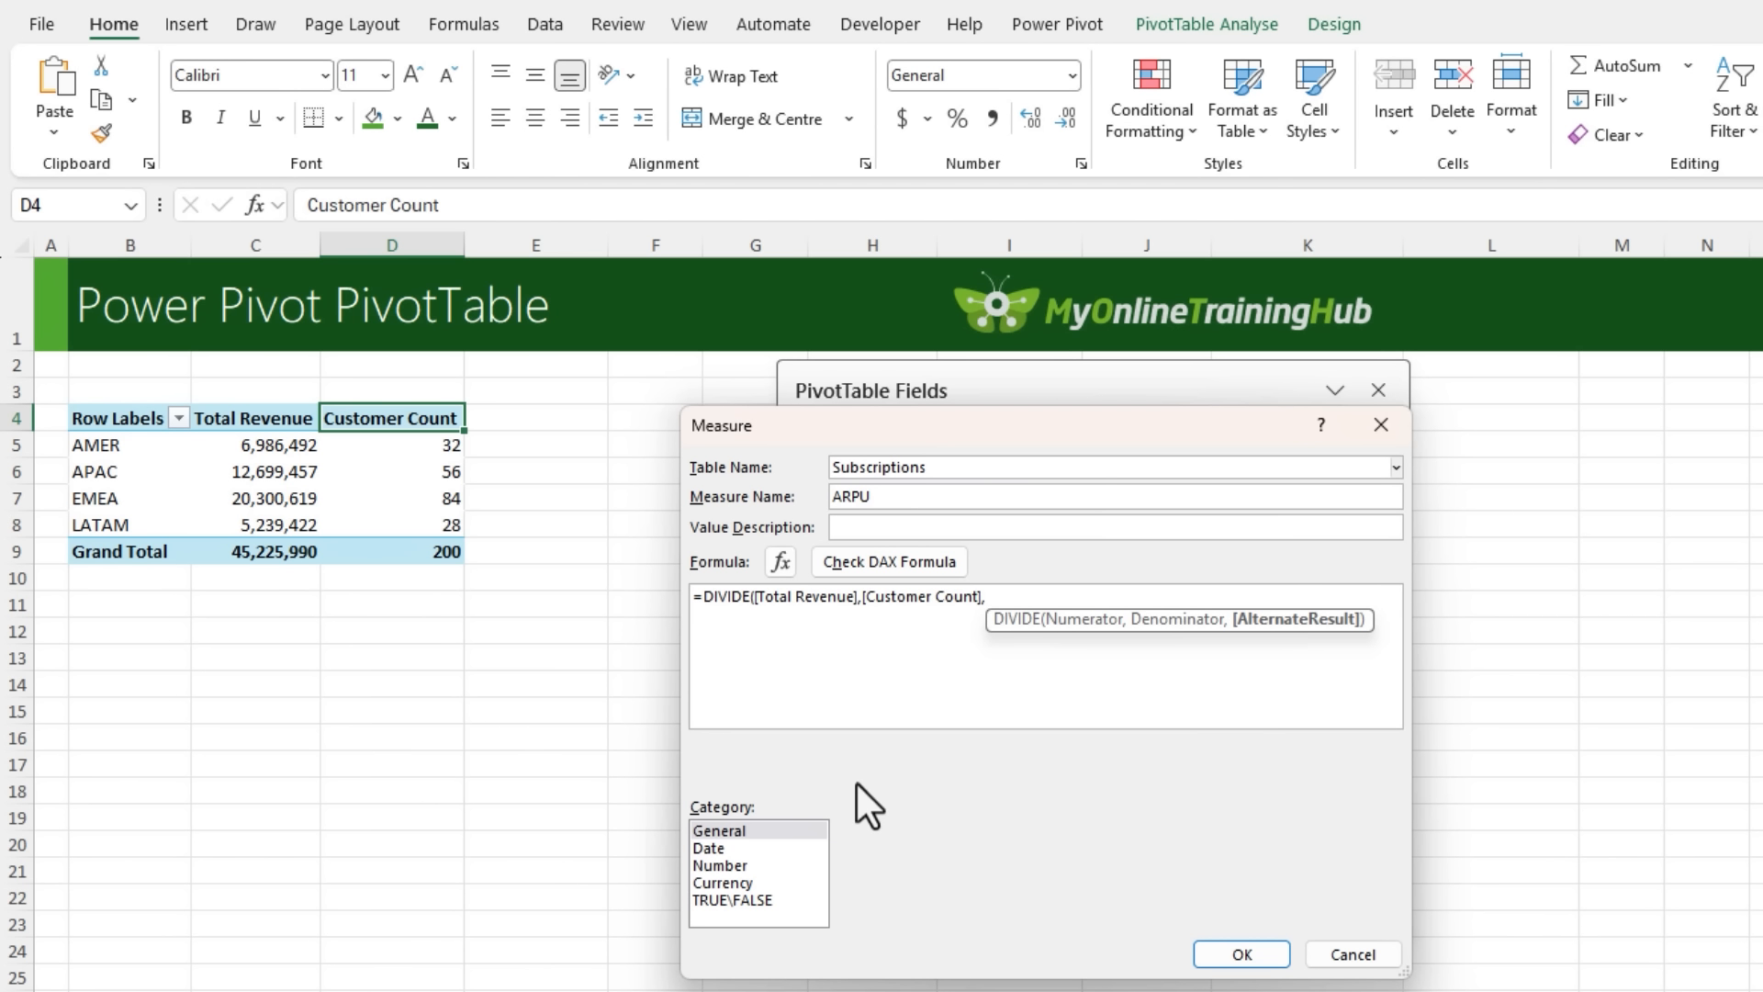
type("\"\"")
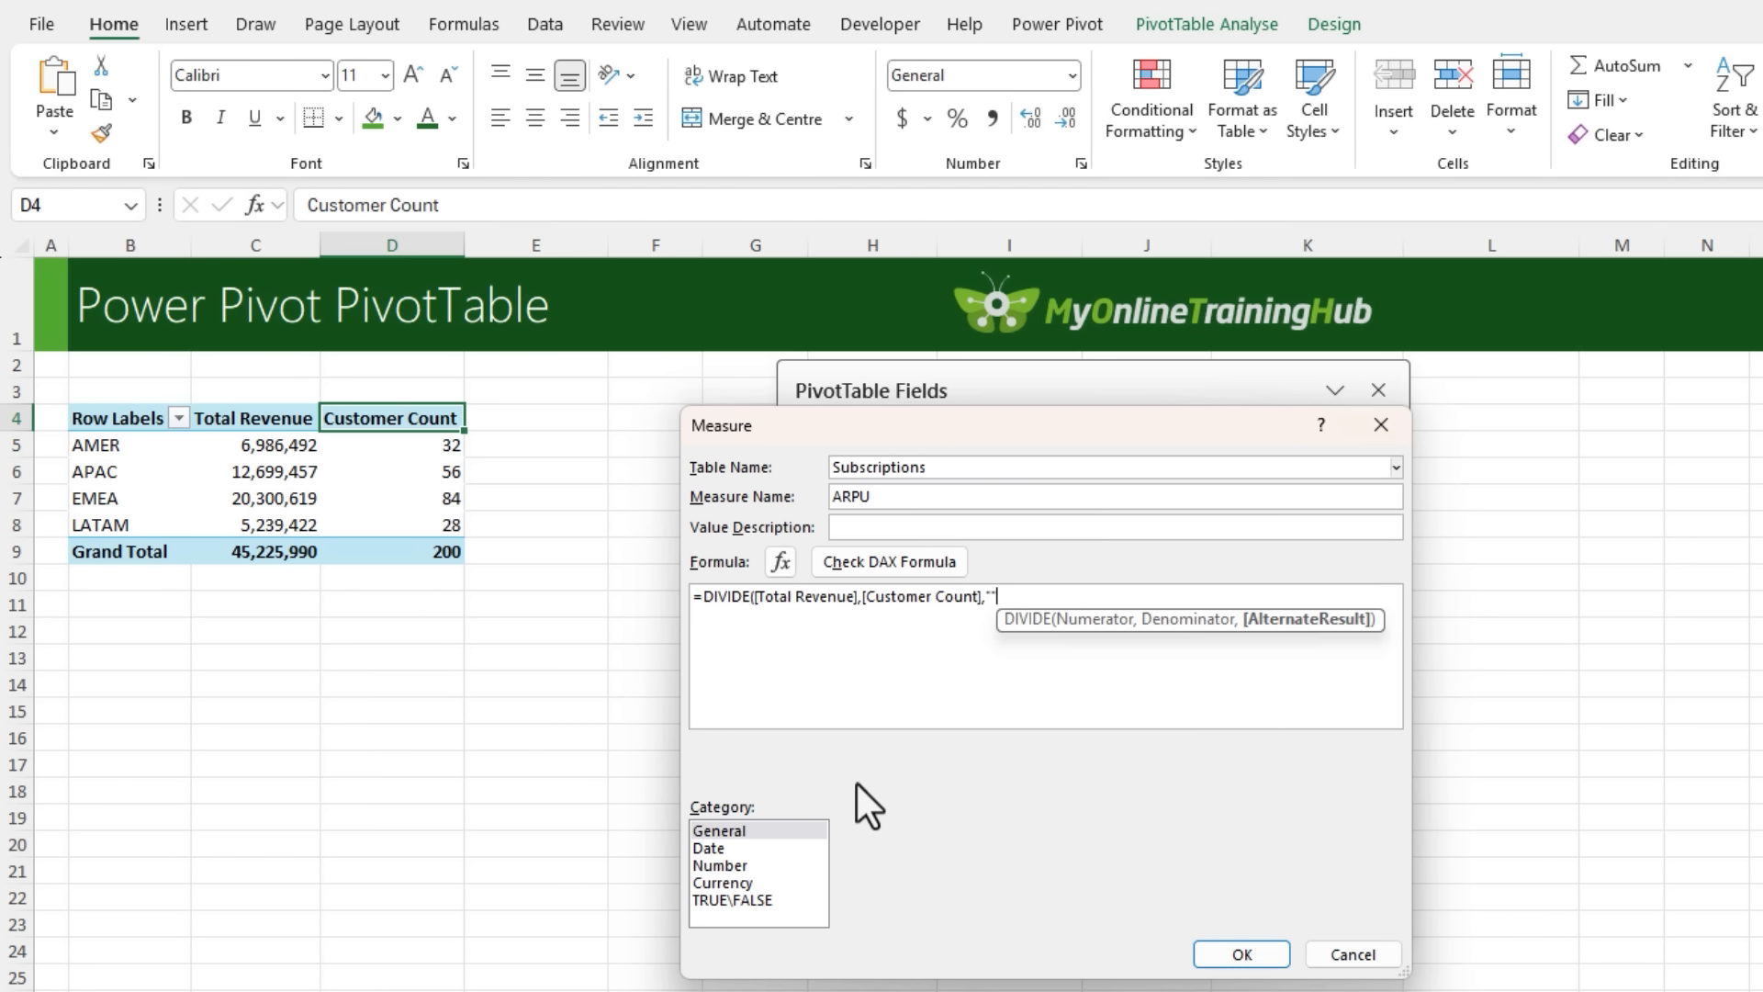
scroll(989, 668, "up", 2)
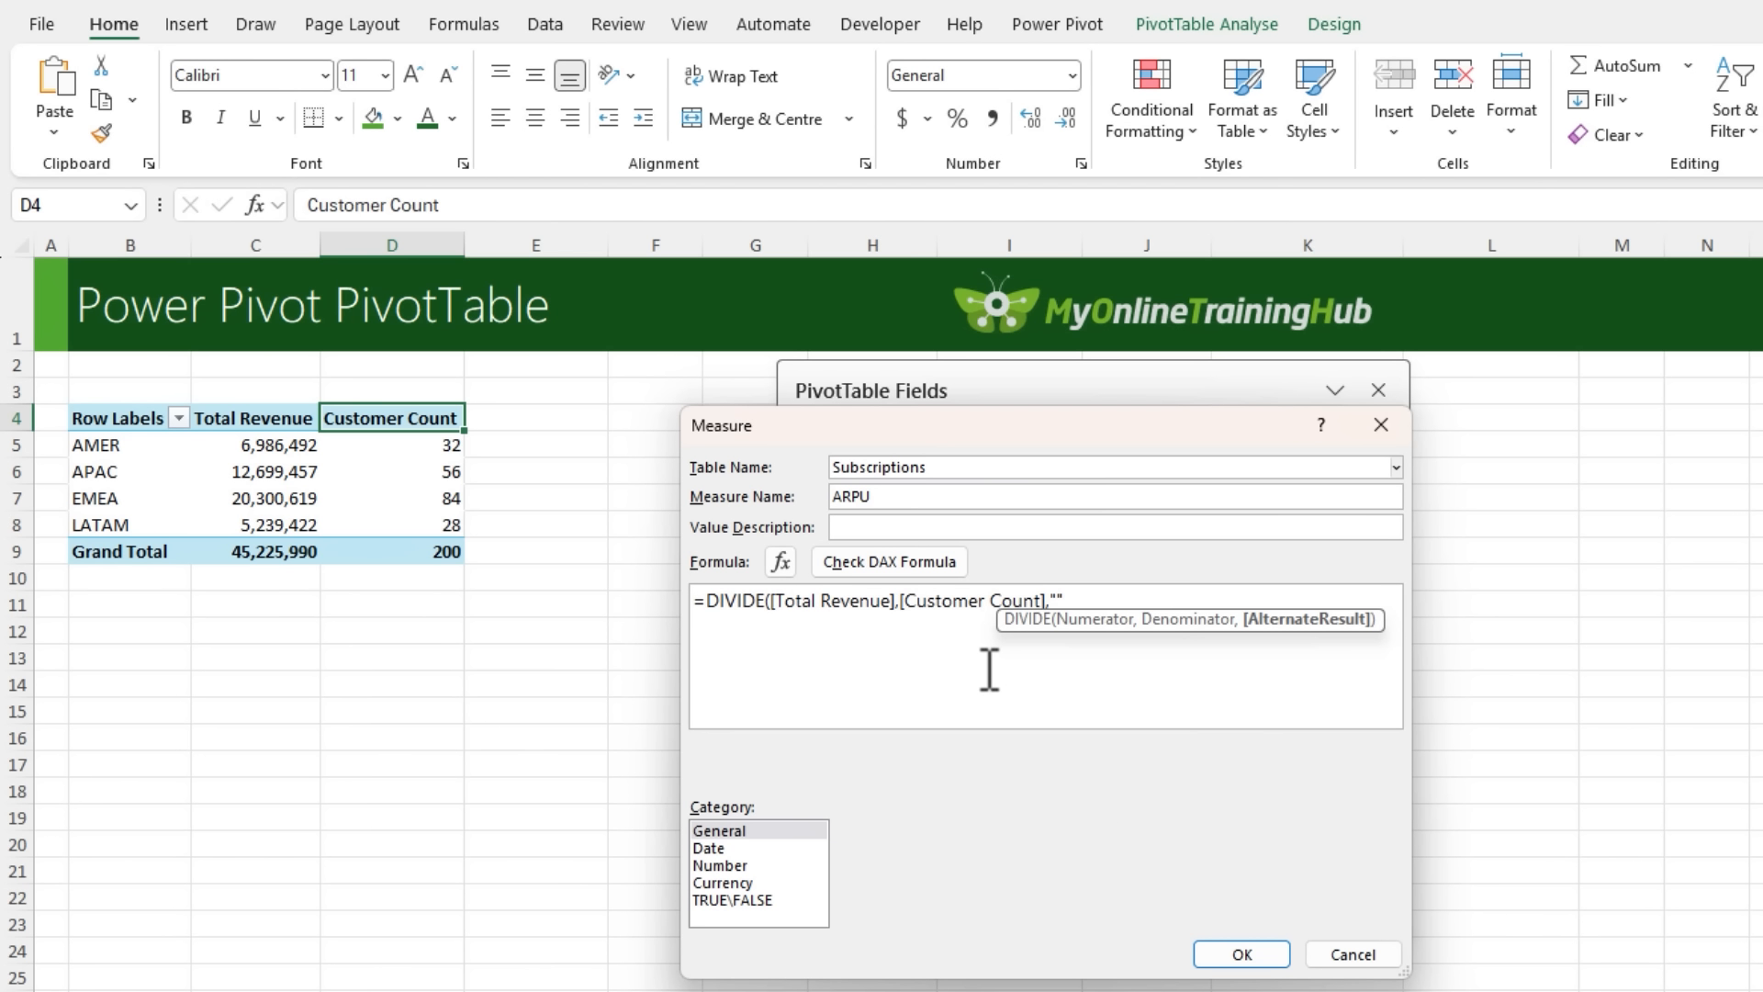
scroll(989, 668, "up", 2)
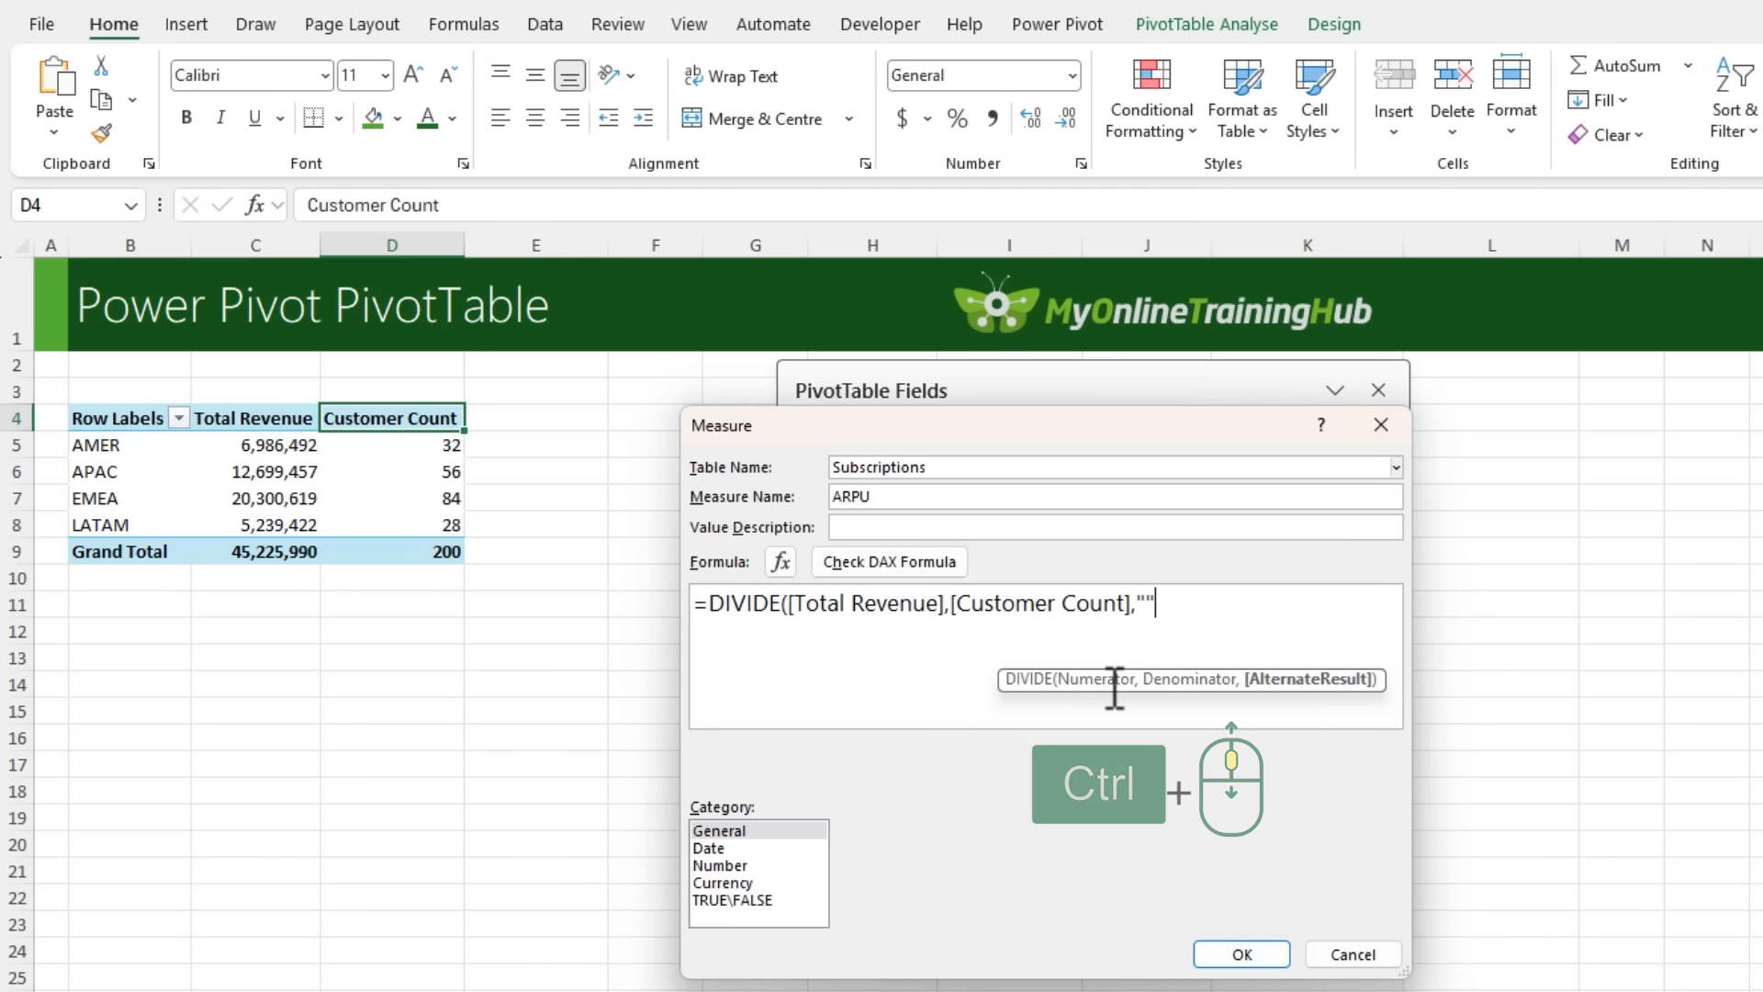
type(")")
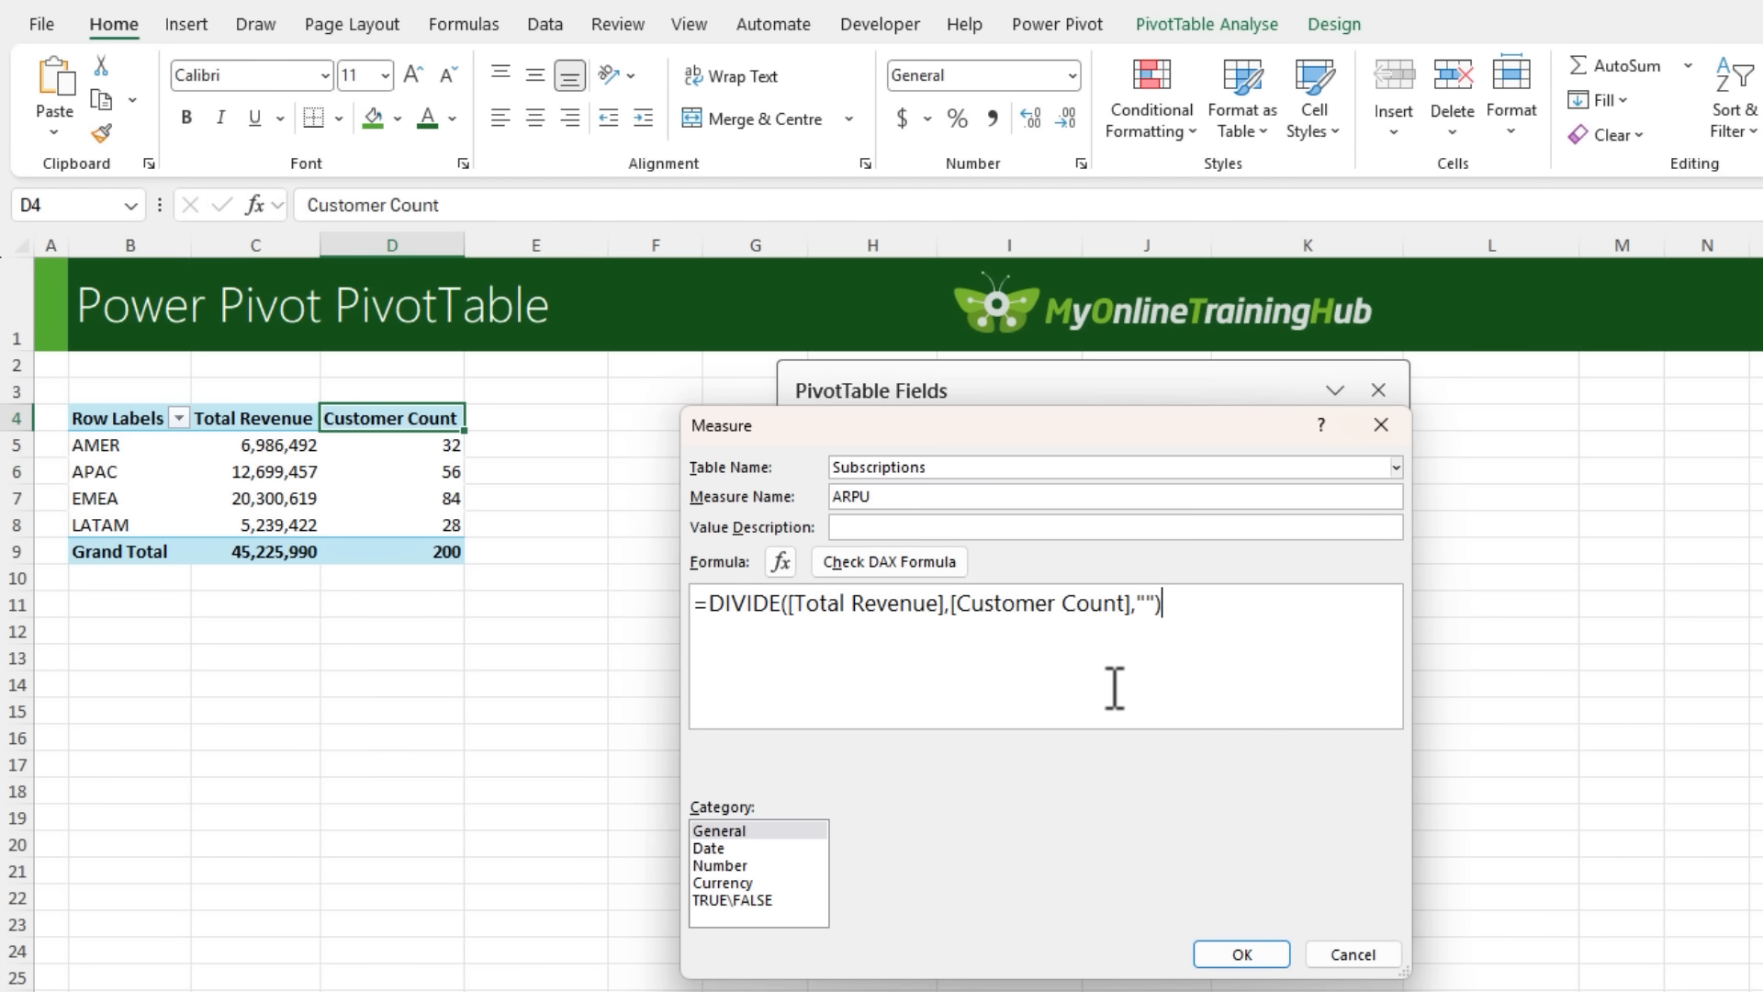
- Check the ARPU formula, format the measure as Number with a thousands separator, and save it
left_click(877, 560)
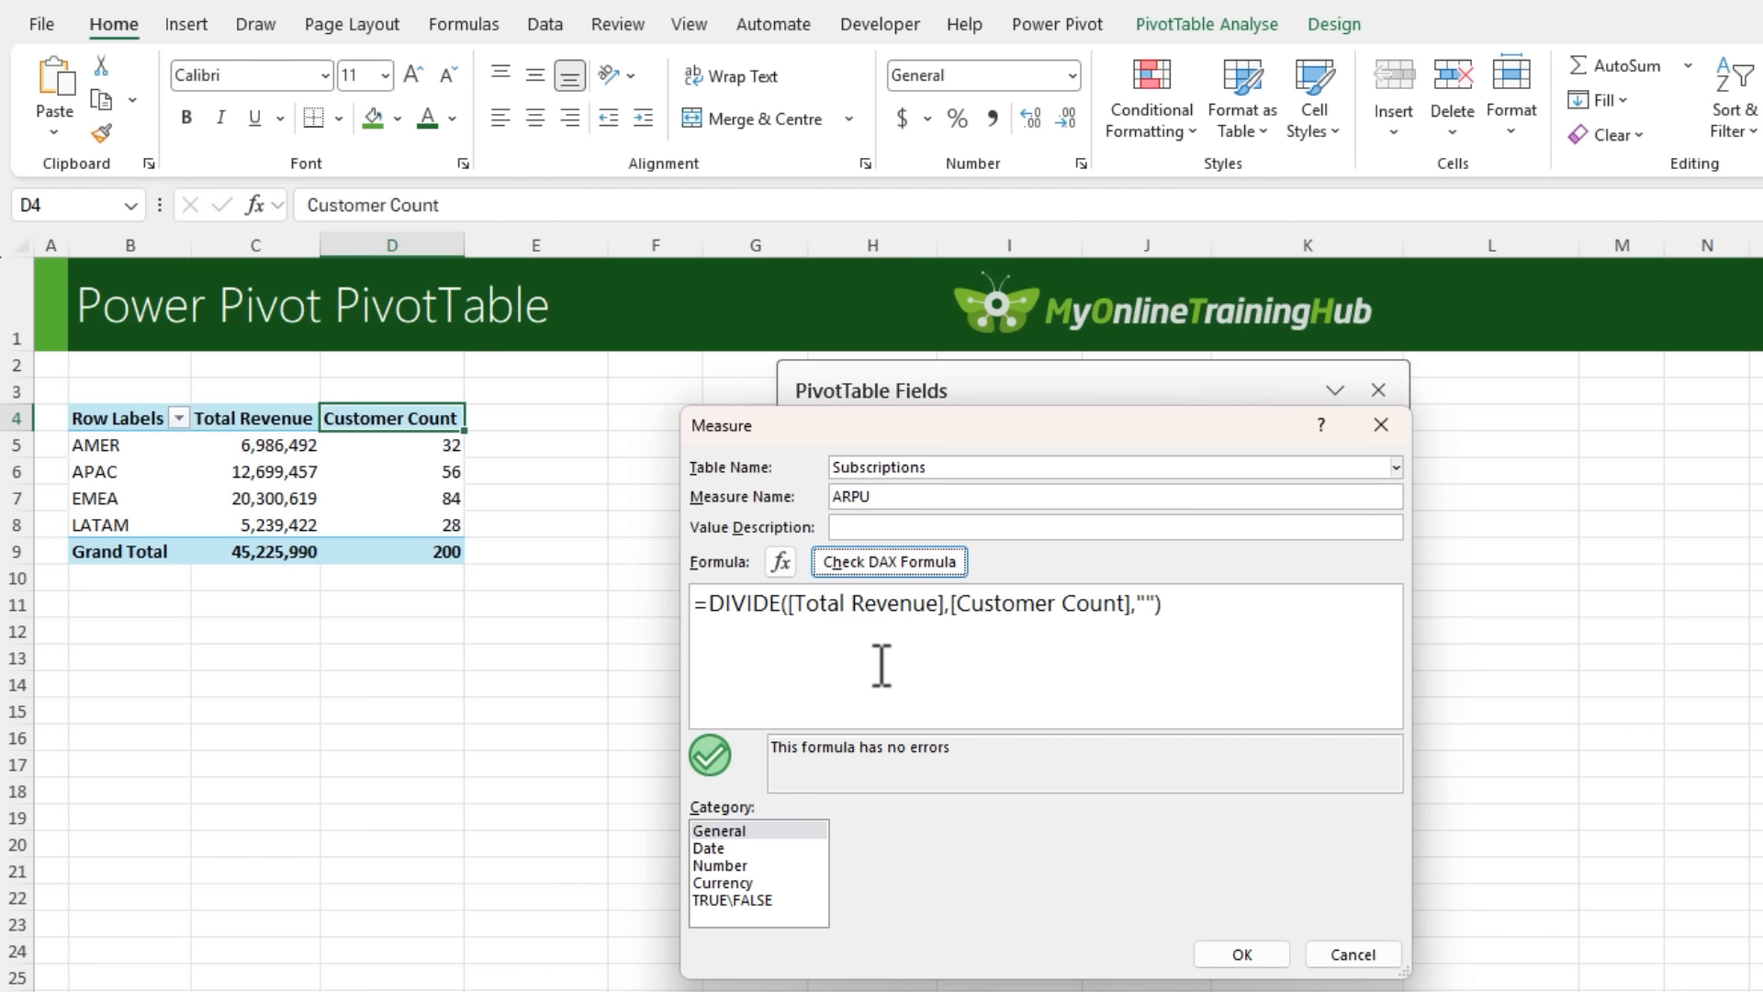
left_click(763, 866)
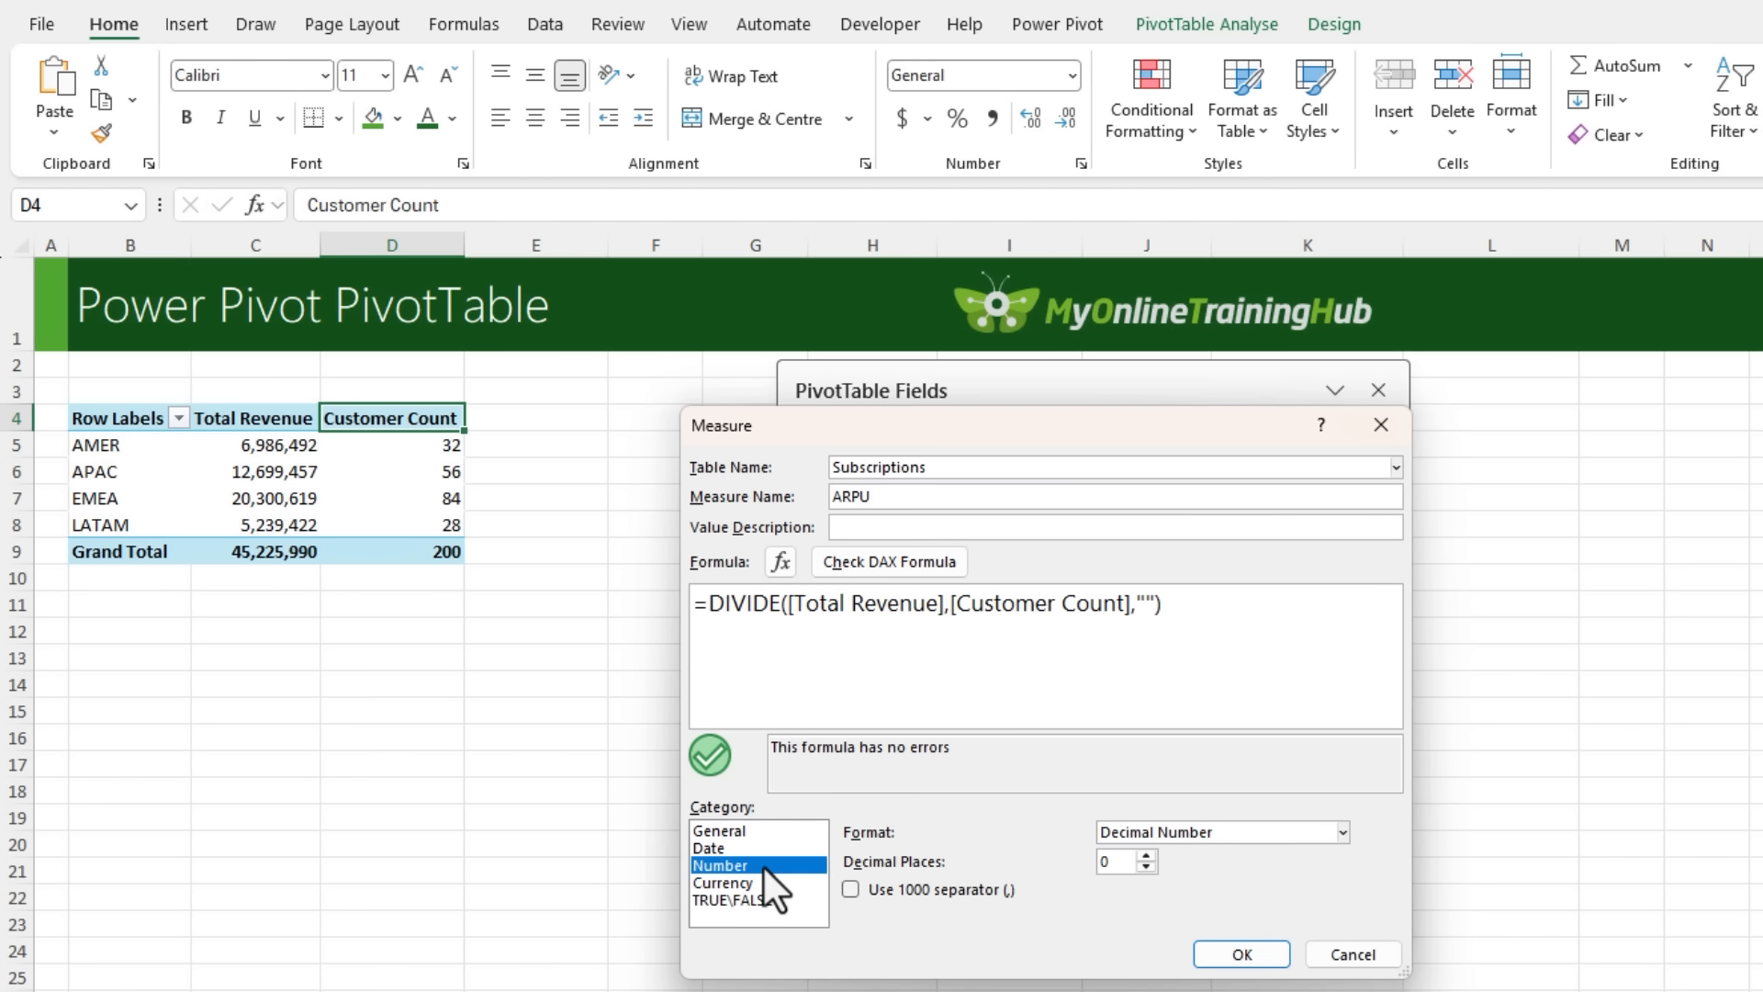
left_click(851, 888)
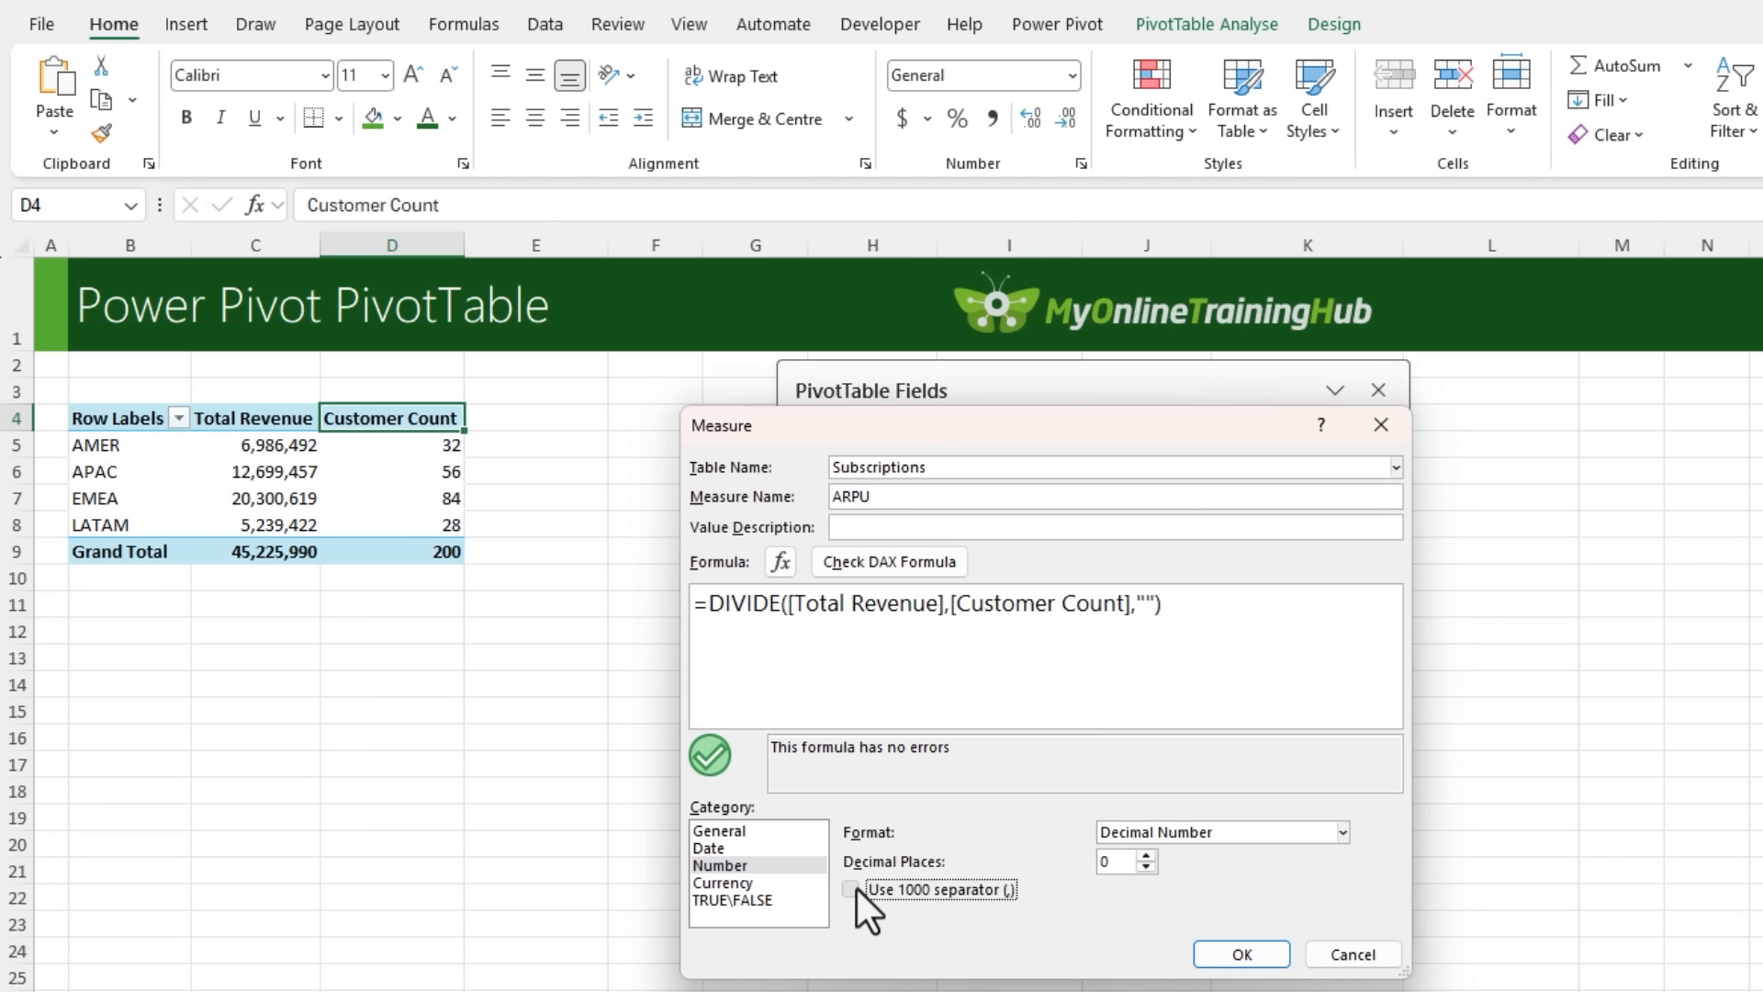
left_click(1205, 959)
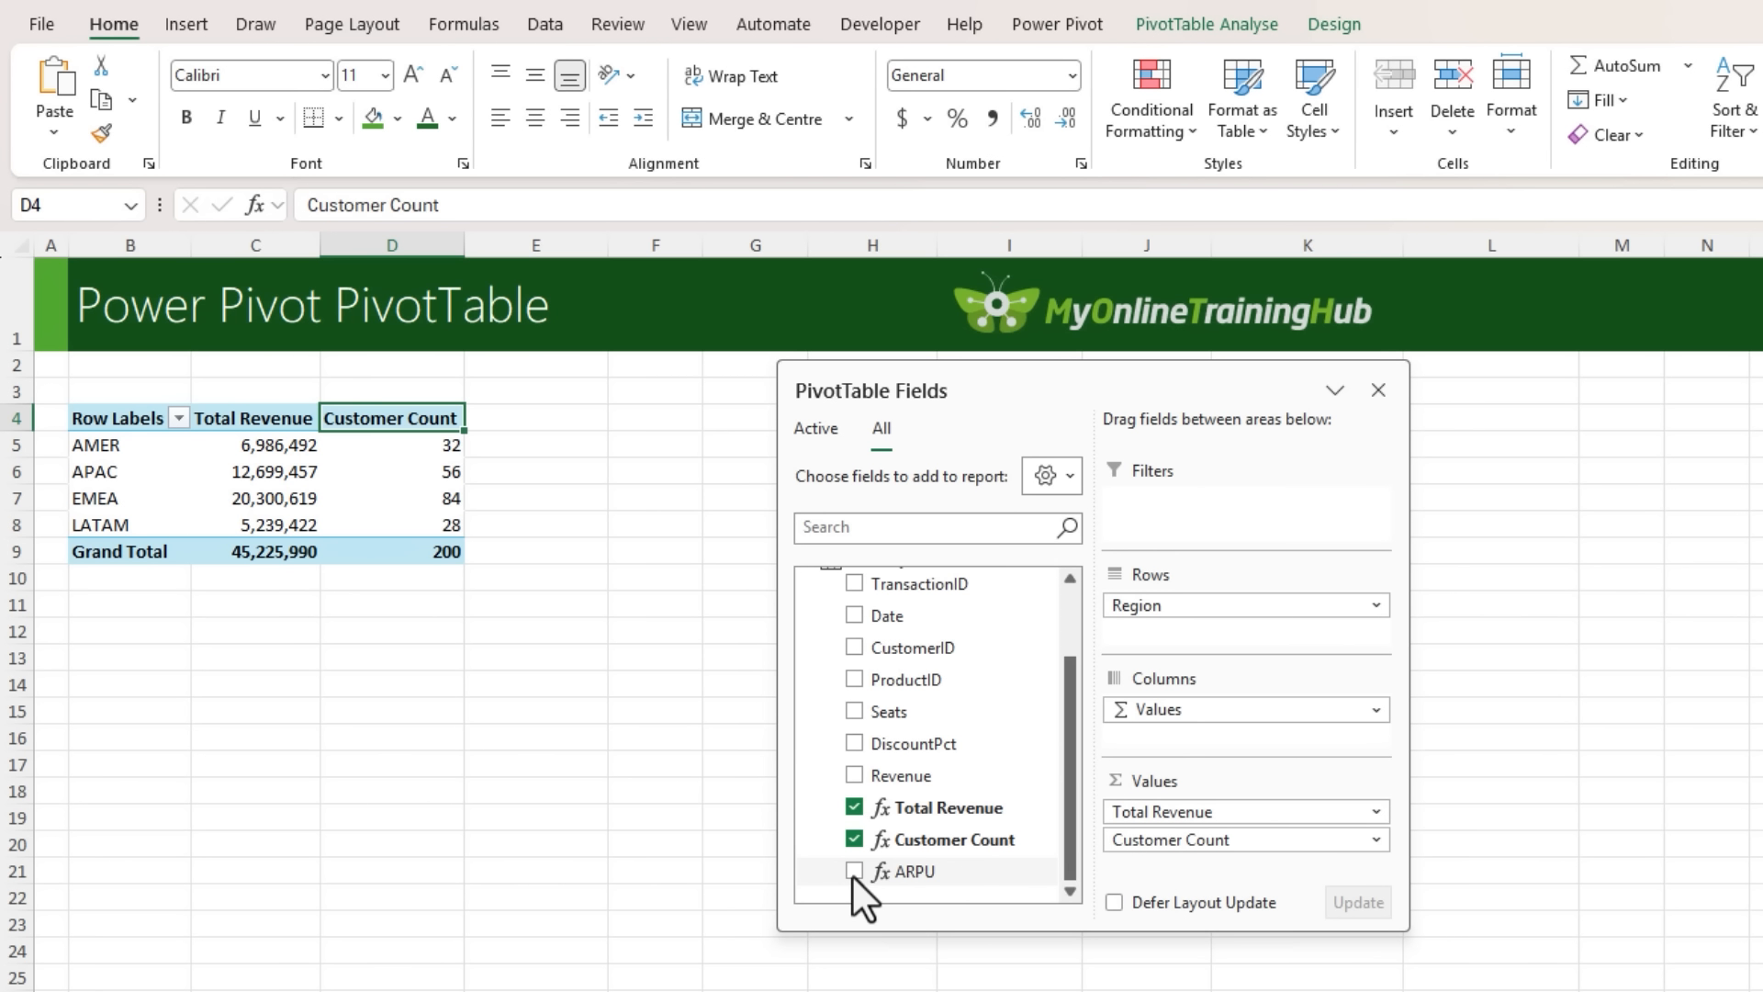
- Add the ARPU measure to the PivotTable values
left_click(853, 873)
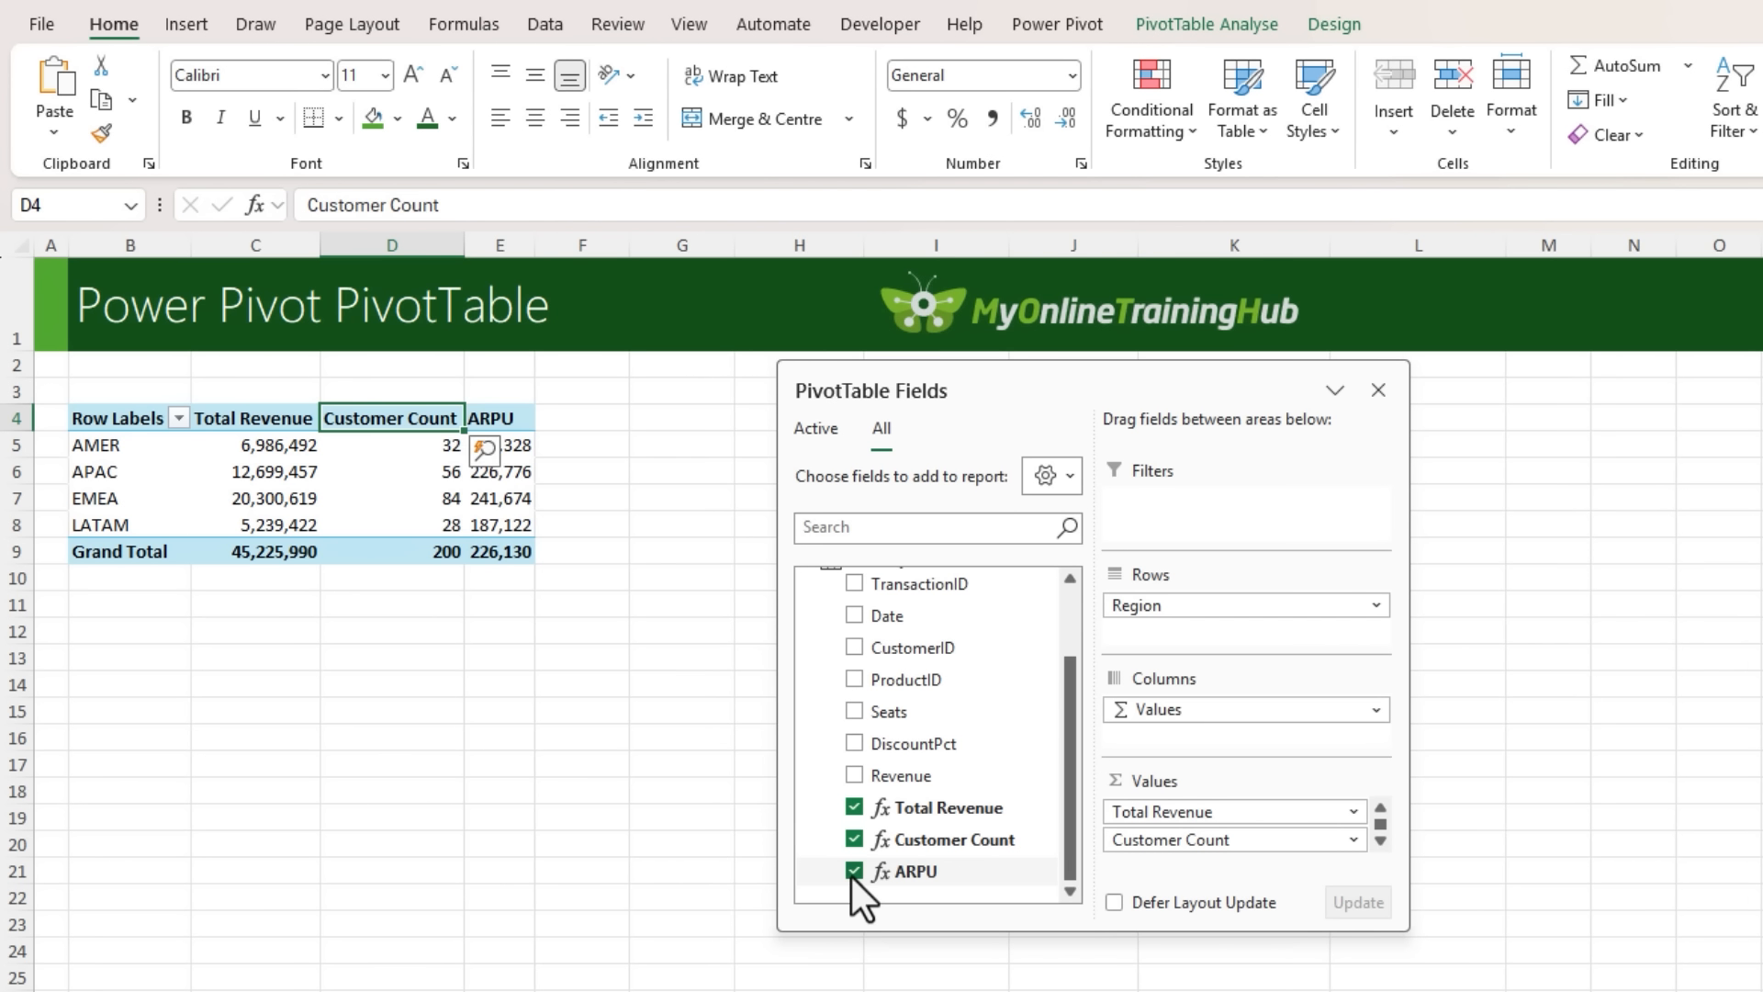
left_click(596, 491)
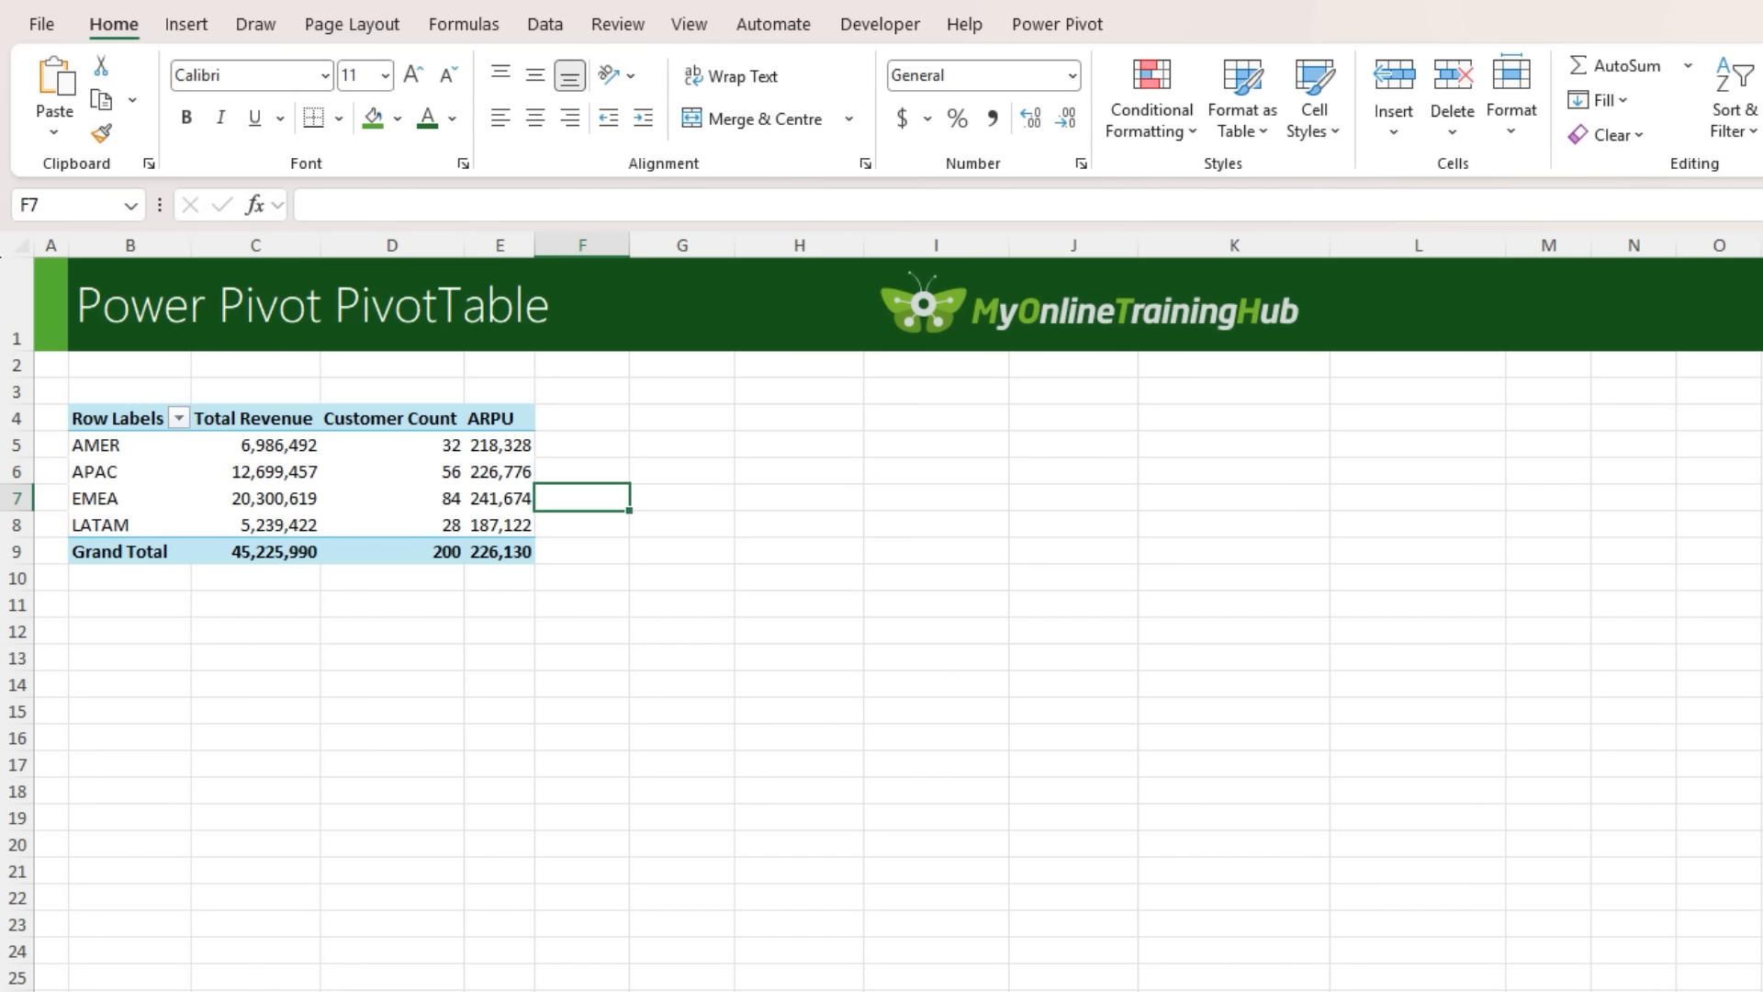
- Add a slicer for the Products table's ProductLine field and place it beside the PivotTable
left_click(217, 475)
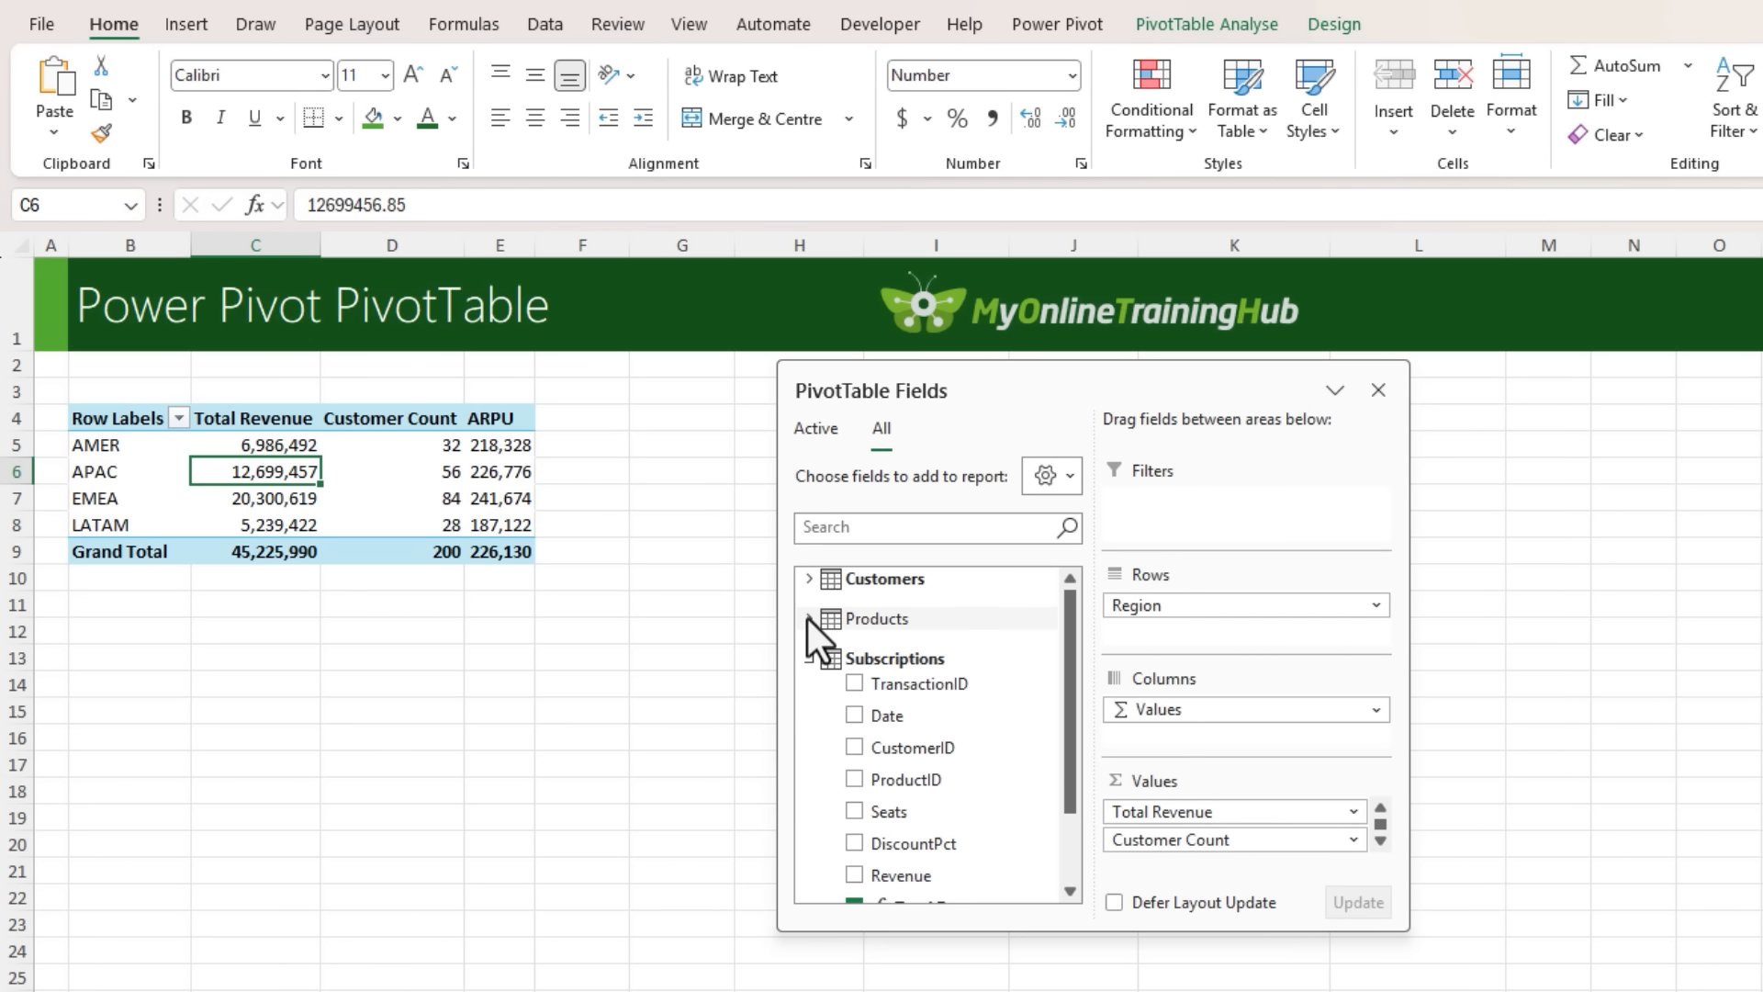
left_click(808, 618)
right_click(922, 705)
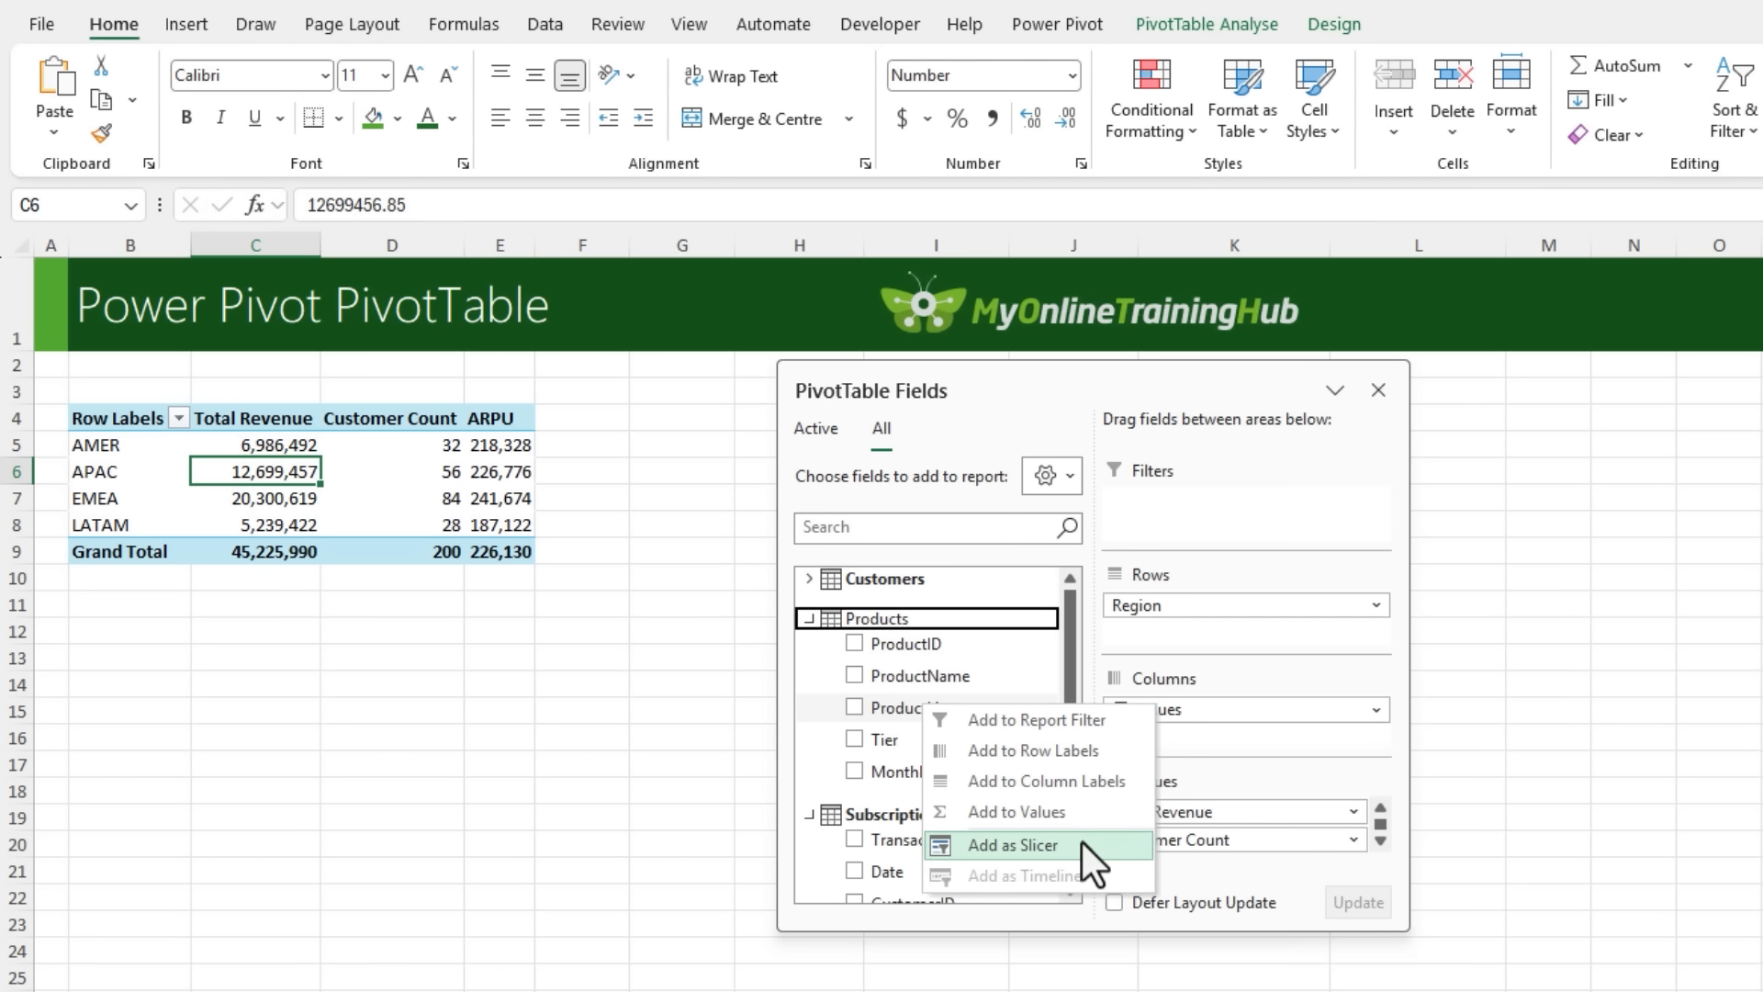
left_click(1081, 841)
left_click_drag(807, 386, 1744, 422)
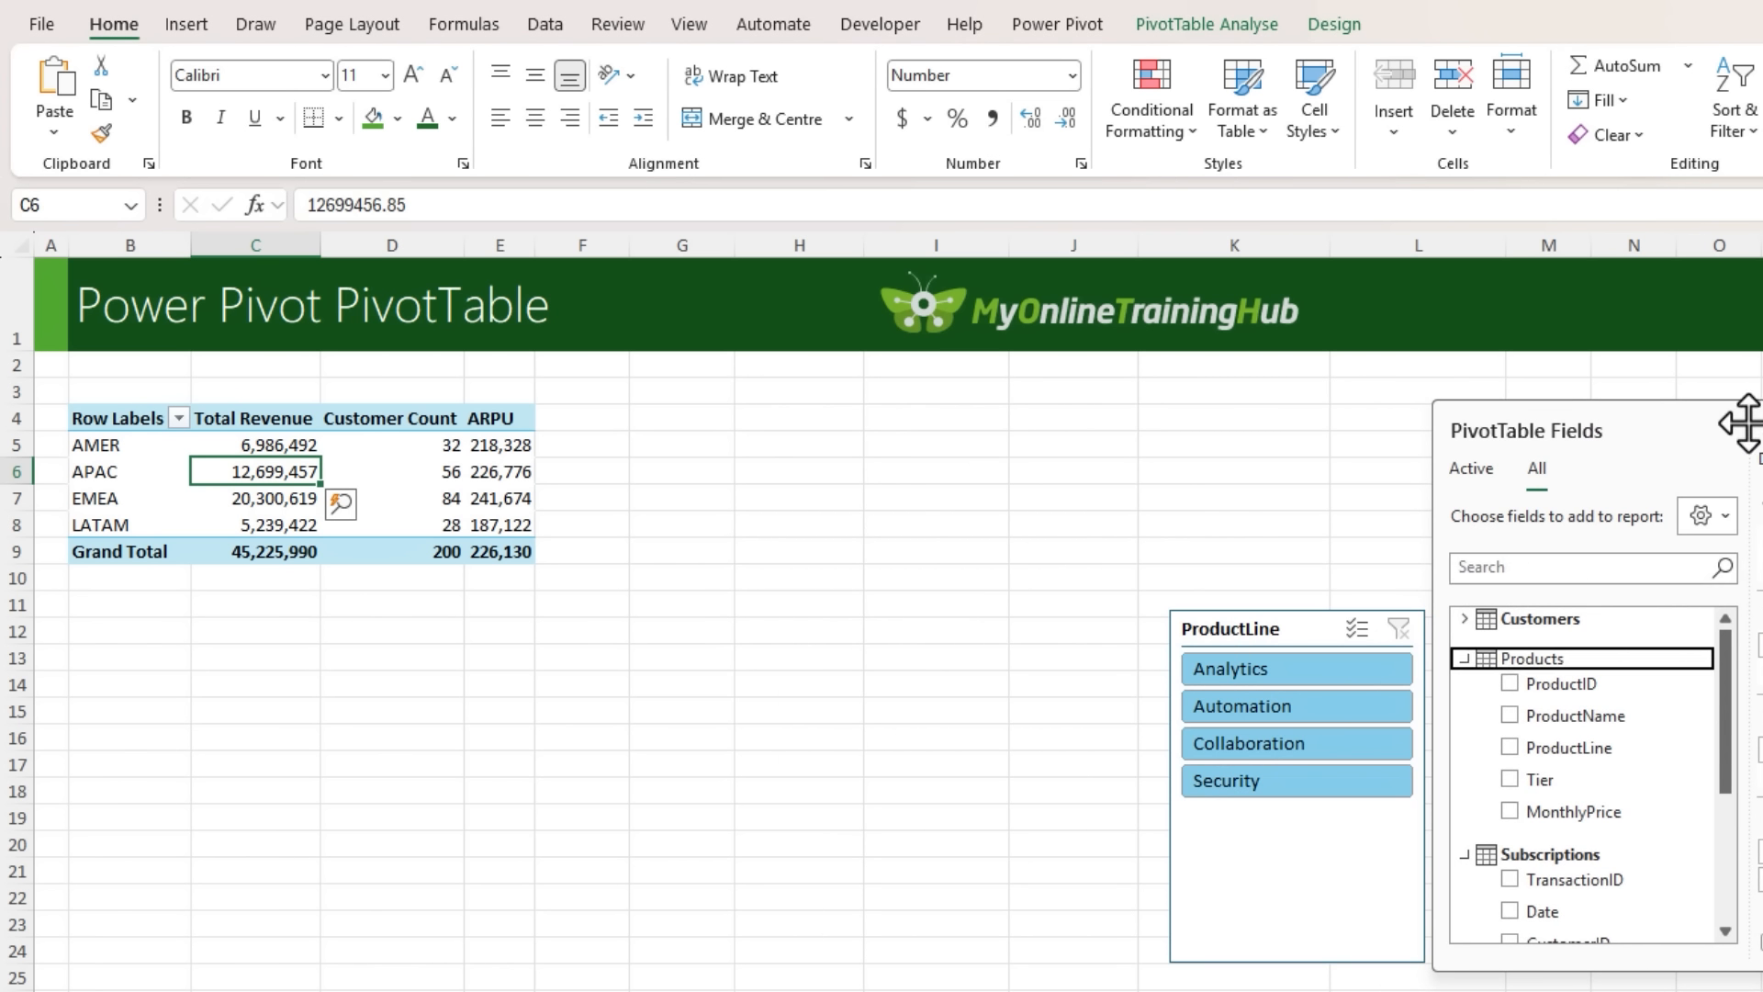
left_click_drag(1293, 628, 700, 397)
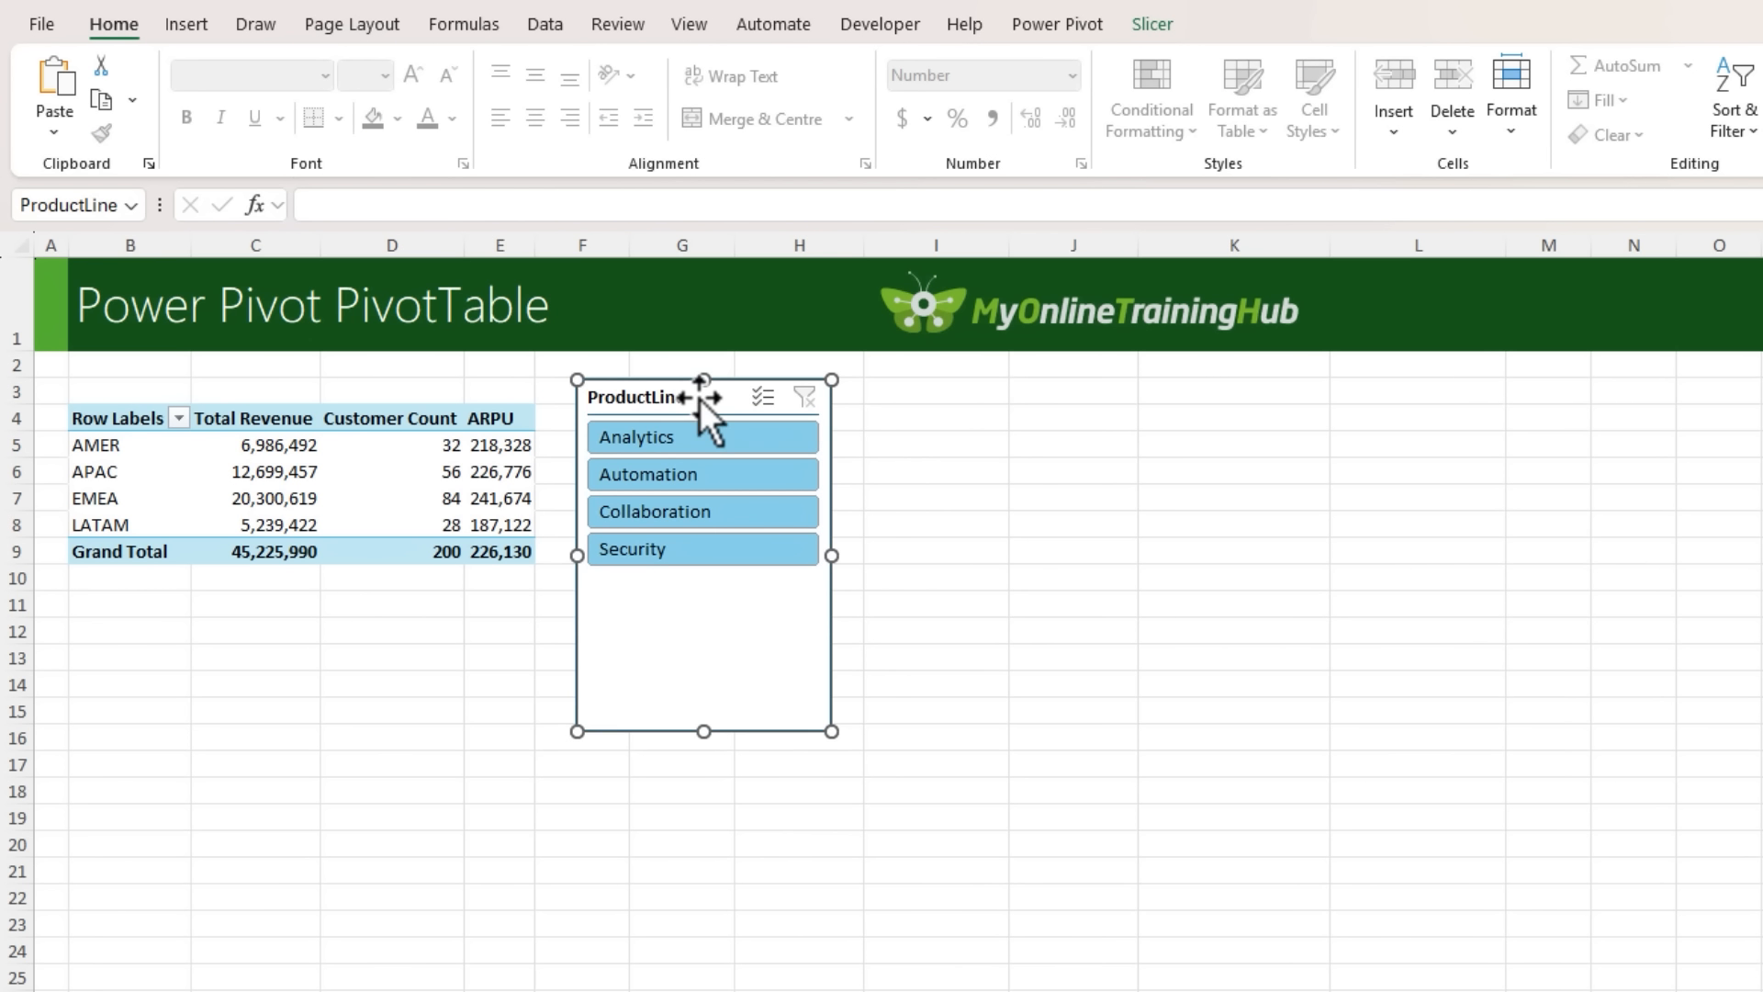
- Filter the PivotTable with the ProductLine slicer by Analytics, Collaboration and Security in turn
left_click(697, 437)
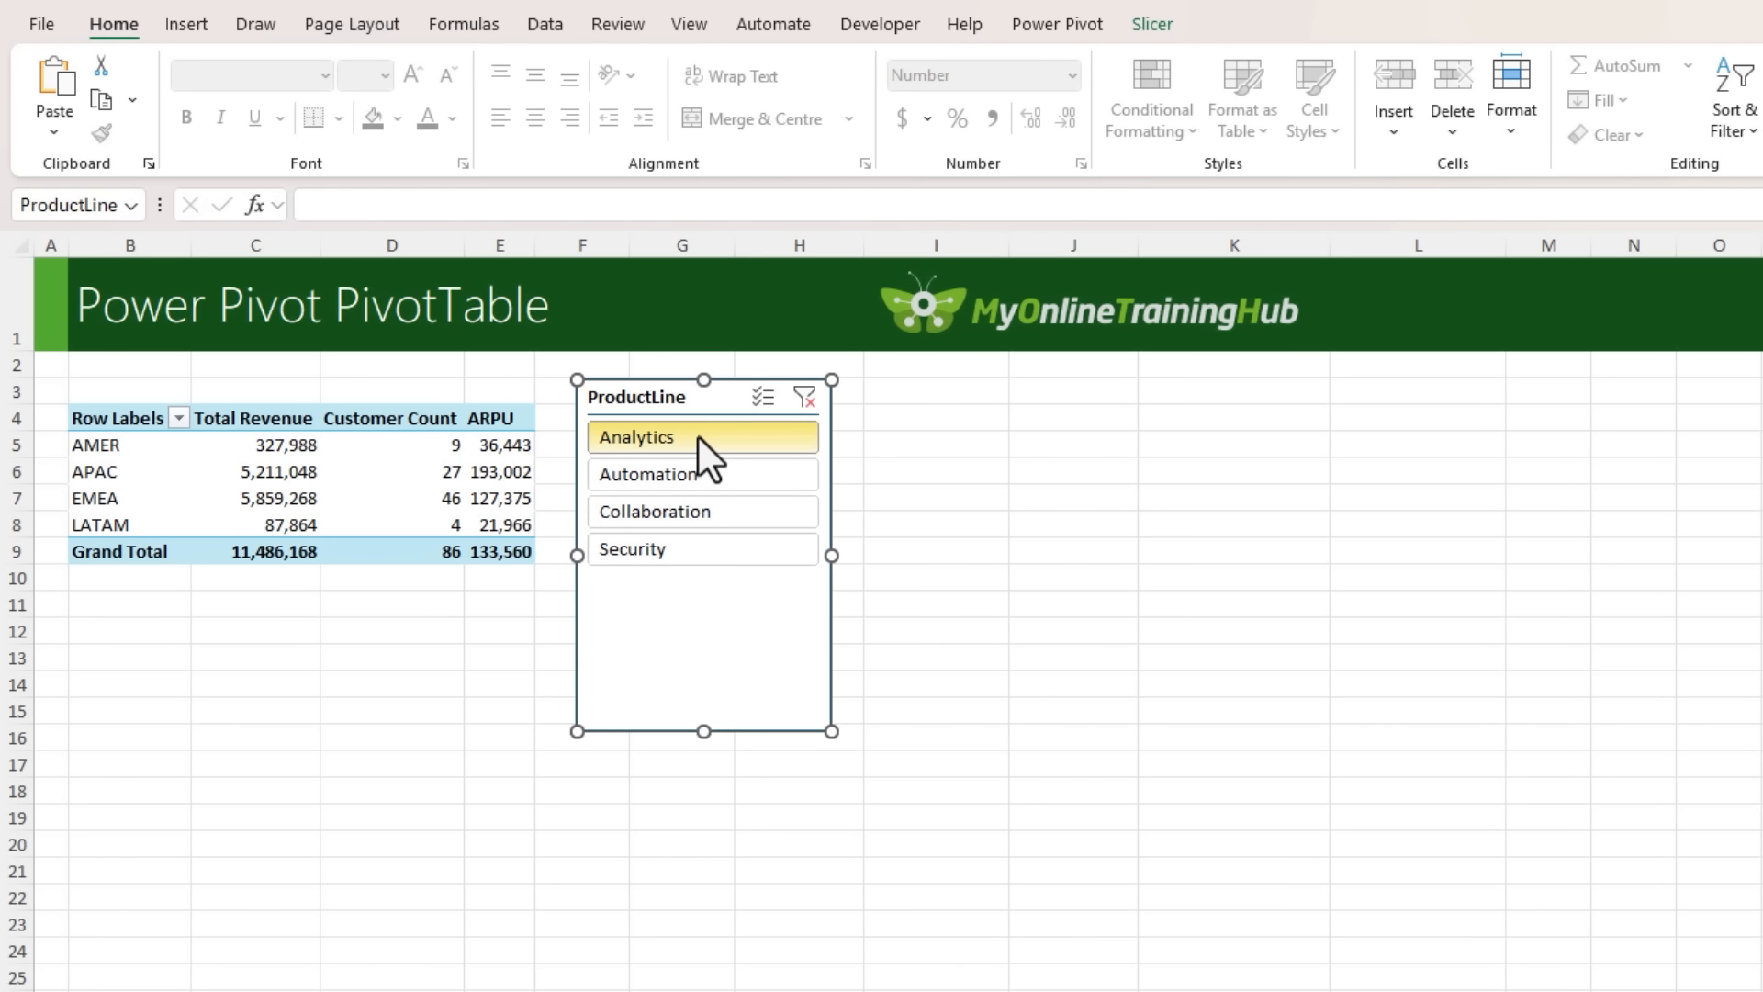
left_click(722, 513)
left_click(718, 543)
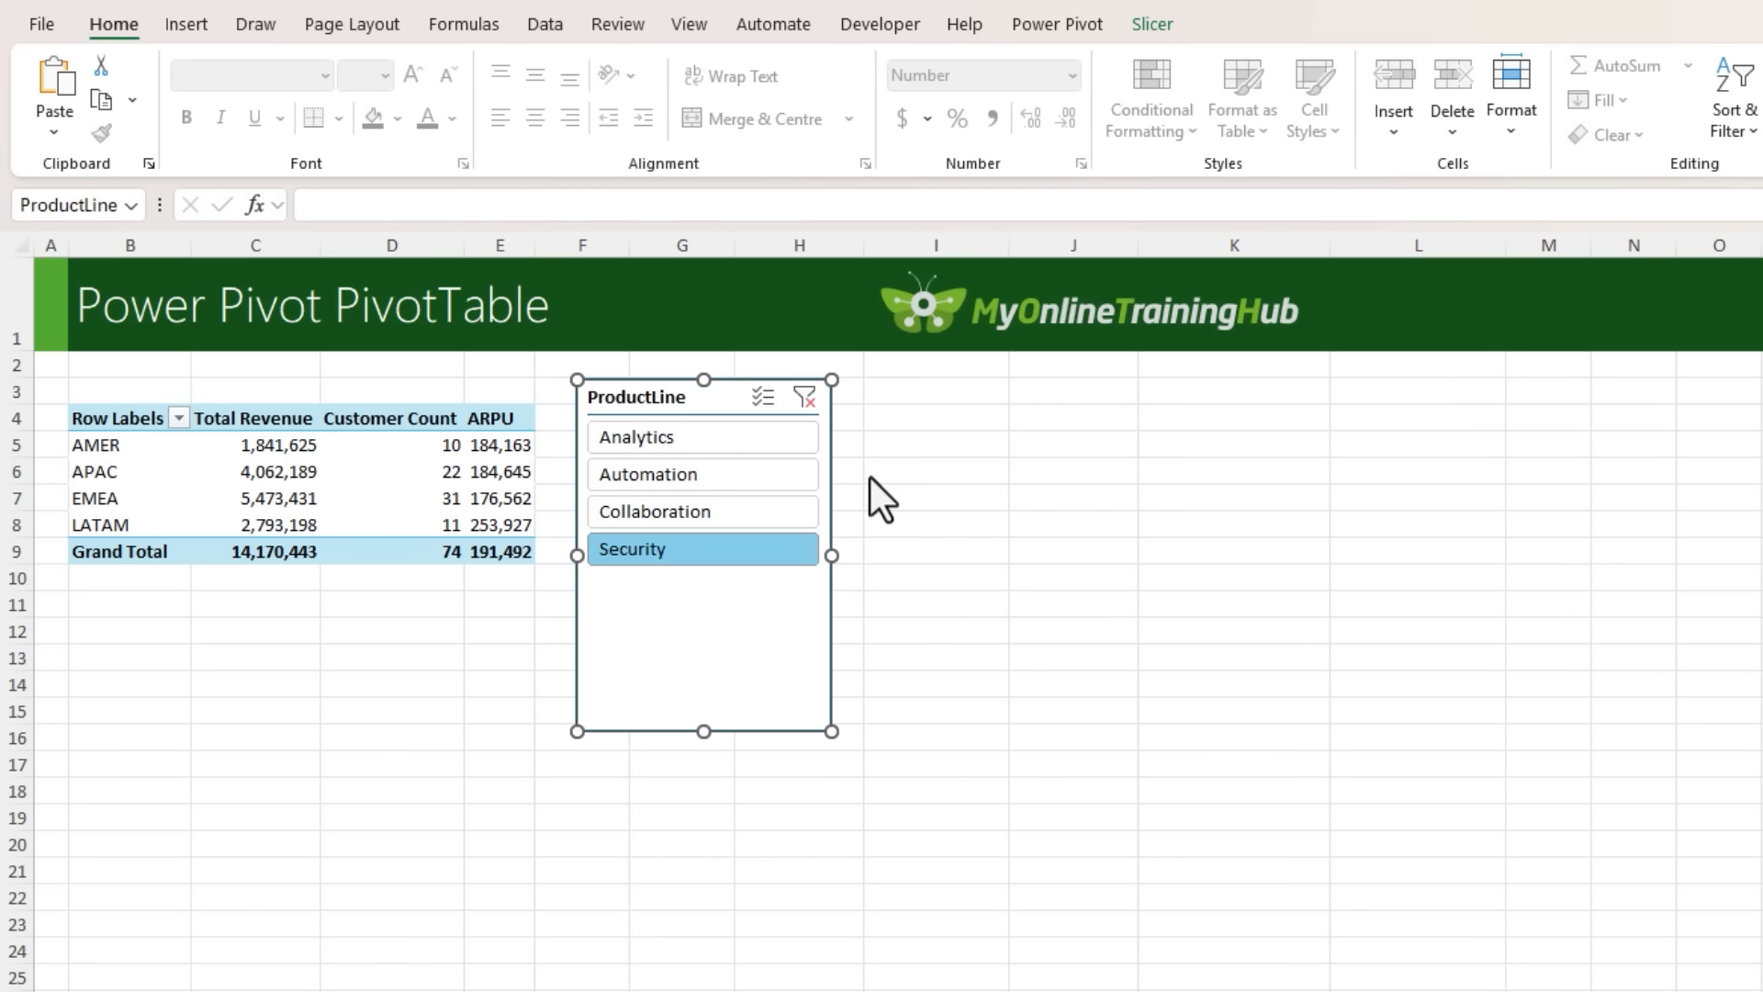
- Remove Customer Count and ARPU from the PivotTable values and put the Products Tier field in columns
left_click(246, 472)
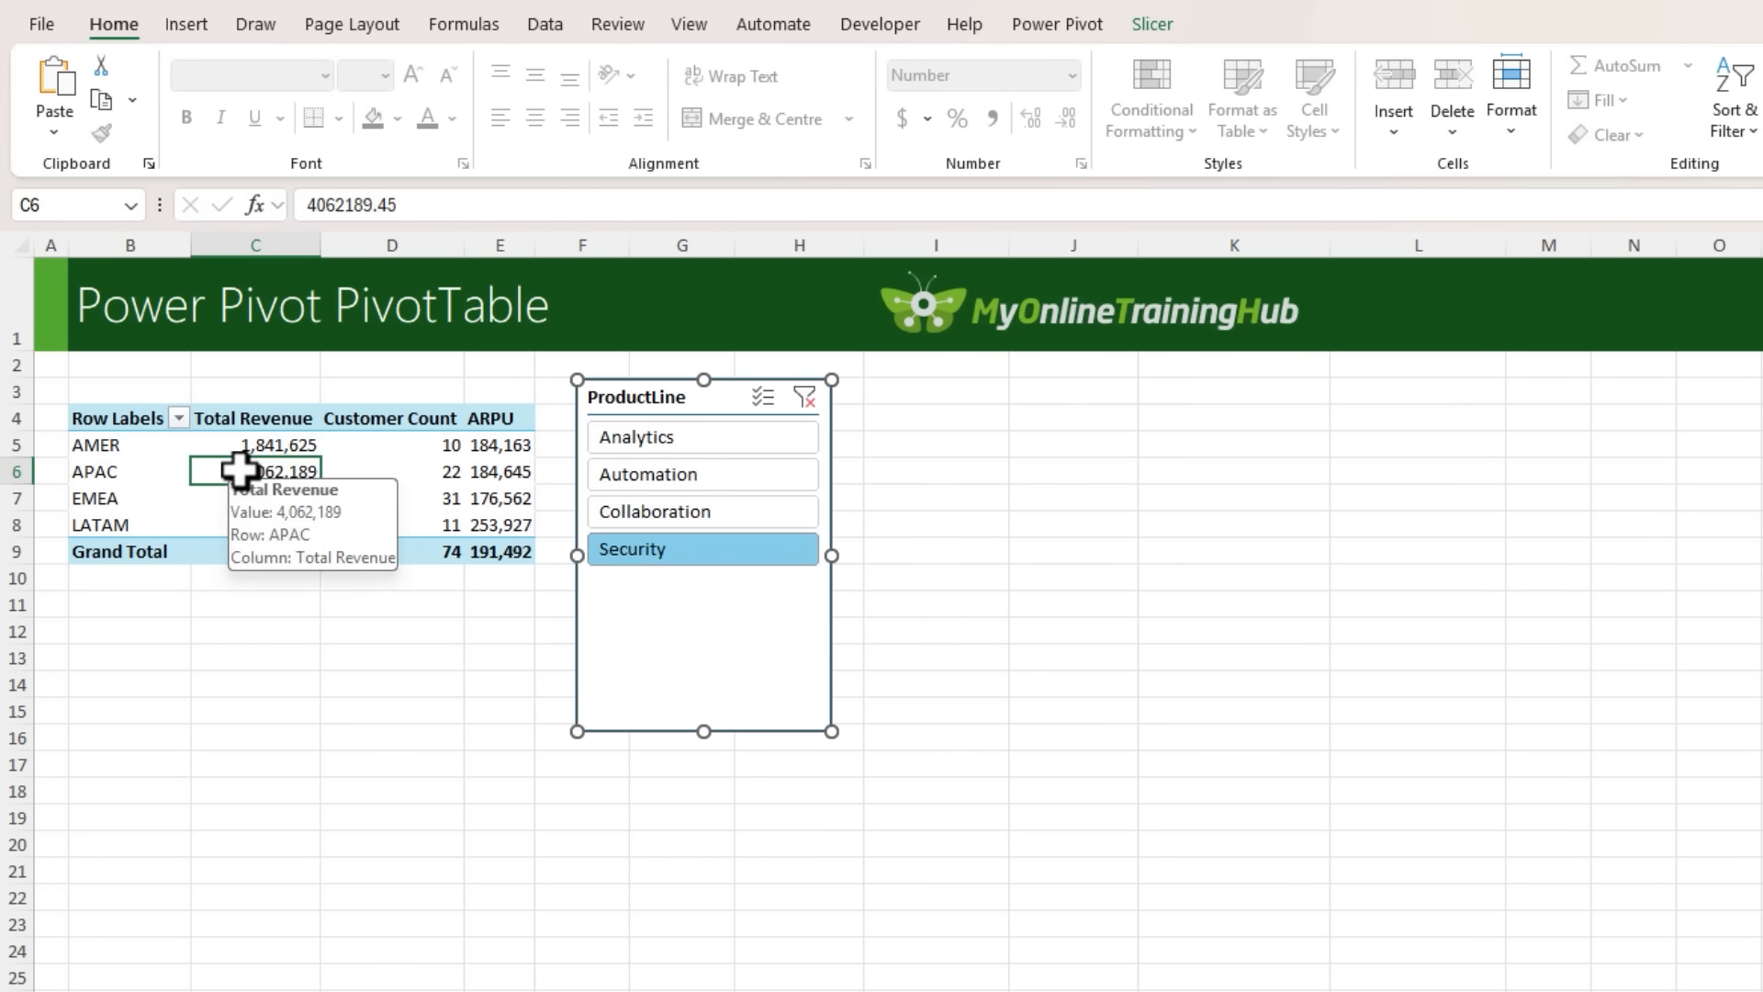
left_click_drag(1692, 421, 1278, 389)
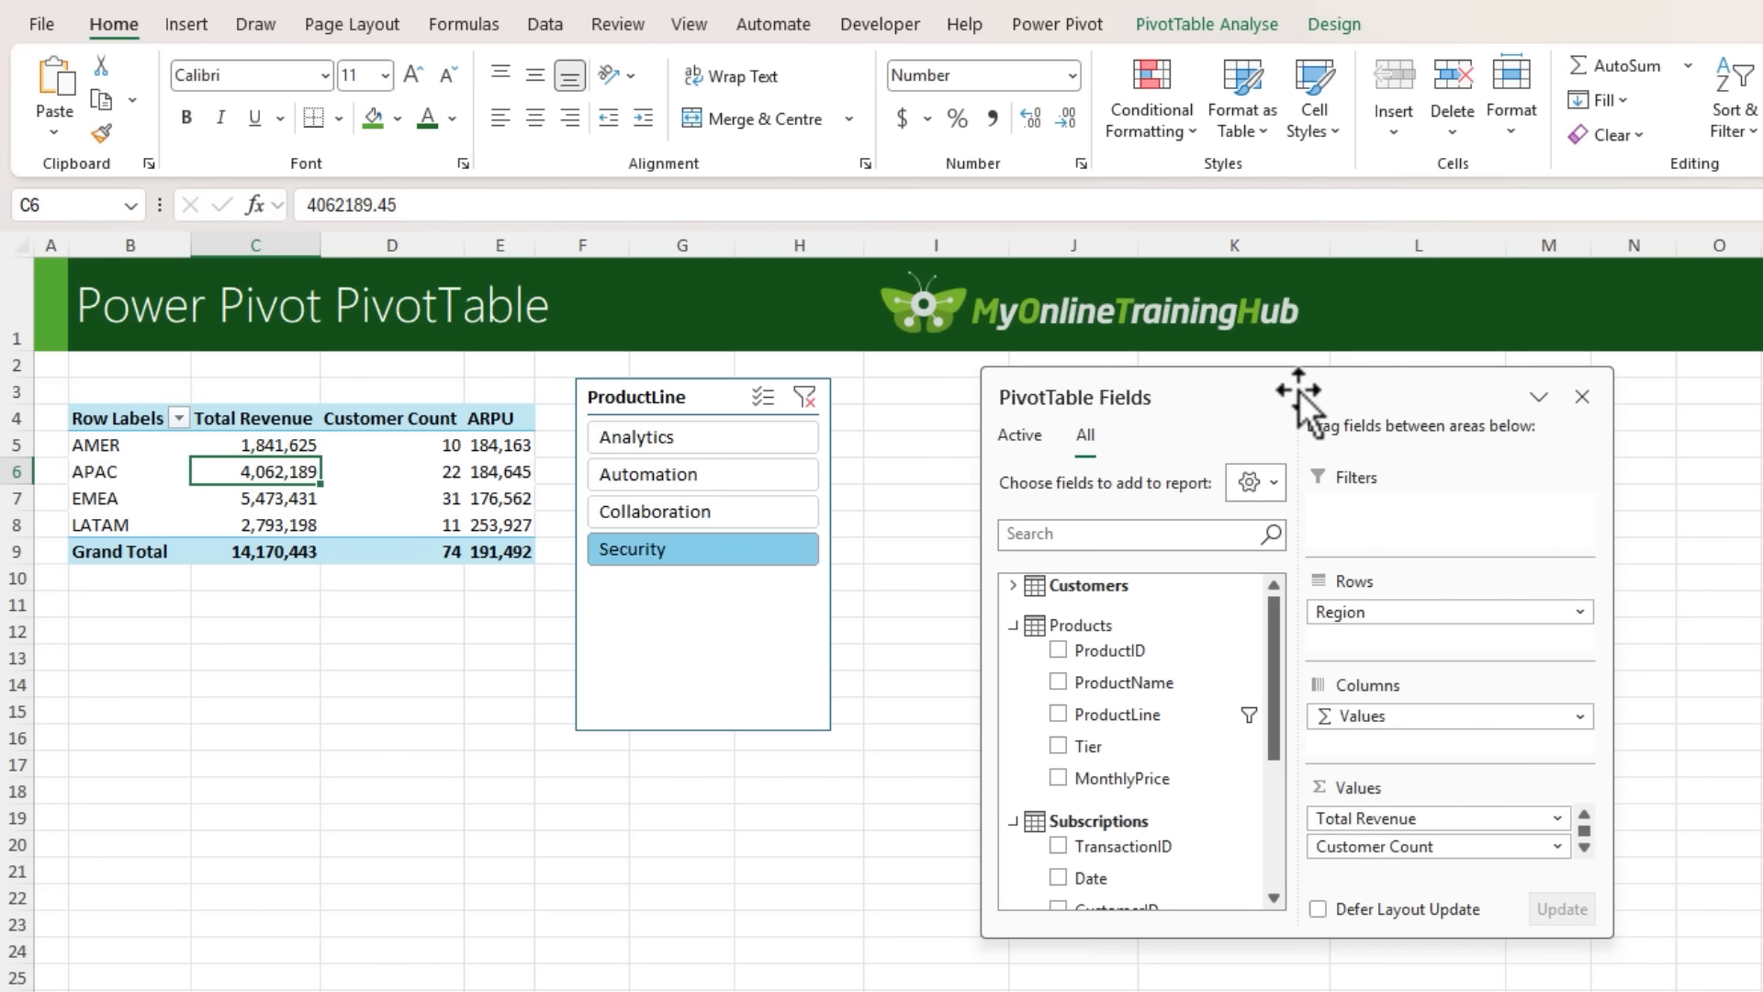
left_click_drag(1453, 854, 1713, 817)
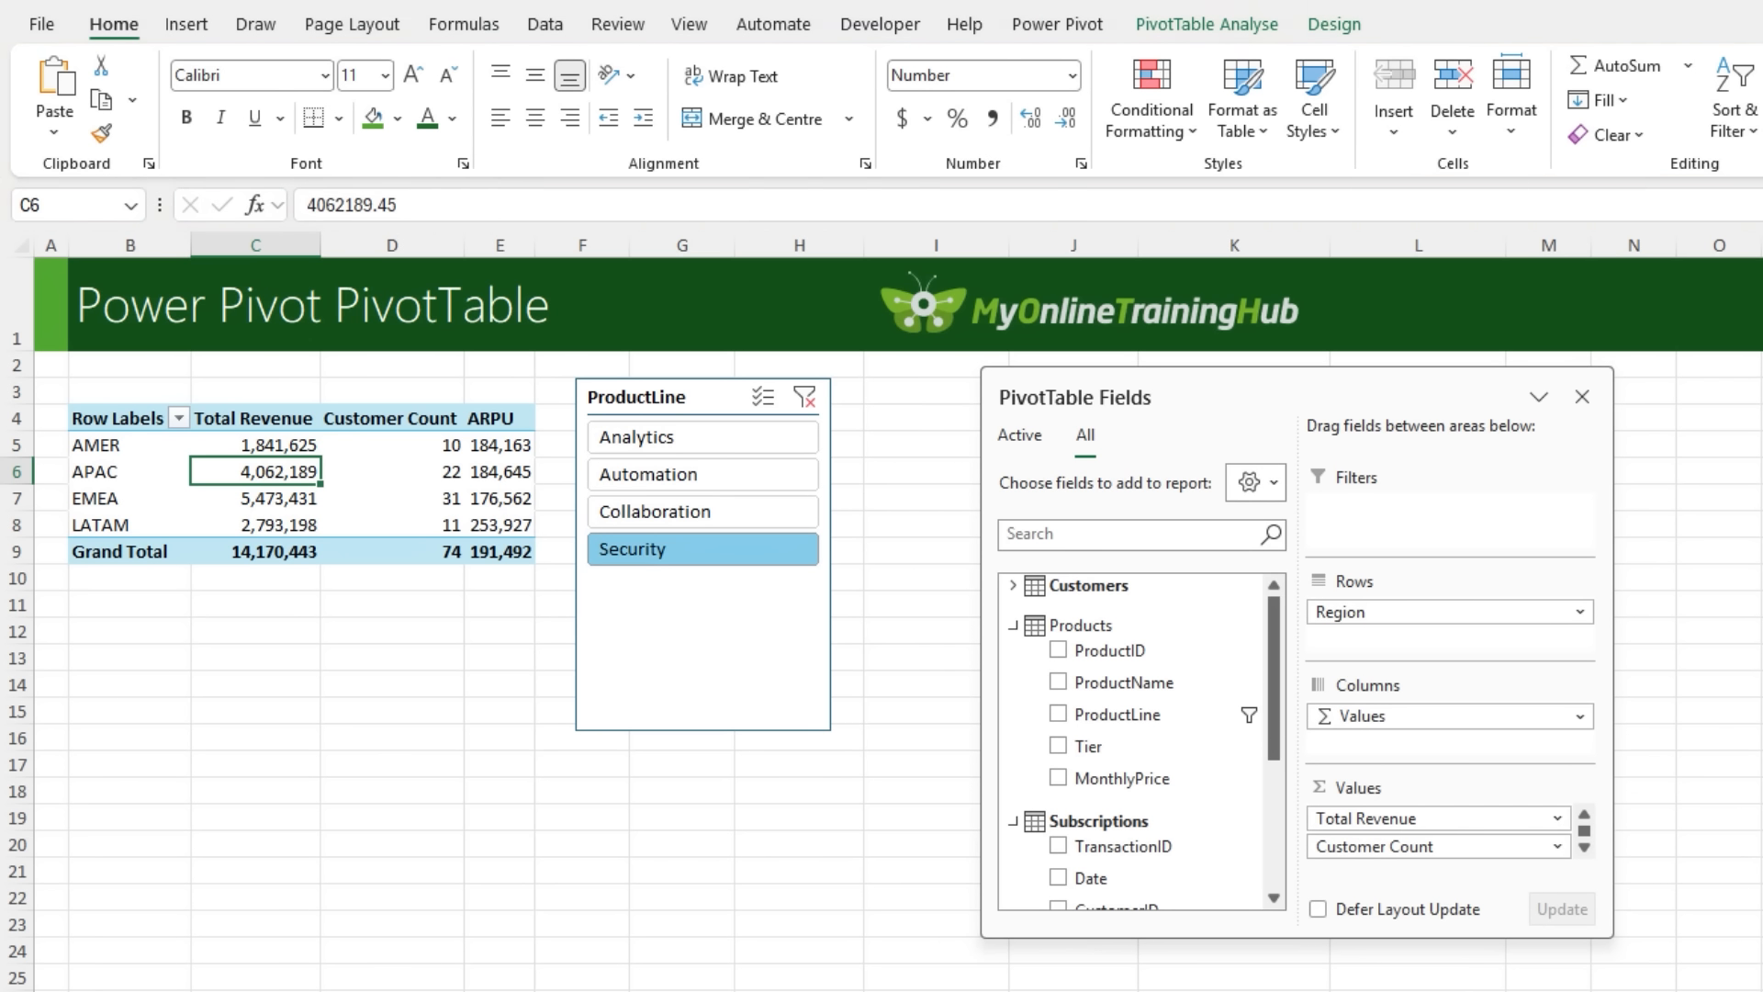
left_click_drag(1456, 838, 1713, 845)
left_click_drag(1065, 746, 1507, 707)
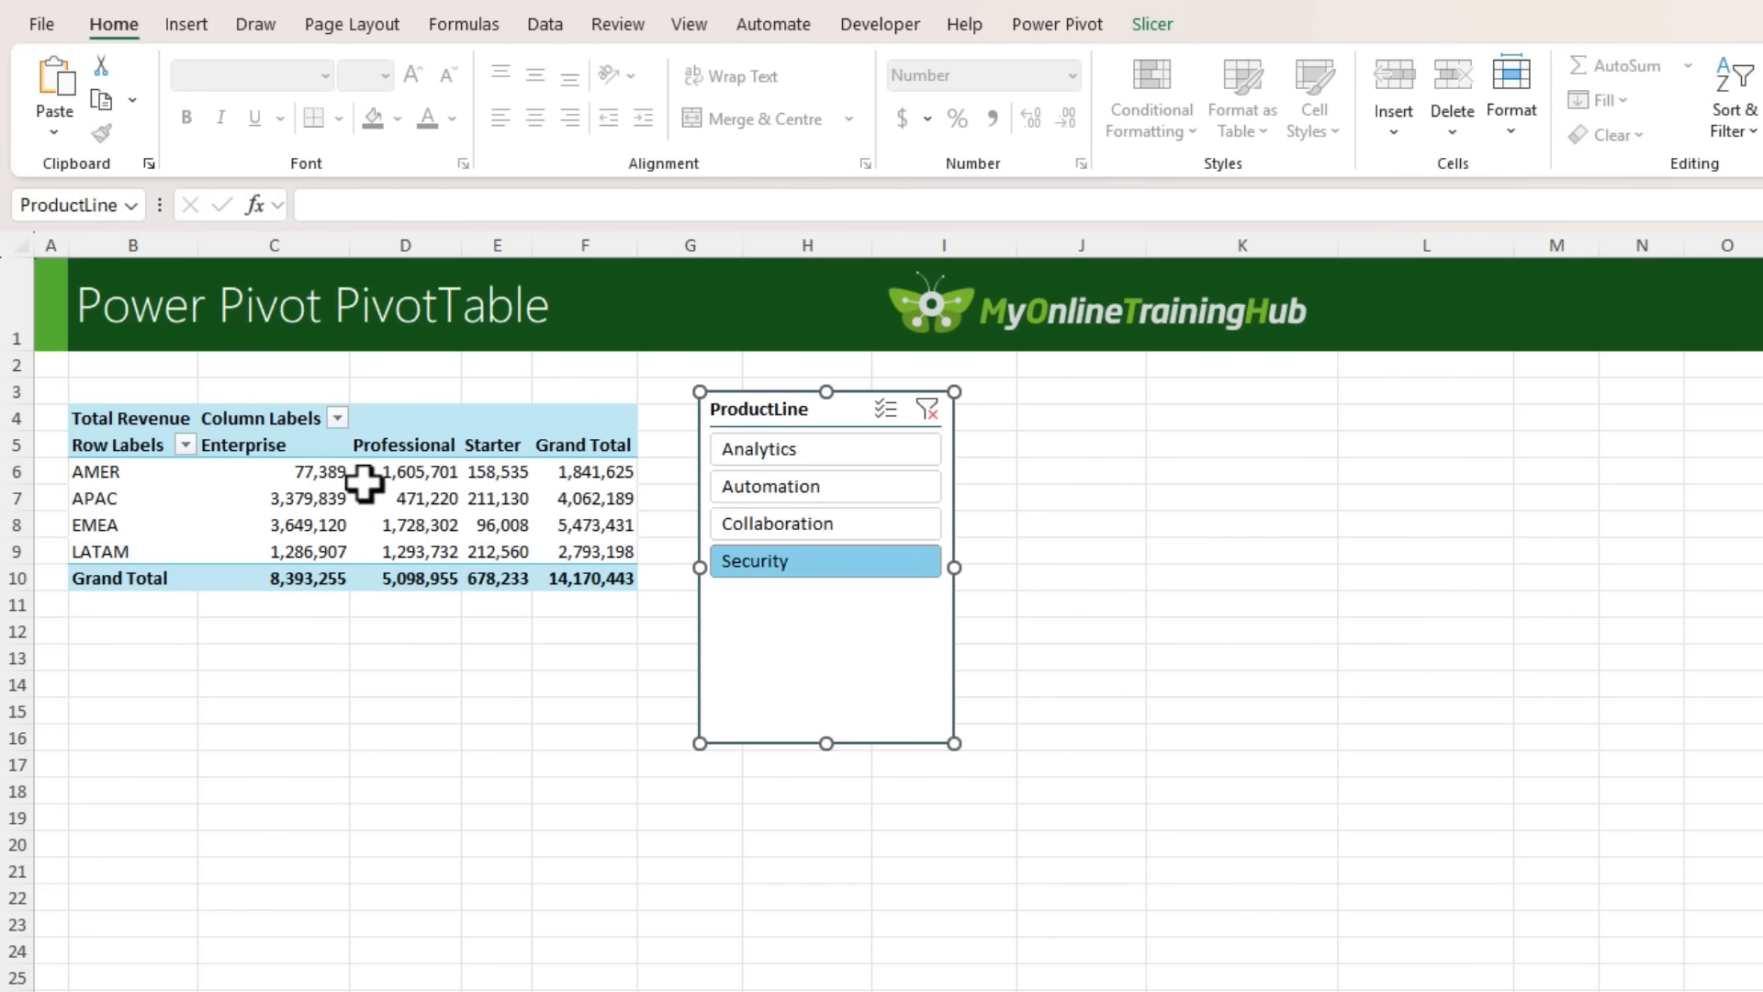
- Filter the PivotTable by Tier to the Analytics product line with the slicer
left_click(315, 472)
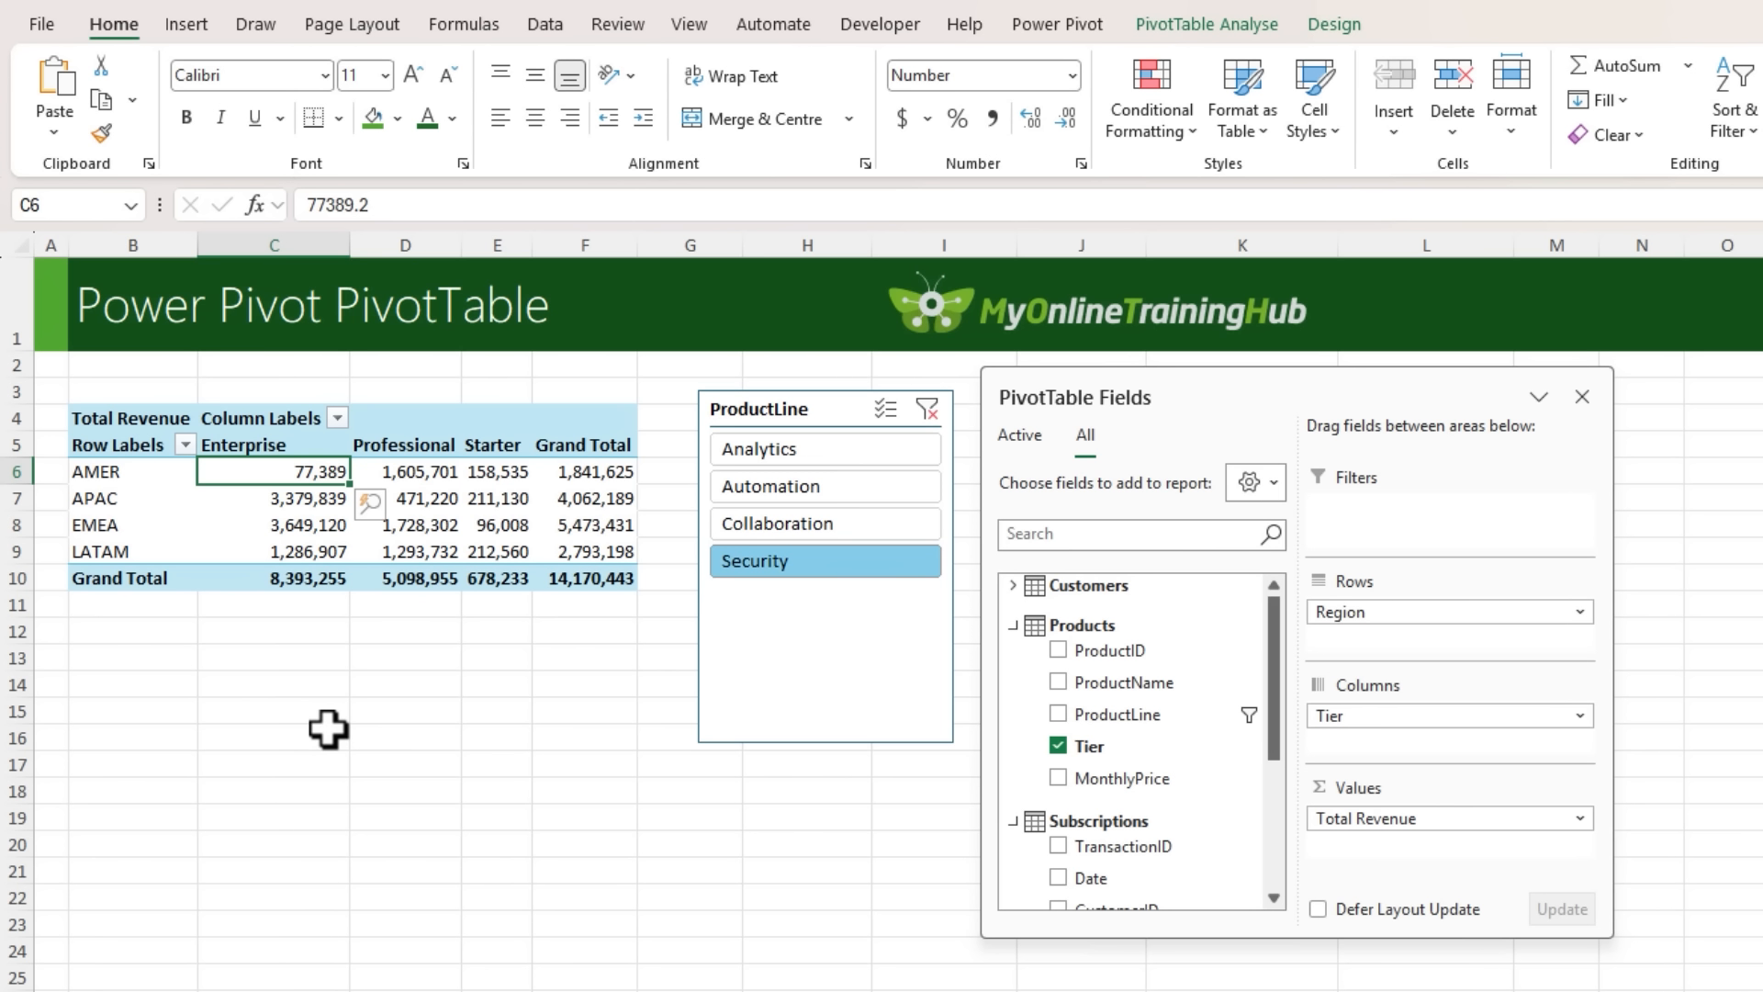
left_click(807, 450)
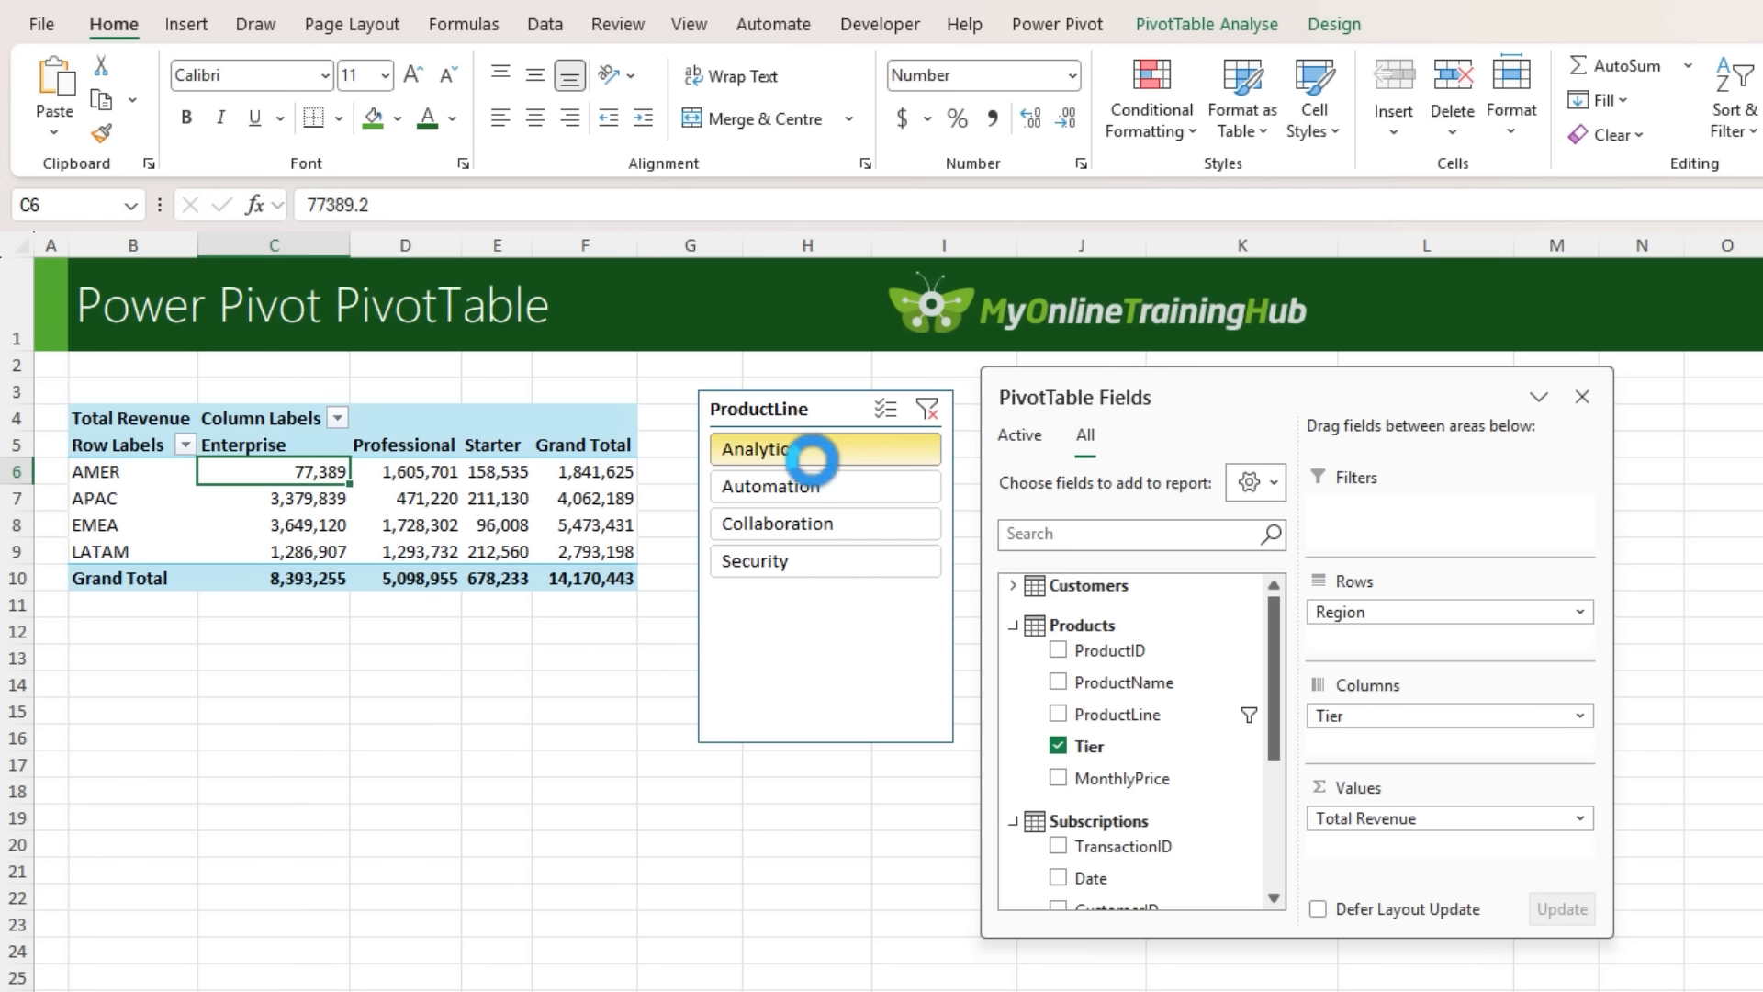